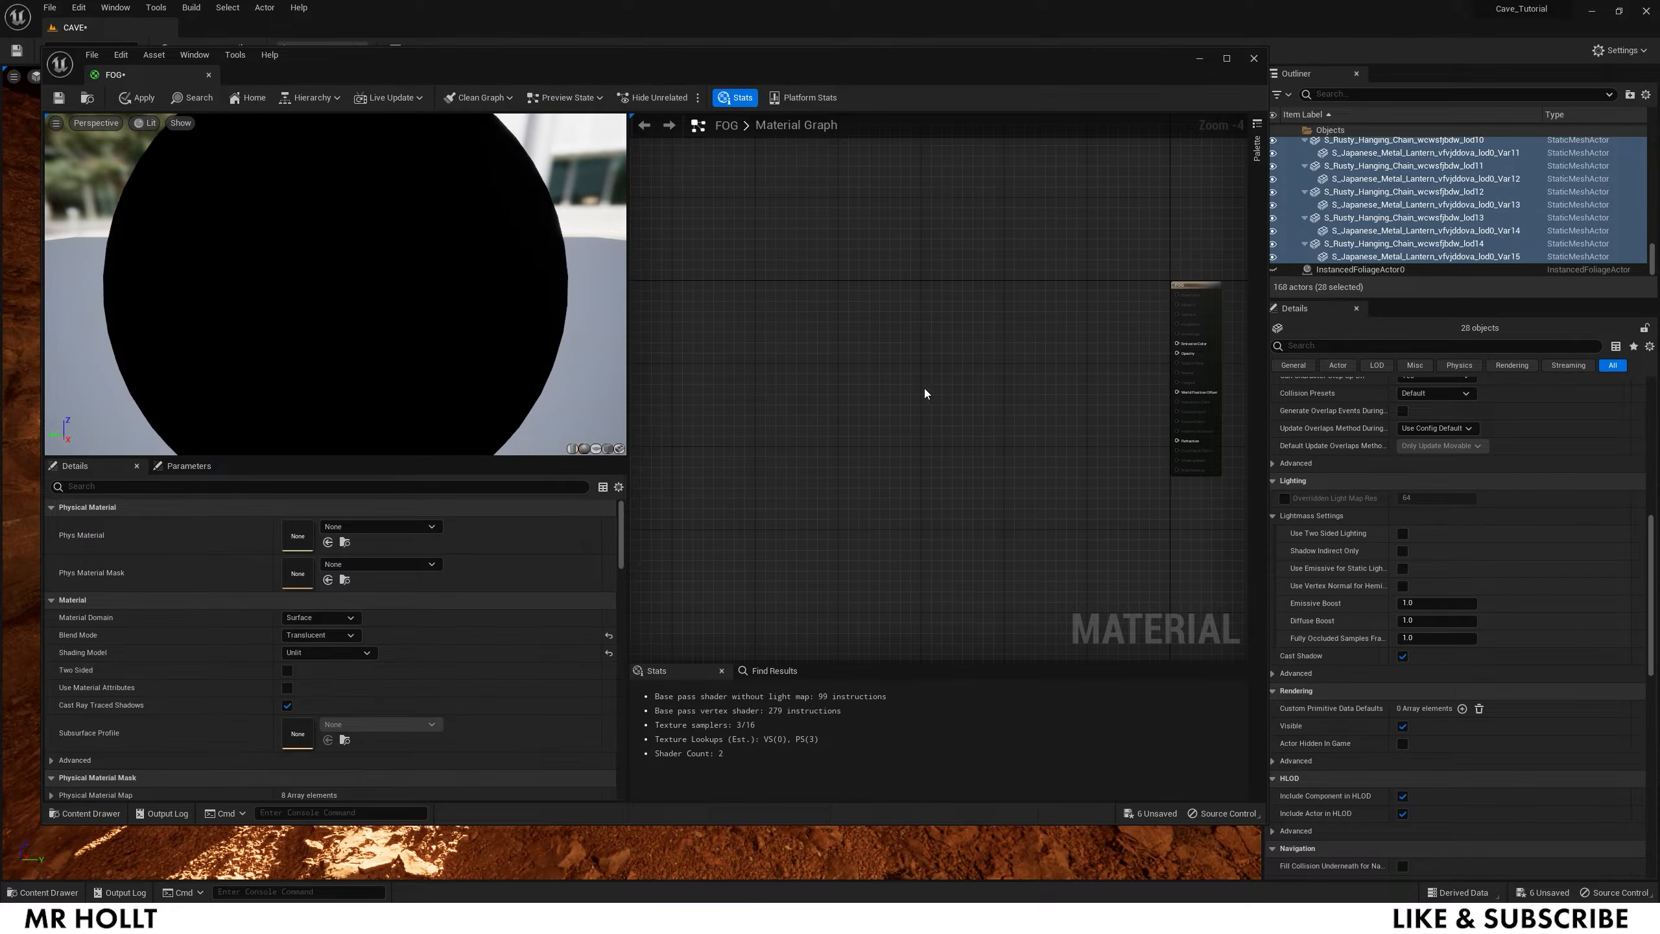
# Step: Add a TextureCoordinate node to an empty area of the FOG material graph
pyautogui.rightClick(899, 288)
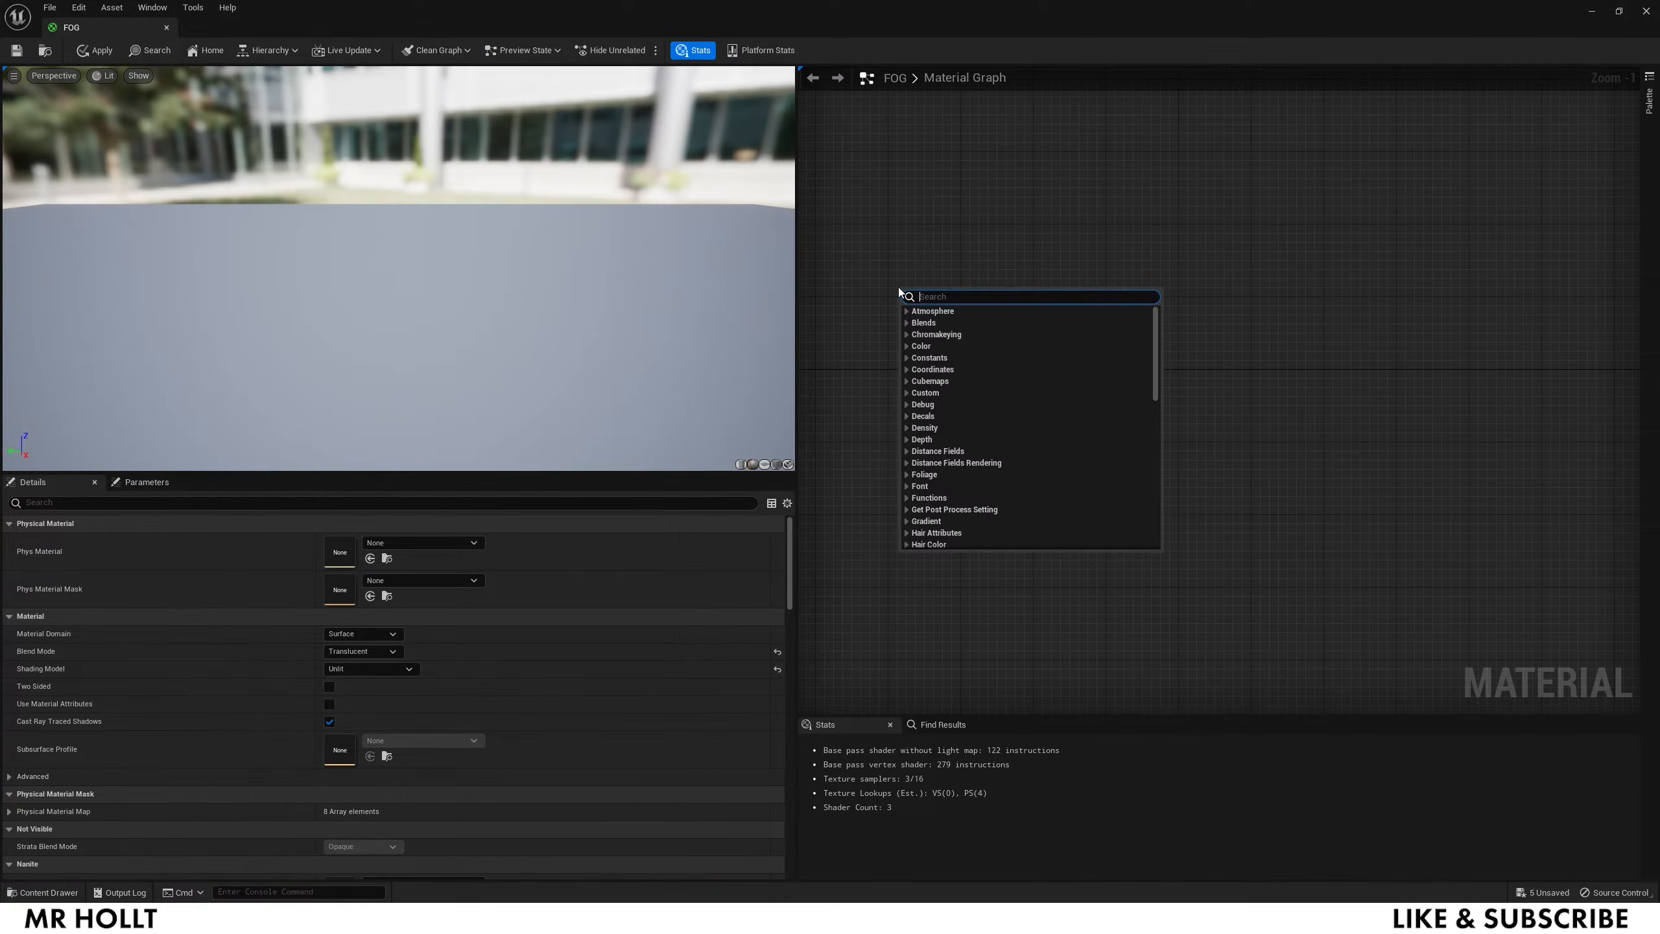
pyautogui.write('texc')
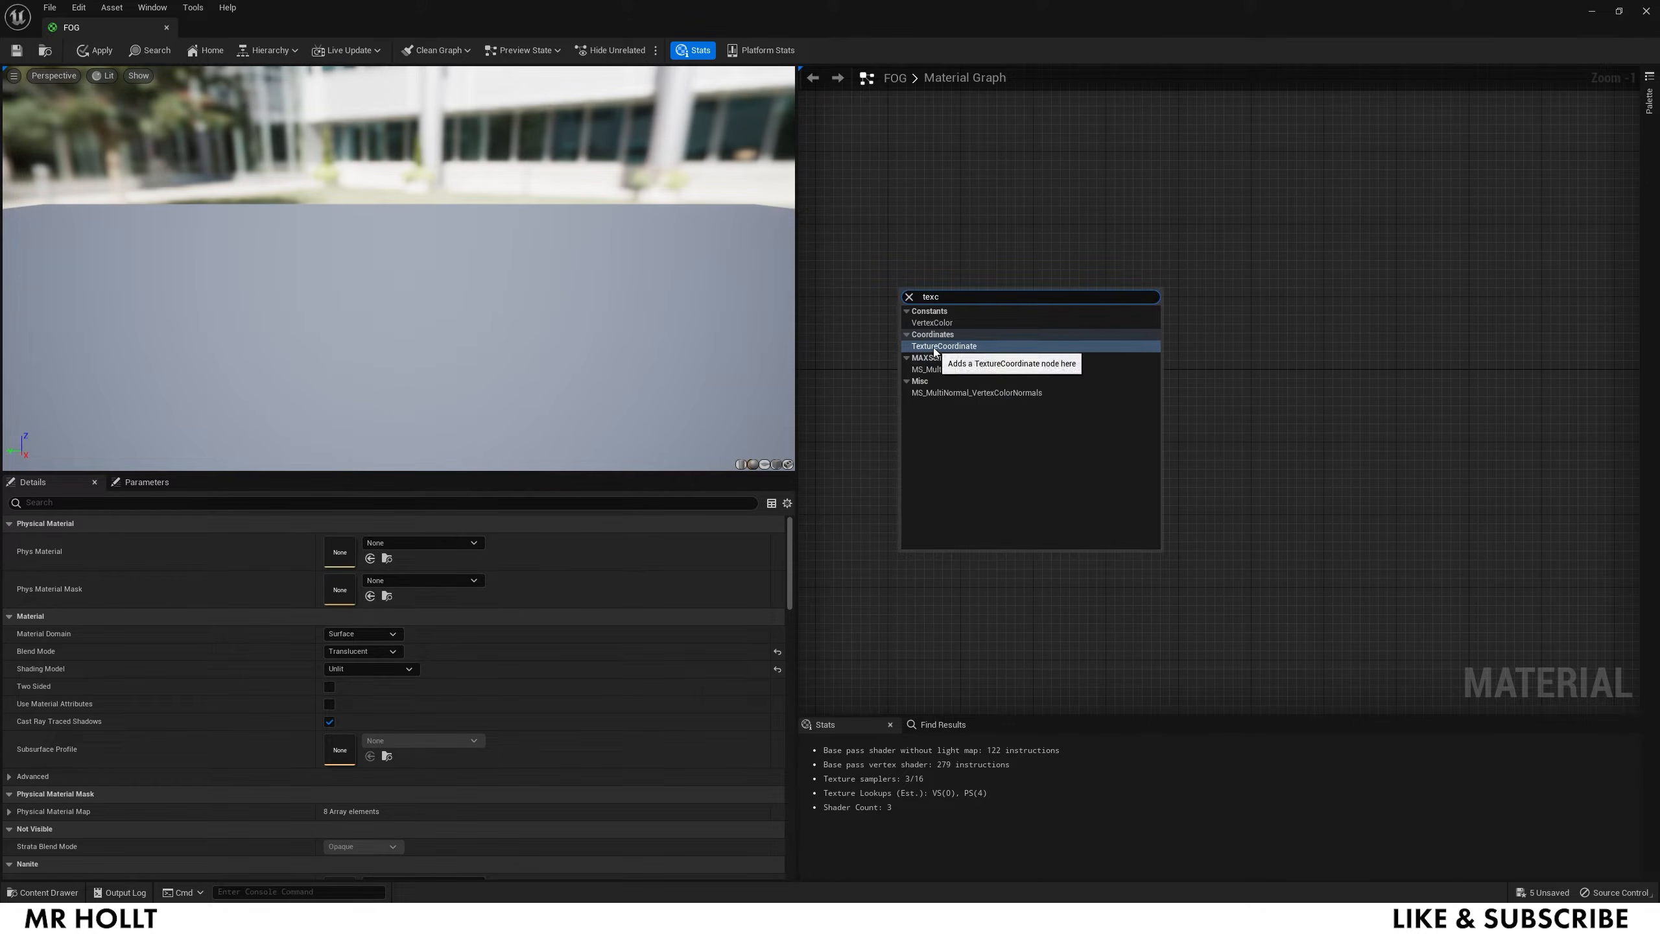
pyautogui.click(934, 346)
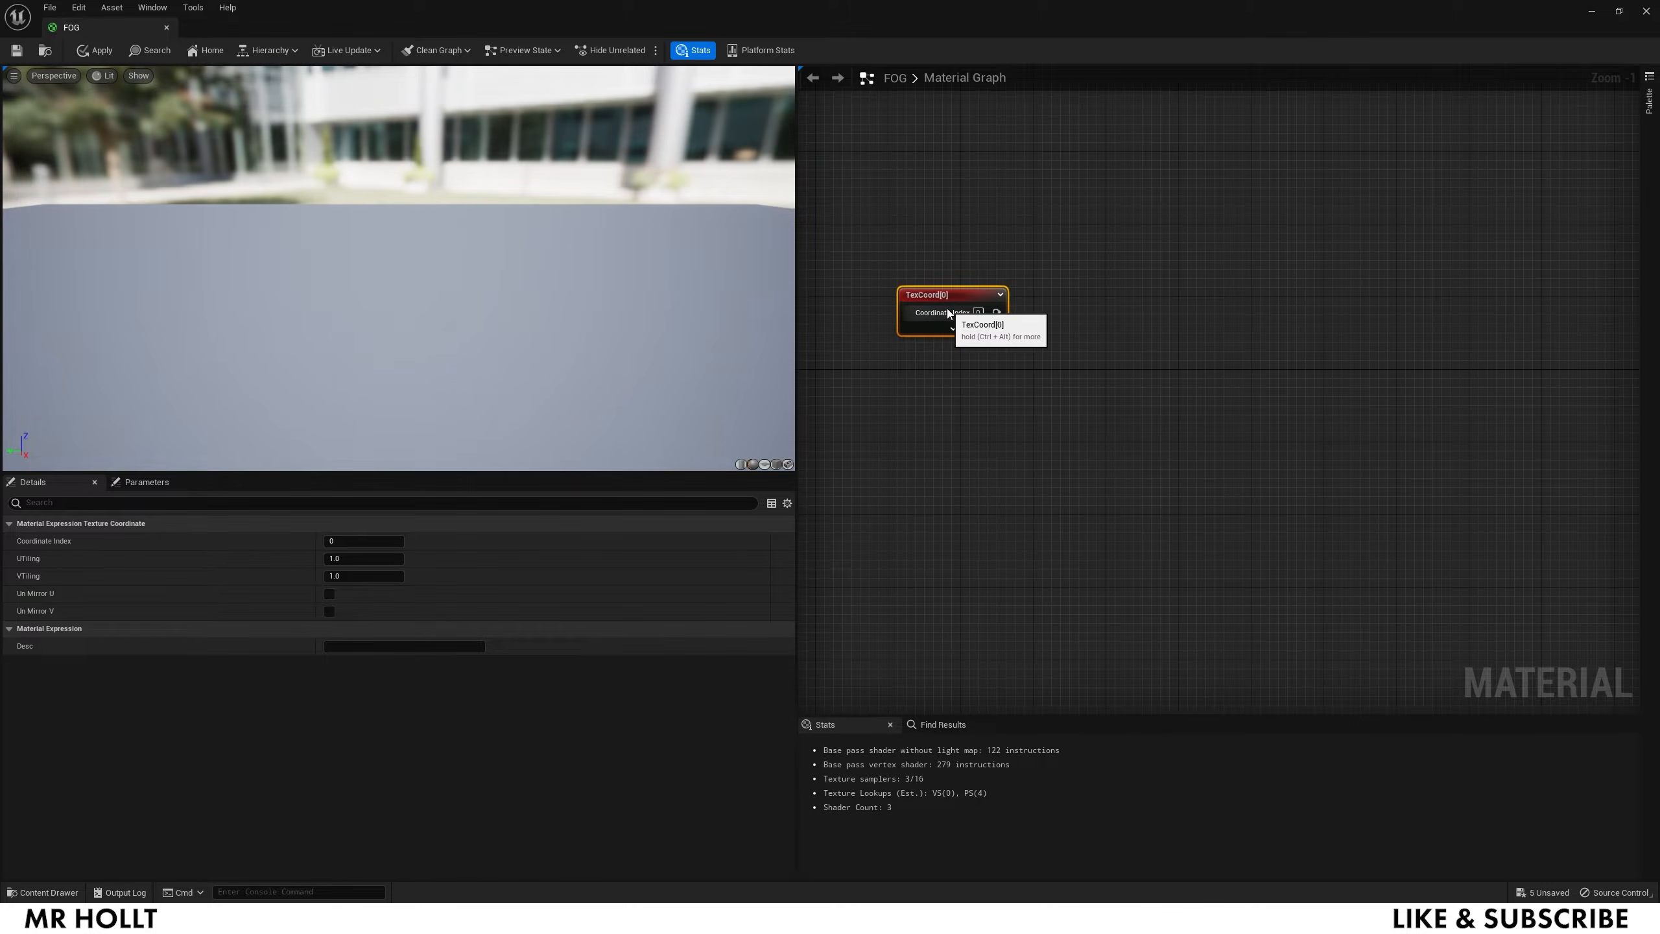
# Step: Add a scalar parameter named Cloudsize below the texture coordinate node
pyautogui.click(932, 383)
pyautogui.write('S')
pyautogui.press('BackSpace')
pyautogui.press('BackSpace')
pyautogui.press('BackSpace')
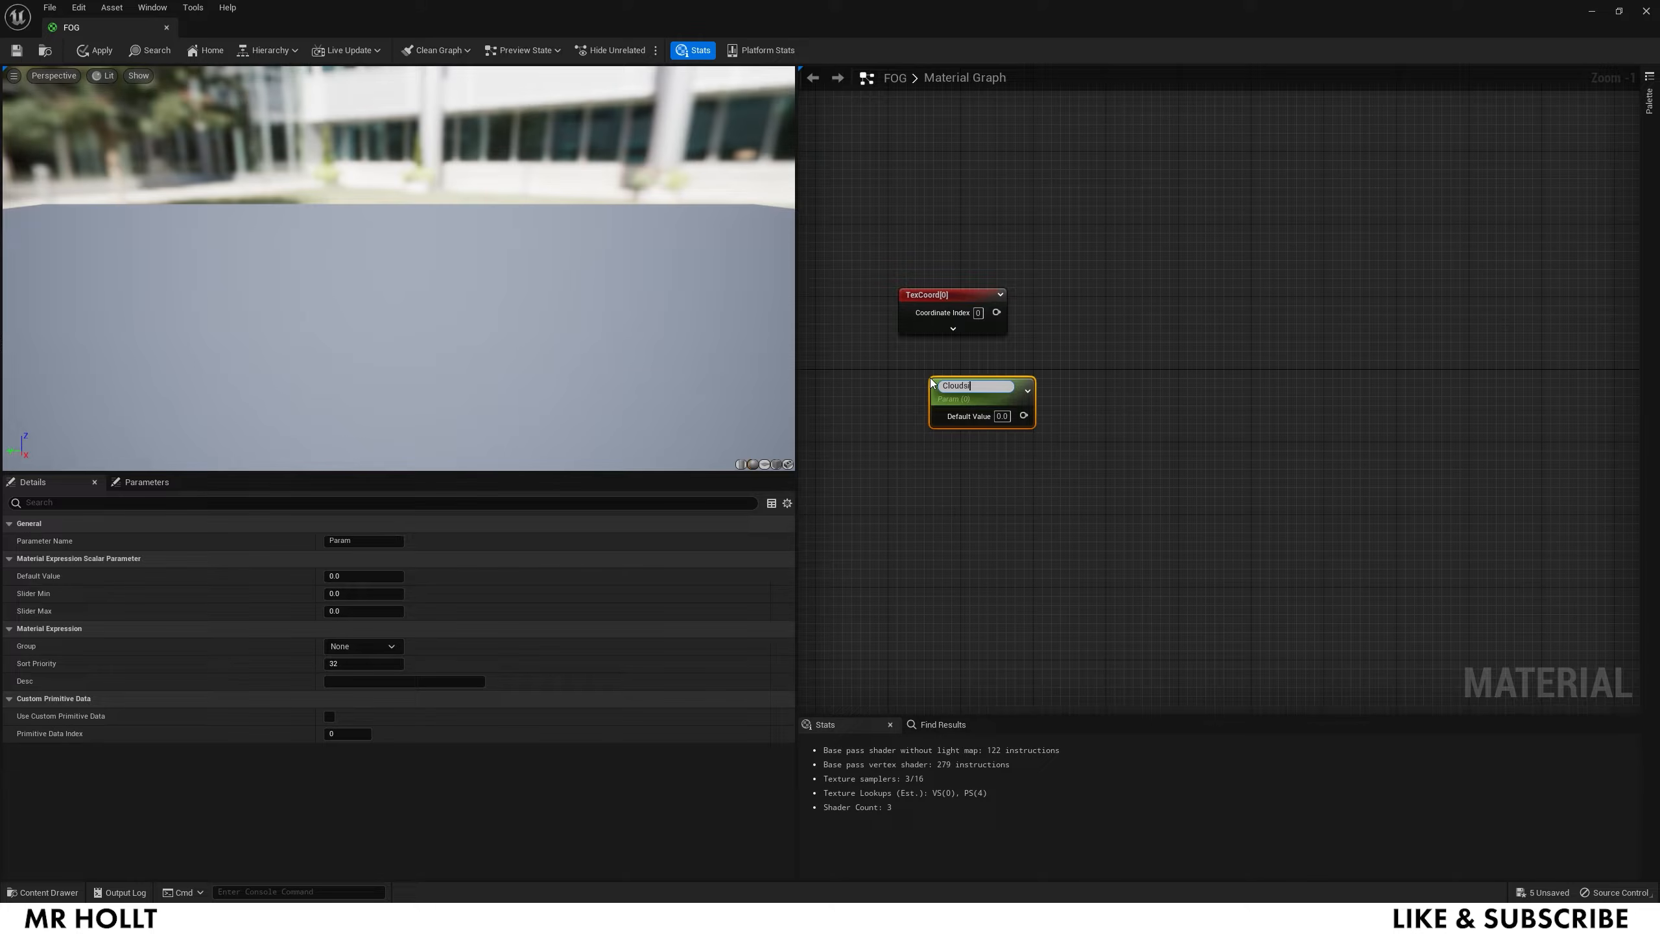
pyautogui.write('ze')
pyautogui.press('Return')
# Step: Multiply the texture coordinates by the Cloudsize parameter with a new Multiply node
pyautogui.moveTo(983, 383); pyautogui.dragTo(1148, 368)
pyautogui.click(1139, 323)
pyautogui.moveTo(997, 313); pyautogui.dragTo(1147, 348)
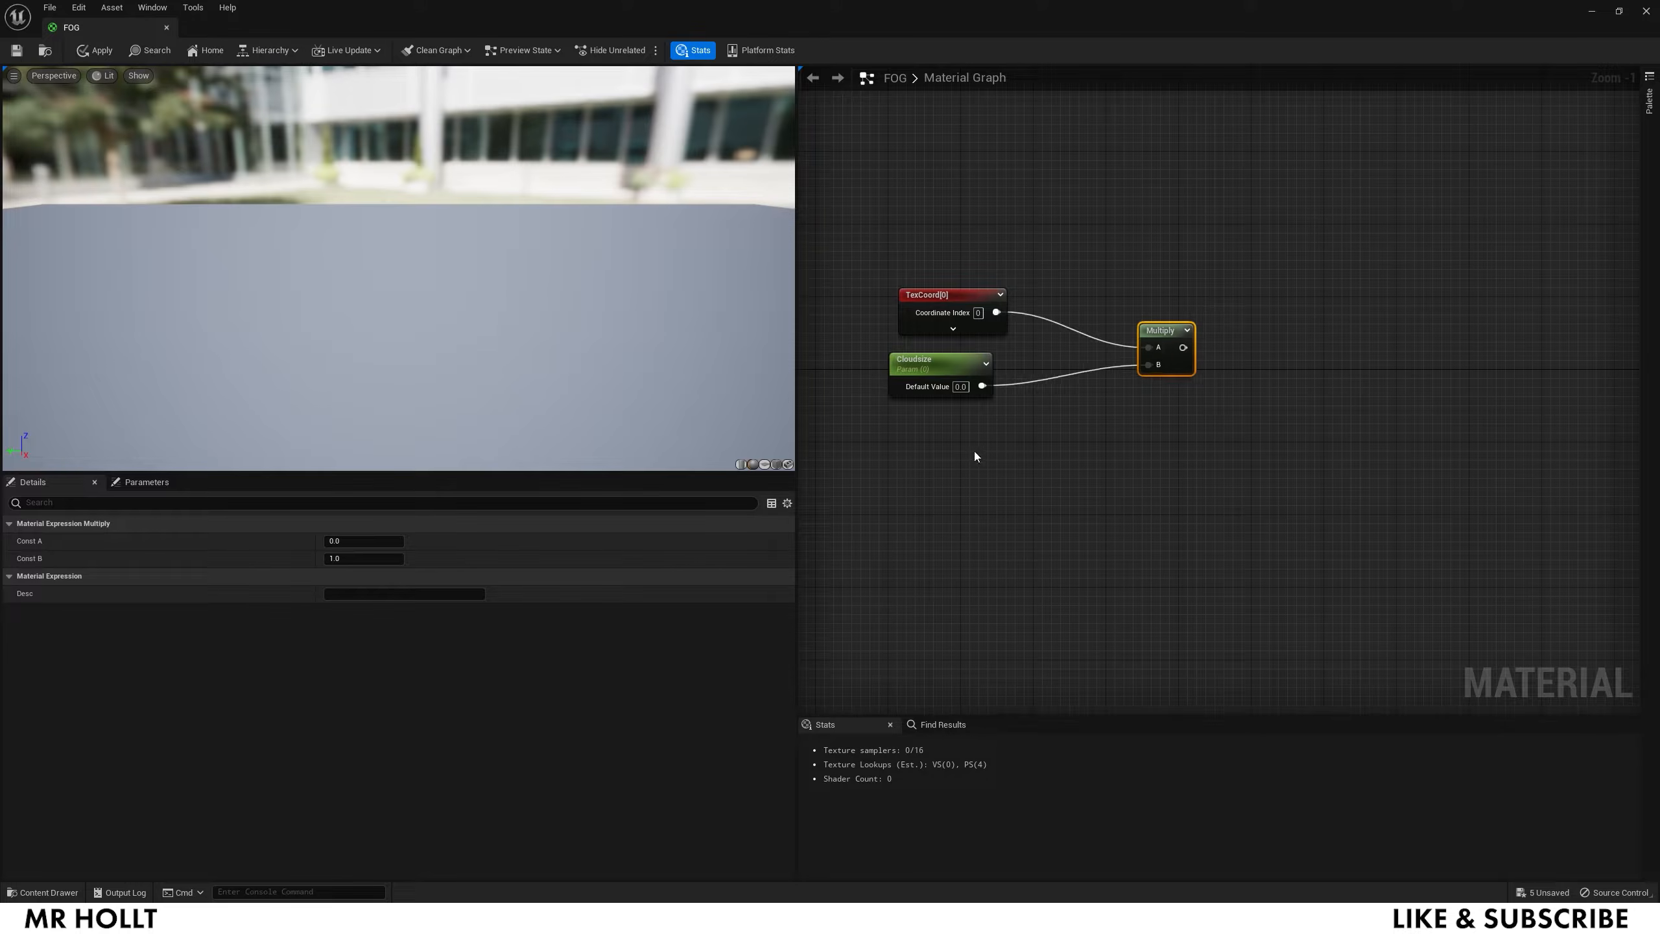
# Step: Add a Time node below the Cloudsize parameter
pyautogui.rightClick(931, 453)
pyautogui.write('rime')
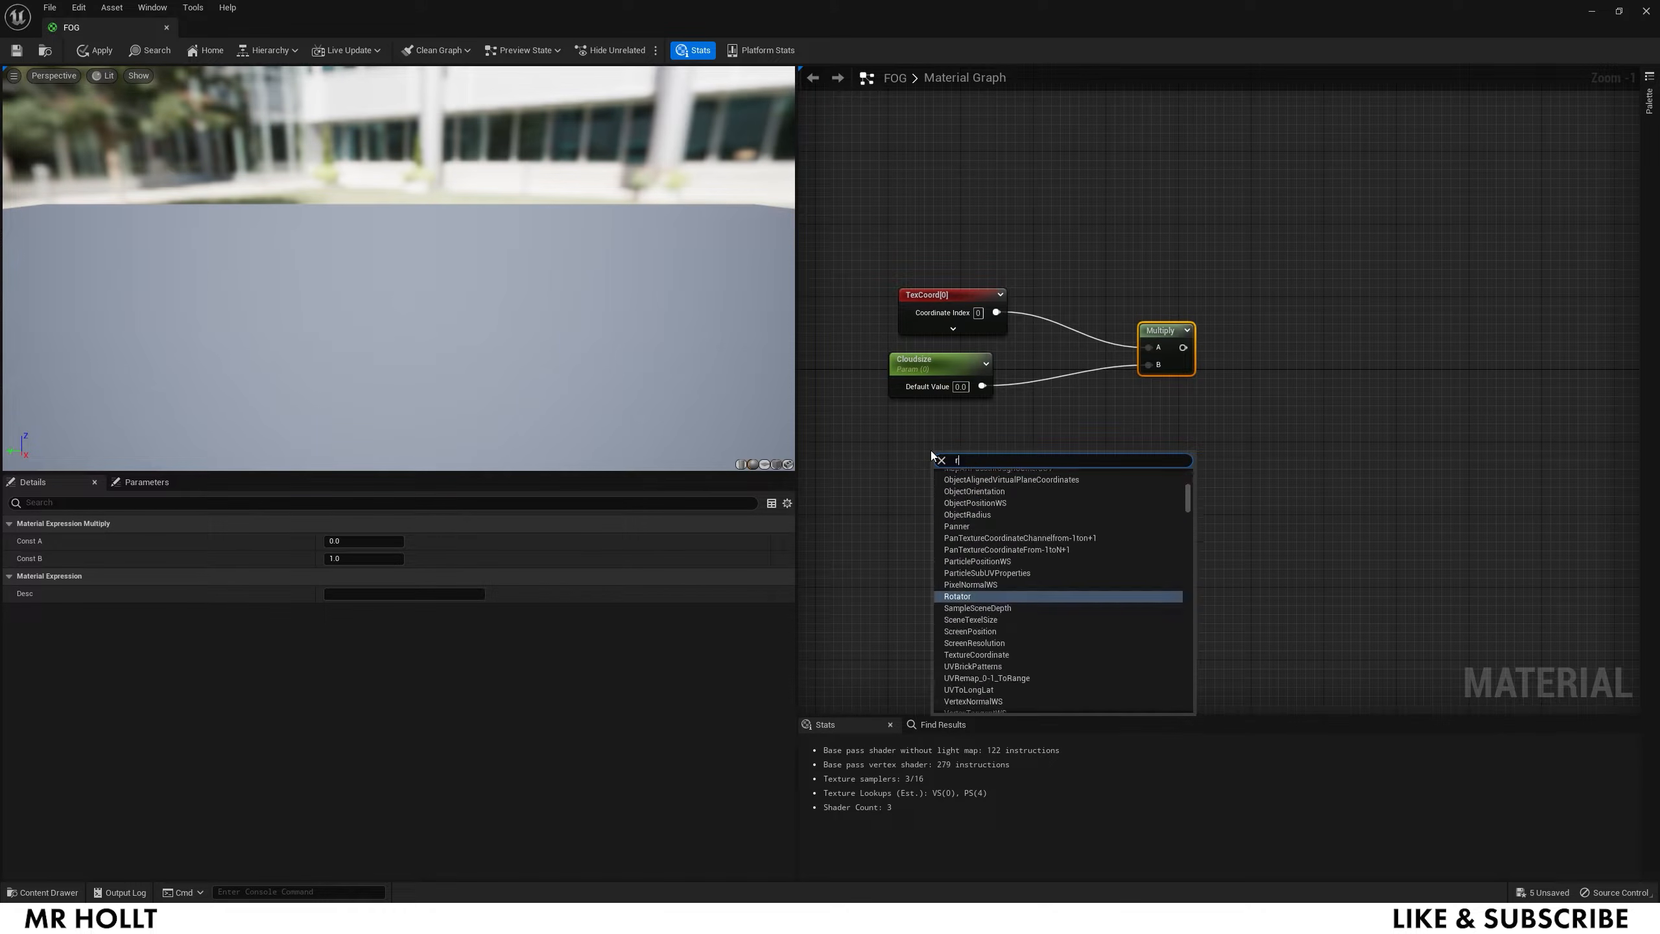
pyautogui.press('BackSpace')
pyautogui.press('BackSpace')
pyautogui.press('BackSpace')
pyautogui.press('BackSpace')
pyautogui.write('time')
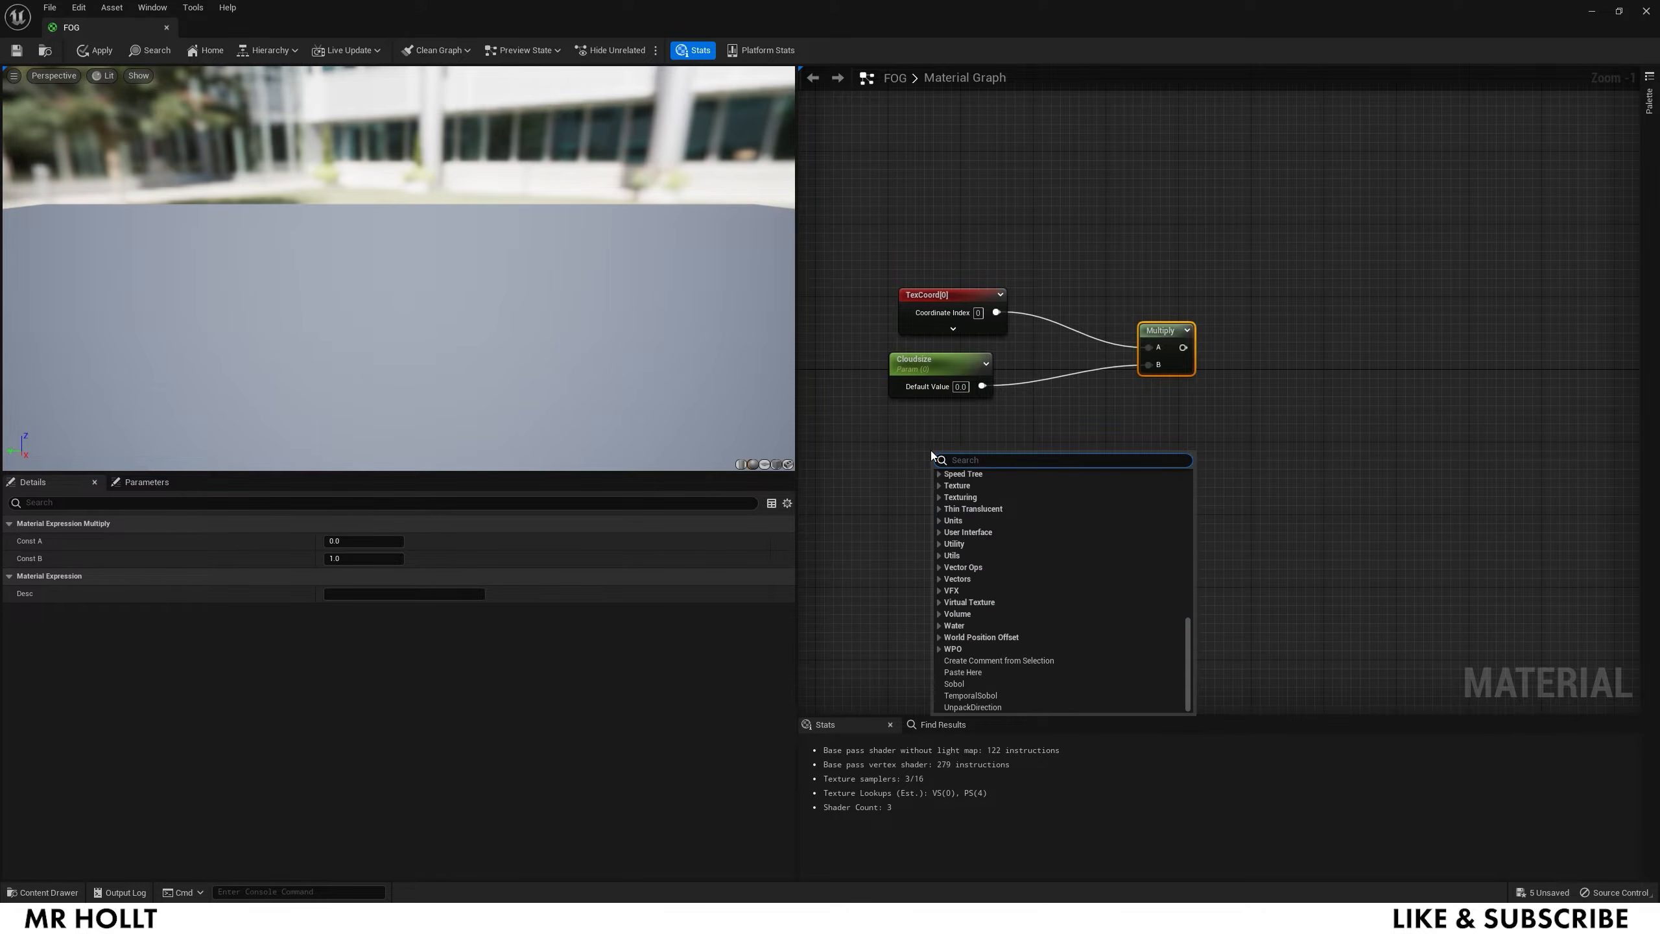
pyautogui.click(954, 492)
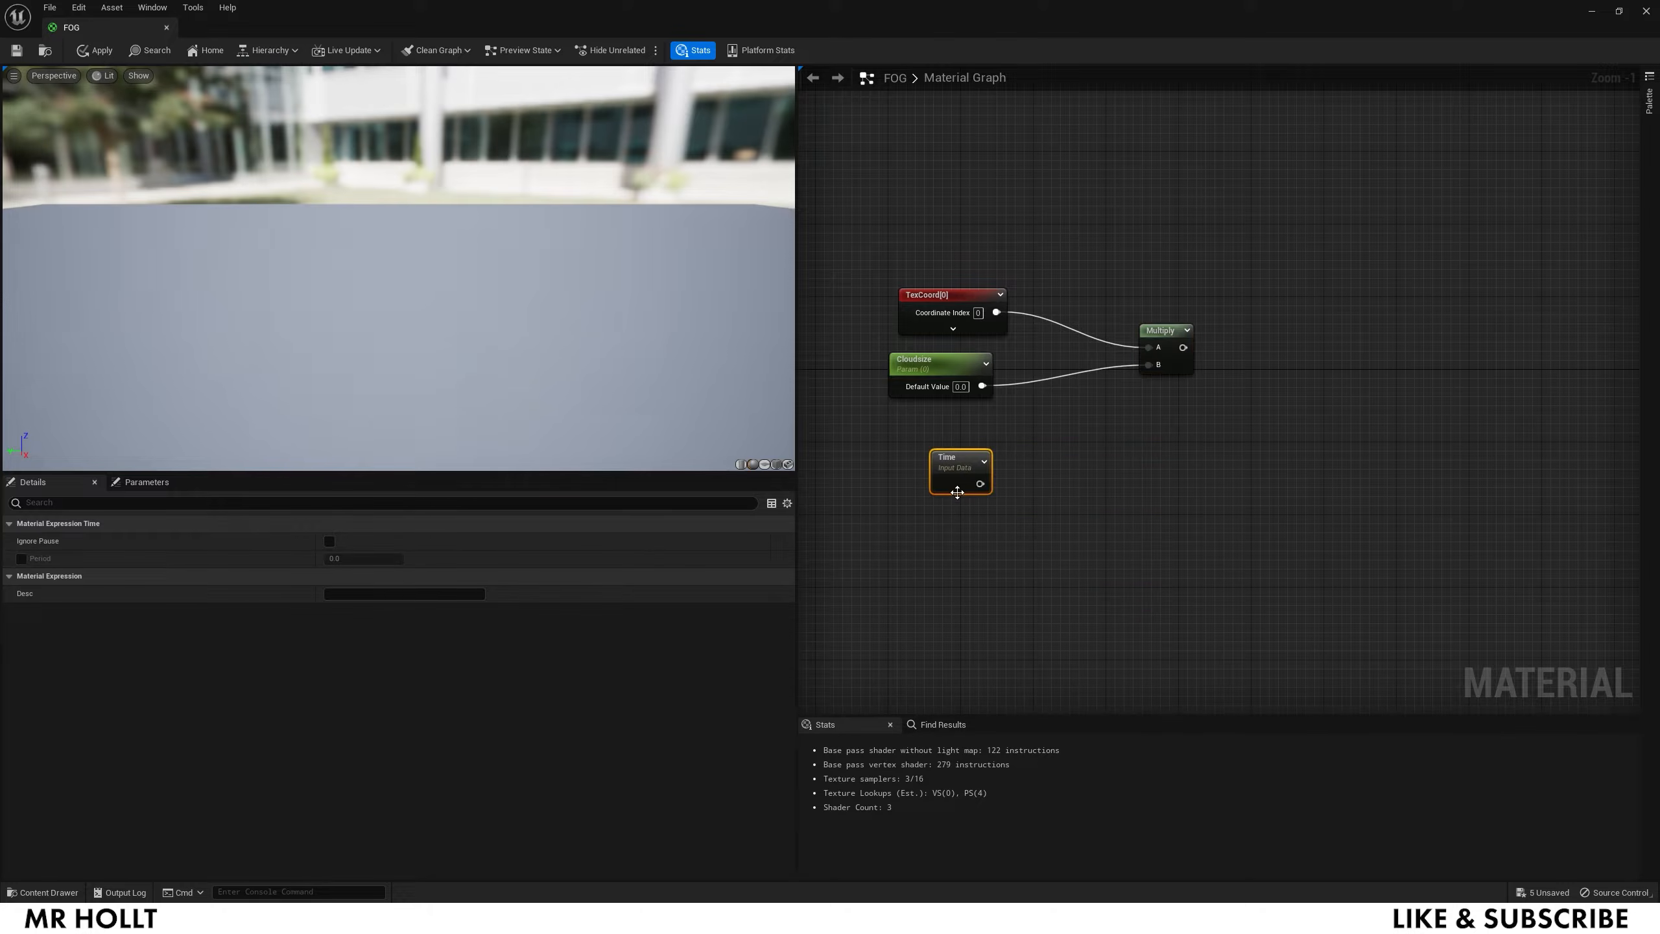
# Step: Add a scalar parameter named timeMultiplier below the Time node
pyautogui.rightClick(899, 529)
pyautogui.click(900, 527)
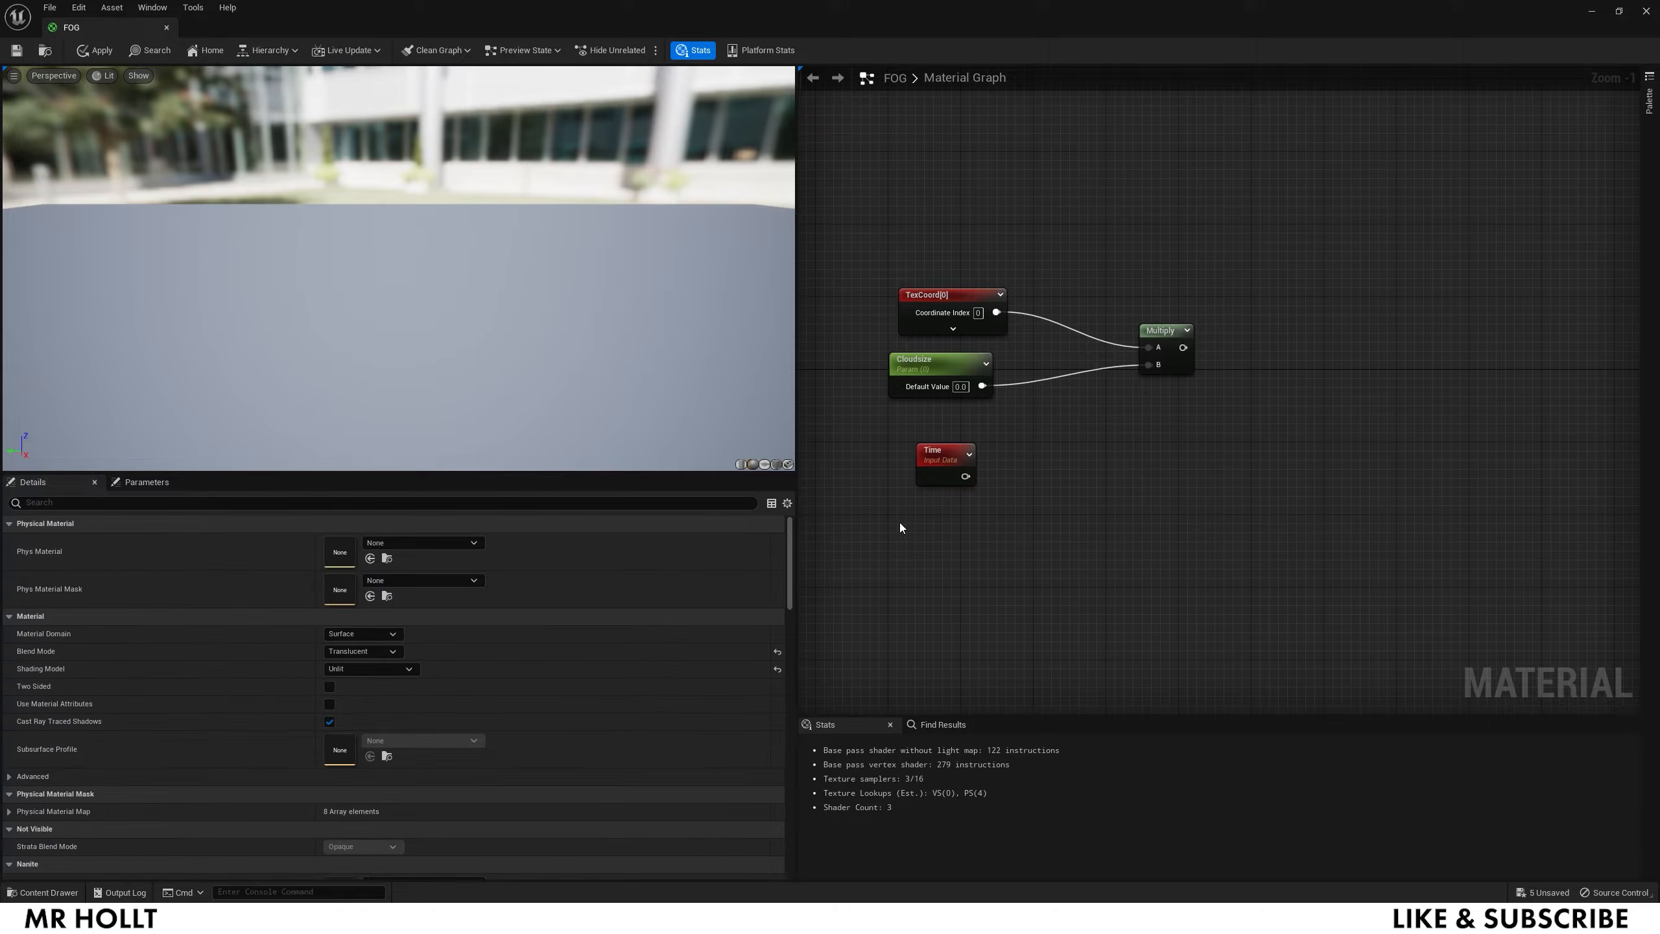
pyautogui.write('timeMul')
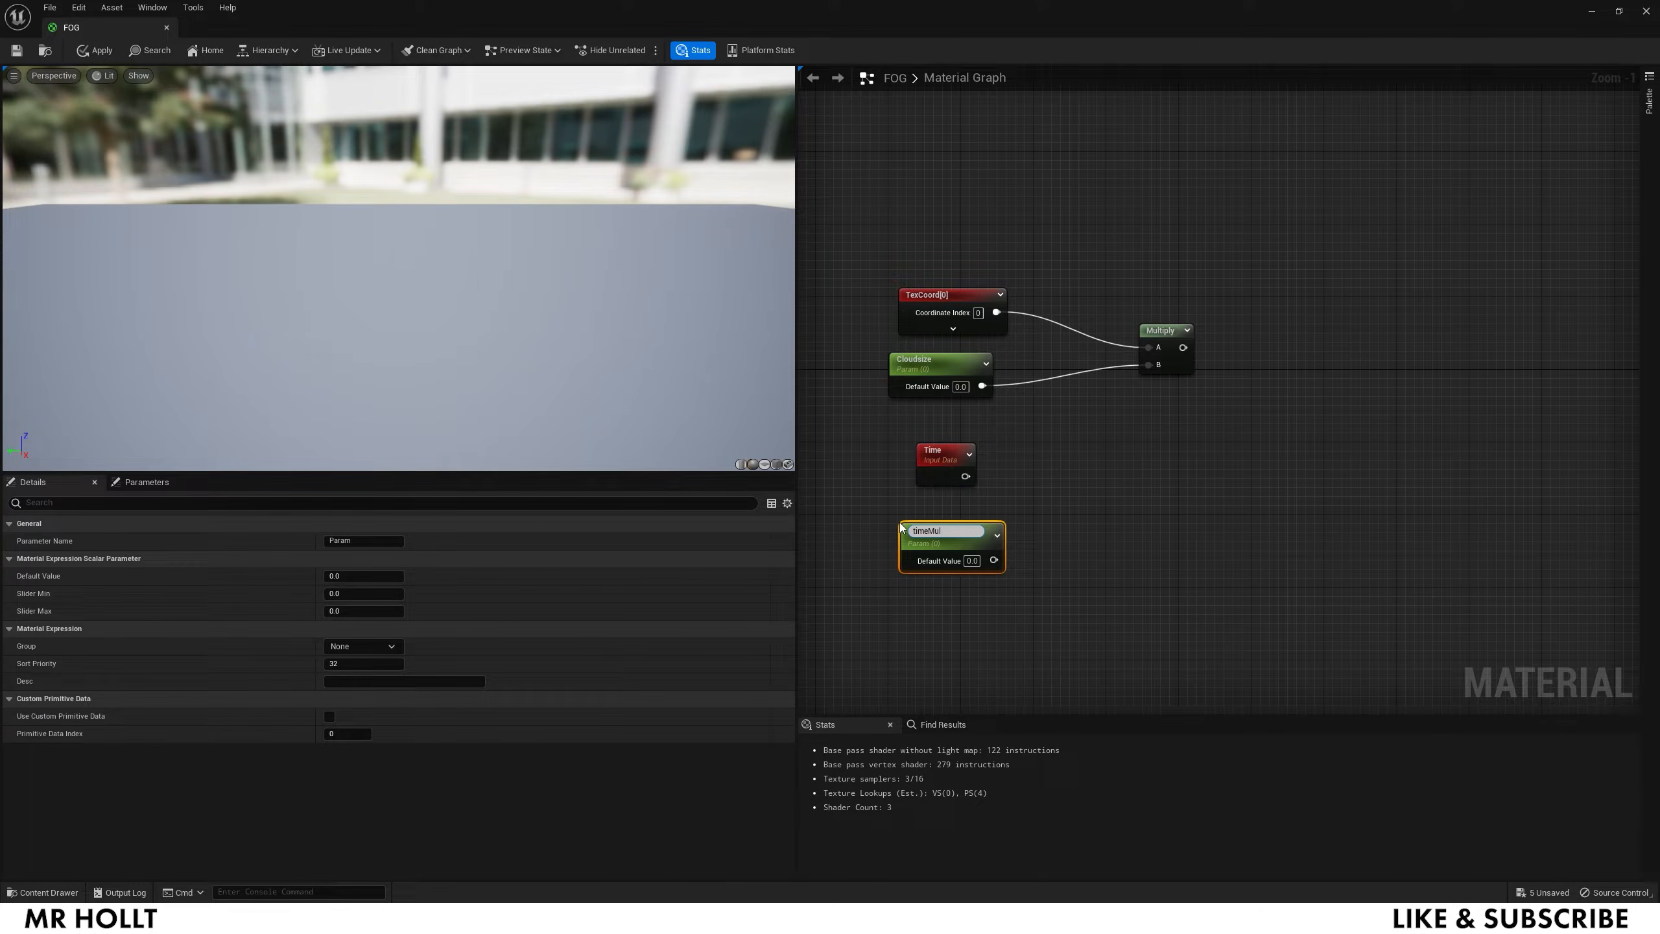
pyautogui.write('tiplier')
pyautogui.press('Return')
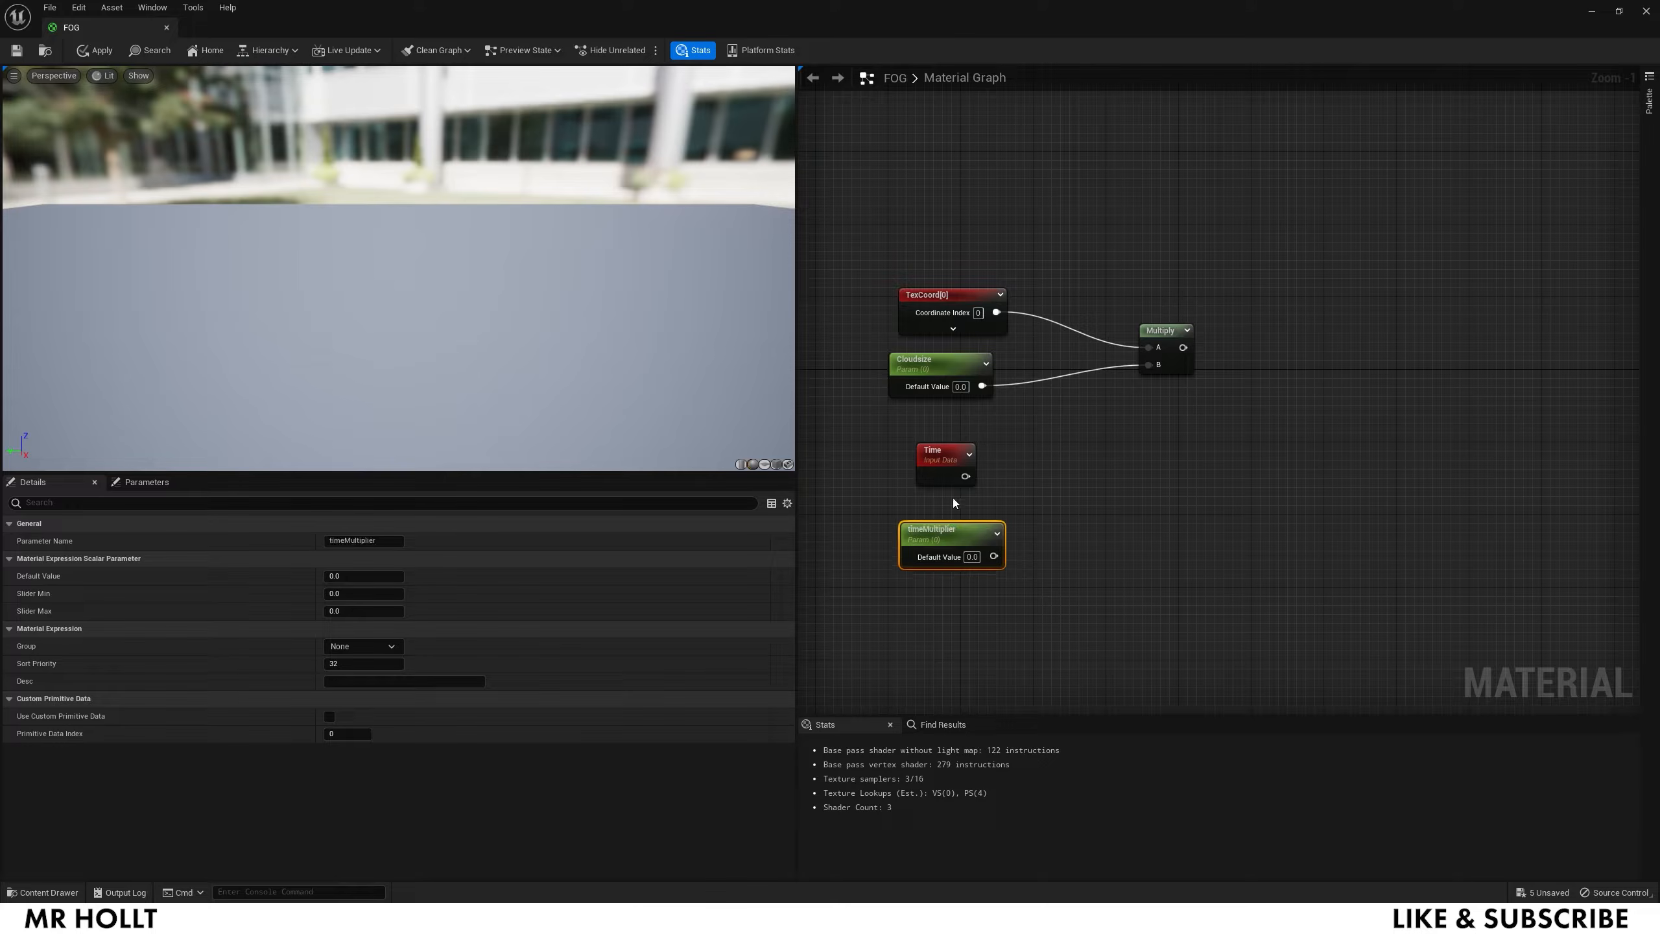
# Step: Multiply the Time node by the timeMultiplier parameter with a second Multiply node
pyautogui.click(1125, 479)
pyautogui.moveTo(966, 476); pyautogui.dragTo(1133, 501)
pyautogui.moveTo(993, 557); pyautogui.dragTo(1145, 523)
# Step: Add a Panner node after the Multiply nodes and place a copy of it underneath
pyautogui.moveTo(1278, 414); pyautogui.dragTo(1159, 427, button='right')
pyautogui.rightClick(1142, 346)
pyautogui.write('panner')
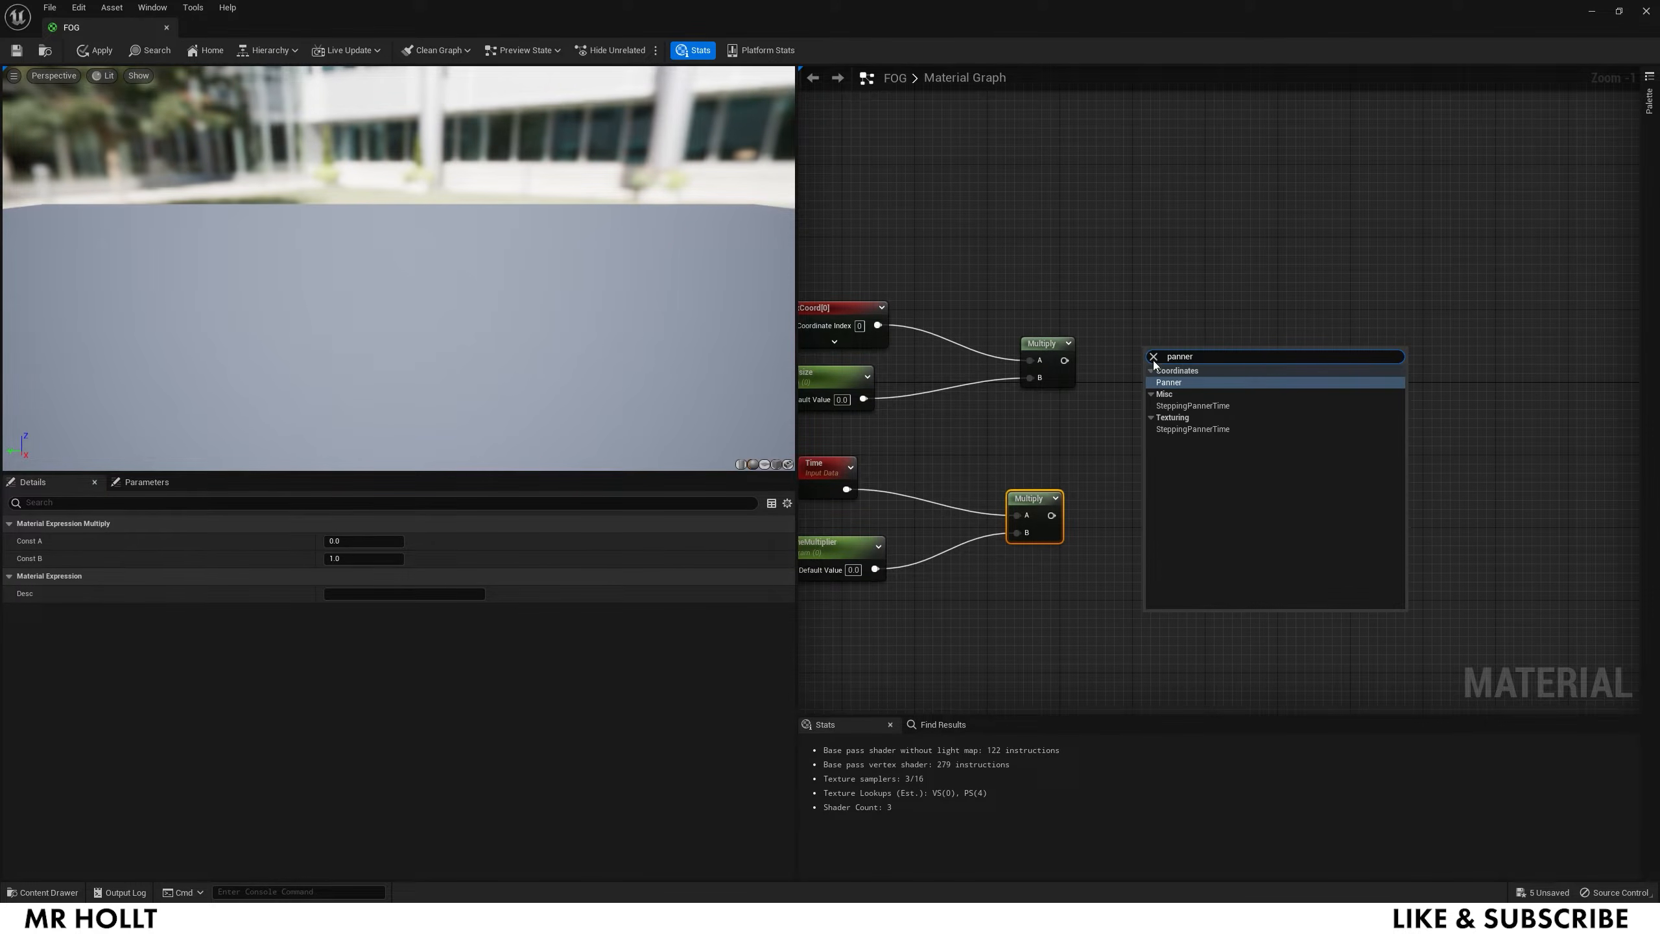
pyautogui.click(1170, 382)
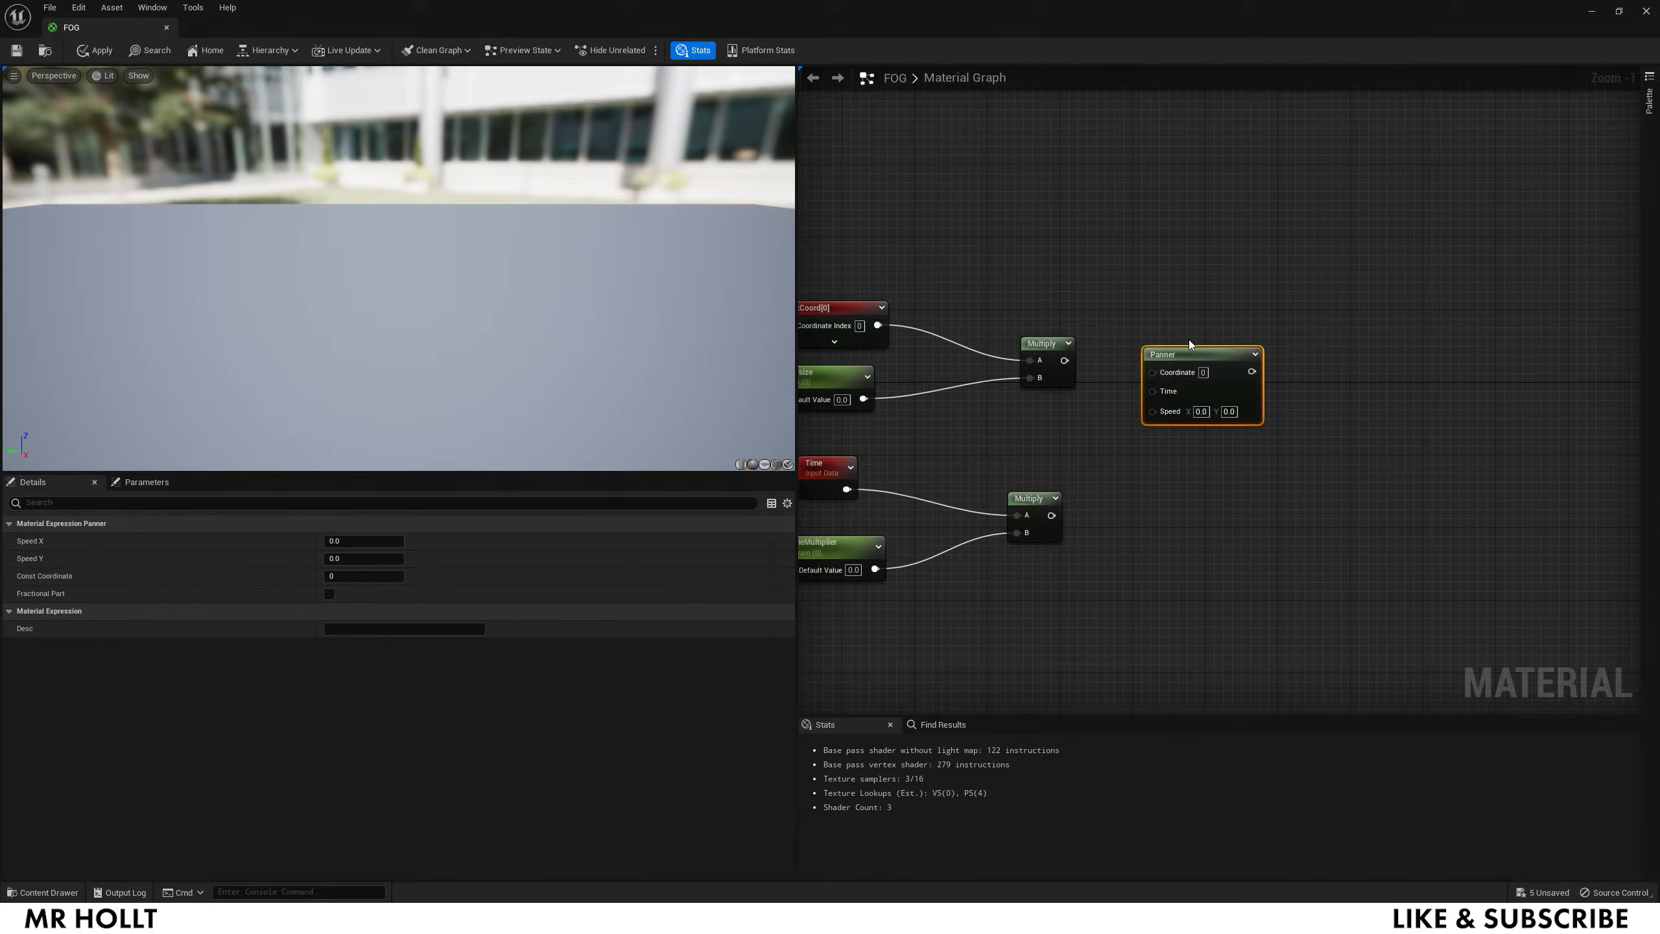
pyautogui.hotkey('ctrl', 'c')
pyautogui.hotkey('ctrl', 'v')
pyautogui.moveTo(1198, 357); pyautogui.dragTo(1200, 318)
pyautogui.moveTo(1216, 479); pyautogui.dragTo(1209, 478)
# Step: Connect the Cloudsize Multiply to the Coordinate input and the time Multiply to the Time input of both Panners
pyautogui.moveTo(1064, 361); pyautogui.dragTo(1149, 334)
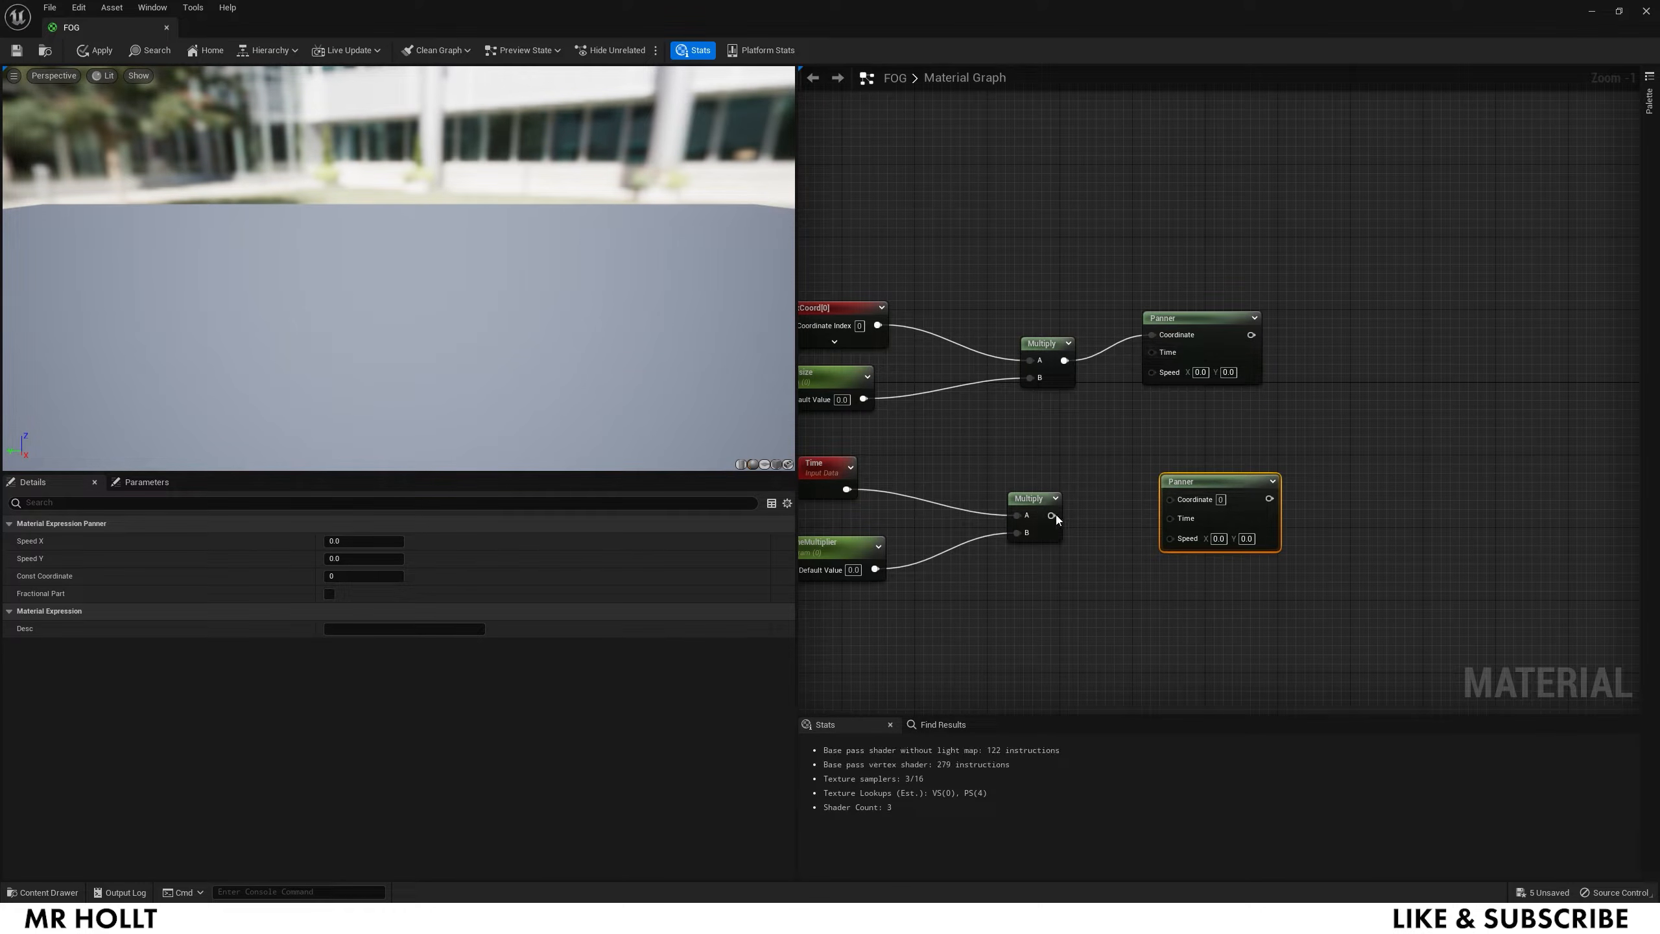
pyautogui.moveTo(1051, 515); pyautogui.dragTo(1170, 499)
pyautogui.moveTo(1260, 419); pyautogui.dragTo(1129, 406, button='right')
# Step: Add two texture samples of T_CloudNoise and connect each Panner's output to the UVs of one sample
pyautogui.hotkey('ctrl', 'space')
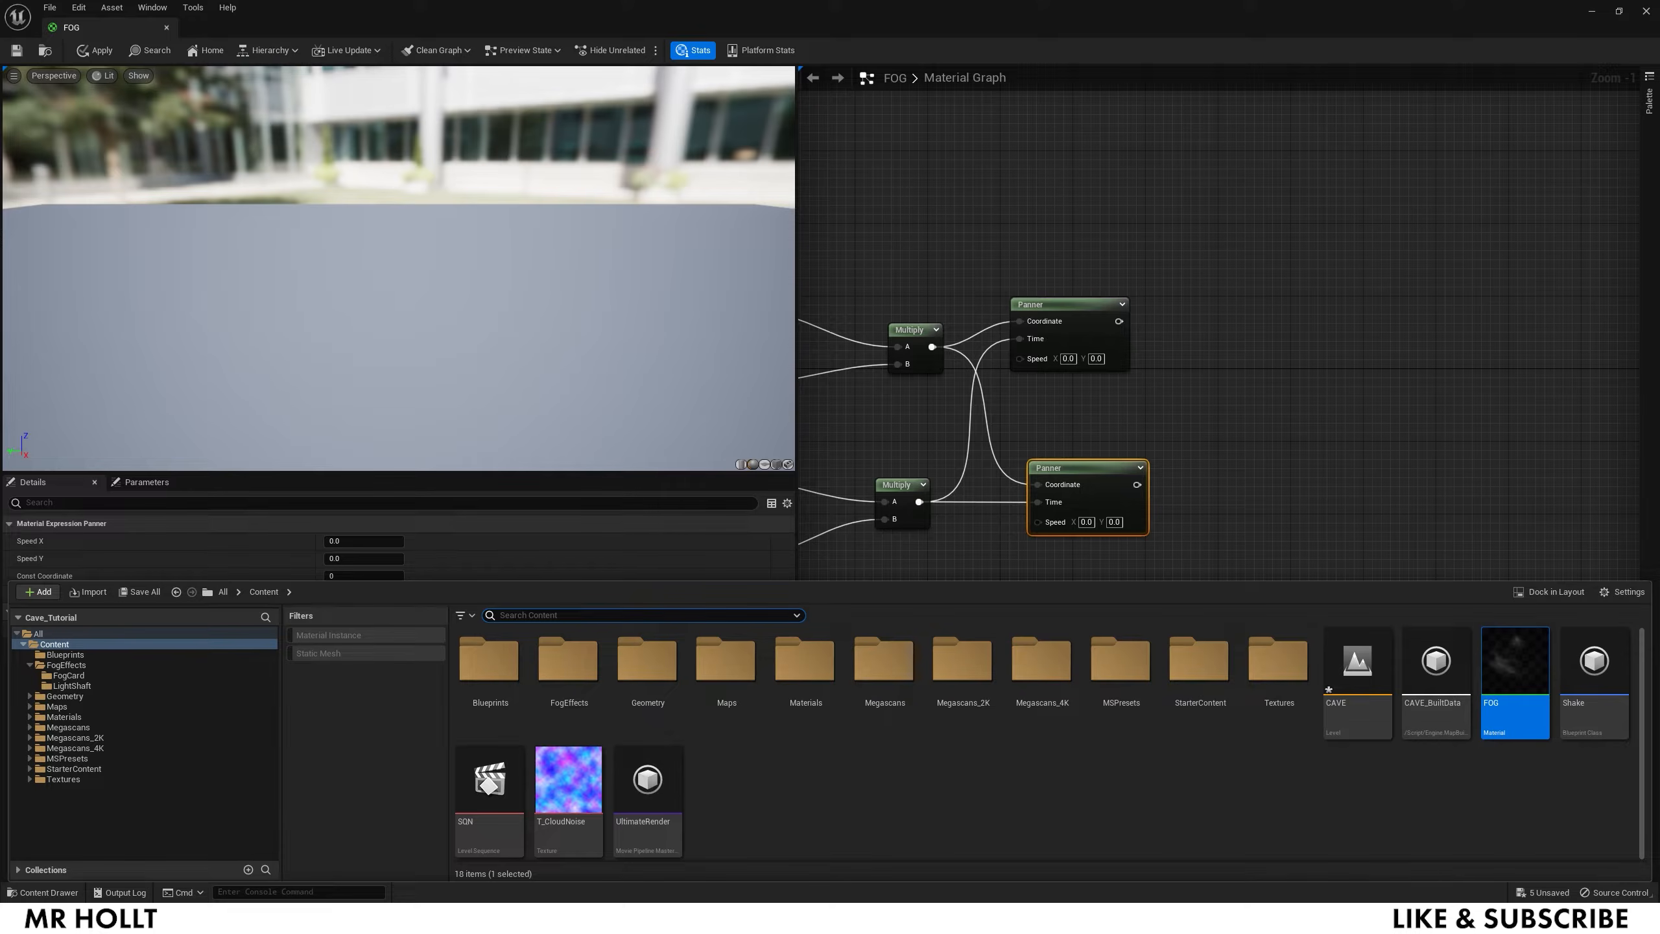
pyautogui.moveTo(568, 781); pyautogui.dragTo(1249, 254)
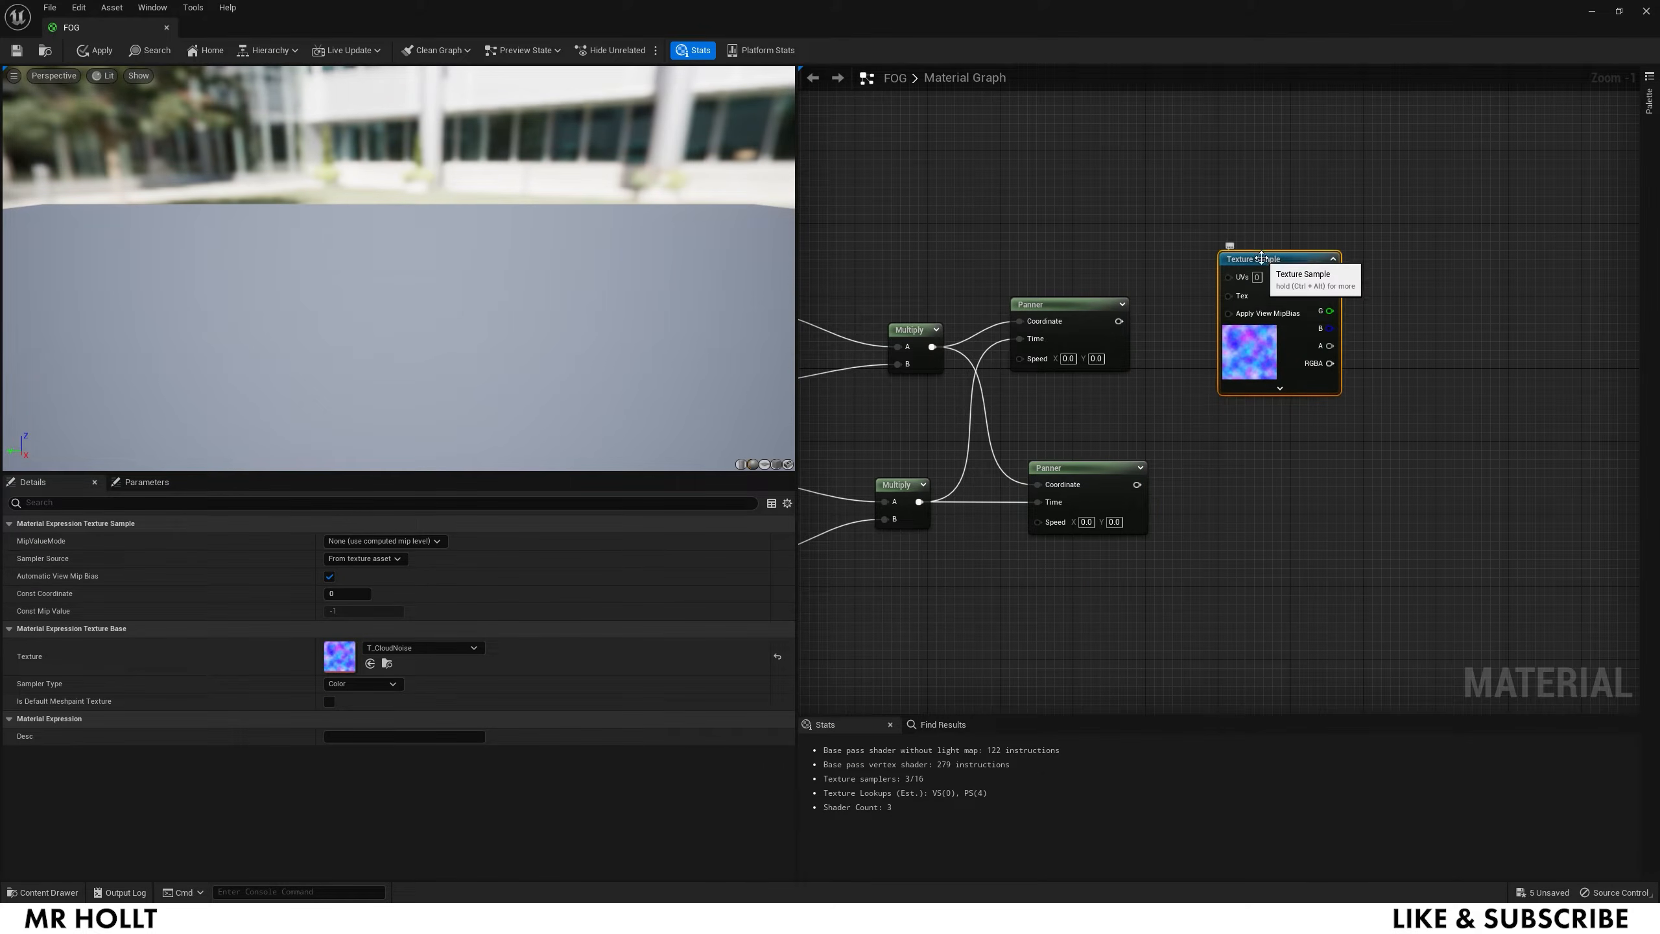
pyautogui.hotkey('ctrl', 'd')
pyautogui.moveTo(1281, 452); pyautogui.dragTo(1272, 429)
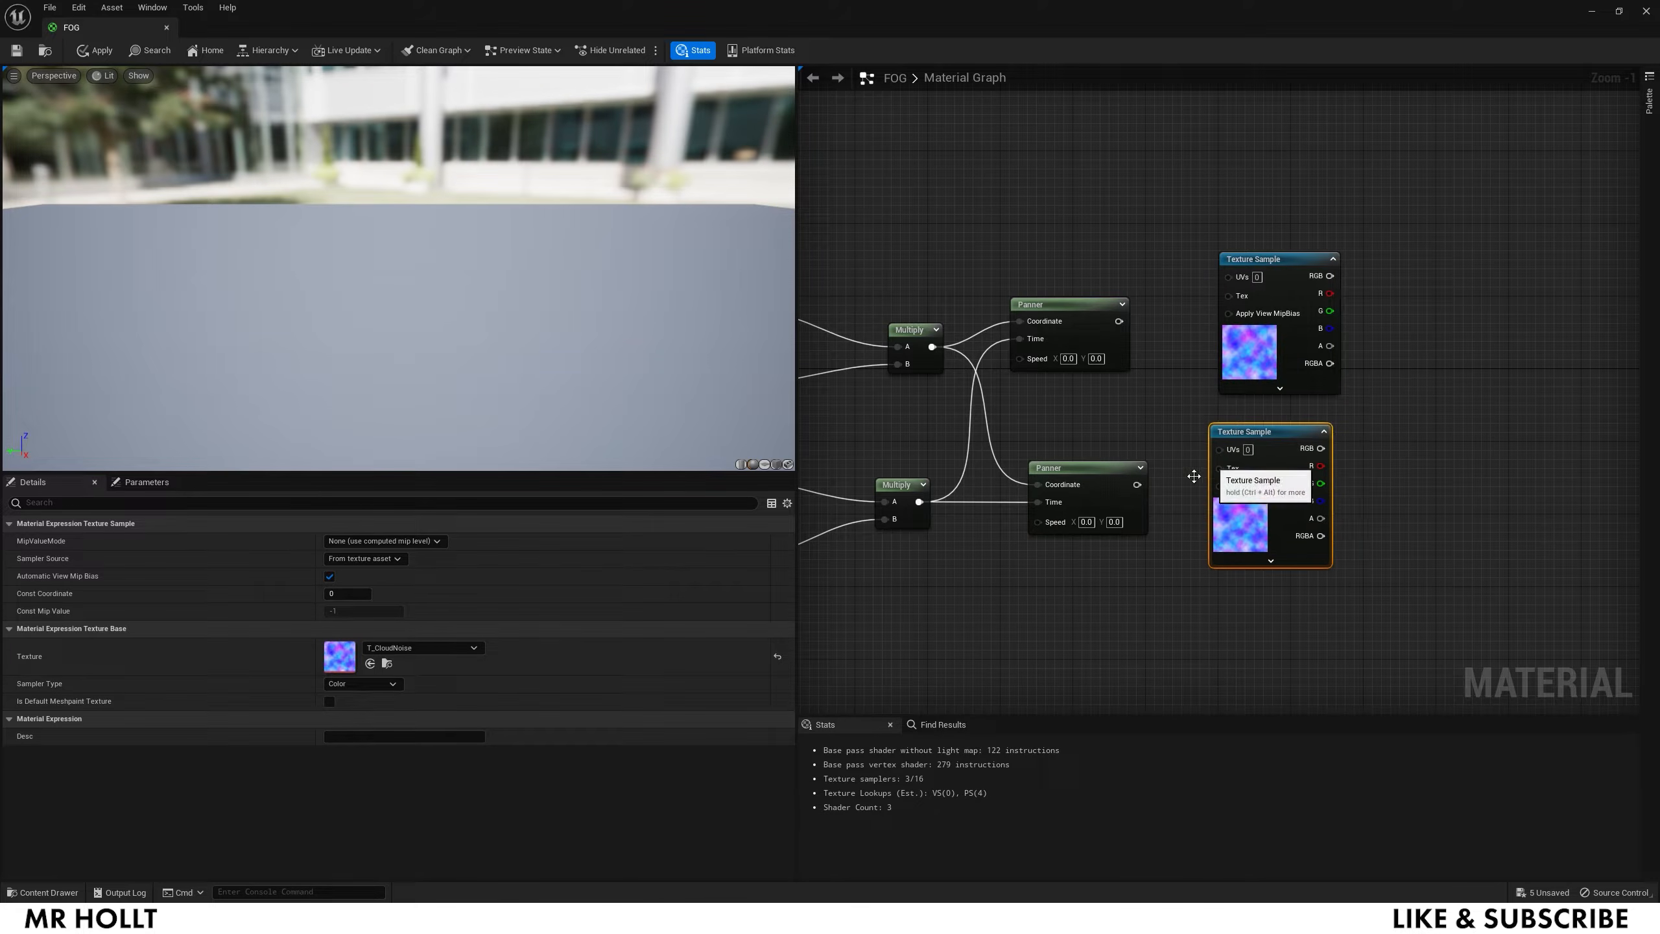
pyautogui.moveTo(1138, 486); pyautogui.dragTo(1220, 449)
pyautogui.moveTo(1119, 321); pyautogui.dragTo(1228, 277)
# Step: Add two Power nodes and connect the RGB output of each texture sample to the Base of one
pyautogui.moveTo(1476, 301); pyautogui.dragTo(1035, 286, button='right')
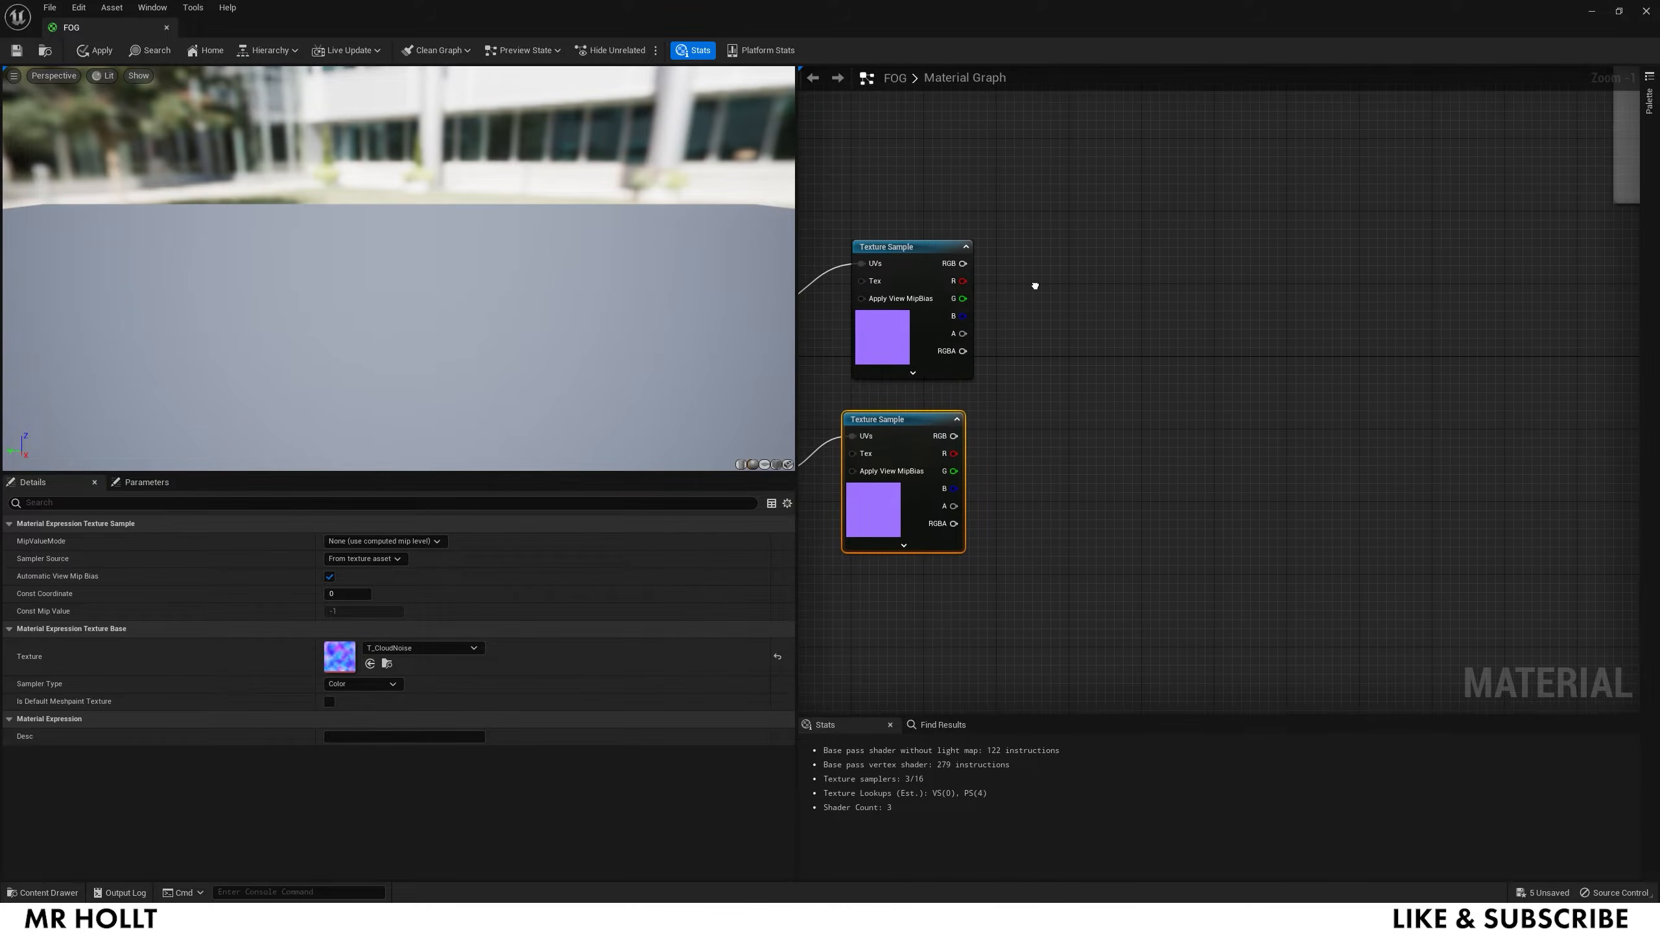
pyautogui.rightClick(1098, 282)
pyautogui.write('power')
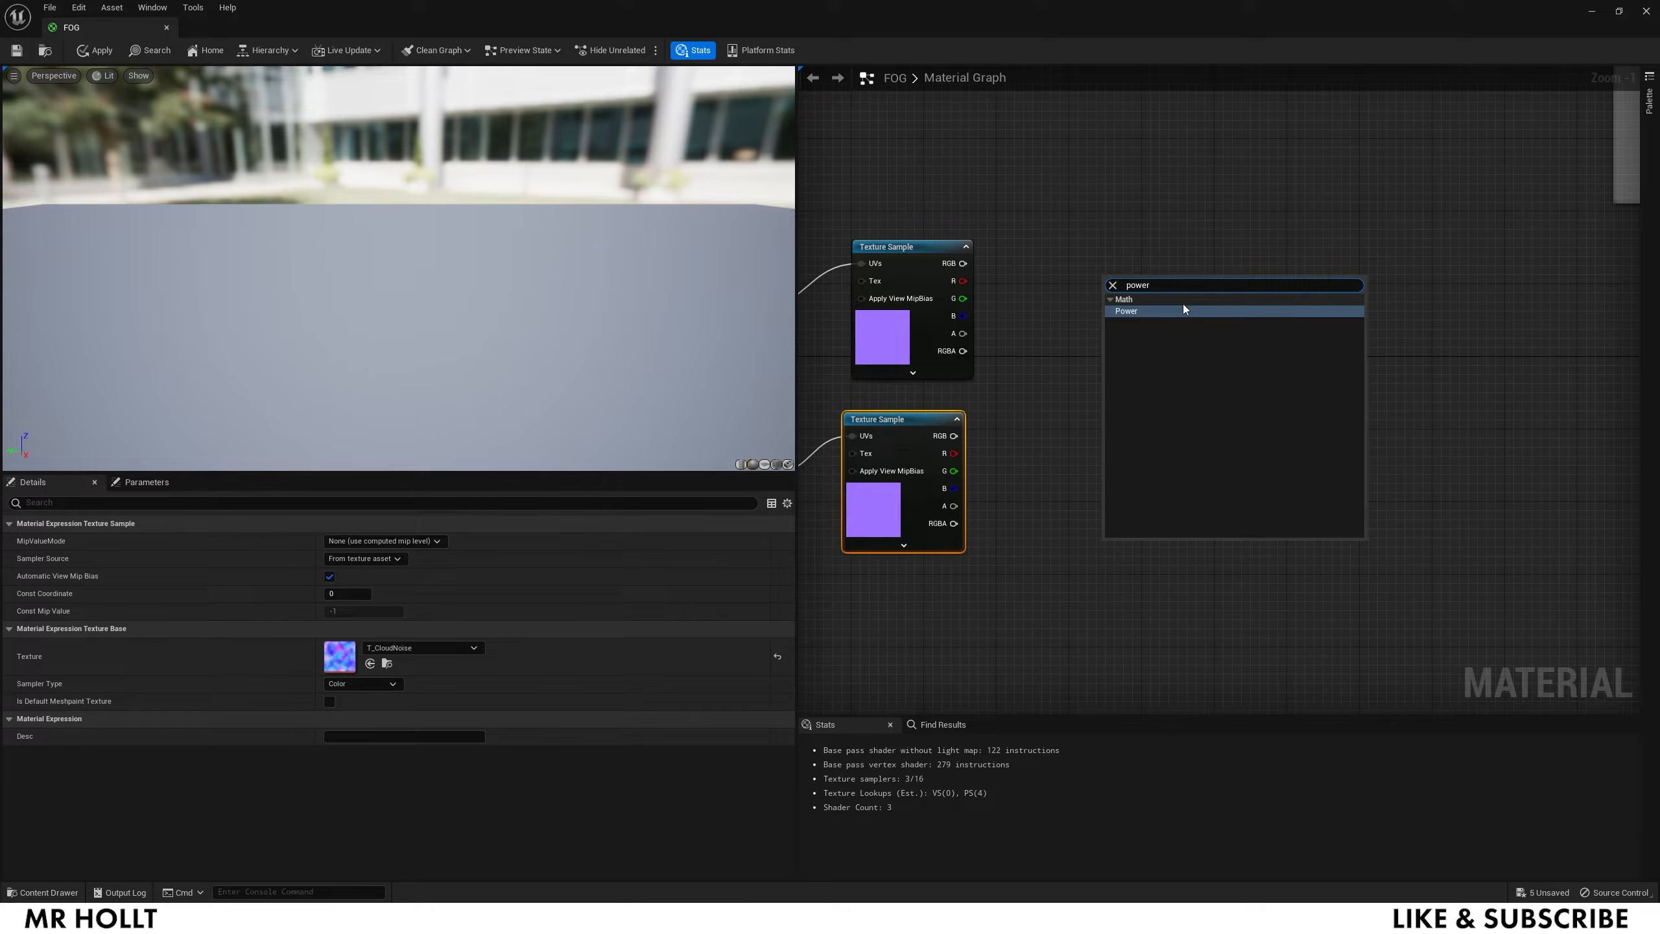
pyautogui.click(1183, 307)
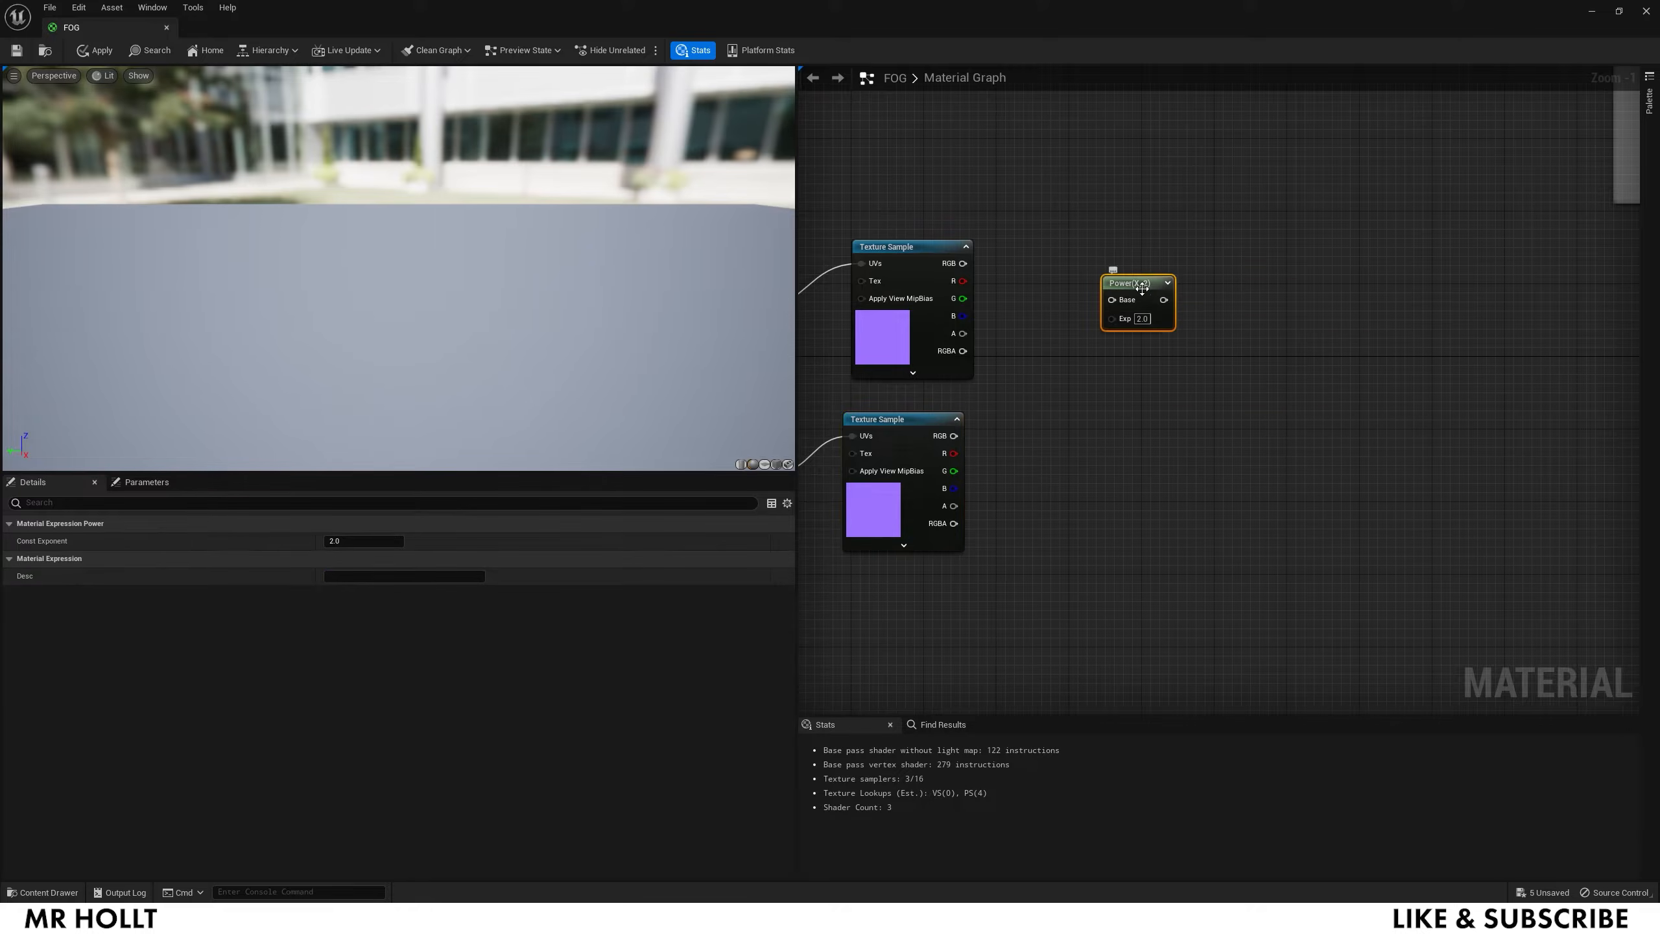
pyautogui.hotkey('ctrl', 'd')
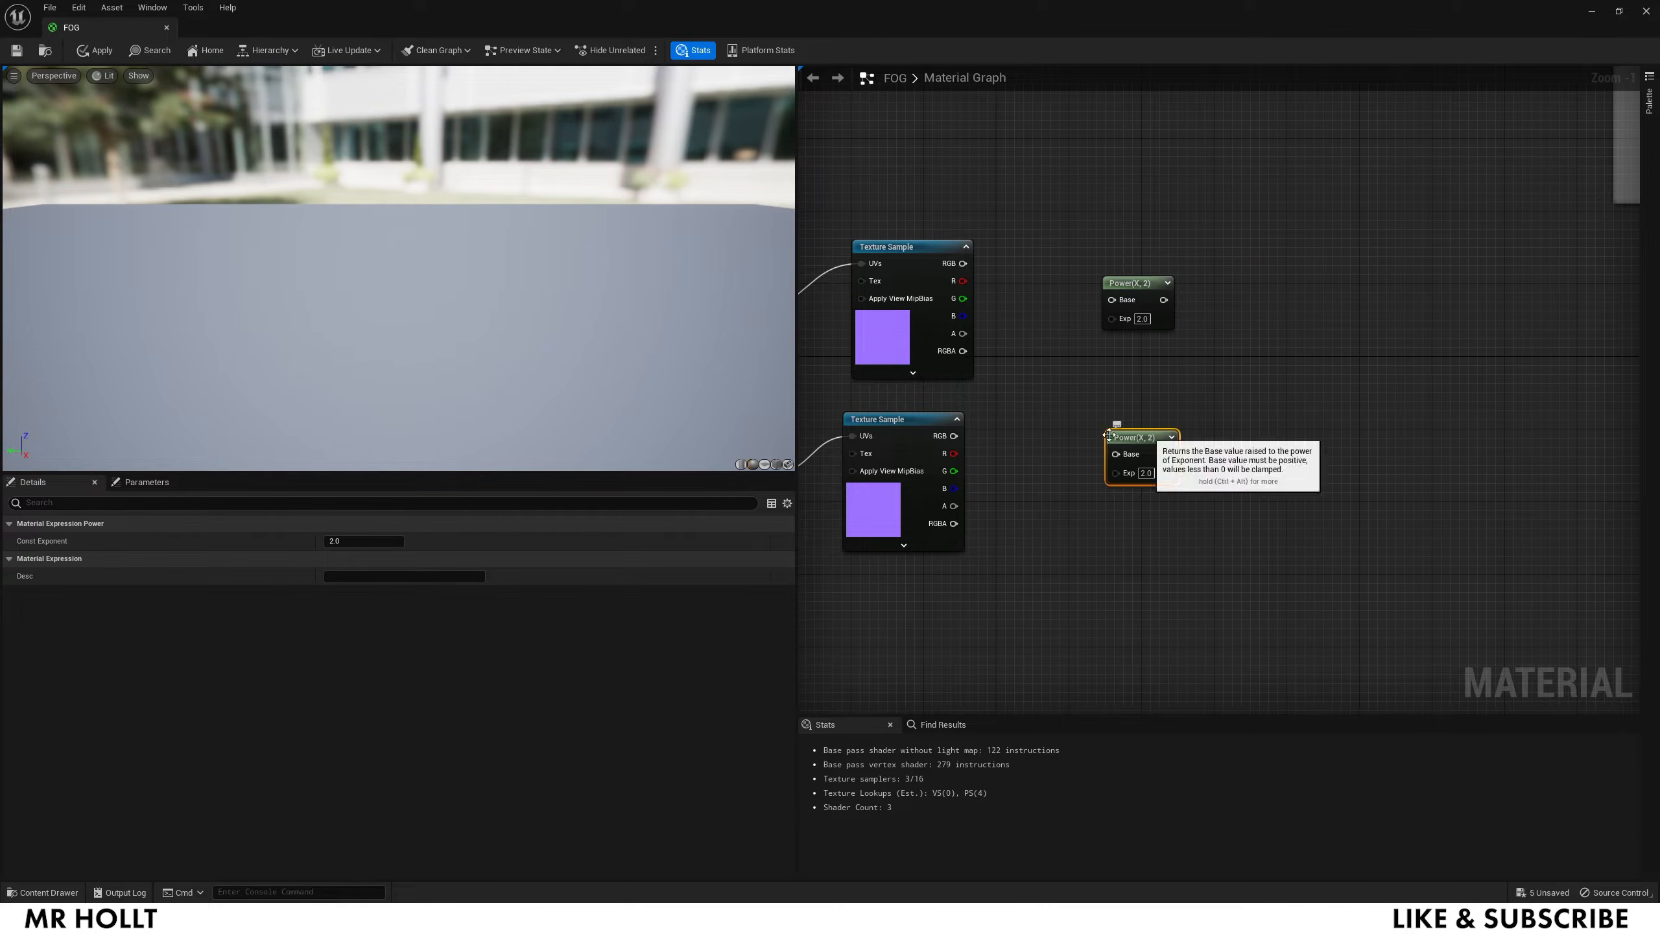
pyautogui.moveTo(954, 435); pyautogui.dragTo(1114, 454)
pyautogui.moveTo(963, 263); pyautogui.dragTo(1154, 263)
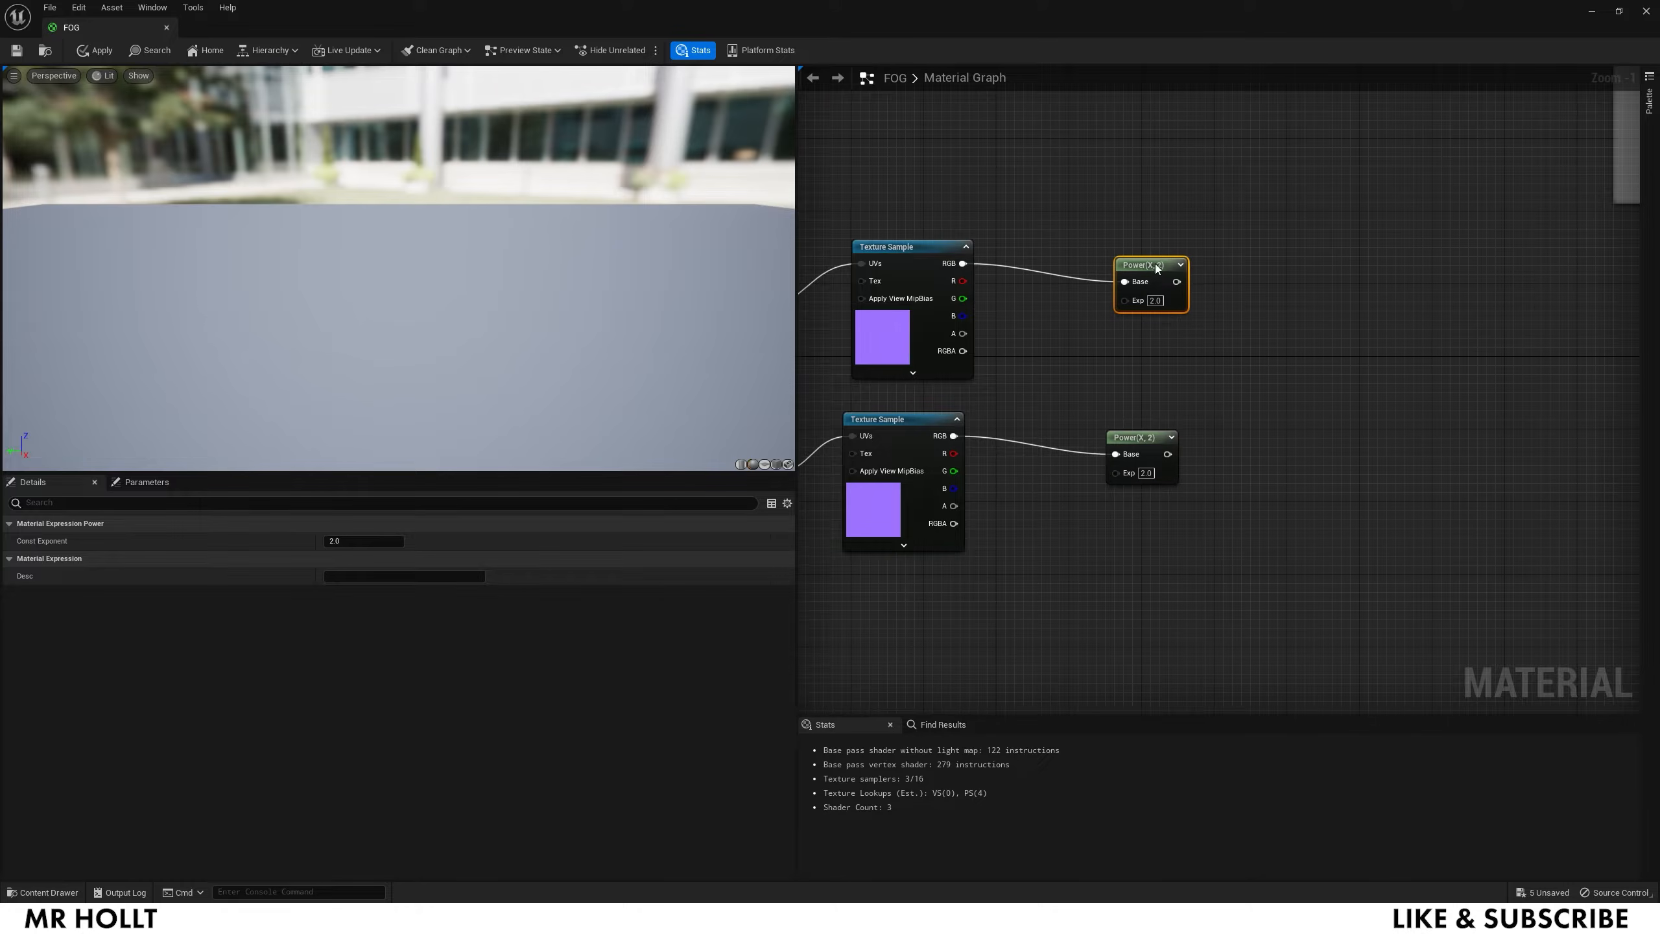
# Step: Add a scalar parameter named Cloud Contrast between the texture samples and the Power nodes
pyautogui.click(1076, 360)
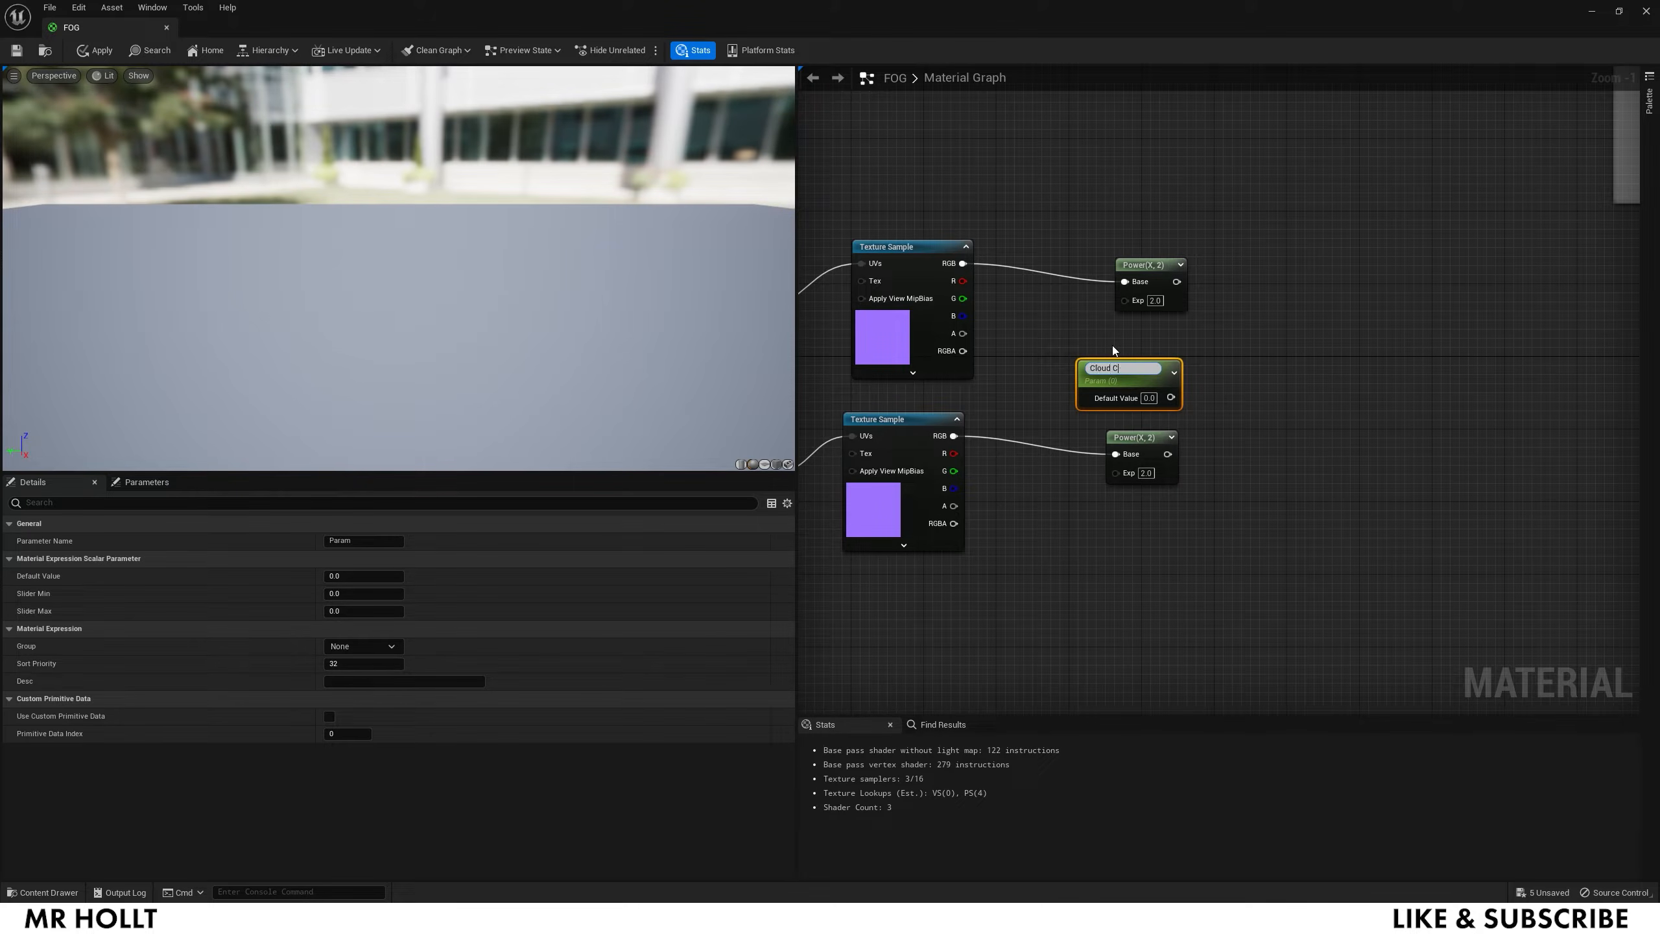
pyautogui.write('Cloud Contrast')
pyautogui.click(1068, 329)
pyautogui.moveTo(1119, 362); pyautogui.dragTo(1087, 369)
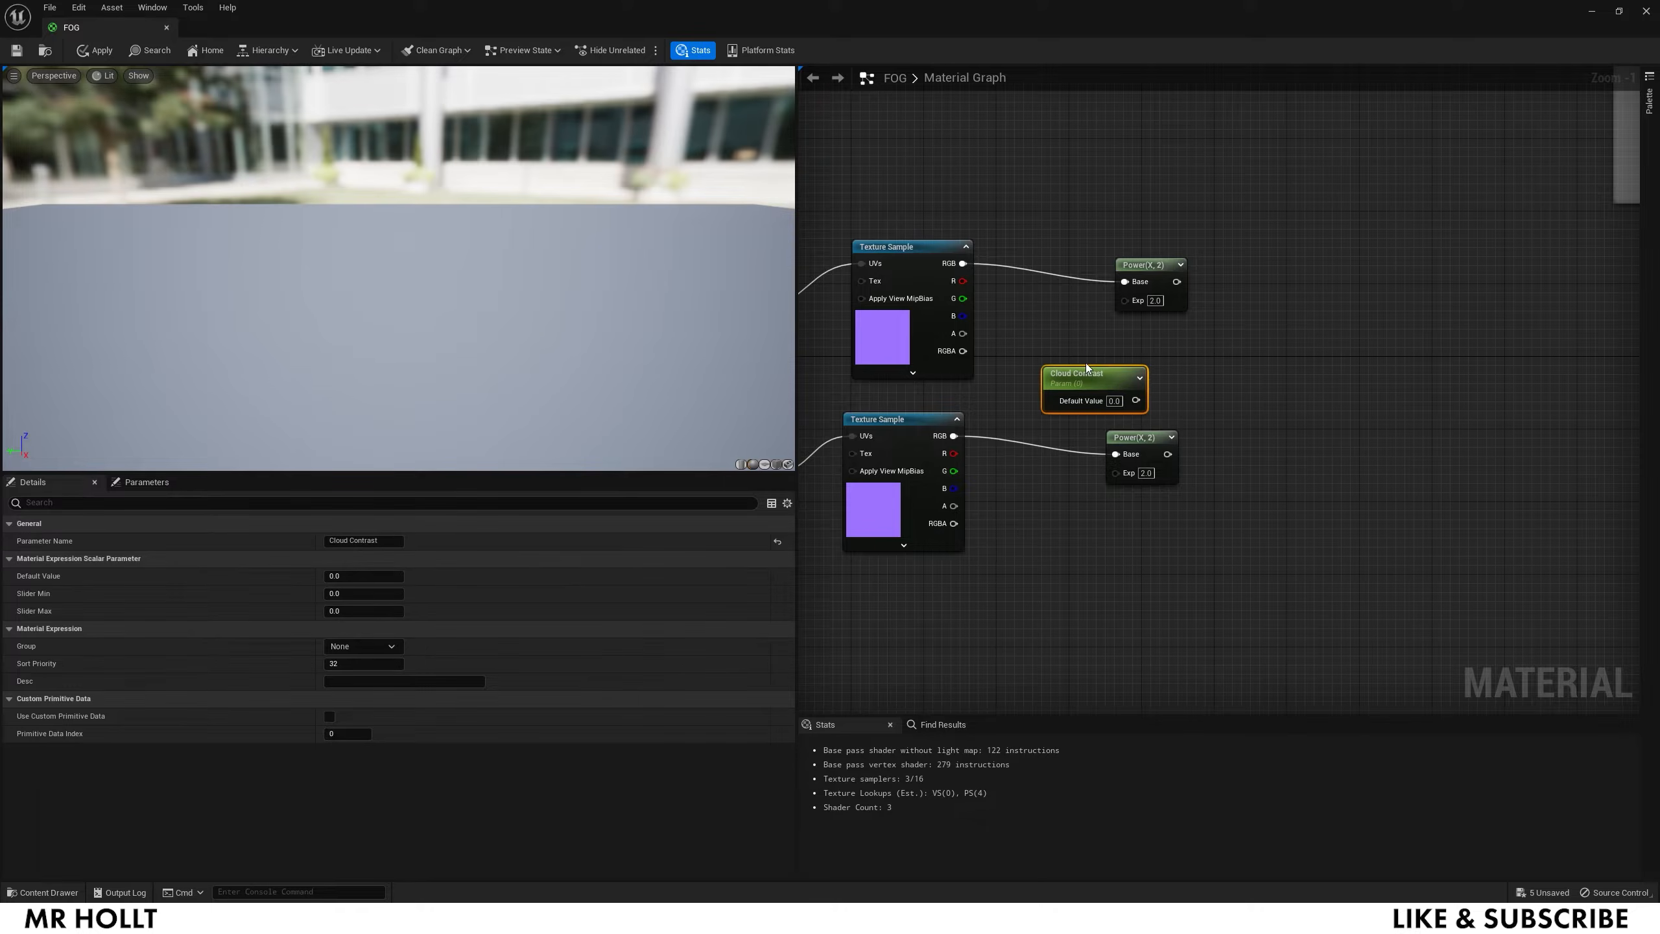
# Step: Connect Cloud Contrast to the Exp input of both Power nodes and space the nodes apart
pyautogui.moveTo(1140, 437); pyautogui.dragTo(1213, 445)
pyautogui.moveTo(1137, 400); pyautogui.dragTo(1124, 300)
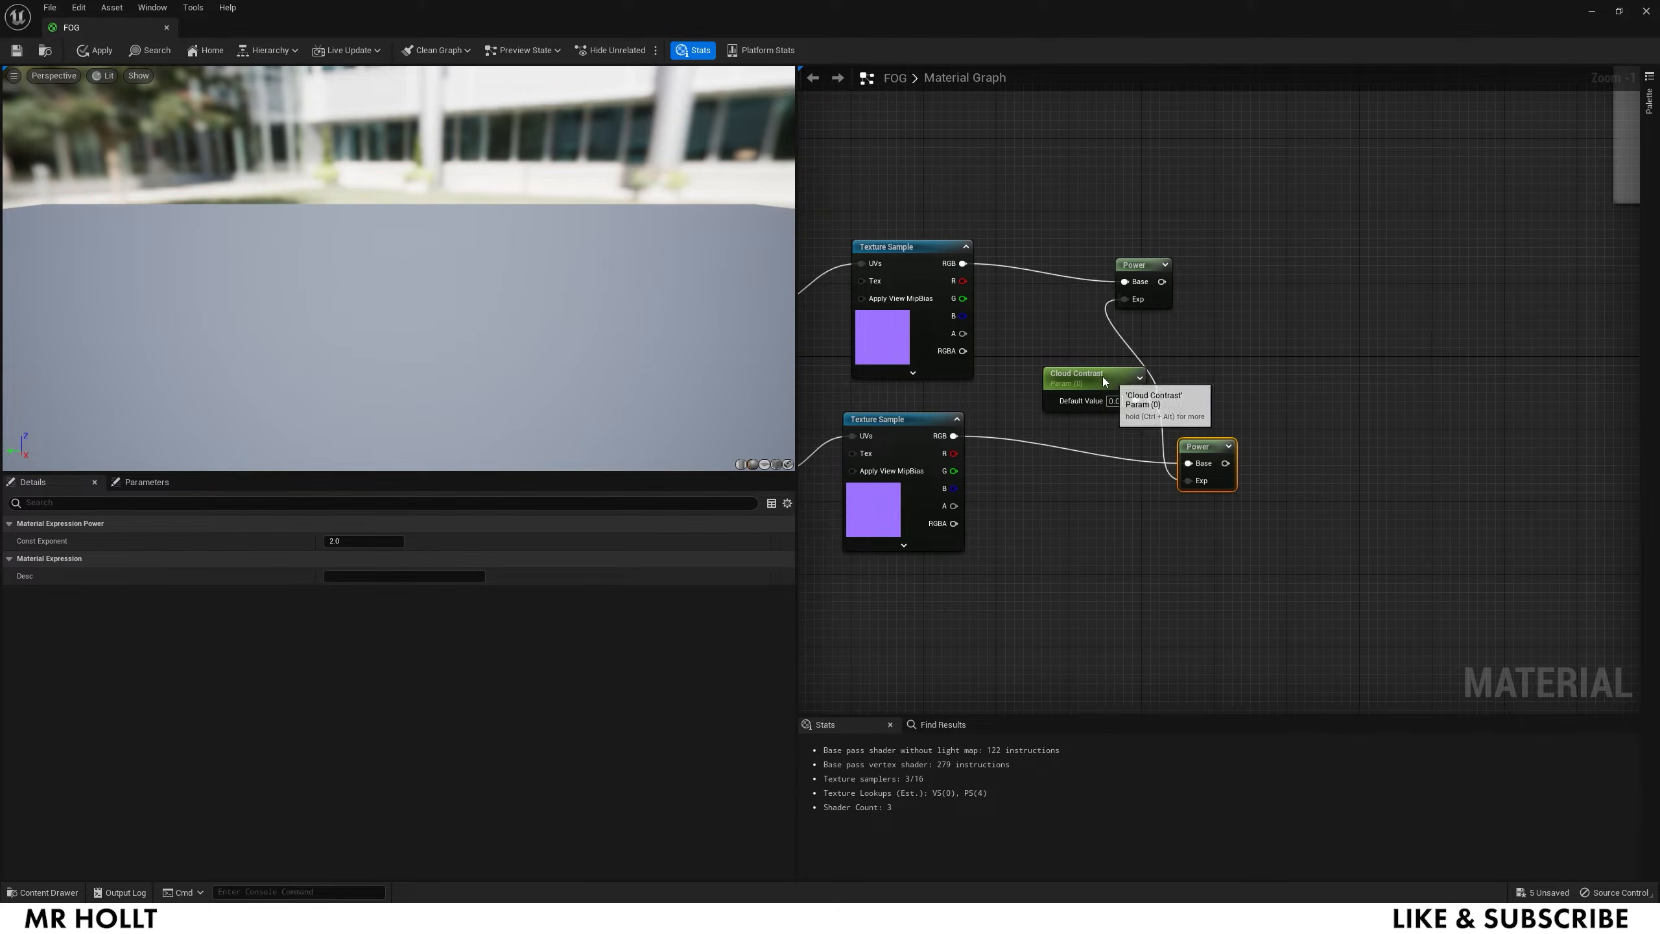
pyautogui.moveTo(1109, 384); pyautogui.dragTo(1082, 375)
pyautogui.moveTo(1150, 264); pyautogui.dragTo(1196, 247)
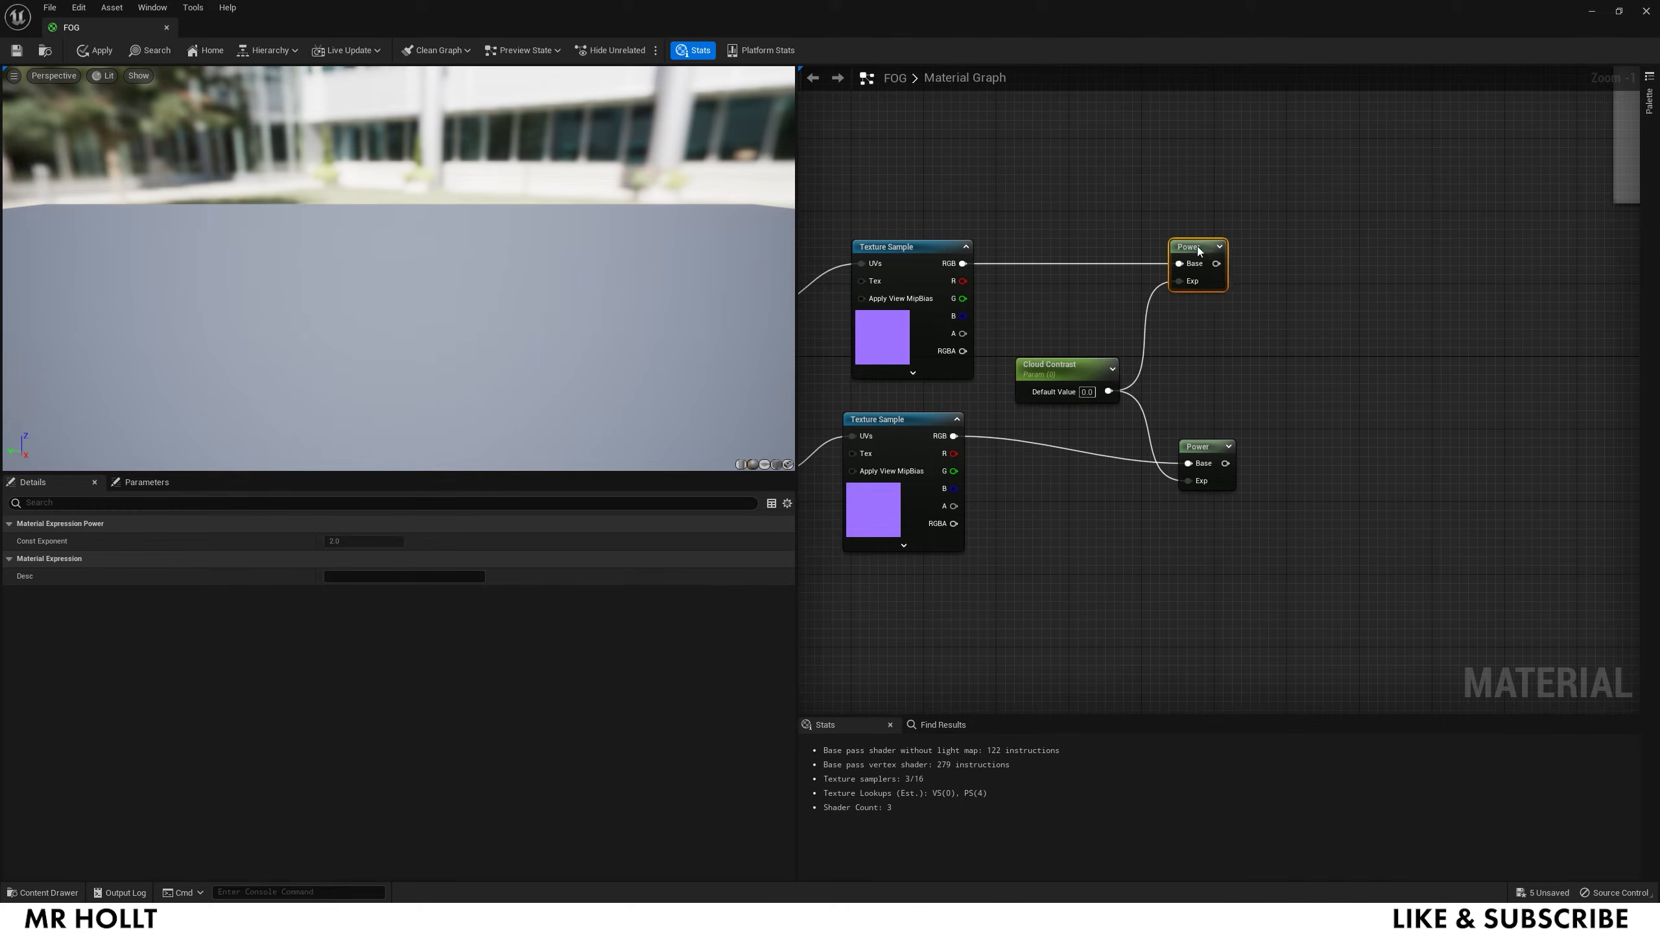
# Step: Sum the two Power outputs with an Add node and feed the result into input A of a new Multiply node
pyautogui.scroll(1, 1249, 359)
pyautogui.rightClick(1280, 347)
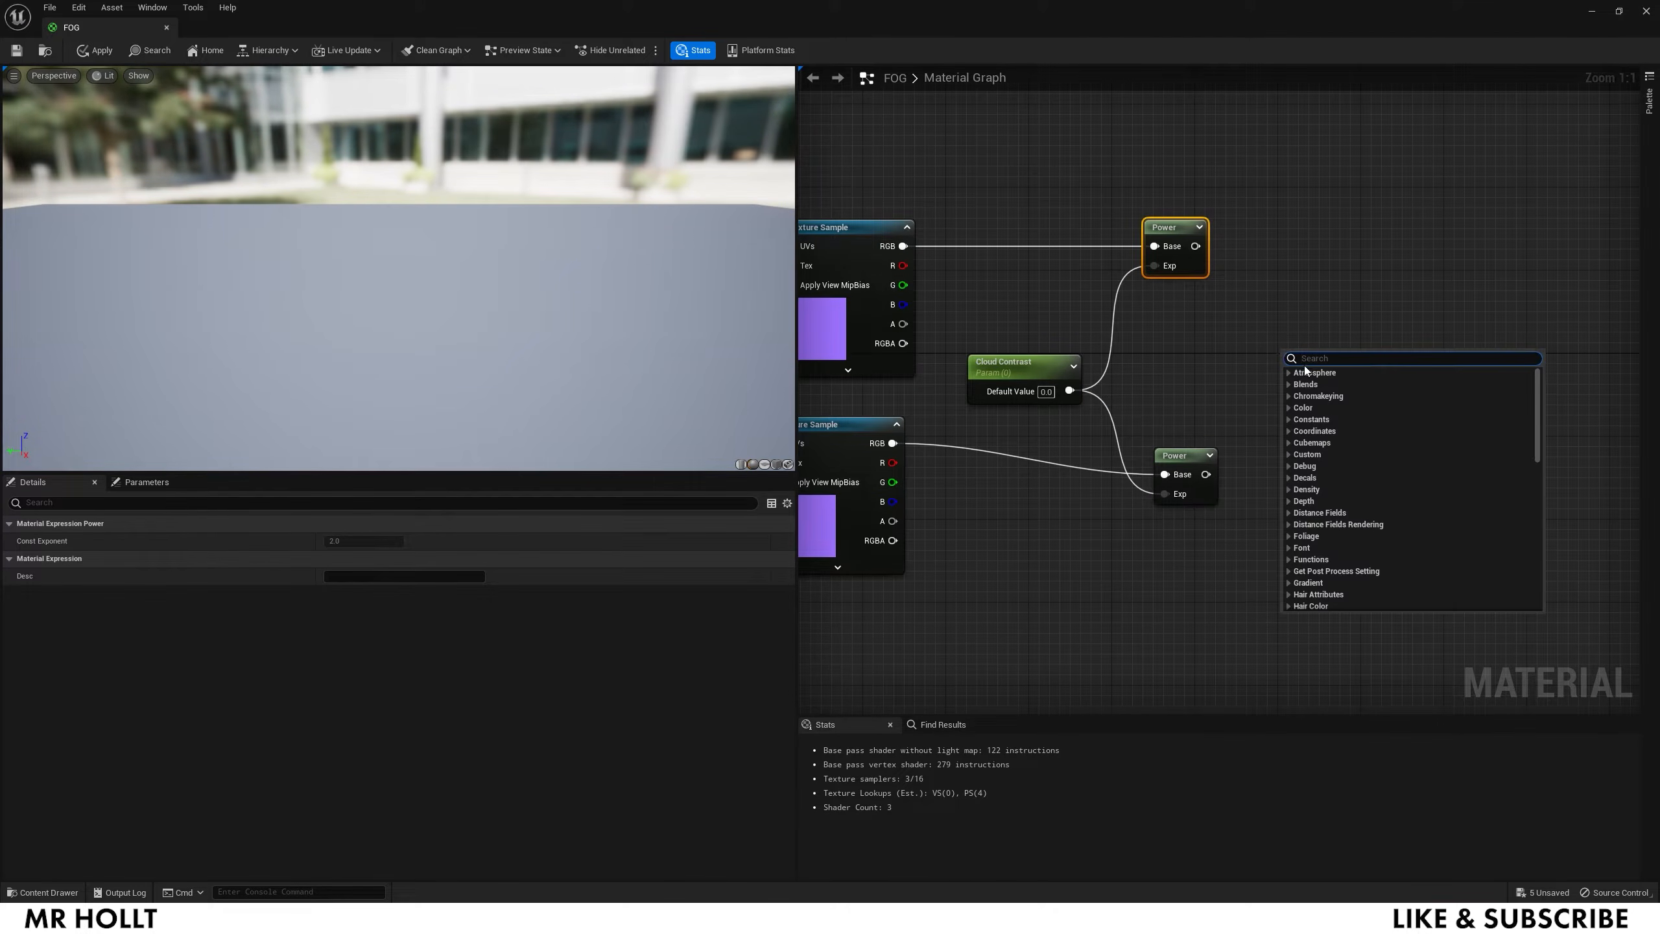
pyautogui.write('add')
pyautogui.click(1313, 489)
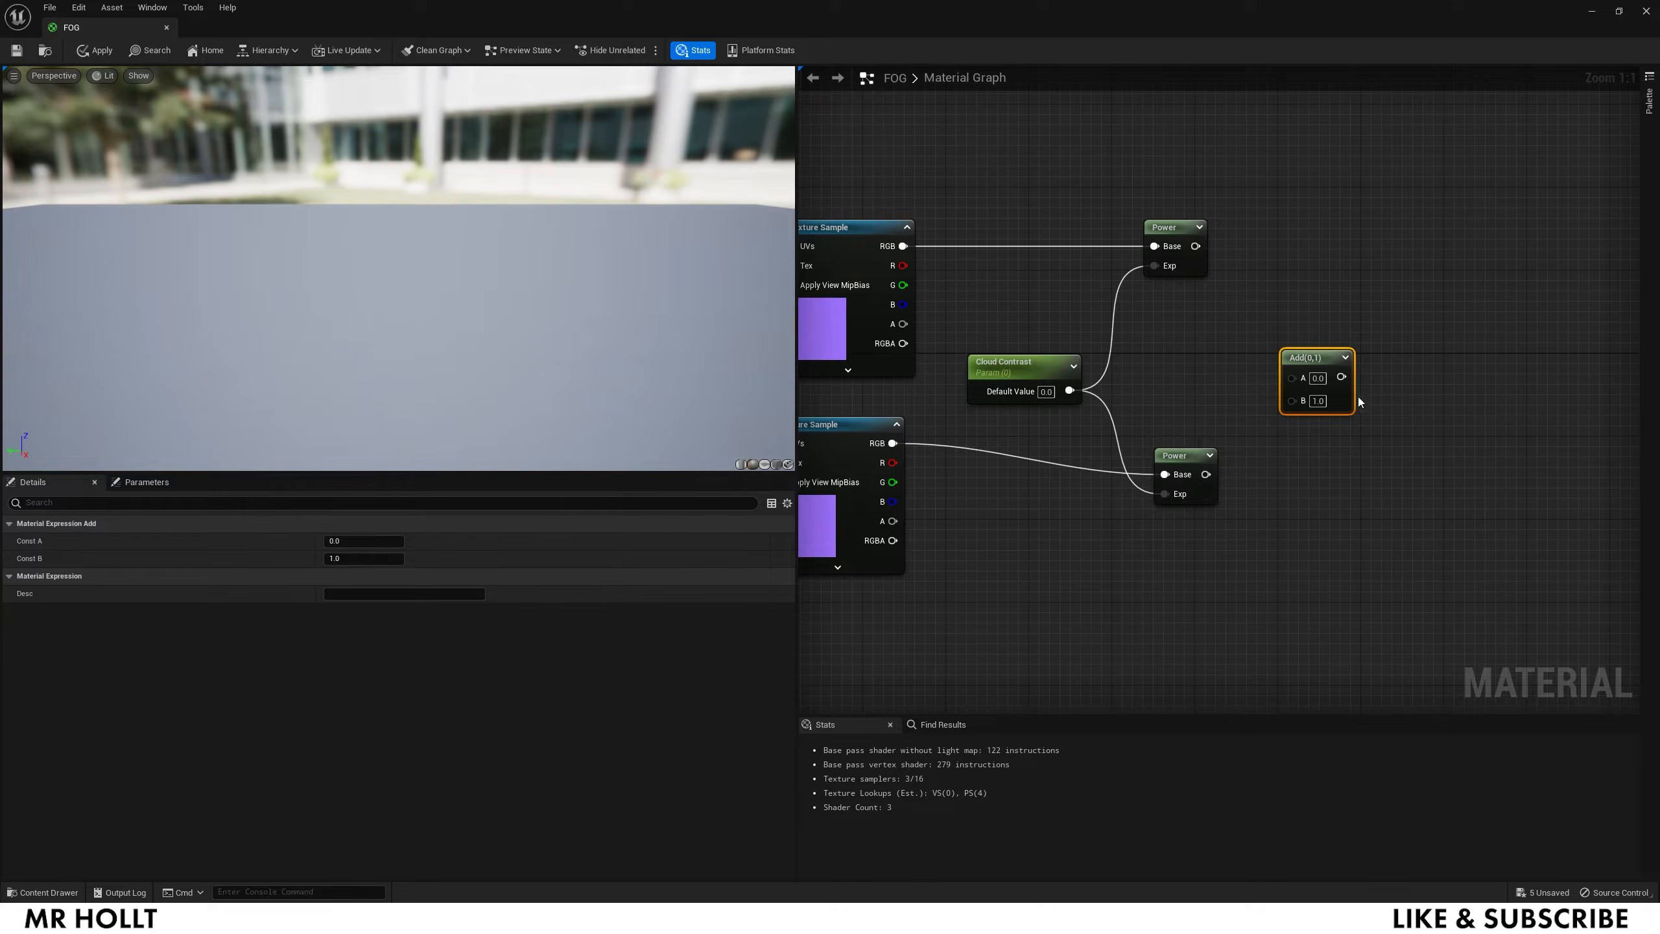
pyautogui.click(1450, 374)
pyautogui.moveTo(1205, 474); pyautogui.dragTo(1291, 400)
pyautogui.moveTo(1195, 246); pyautogui.dragTo(1388, 475)
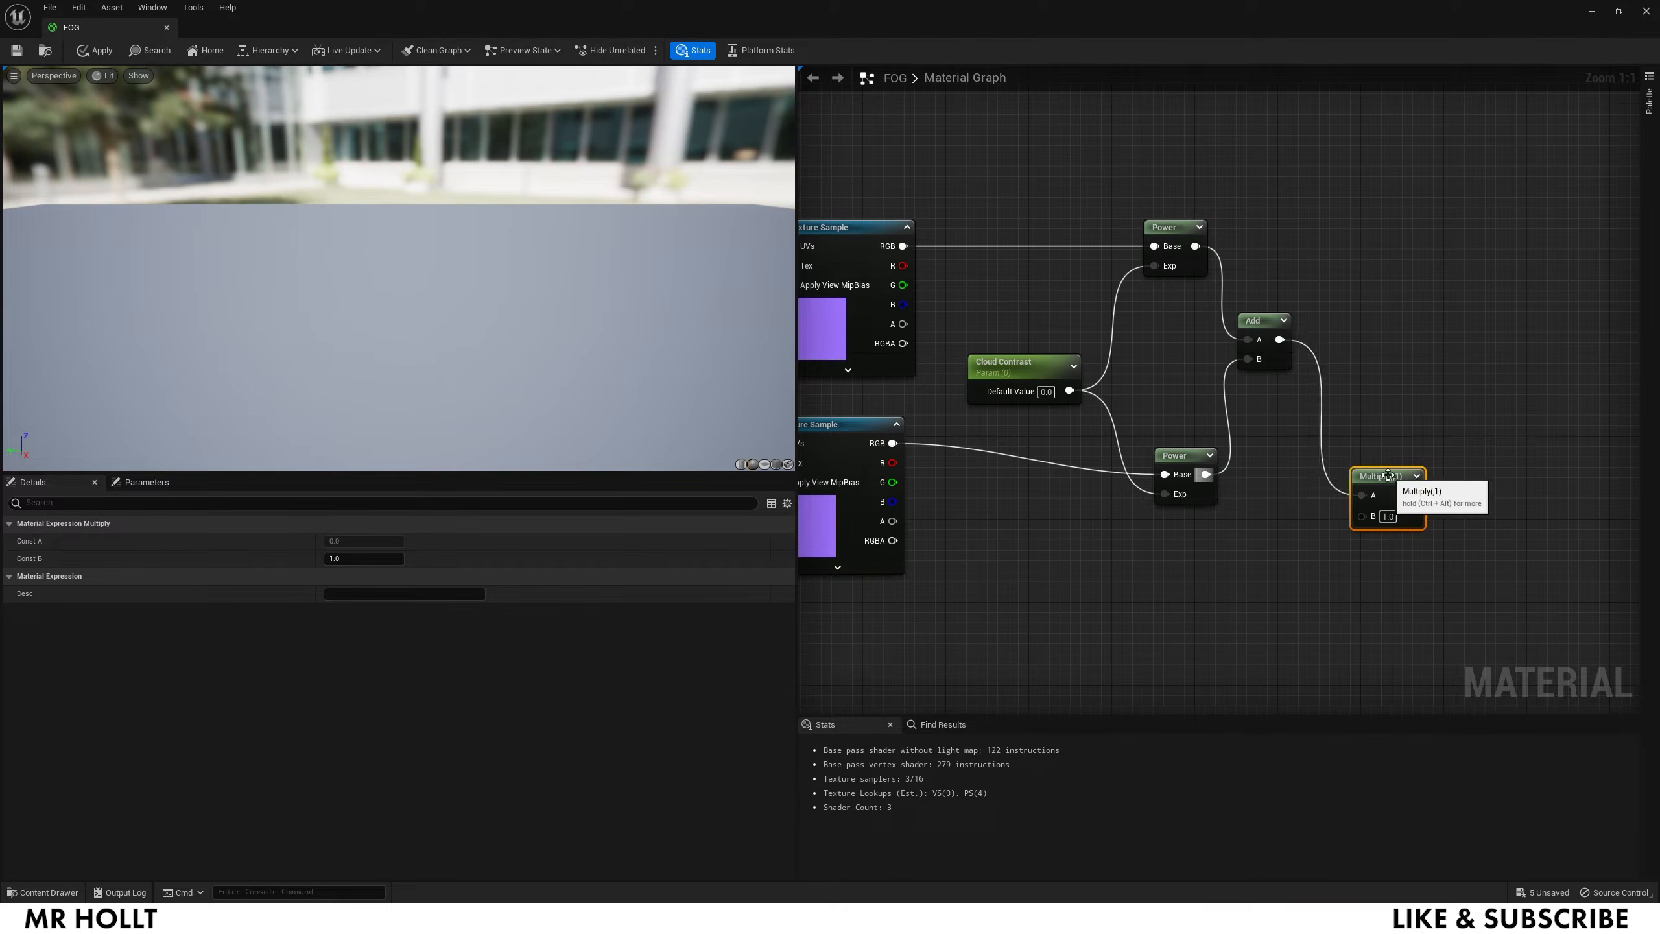
# Step: Set the default value of the Cloud Contrast parameter to 3
pyautogui.moveTo(1041, 392); pyautogui.dragTo(1127, 386, button='right')
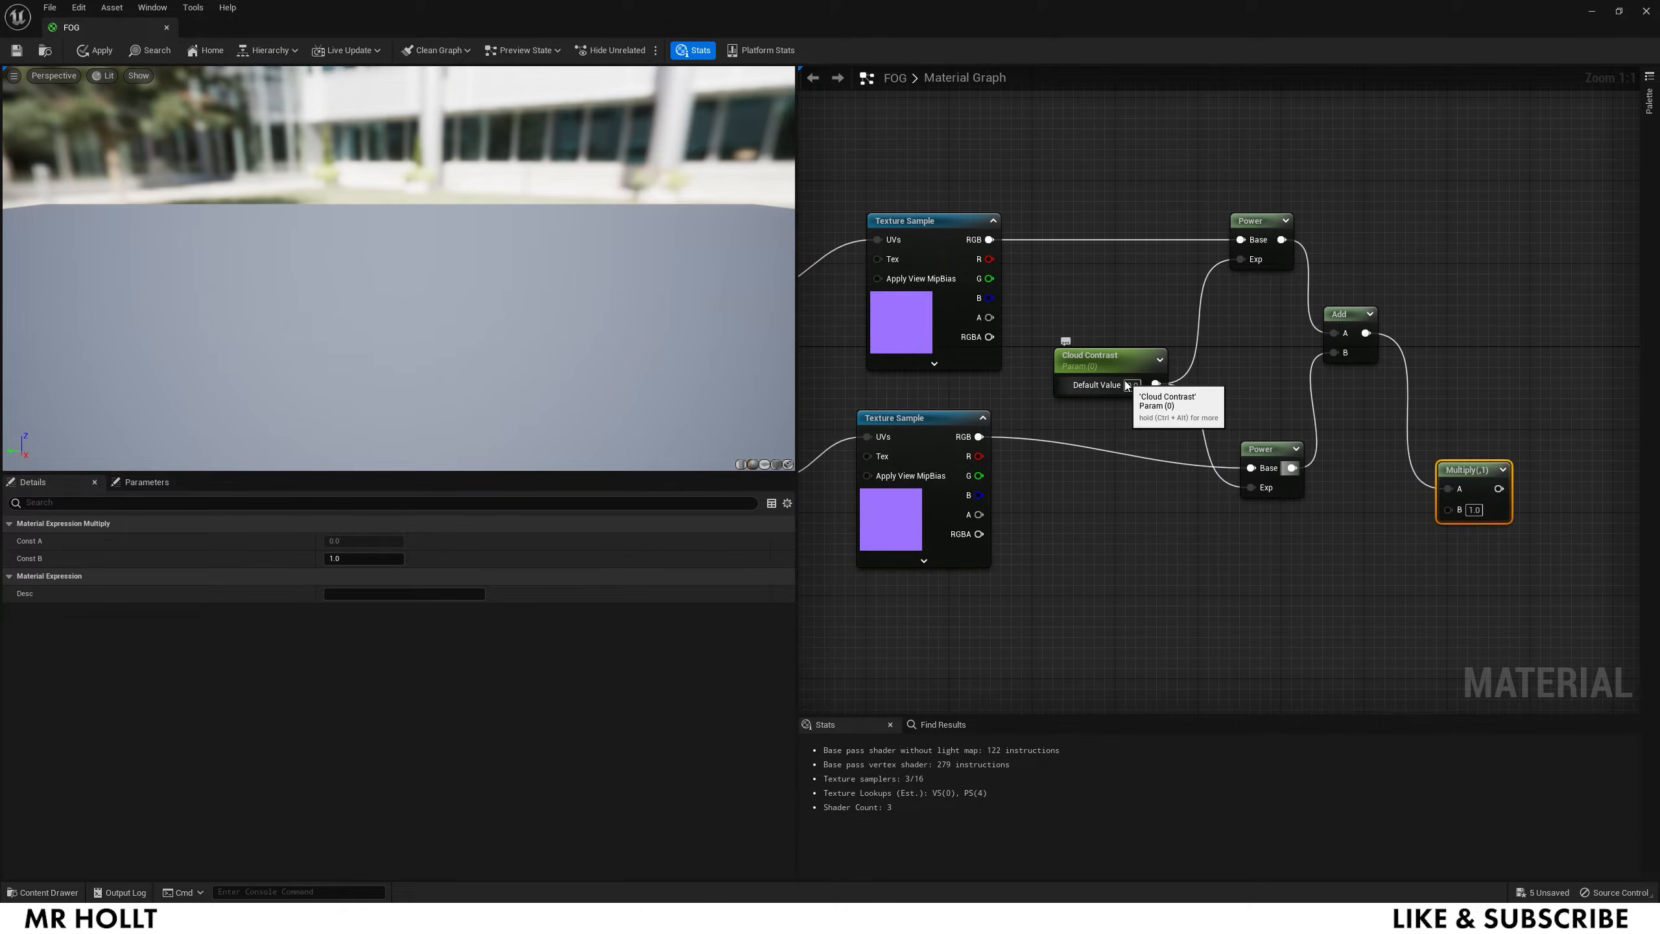
pyautogui.click(1132, 384)
pyautogui.moveTo(1093, 489); pyautogui.dragTo(1659, 454, button='right')
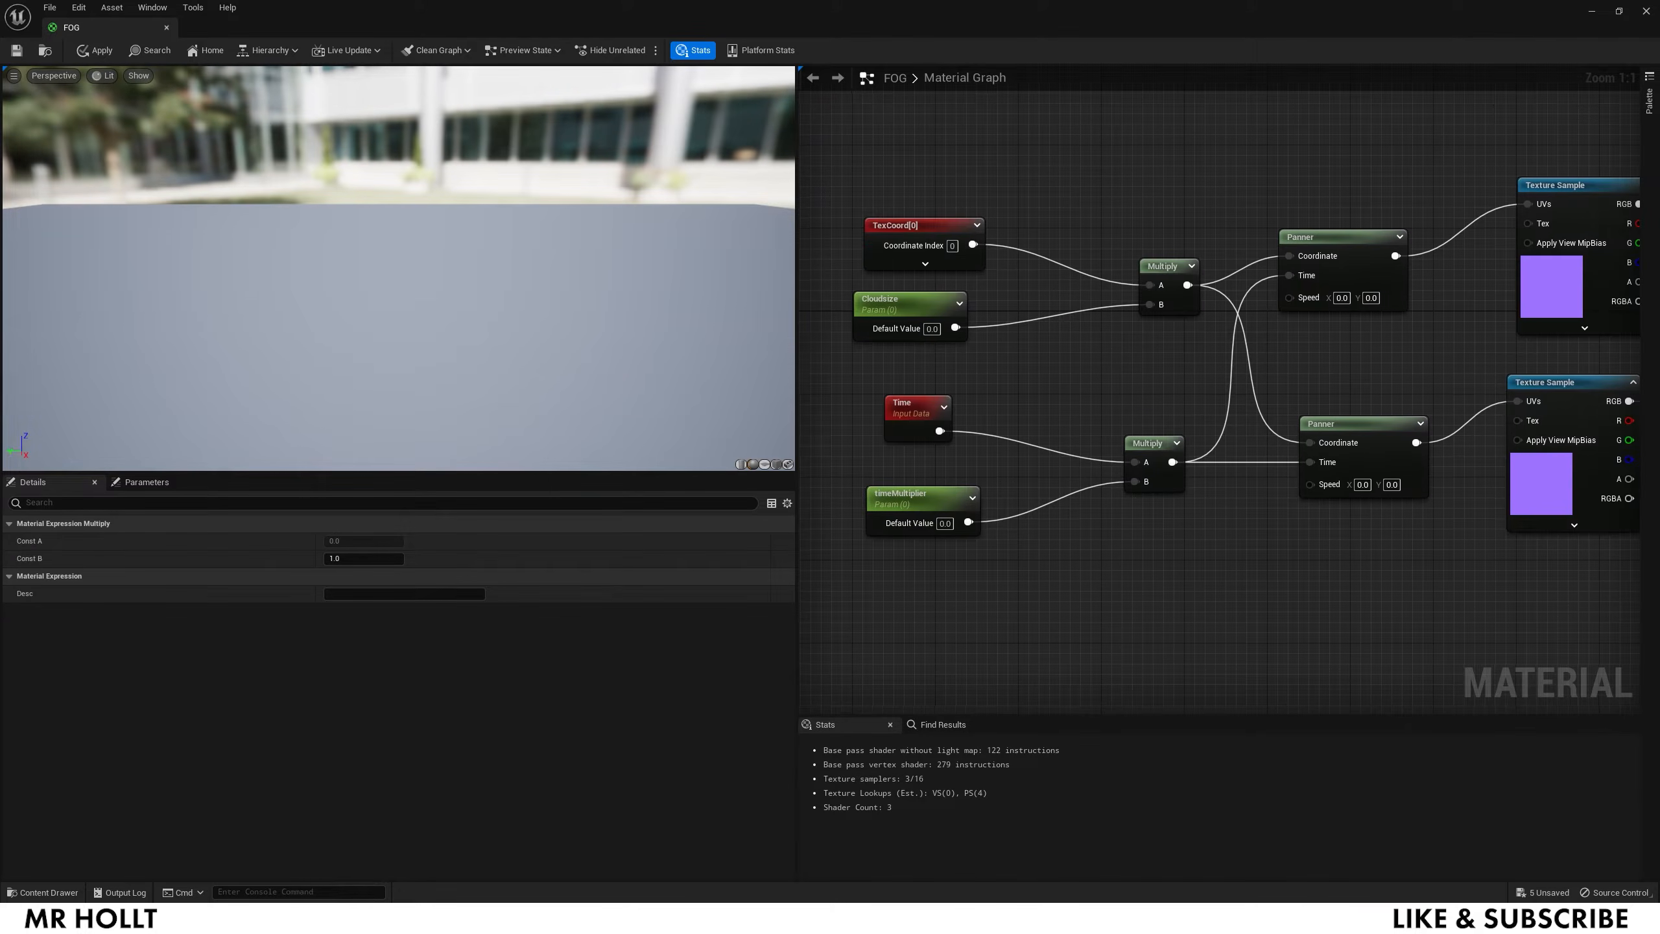
# Step: Set the default values of the Cloudsize and timeMultiplier parameters to 1
pyautogui.click(931, 329)
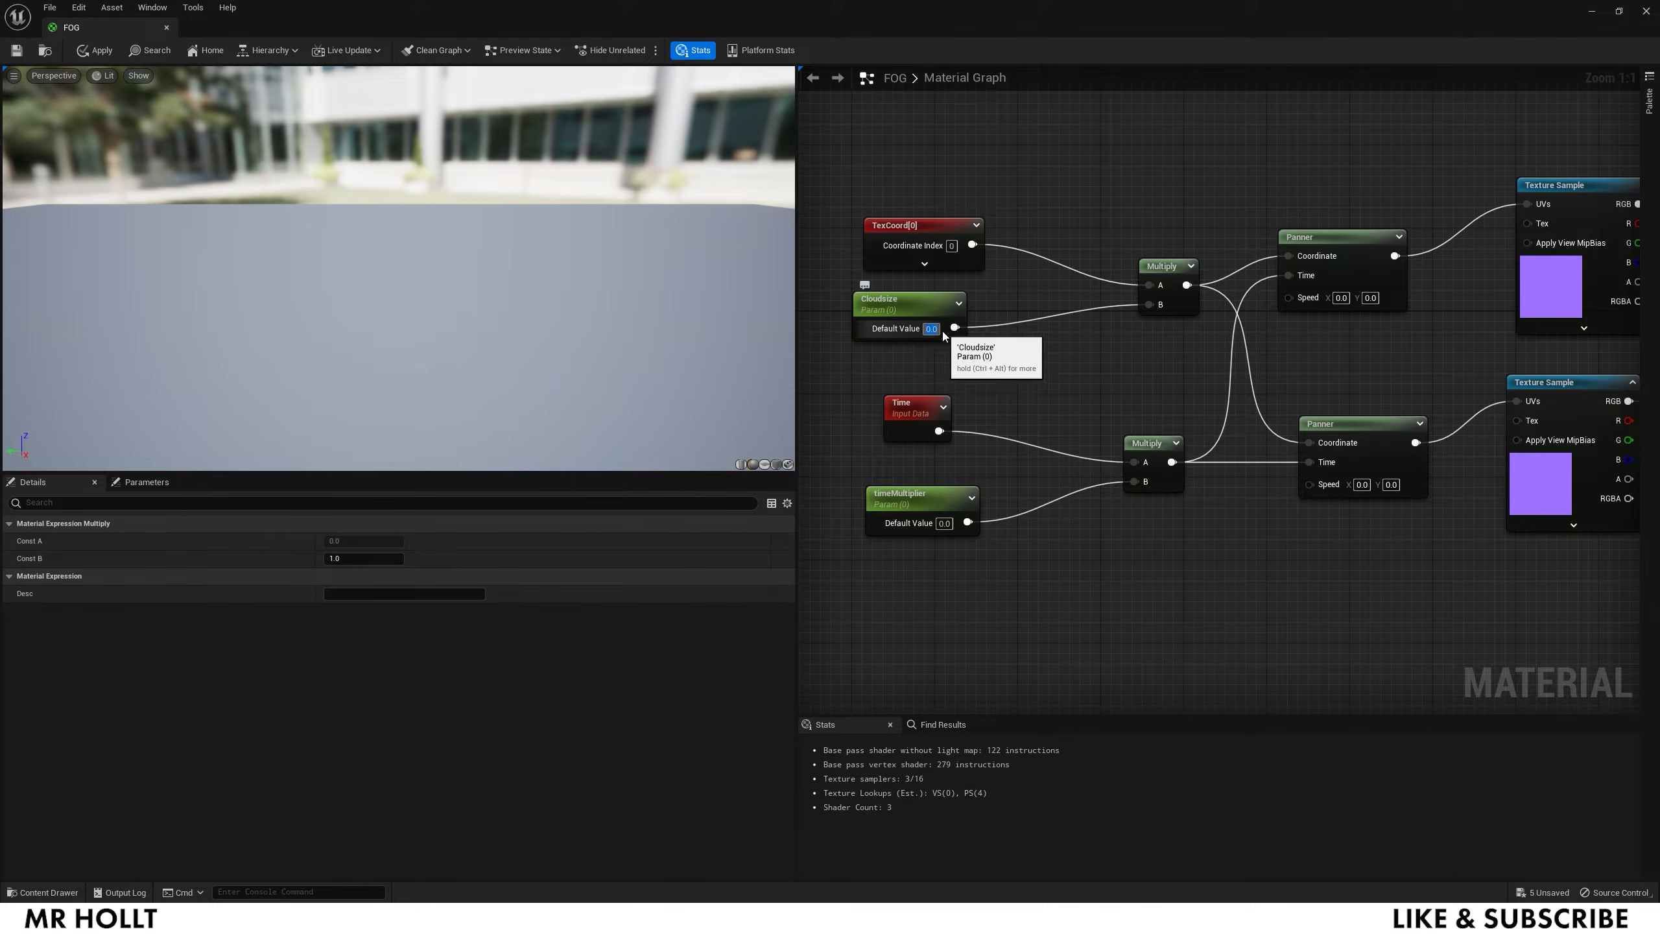
pyautogui.write('1')
pyautogui.press('Return')
pyautogui.click(944, 524)
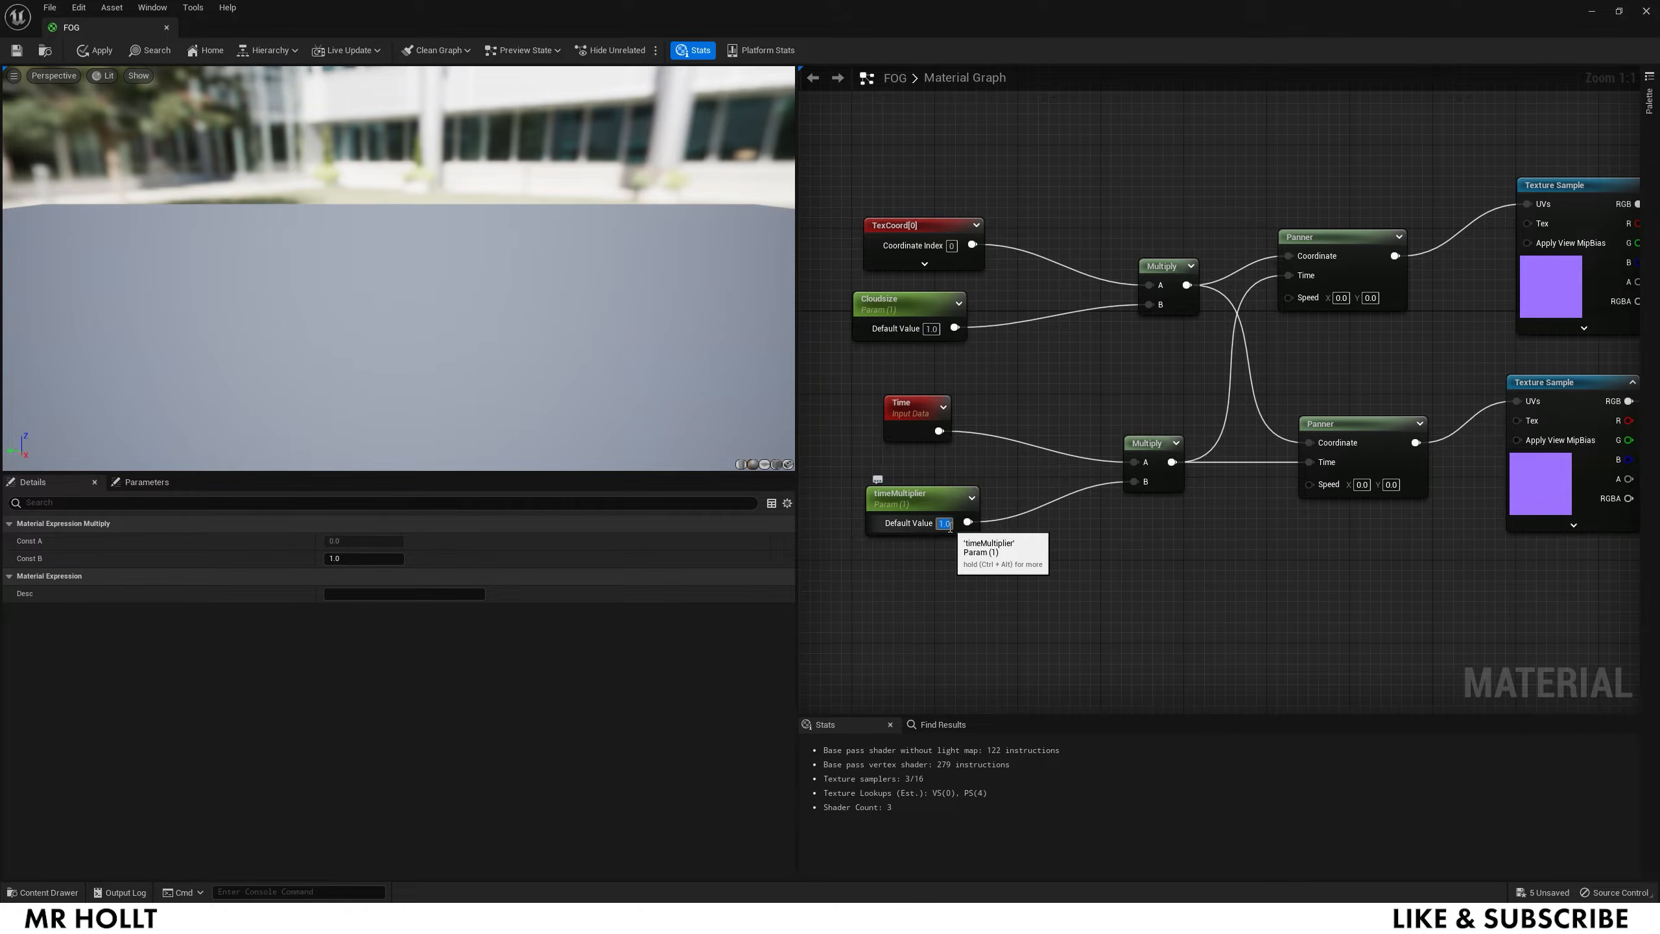
# Step: Set the upper Panner's speed to 0.01 in X and 0.06 in Y
pyautogui.moveTo(1400, 568); pyautogui.dragTo(1199, 602, button='right')
pyautogui.click(1140, 322)
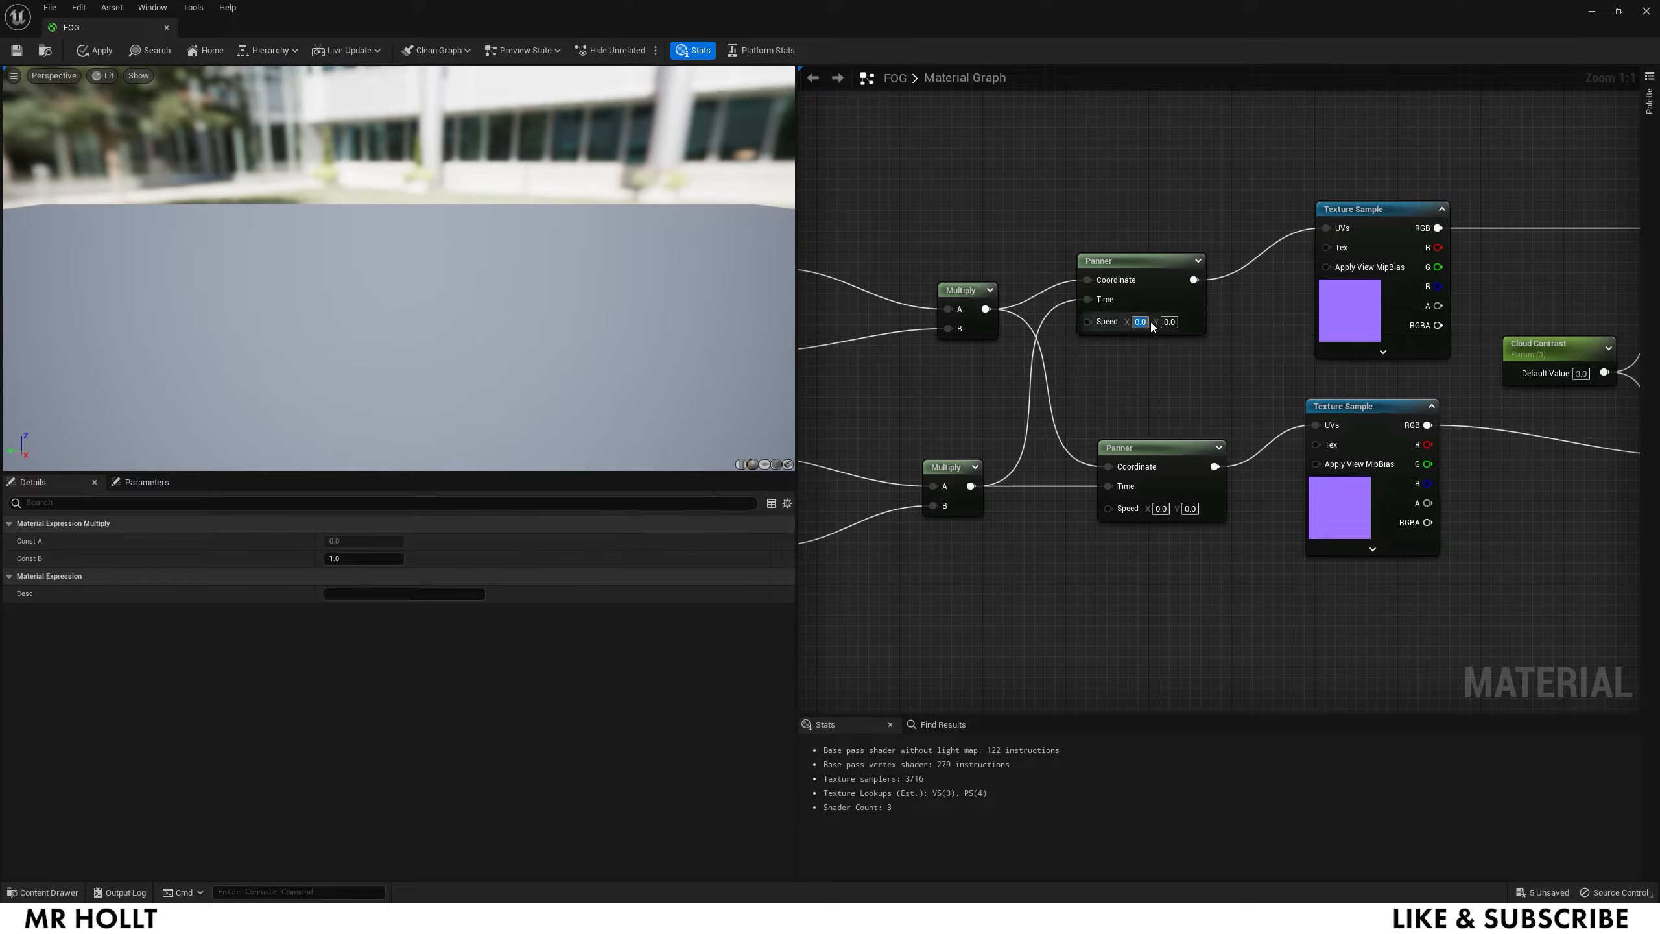
pyautogui.write('0.01')
pyautogui.click(1171, 322)
pyautogui.write('0.06')
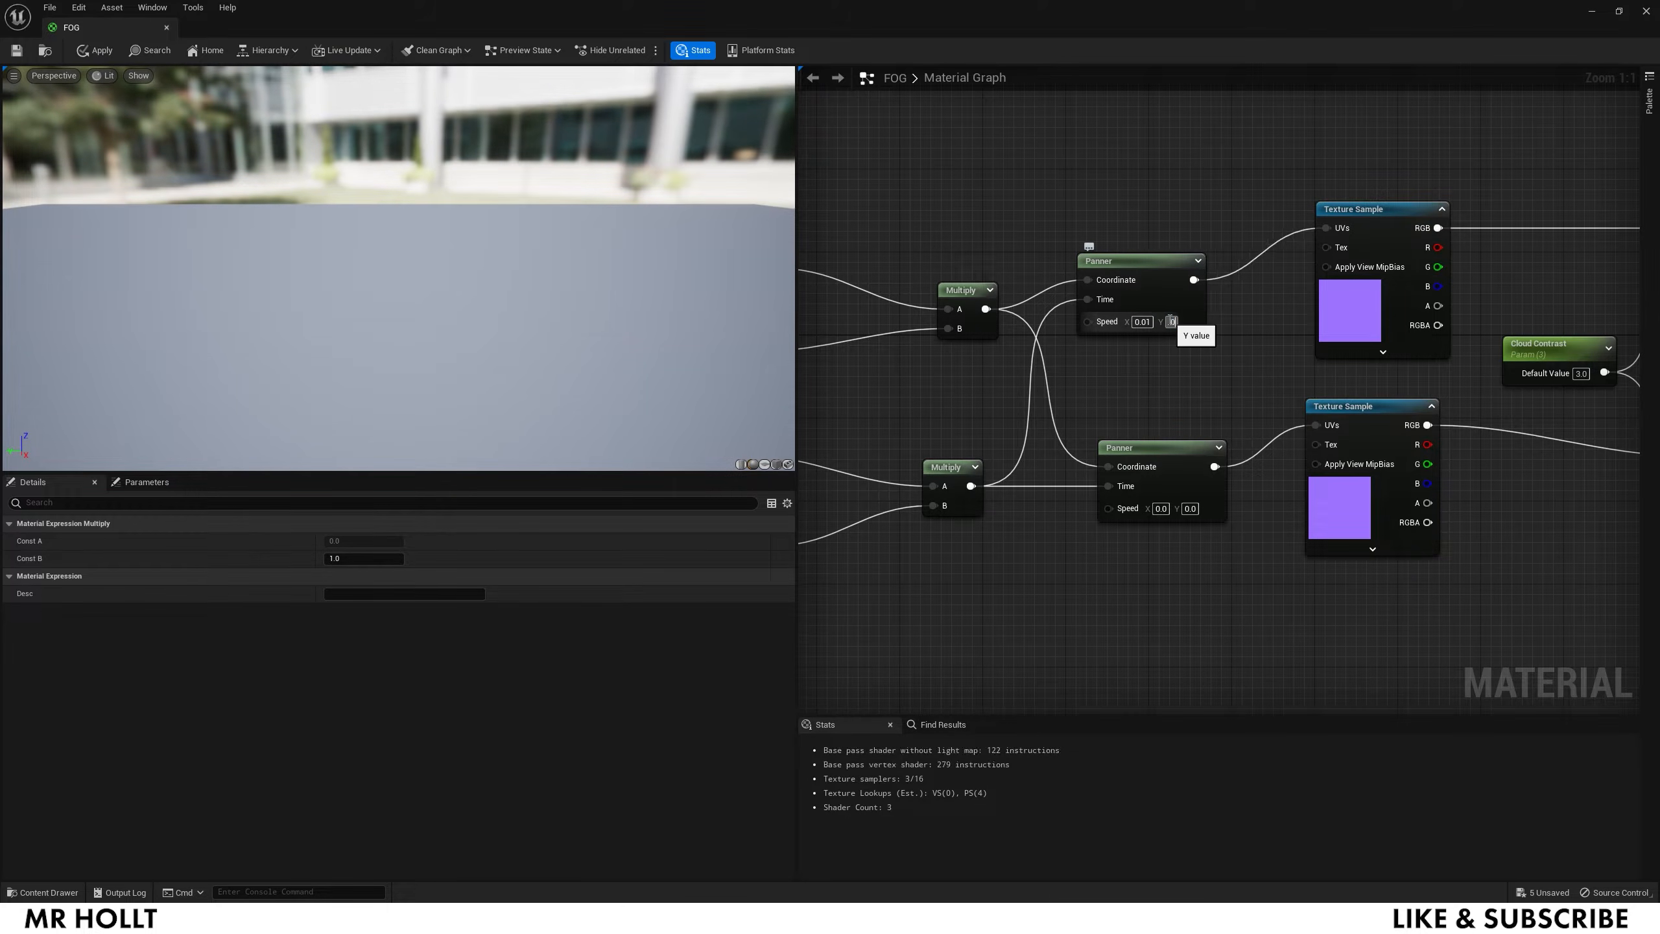
# Step: Confirm the upper Panner's Y speed as 0.006 and set the lower Panner's speed to -0.01 in X and -0.006 in Y
pyautogui.press('Return')
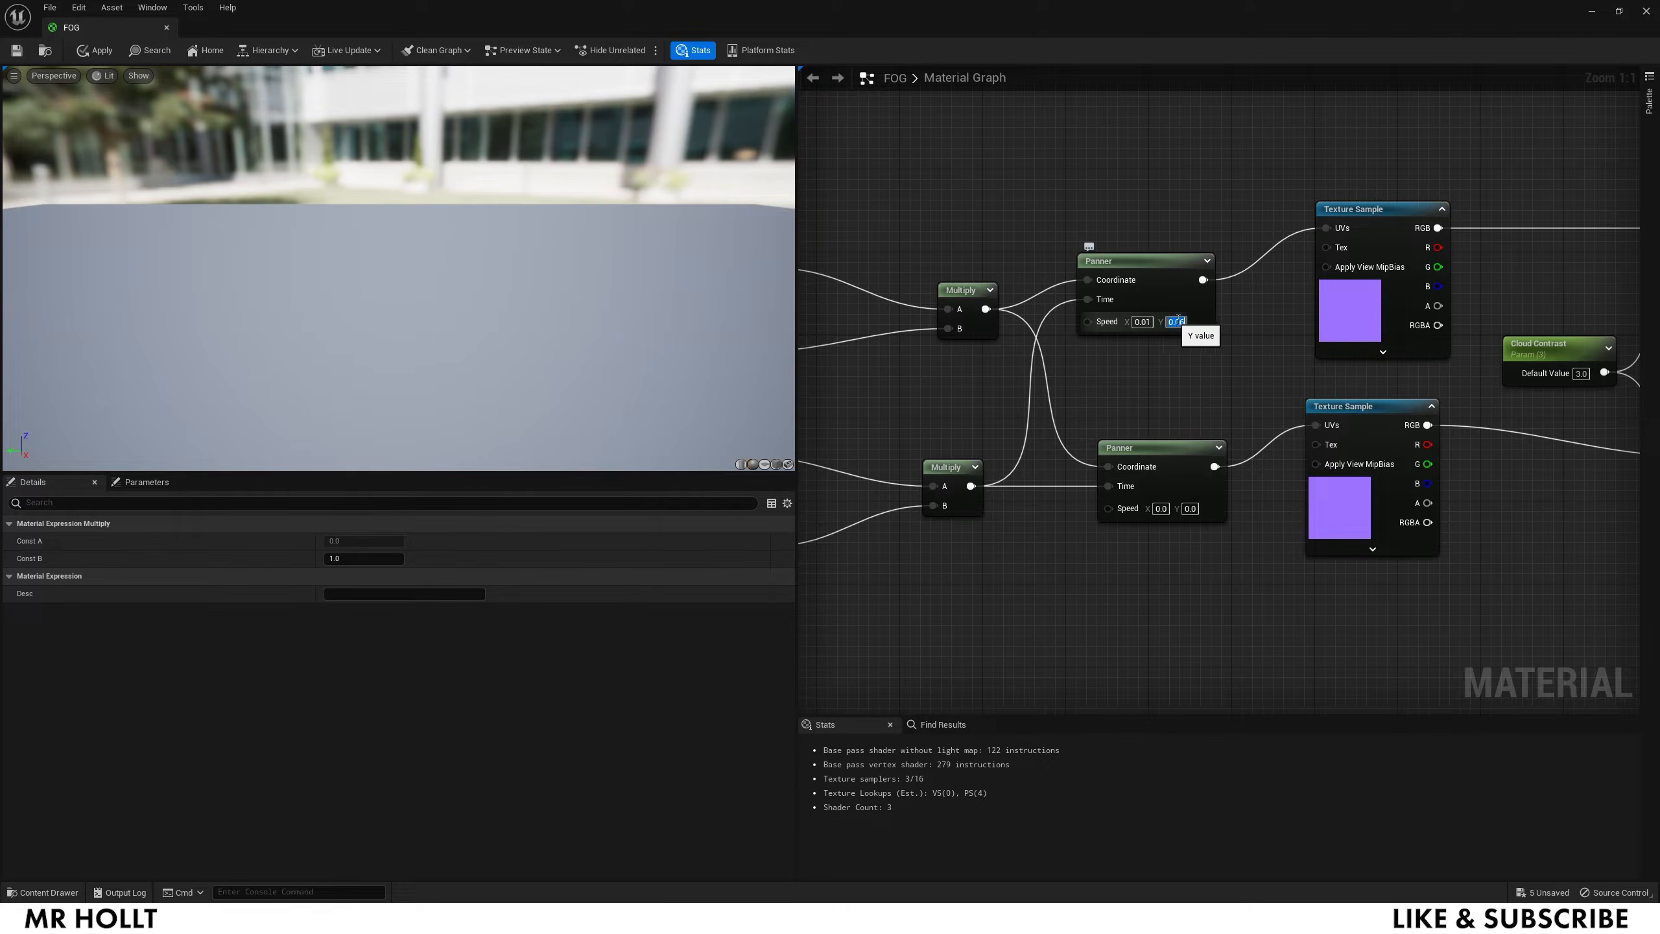
pyautogui.click(1164, 415)
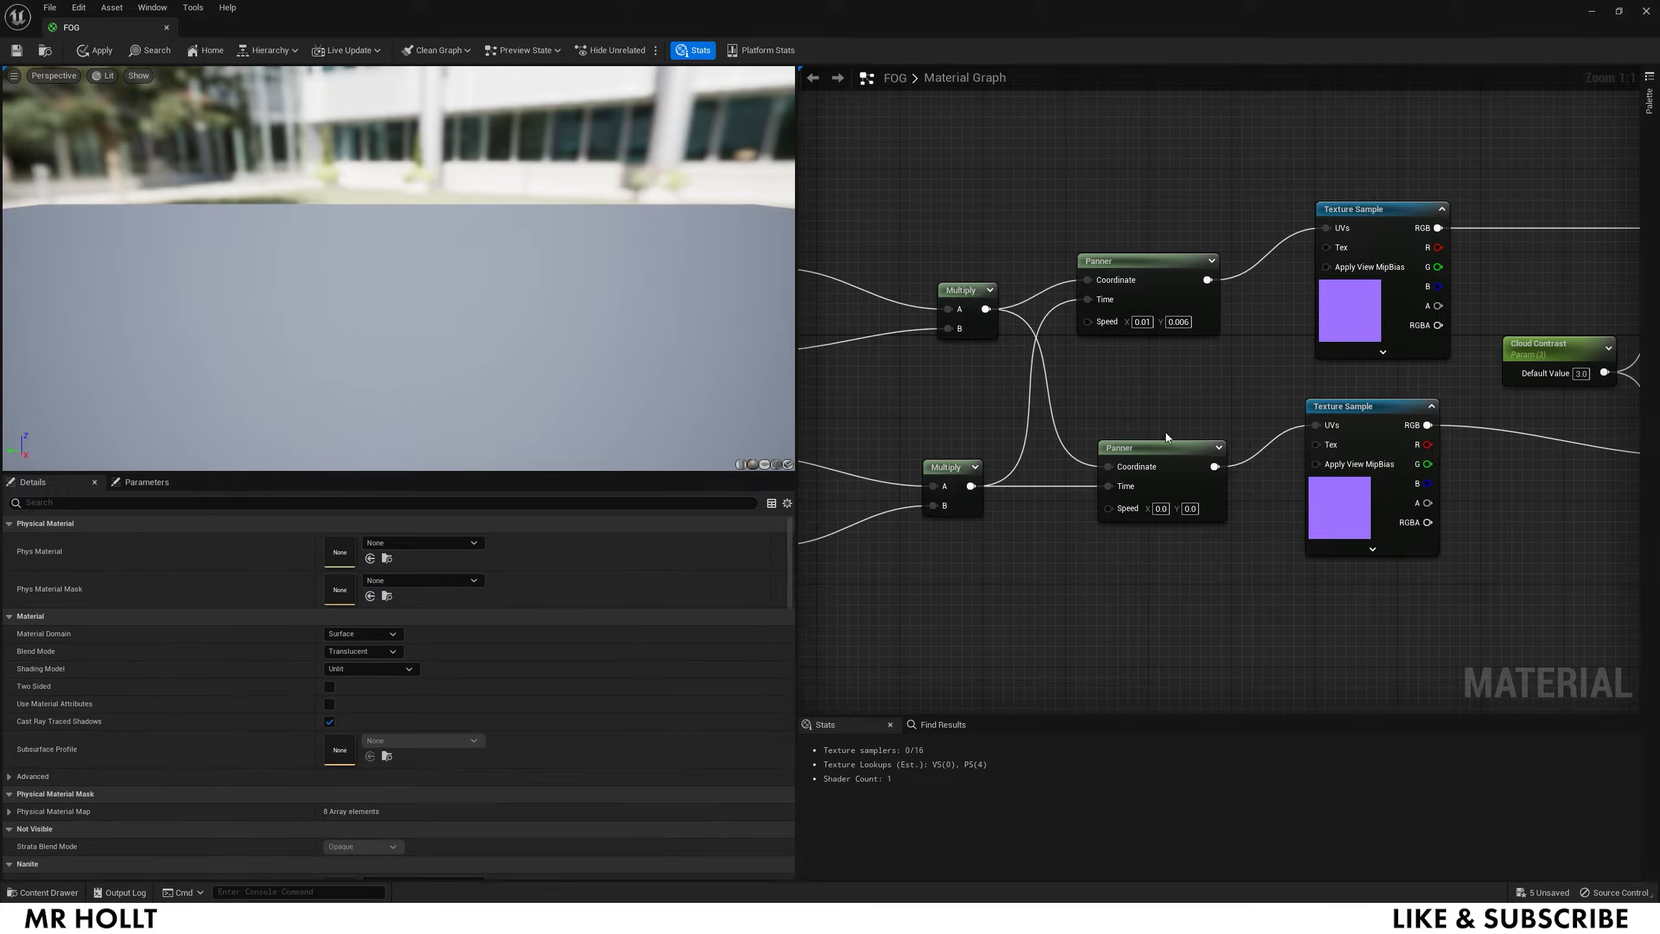
pyautogui.write('-0.01')
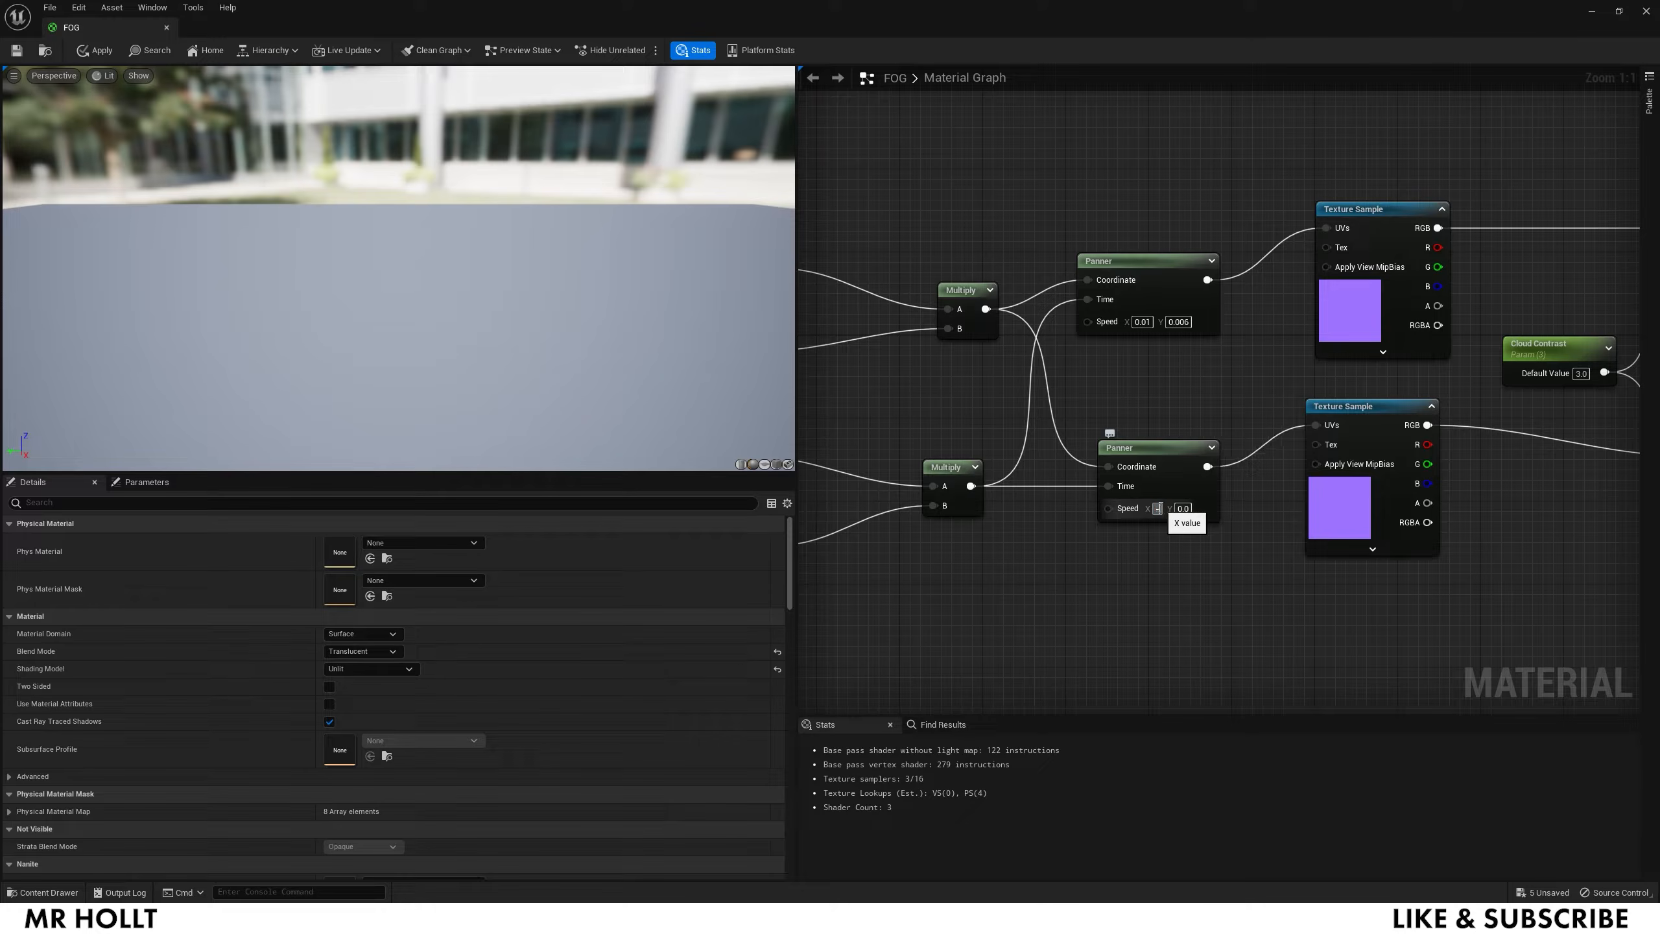
pyautogui.press('Return')
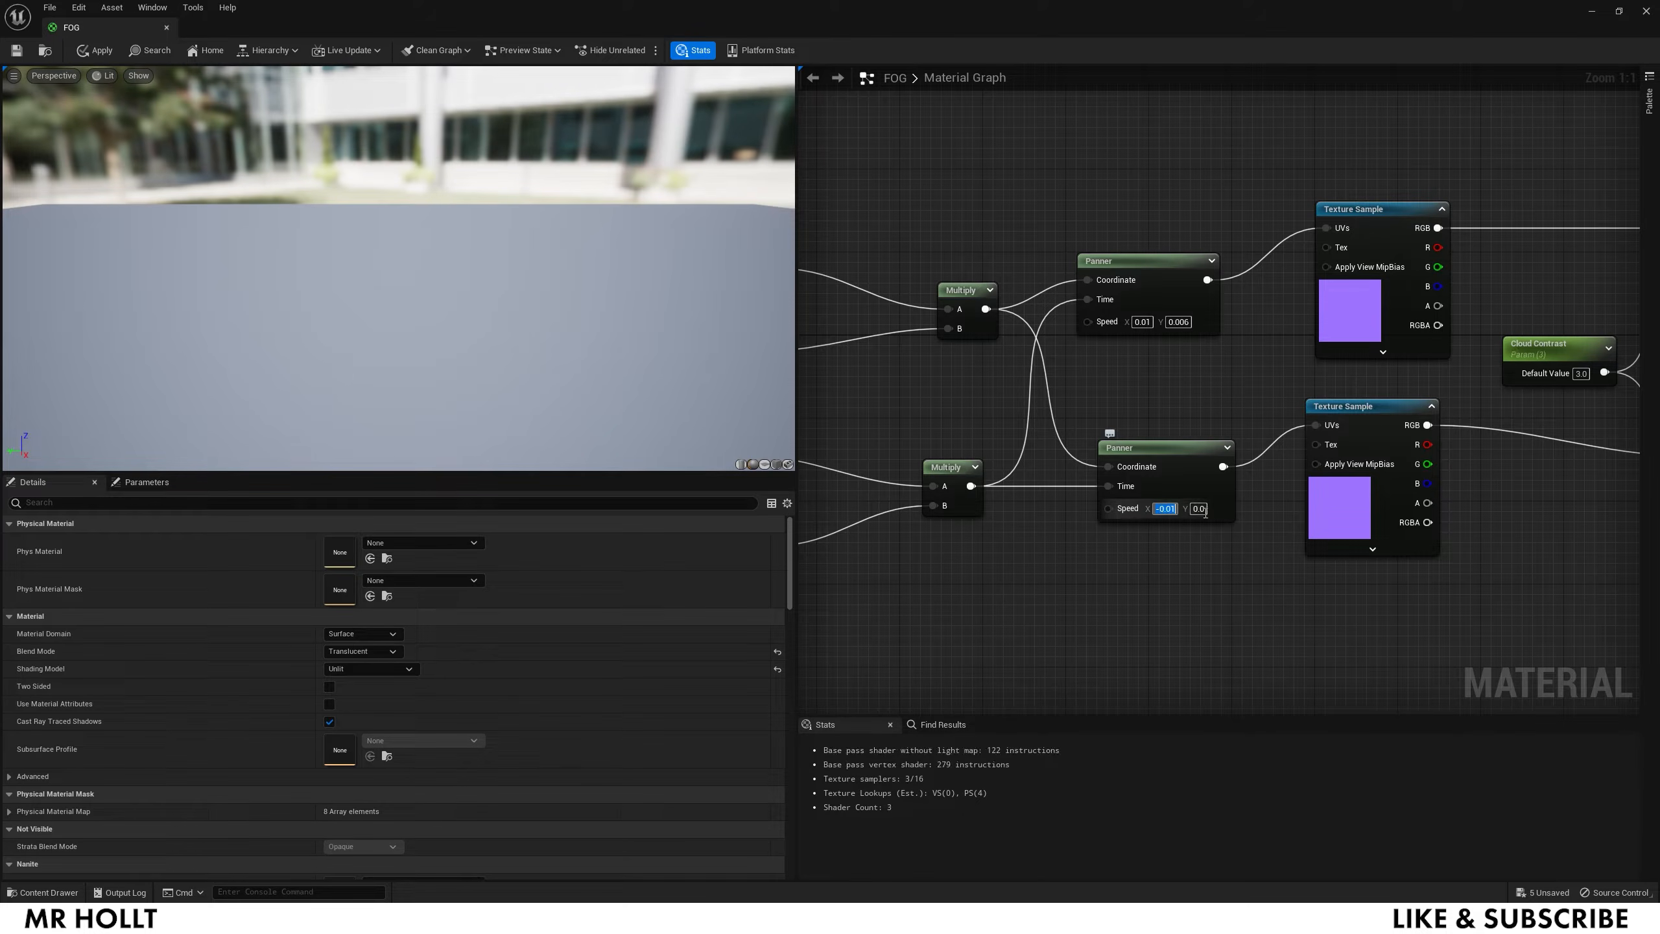
pyautogui.click(1195, 509)
pyautogui.write('-0.006')
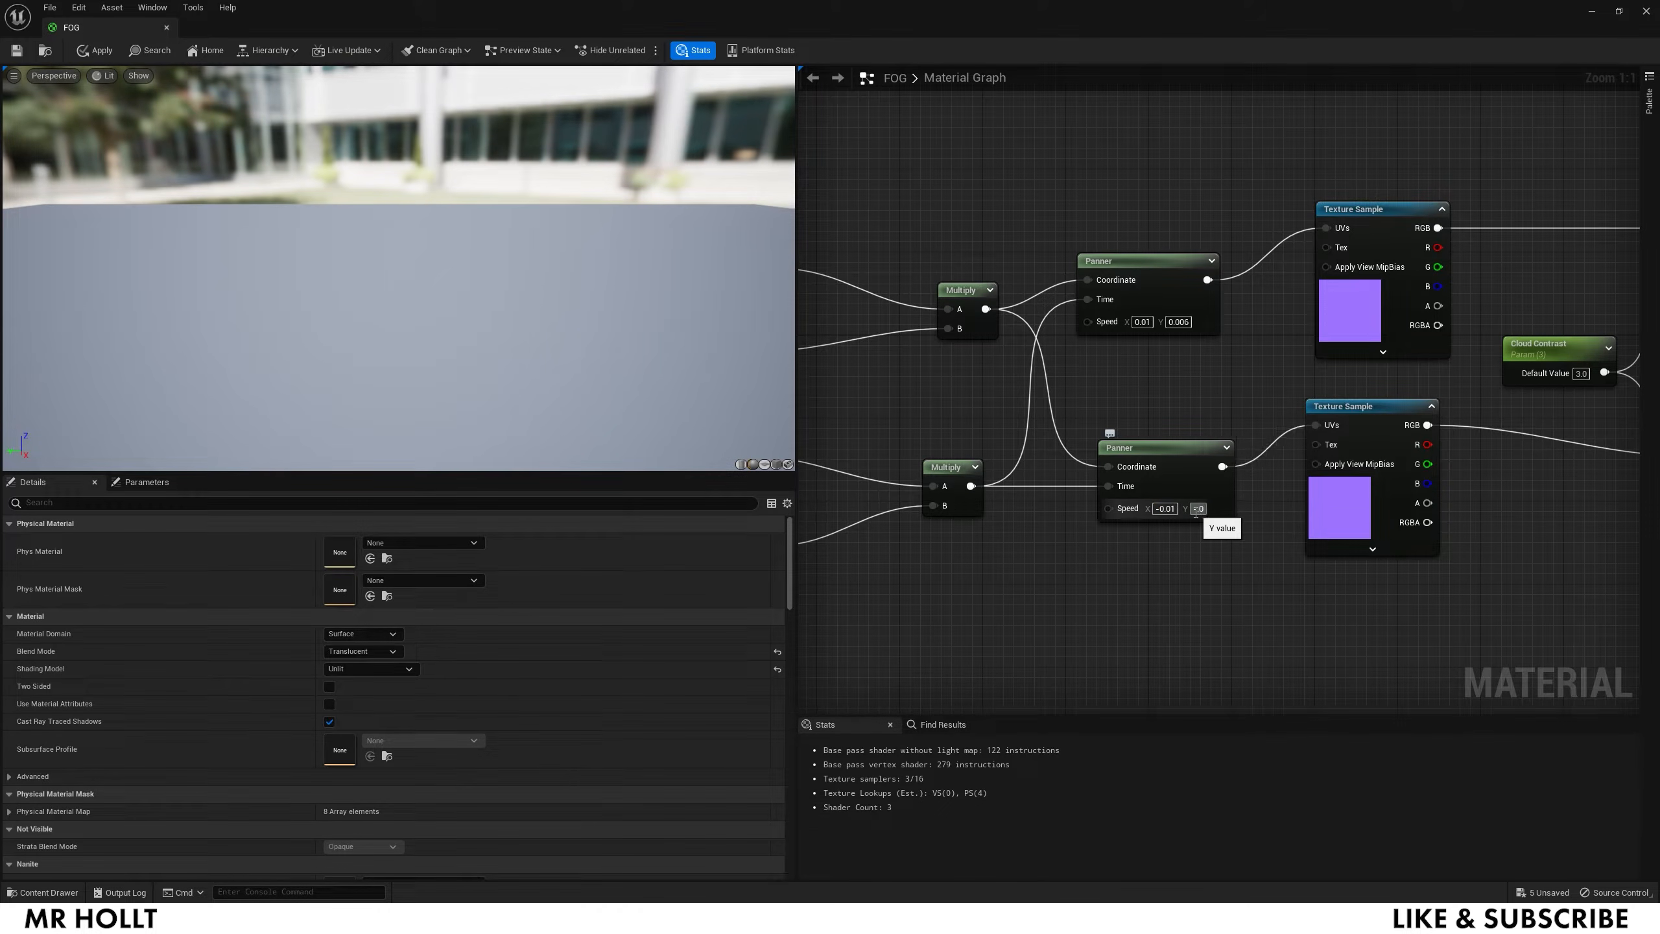
pyautogui.press('Return')
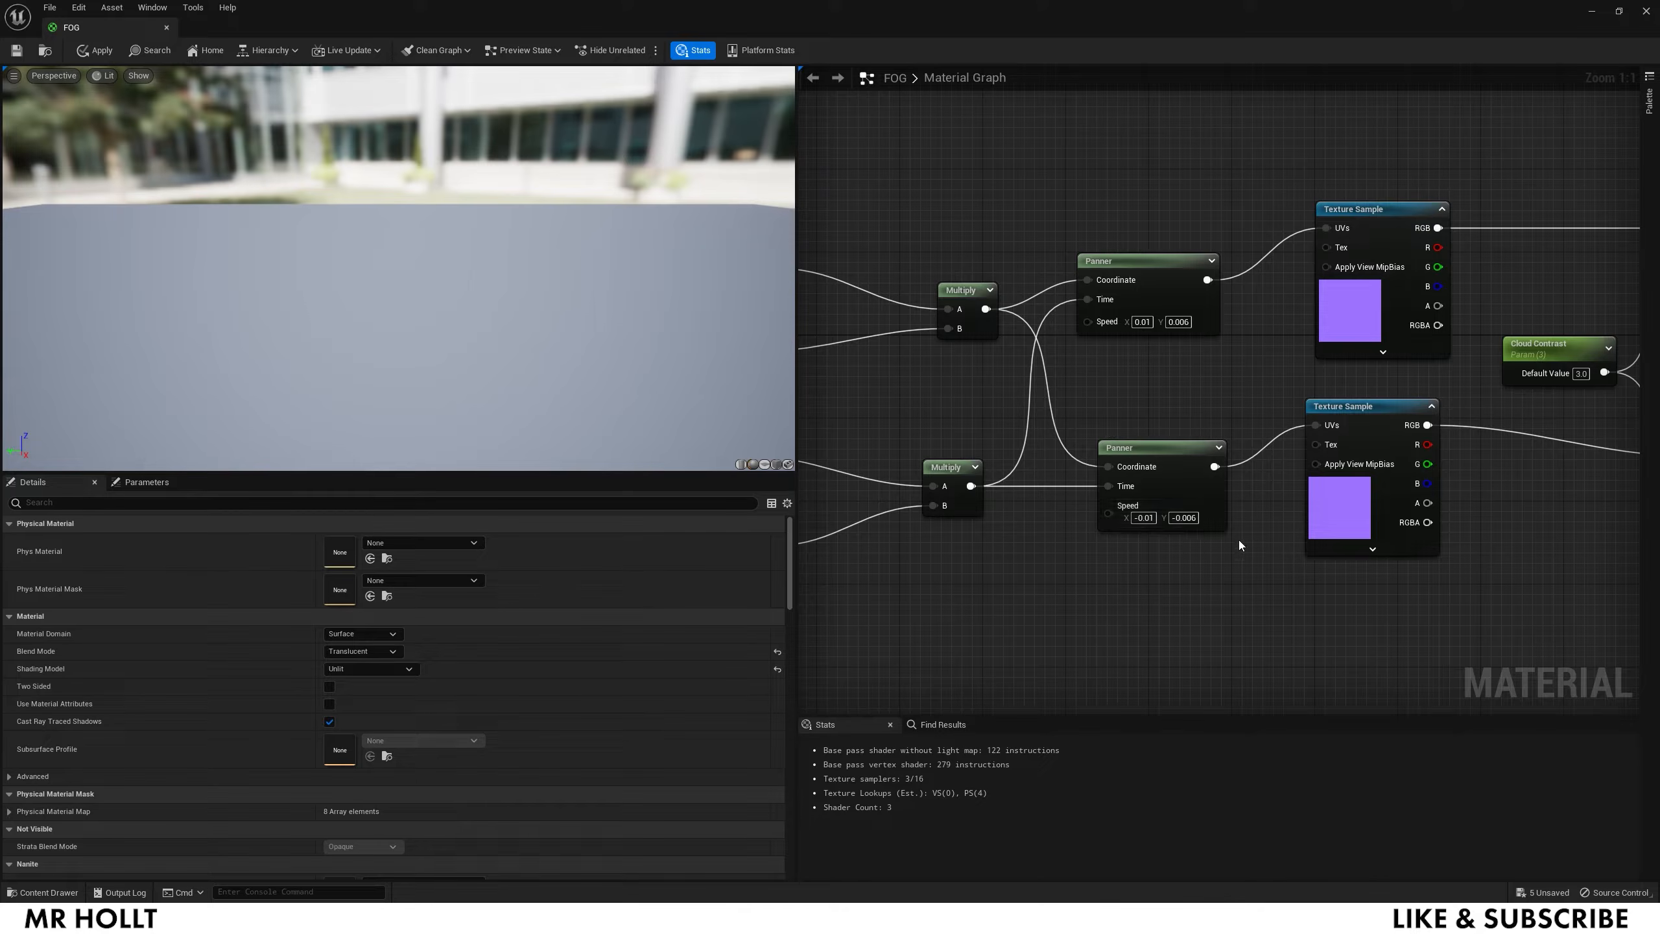
# Step: Add a PixelDepth node and a scalar parameter named DepthFade Distance below the cloud noise comment group
pyautogui.moveTo(1452, 468); pyautogui.dragTo(1356, 452, button='right')
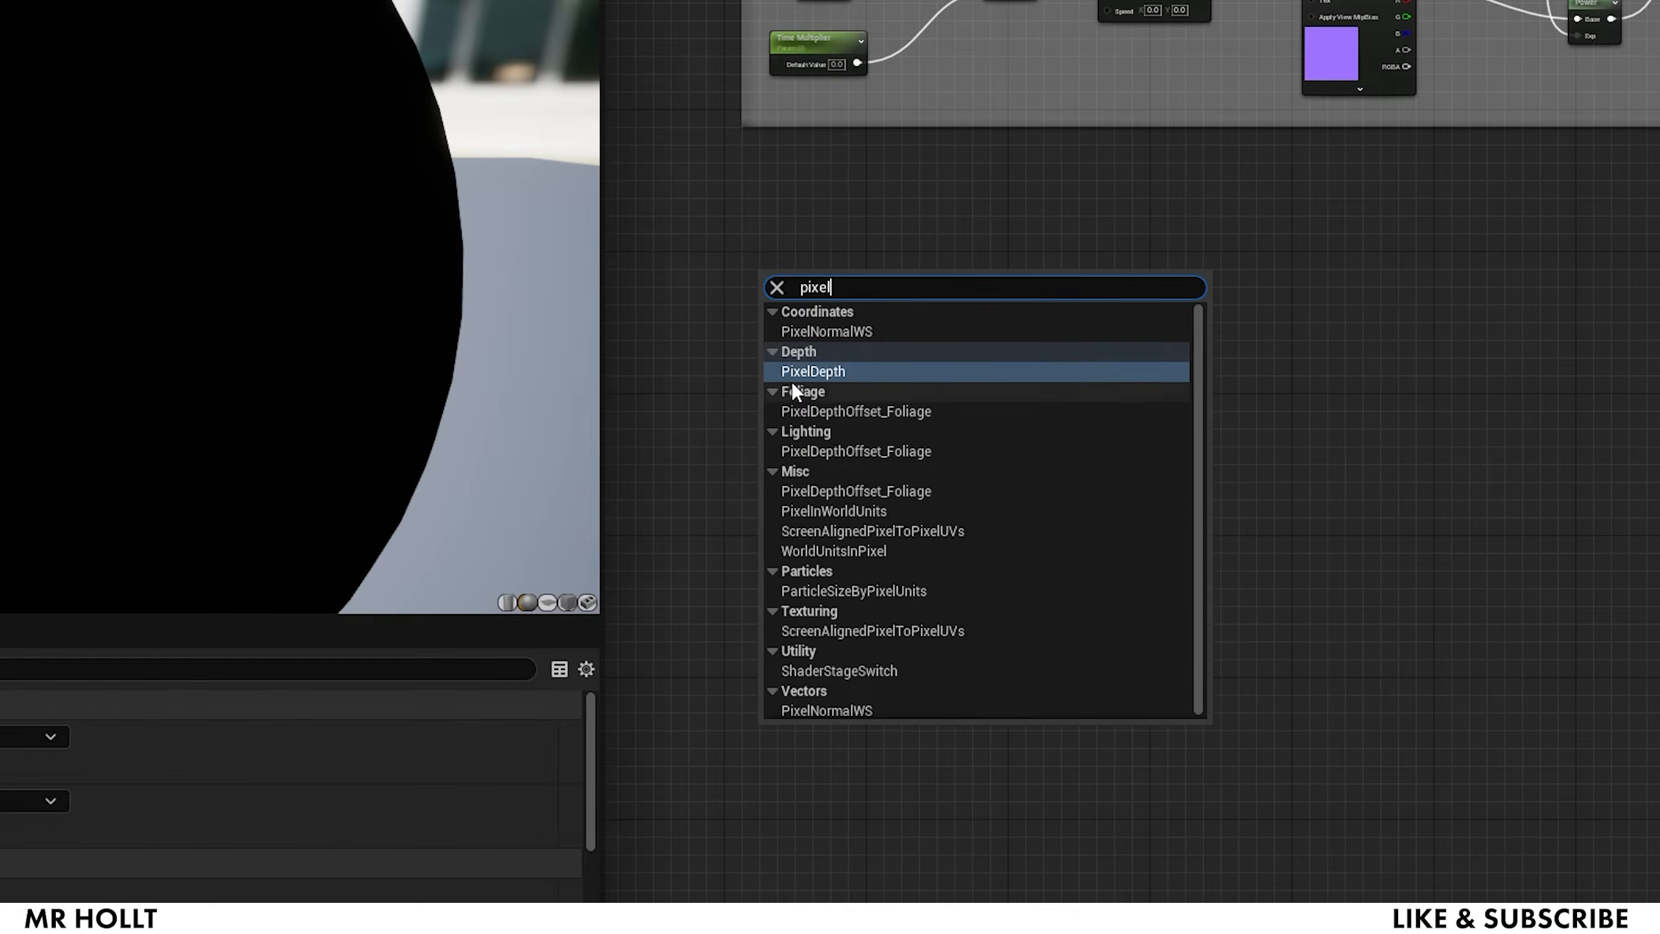
pyautogui.click(810, 372)
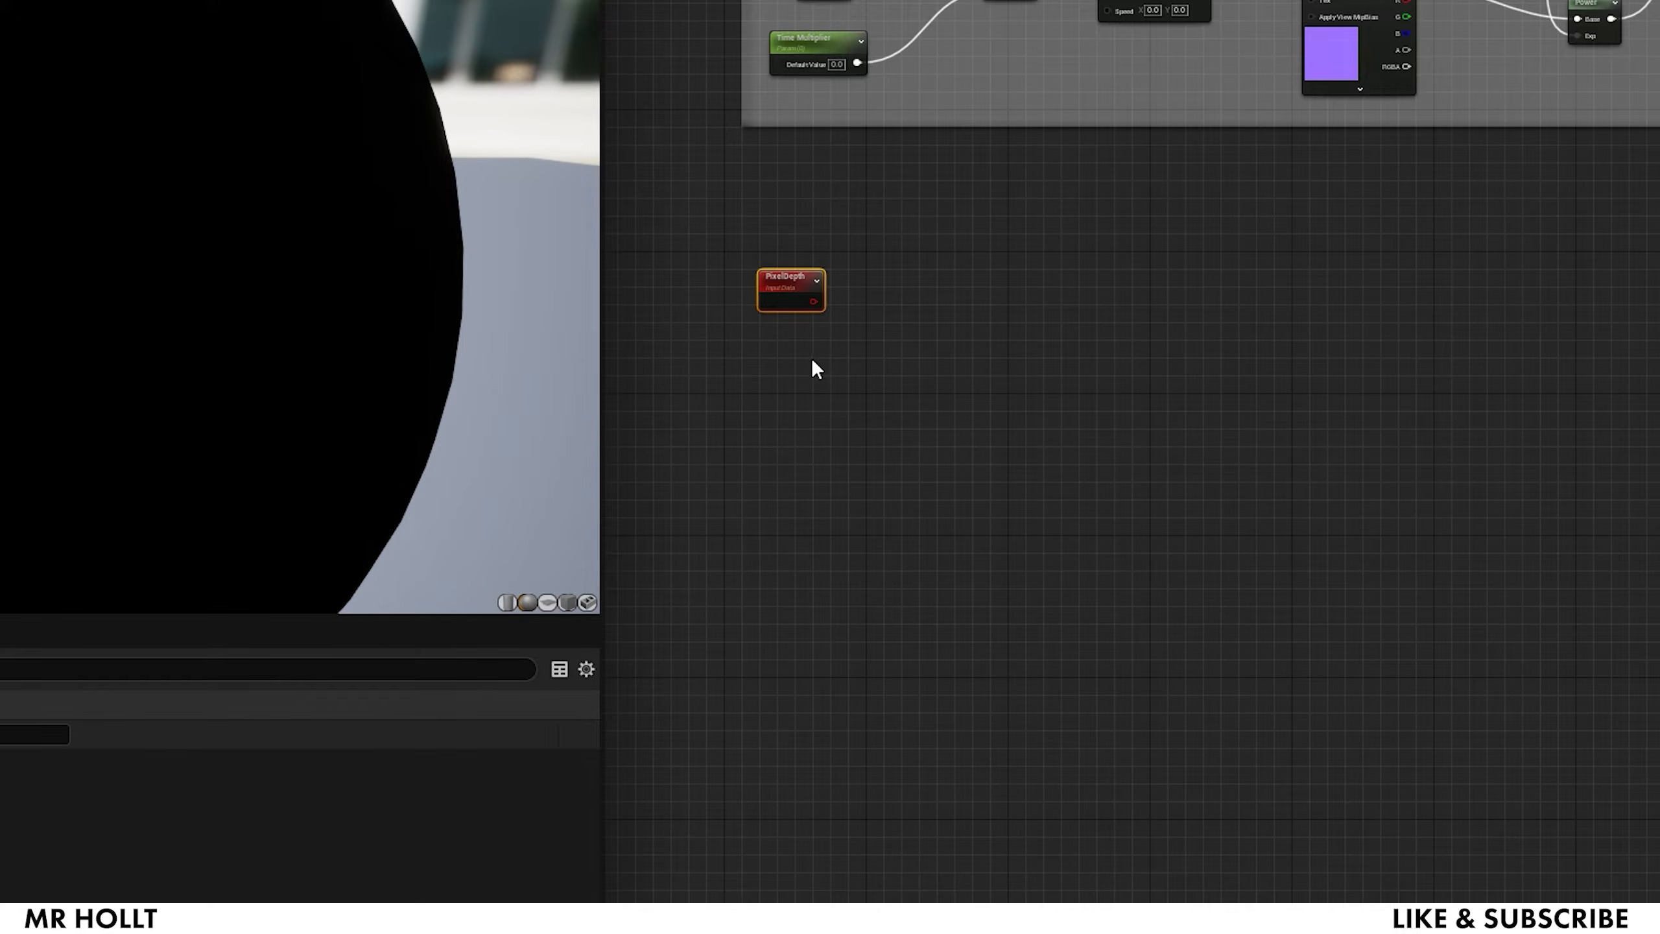
pyautogui.click(764, 367)
pyautogui.write('ssD')
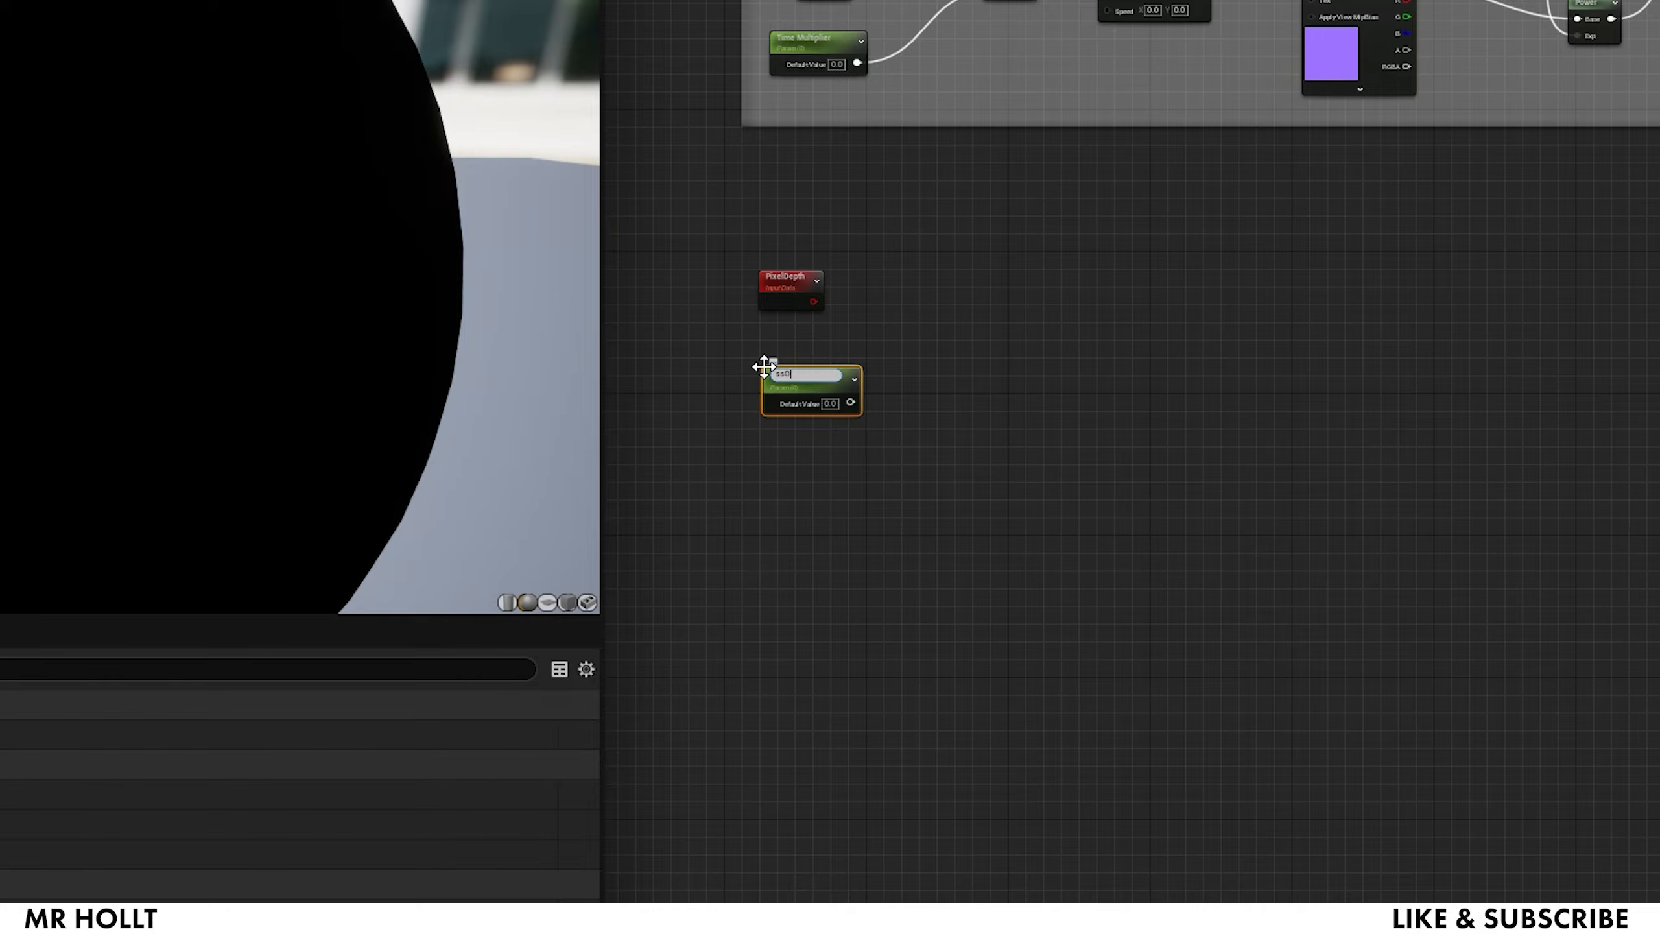
pyautogui.write('ept')
pyautogui.press('BackSpace')
pyautogui.press('BackSpace')
pyautogui.press('BackSpace')
pyautogui.press('BackSpace')
pyautogui.press('BackSpace')
pyautogui.press('BackSpace')
pyautogui.write('ance')
pyautogui.click(947, 319)
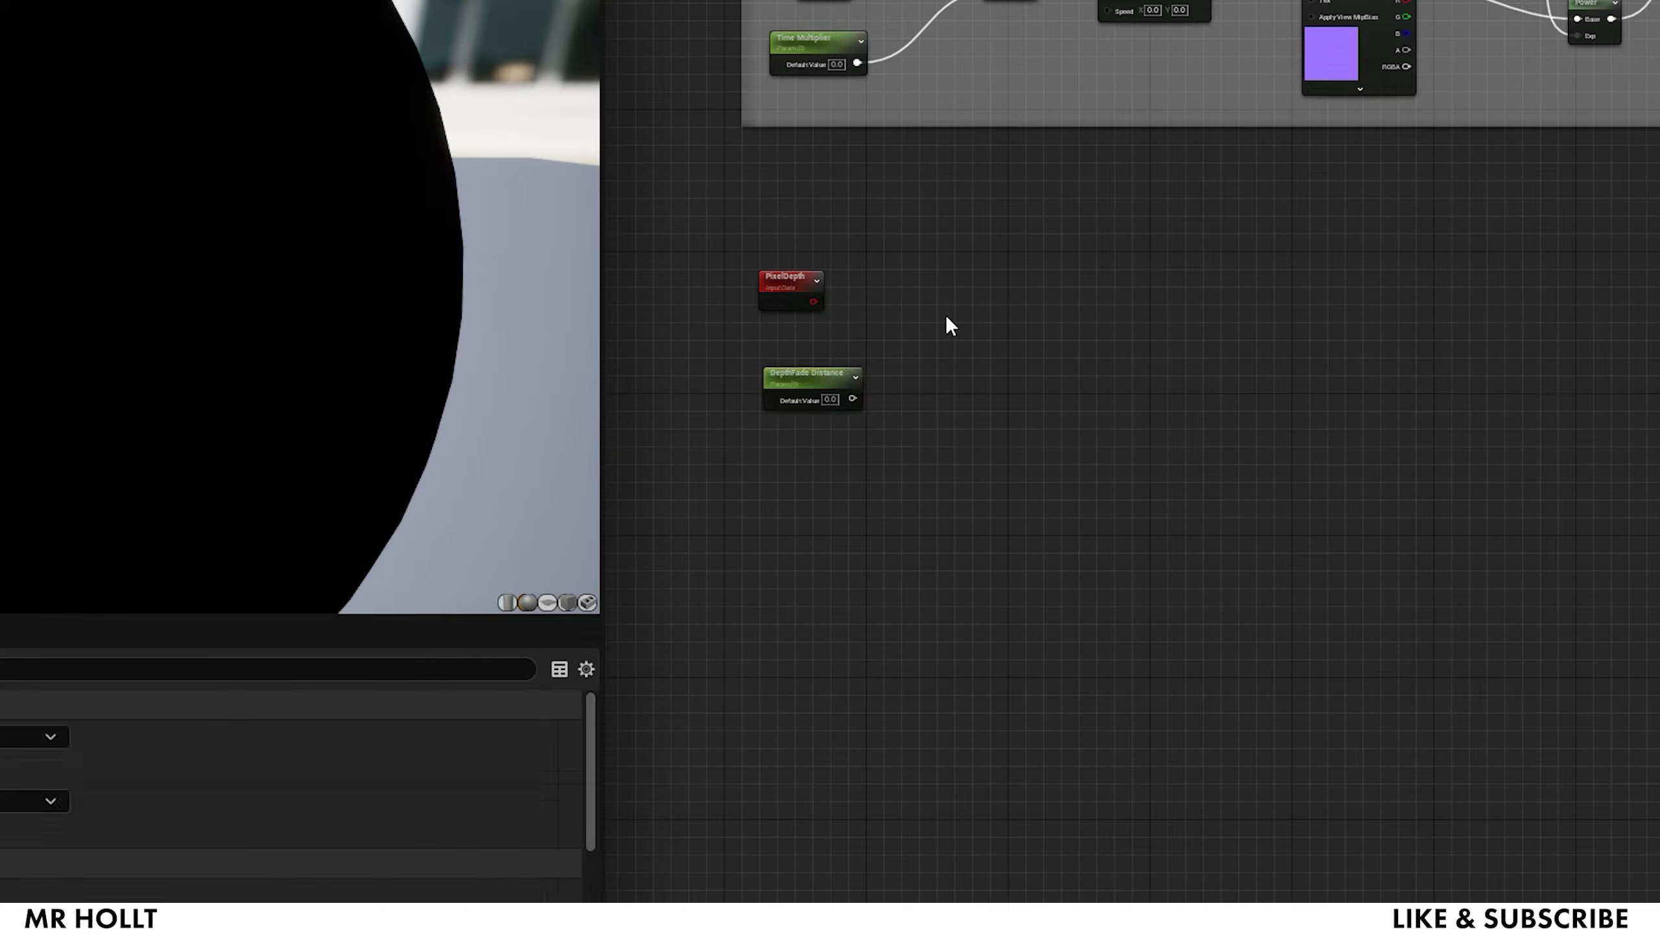
# Step: Add a Divide node beside the PixelDepth node, followed by a Saturate node
pyautogui.rightClick(969, 323)
pyautogui.write('div')
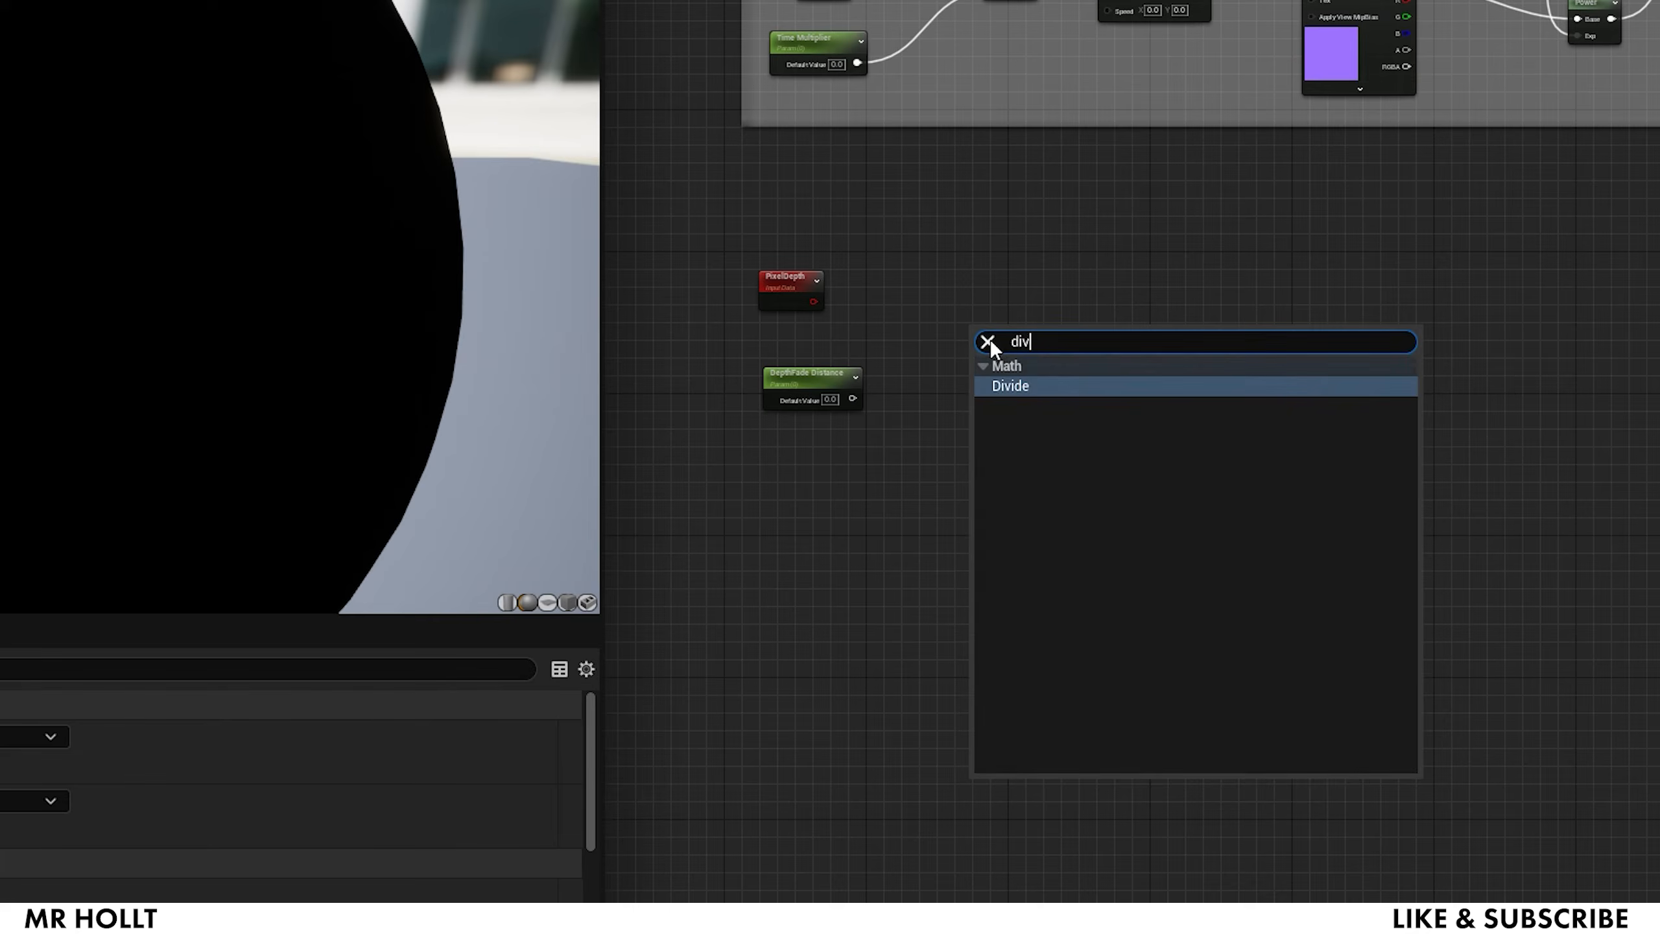
pyautogui.click(997, 386)
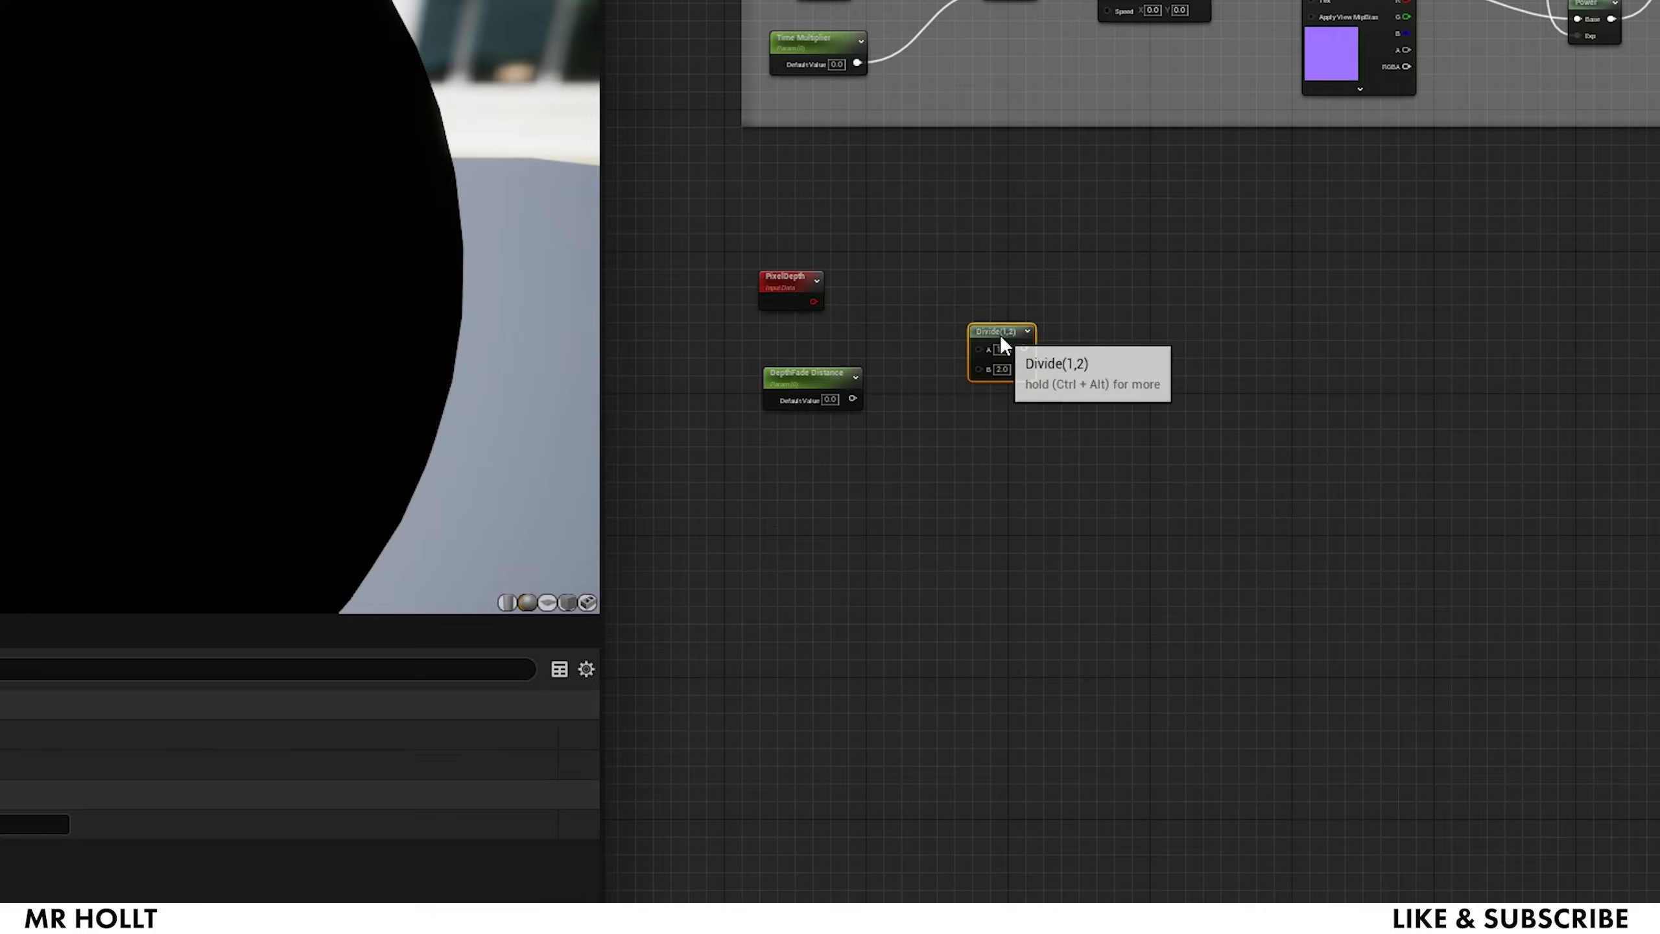
pyautogui.moveTo(1000, 334); pyautogui.dragTo(960, 298)
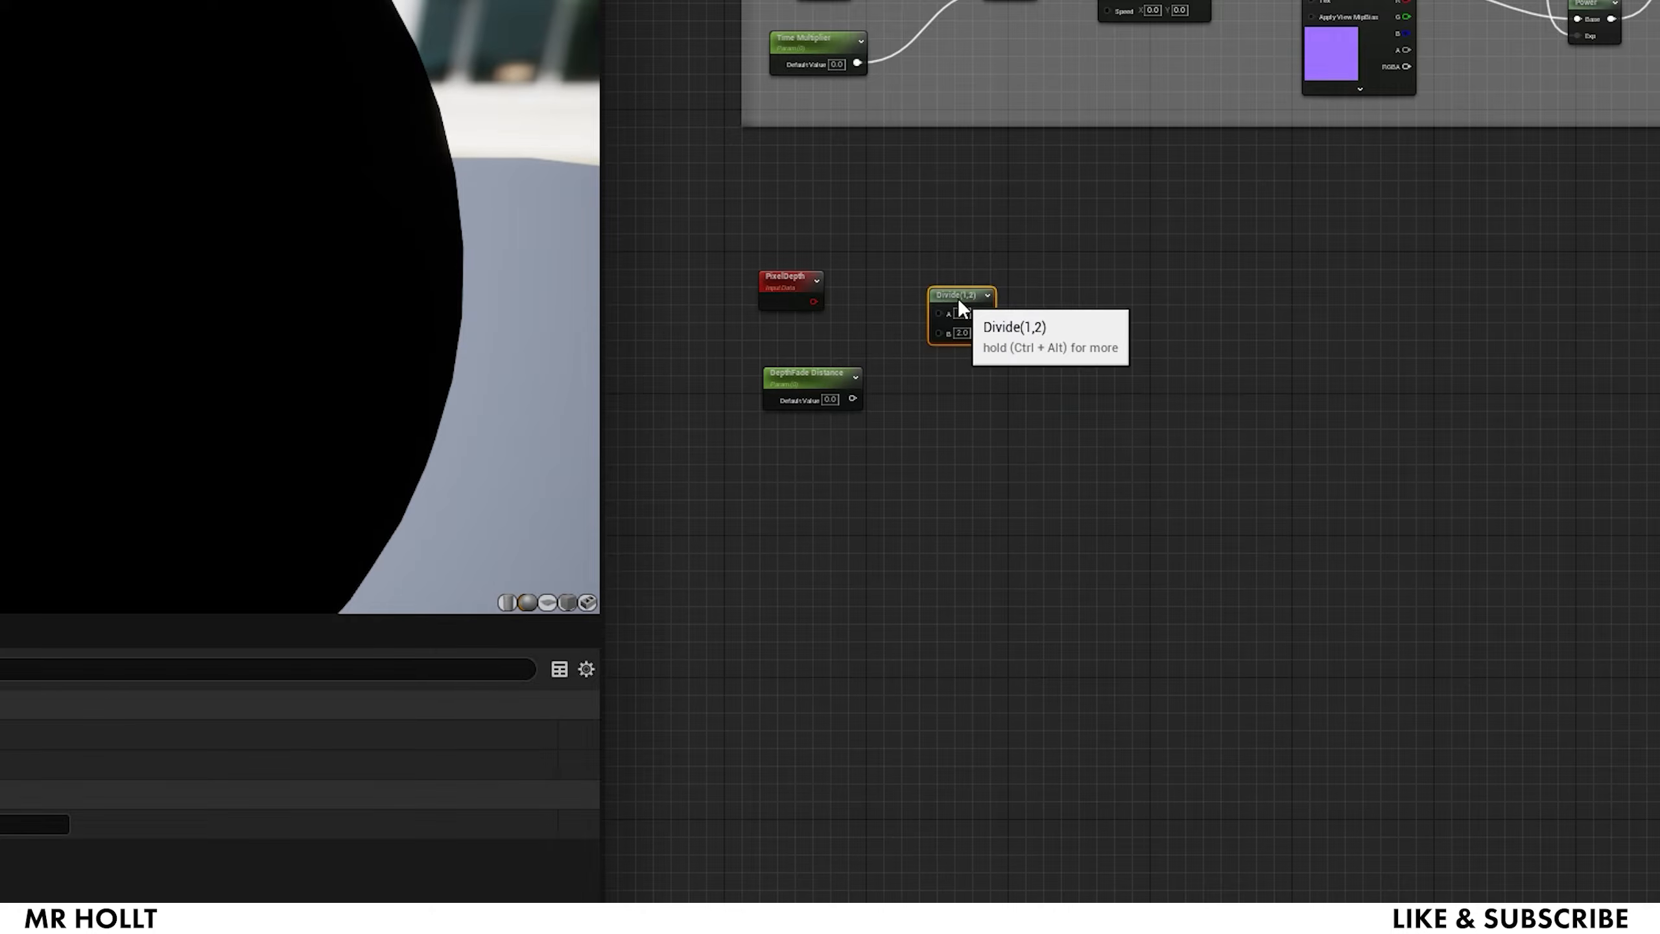
pyautogui.rightClick(1142, 319)
pyautogui.write('sat')
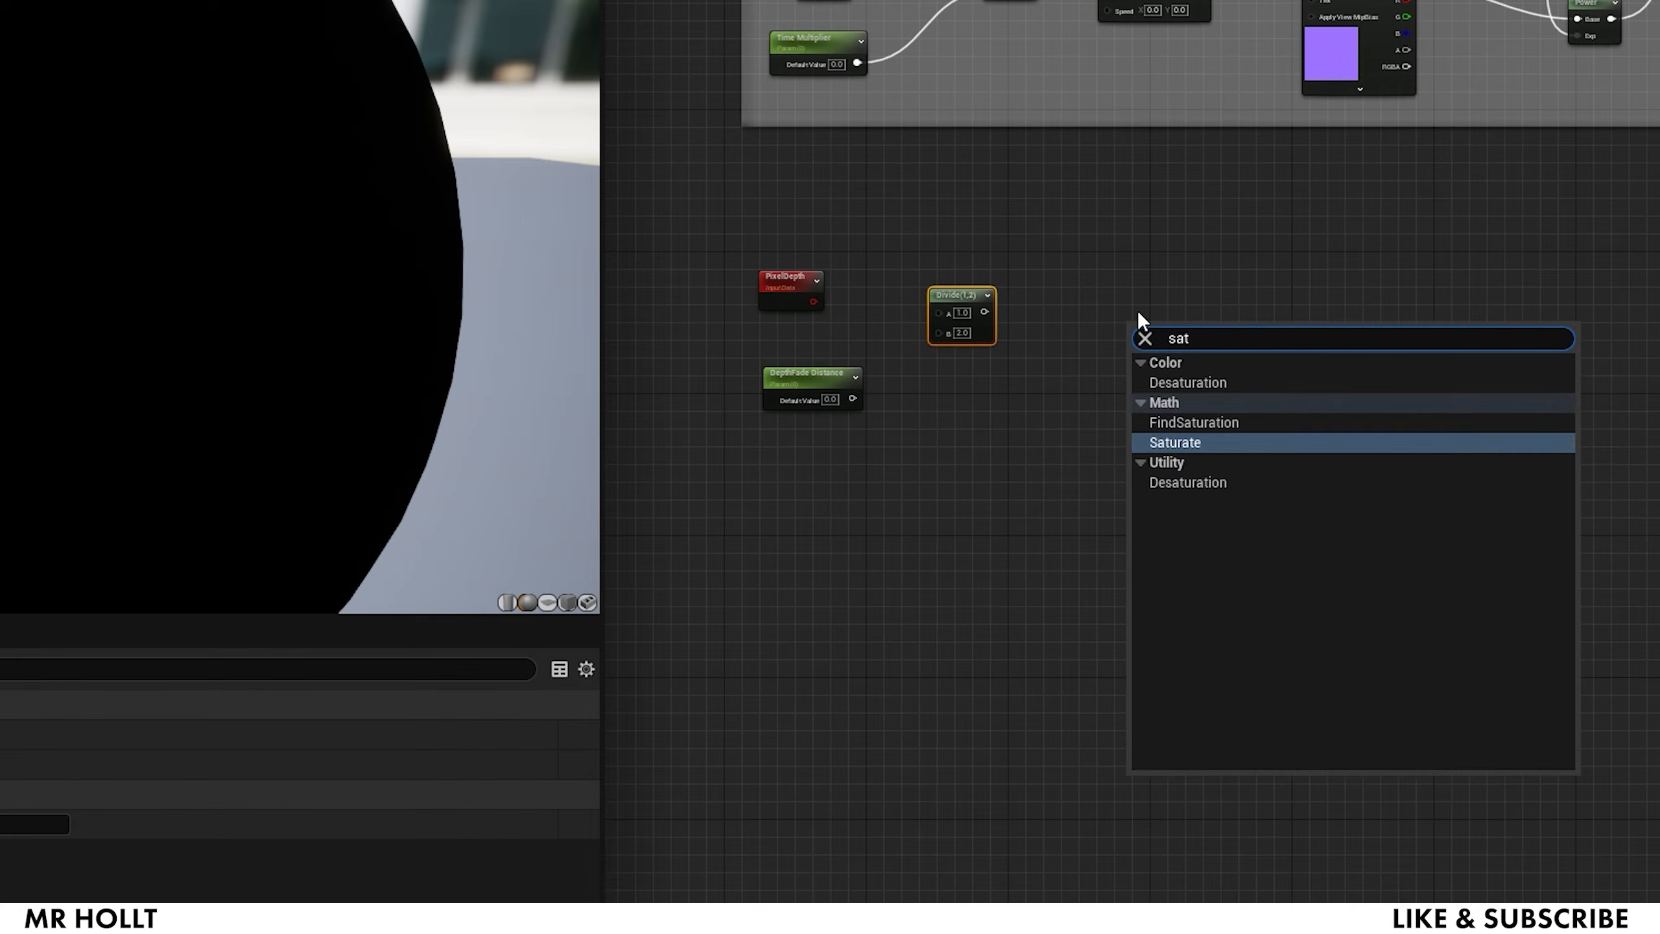
pyautogui.click(1193, 442)
pyautogui.moveTo(1164, 335); pyautogui.dragTo(1098, 315)
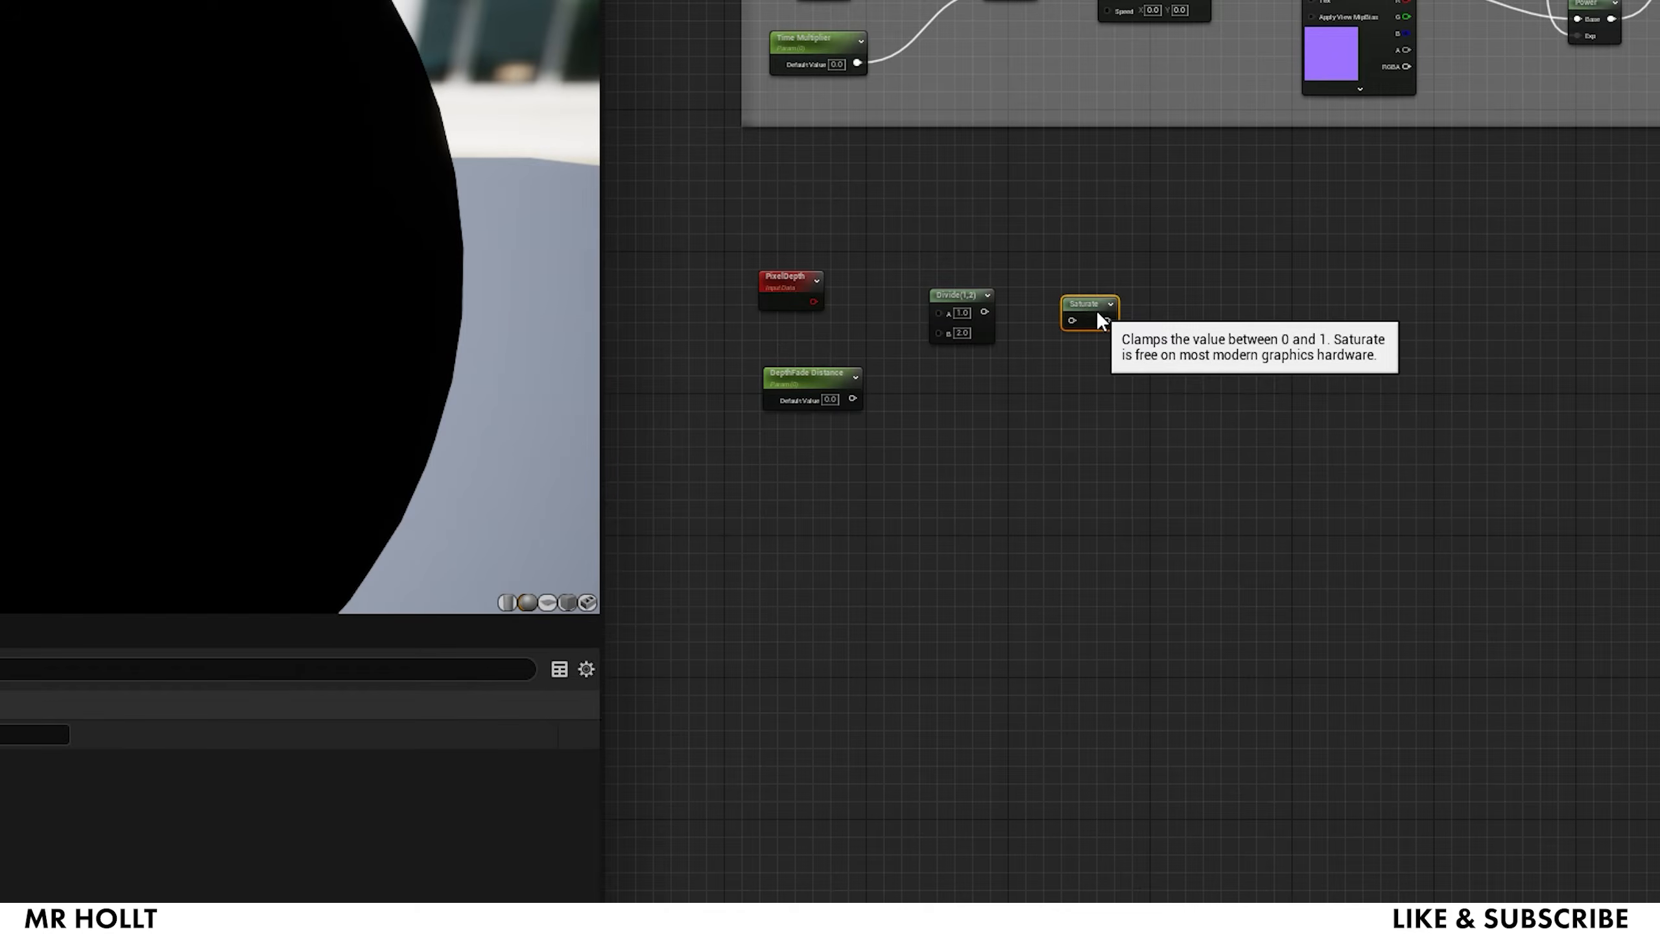
# Step: Wire PixelDepth and DepthFade Distance through the Divide node into Saturate, and group these nodes in a comment named DepthFade
pyautogui.moveTo(813, 301); pyautogui.dragTo(970, 320)
pyautogui.moveTo(851, 399); pyautogui.dragTo(856, 358)
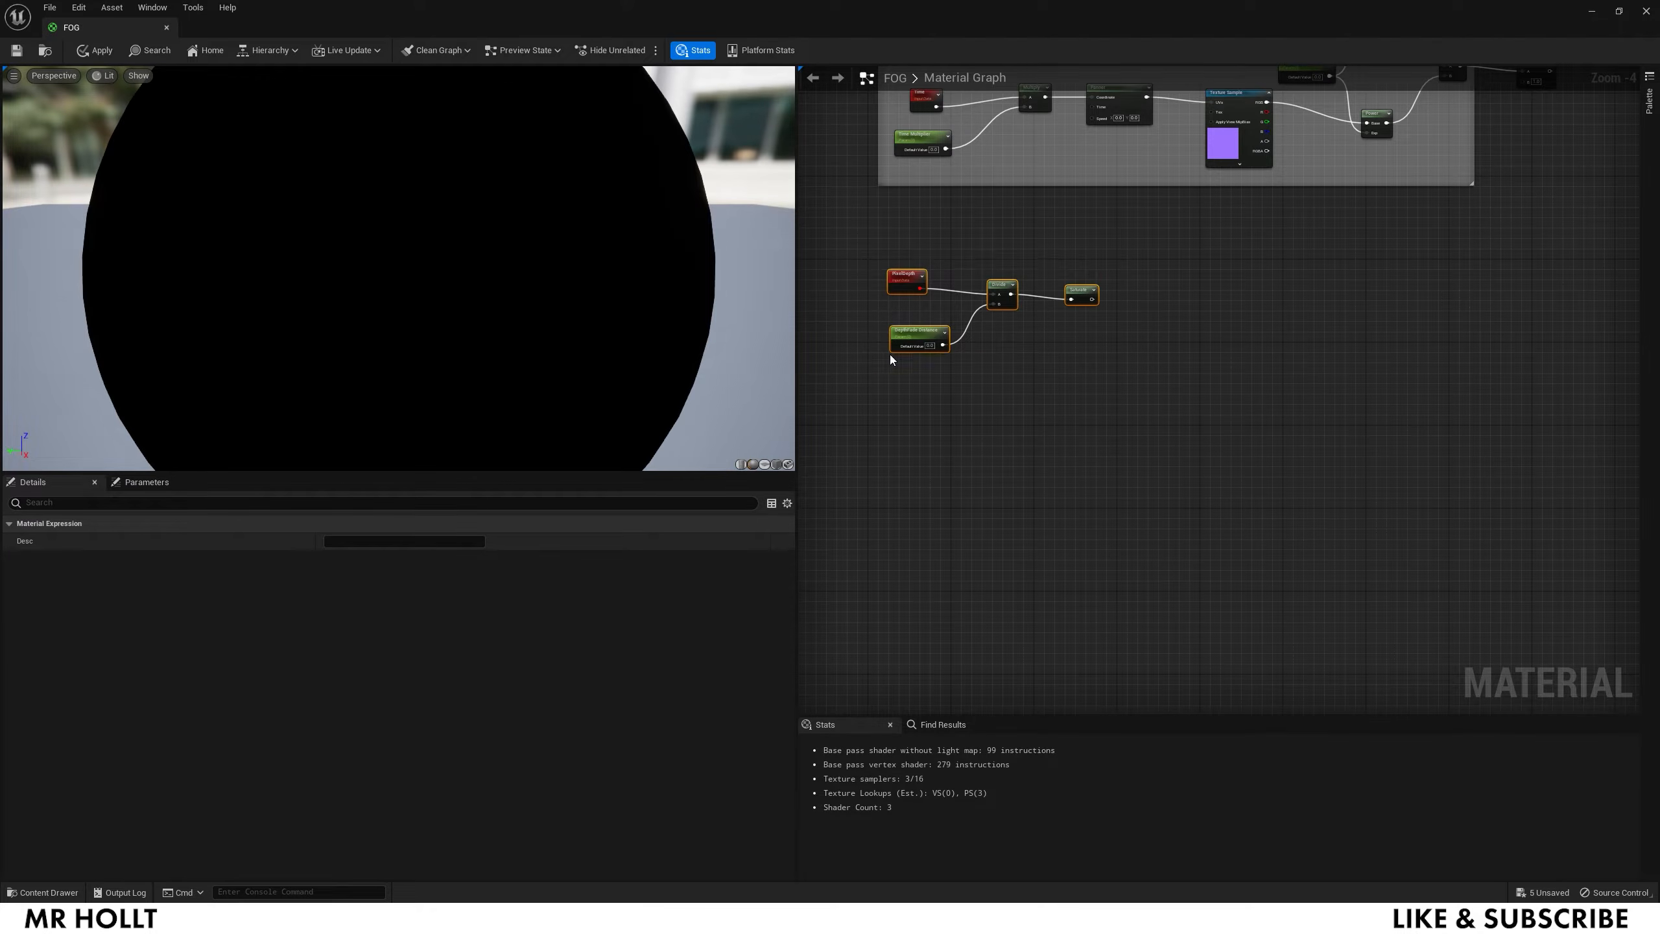
pyautogui.write('cDepthFade')
pyautogui.click(1084, 382)
# Step: Add a vector parameter in the empty area above the cloud noise comment group
pyautogui.moveTo(1348, 329); pyautogui.dragTo(952, 402, button='right')
pyautogui.scroll(-1, 1063, 368)
pyautogui.moveTo(1111, 174); pyautogui.dragTo(1176, 465, button='right')
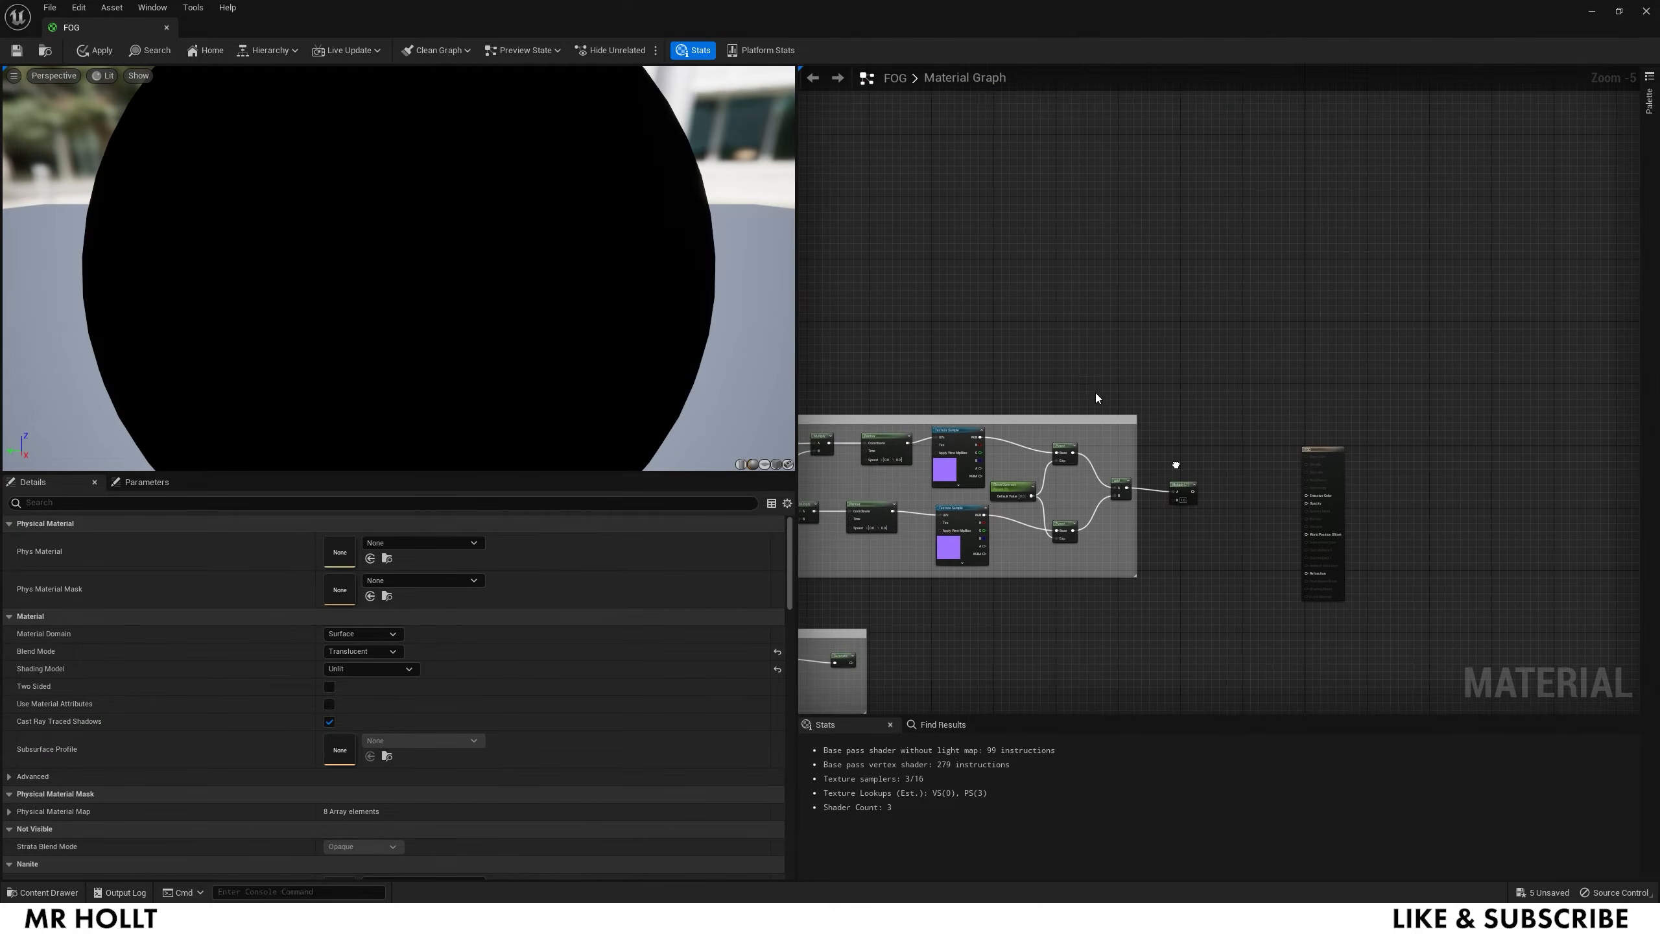
pyautogui.rightClick(1035, 310)
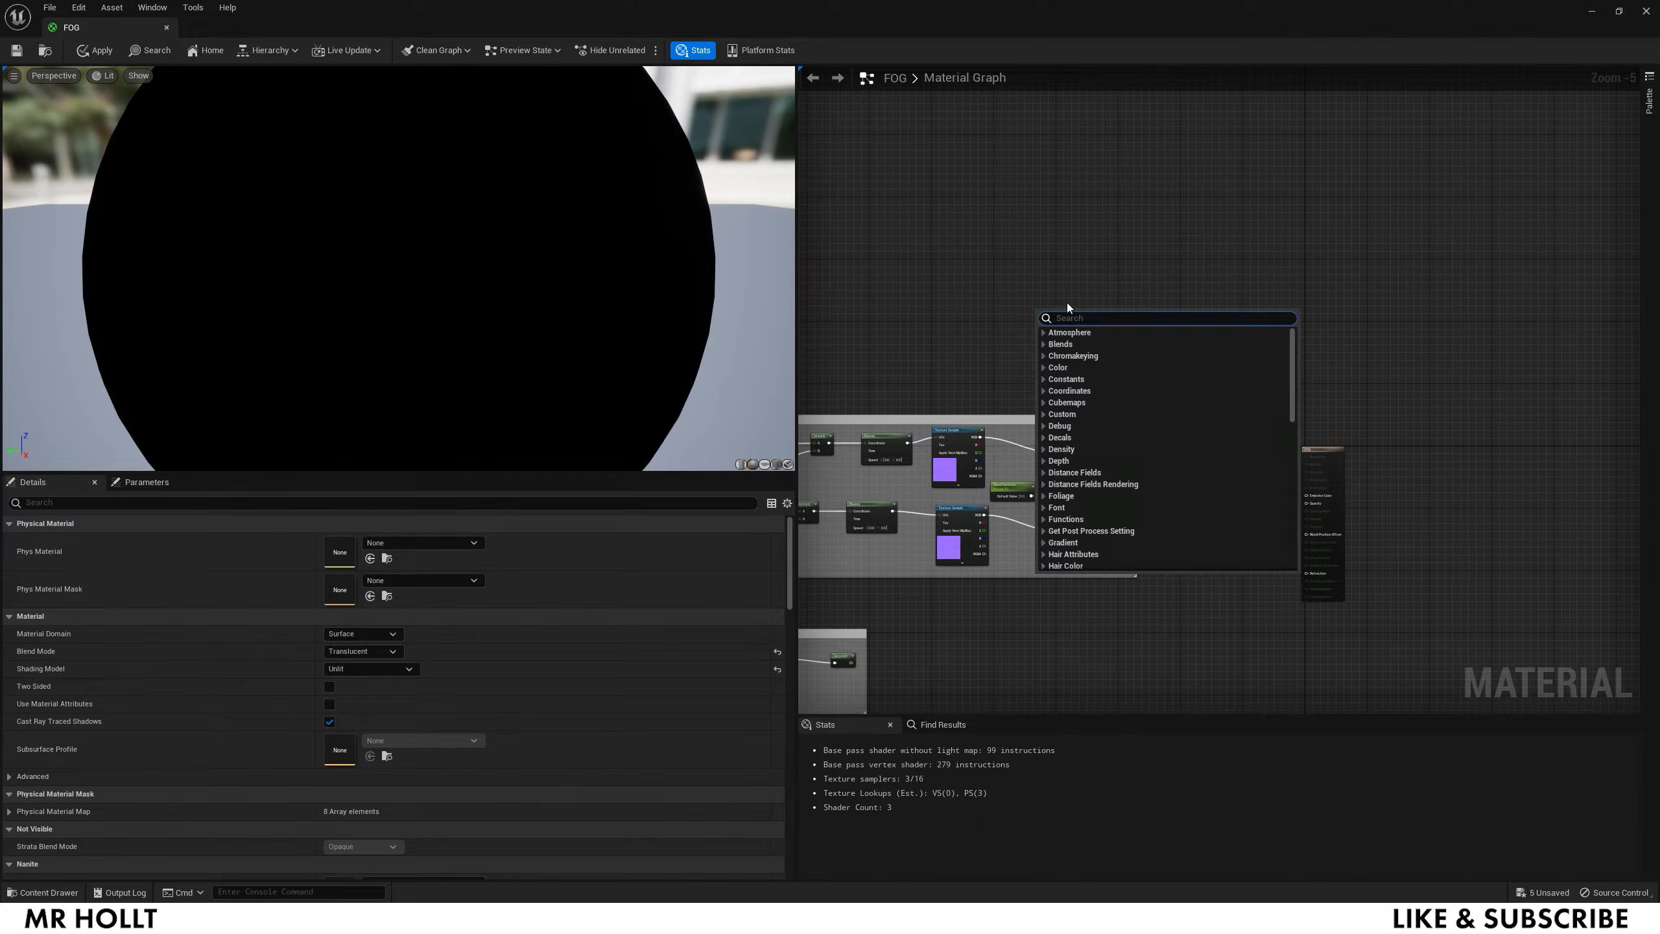
pyautogui.click(1026, 281)
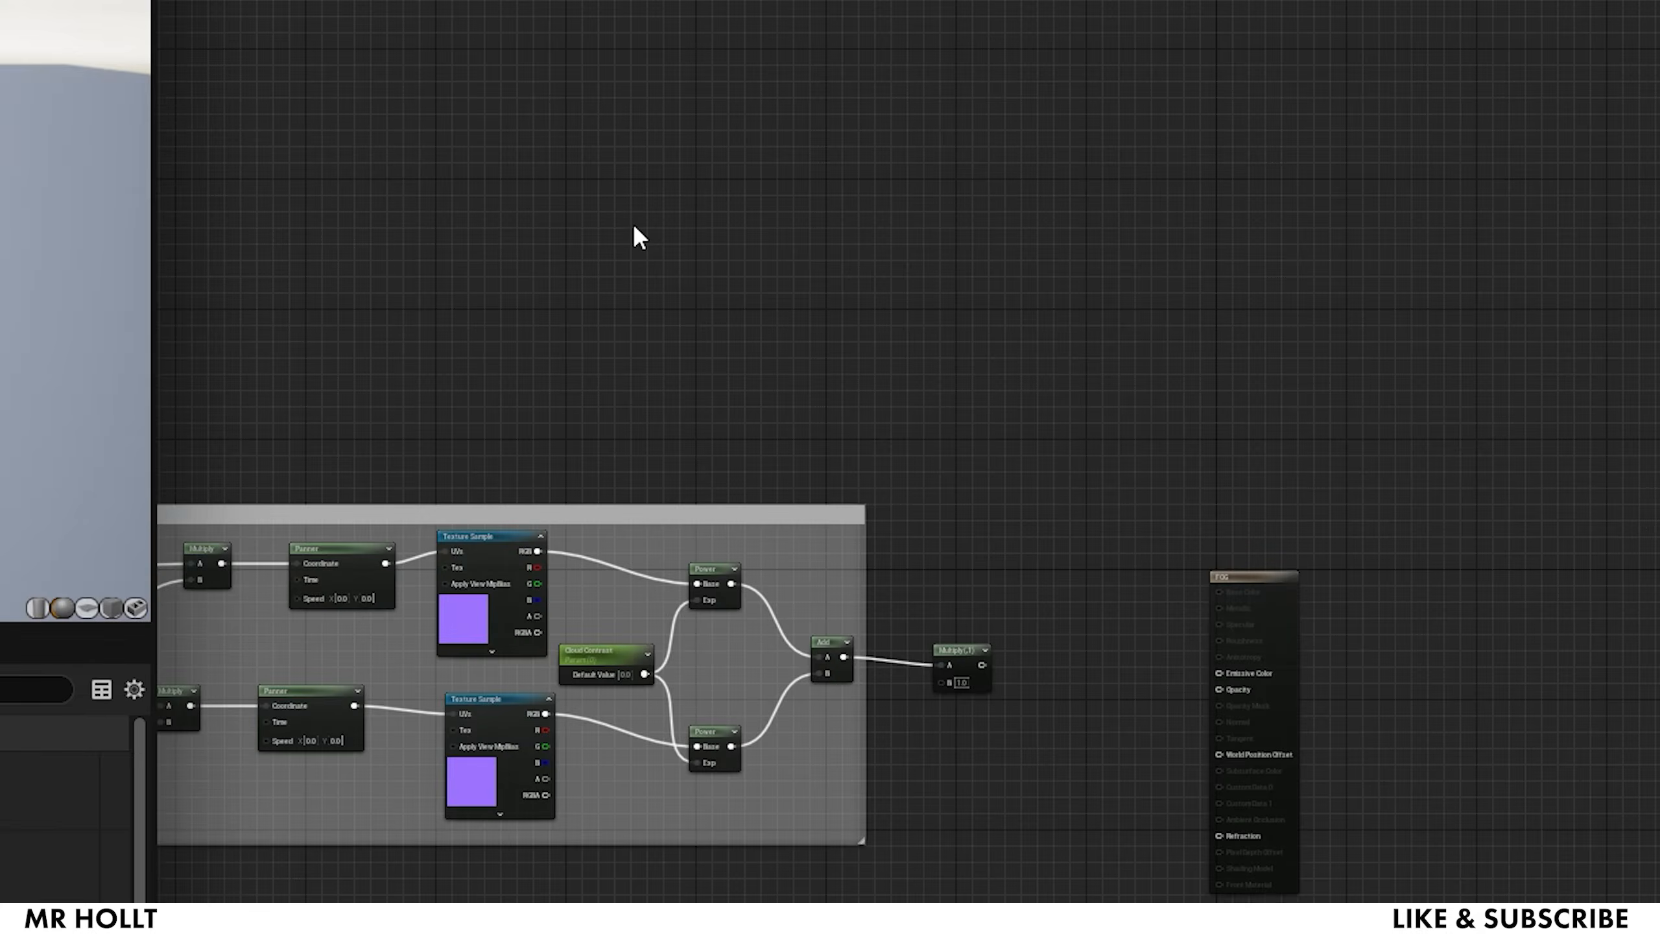
pyautogui.press('v')
pyautogui.click(1026, 282)
pyautogui.write('v')
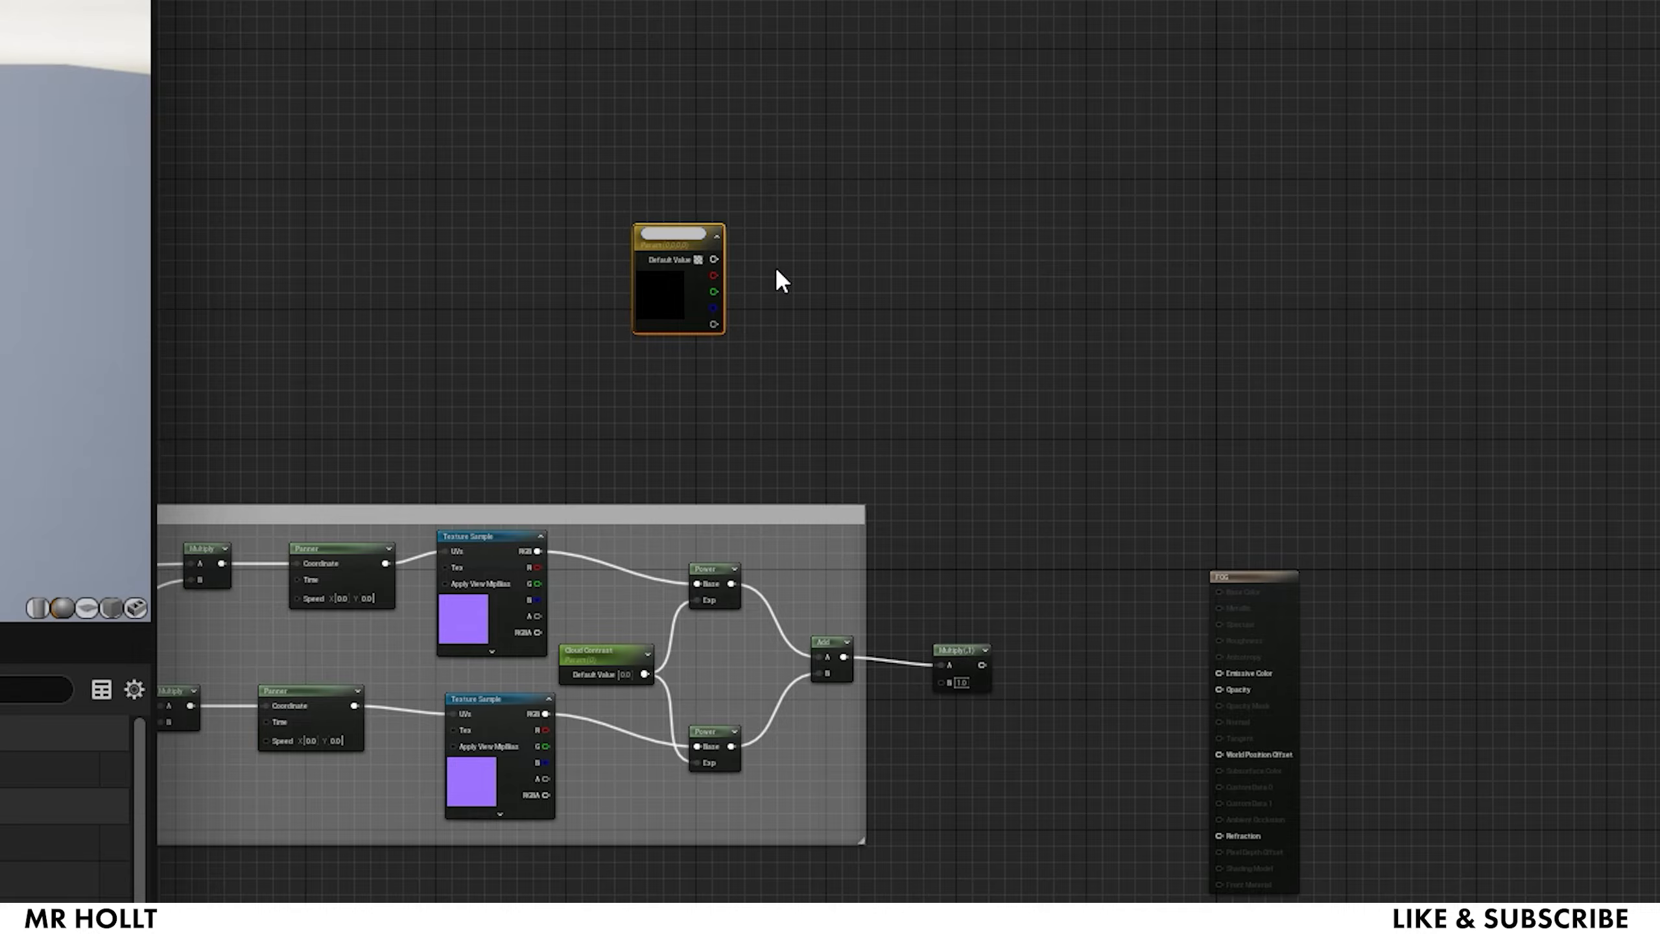
# Step: Set the vector parameter's default color to white, with R, G and B at 1.0
pyautogui.doubleClick(655, 295)
pyautogui.moveTo(856, 599); pyautogui.dragTo(824, 538)
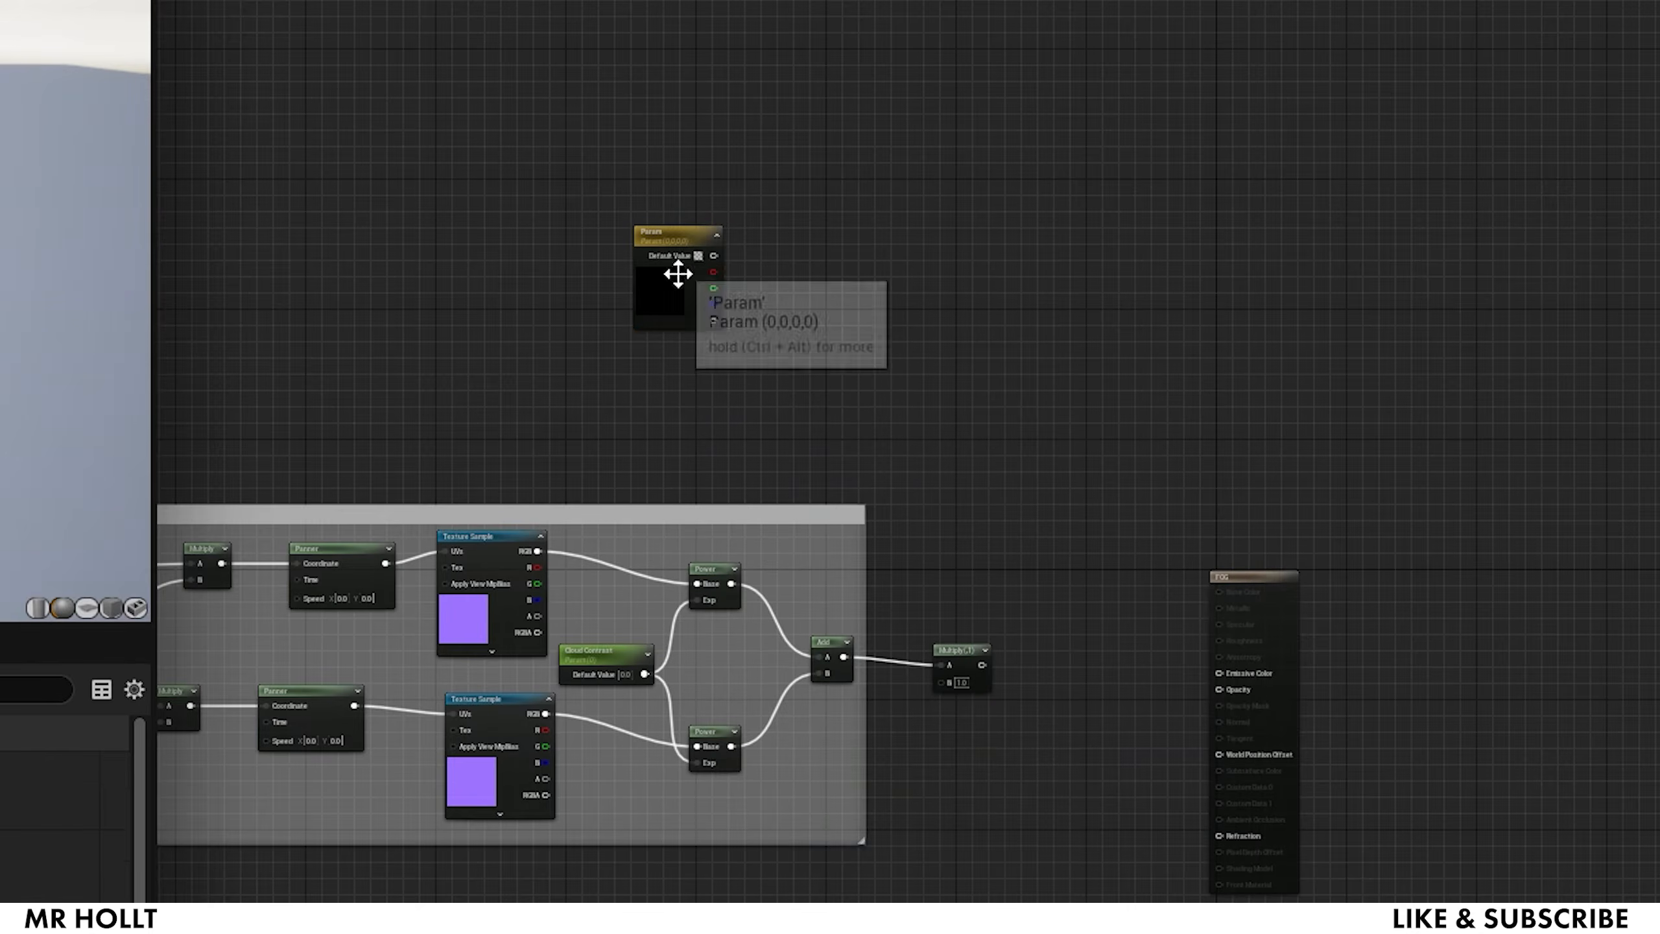
pyautogui.doubleClick(669, 288)
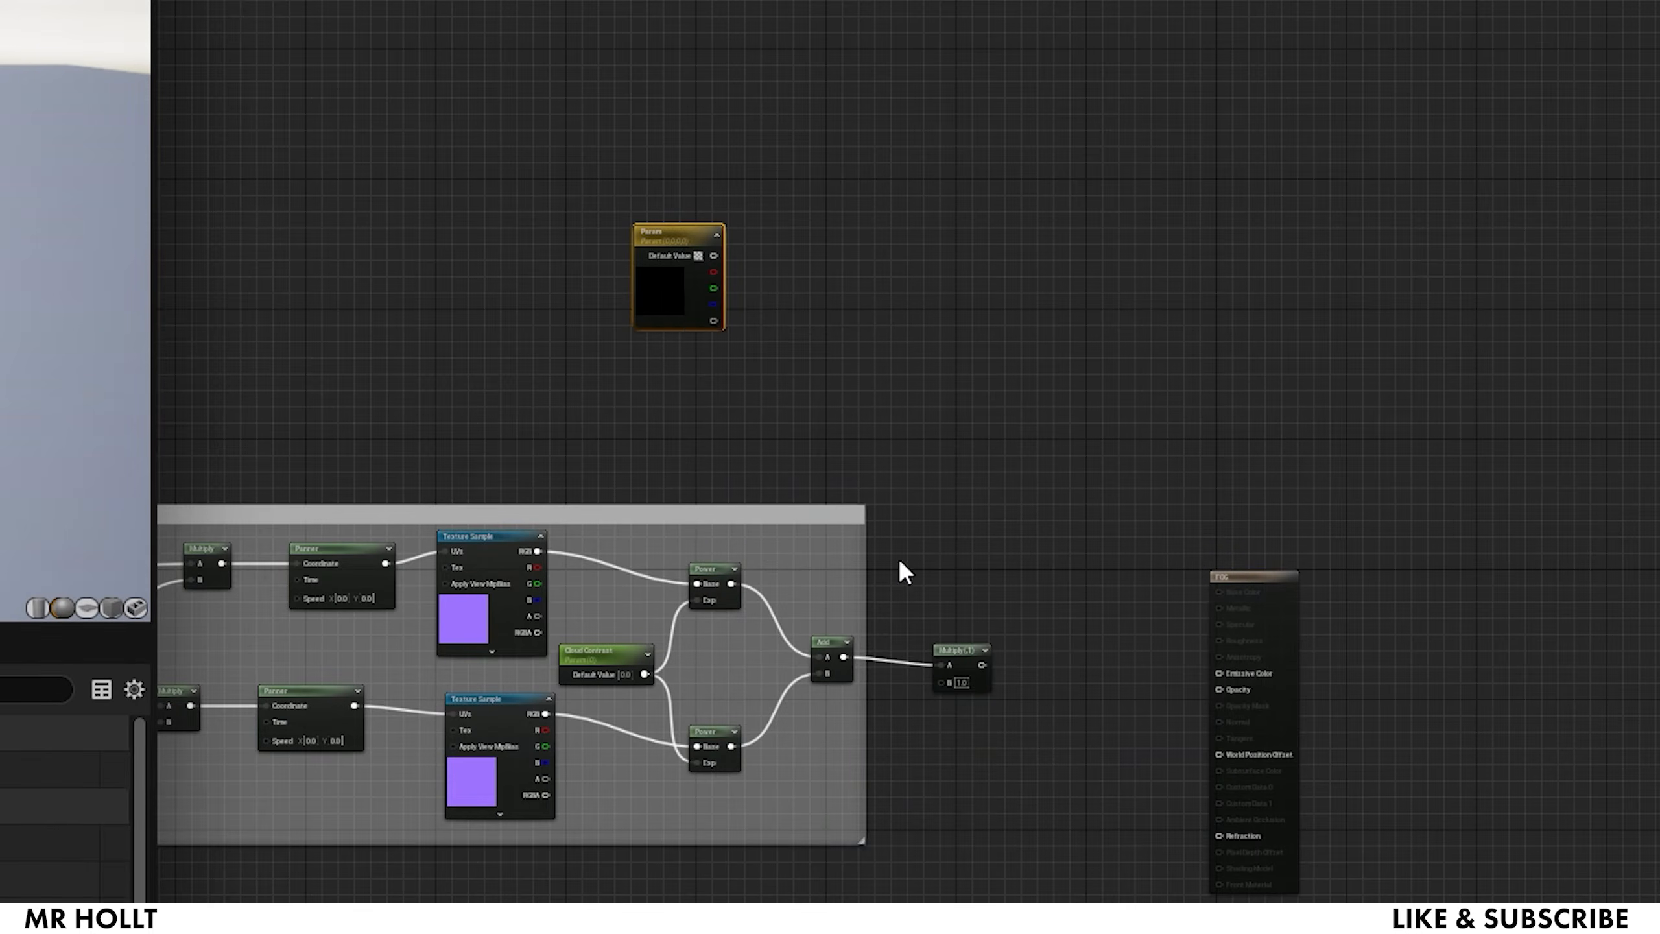
pyautogui.moveTo(1073, 592); pyautogui.dragTo(1064, 366)
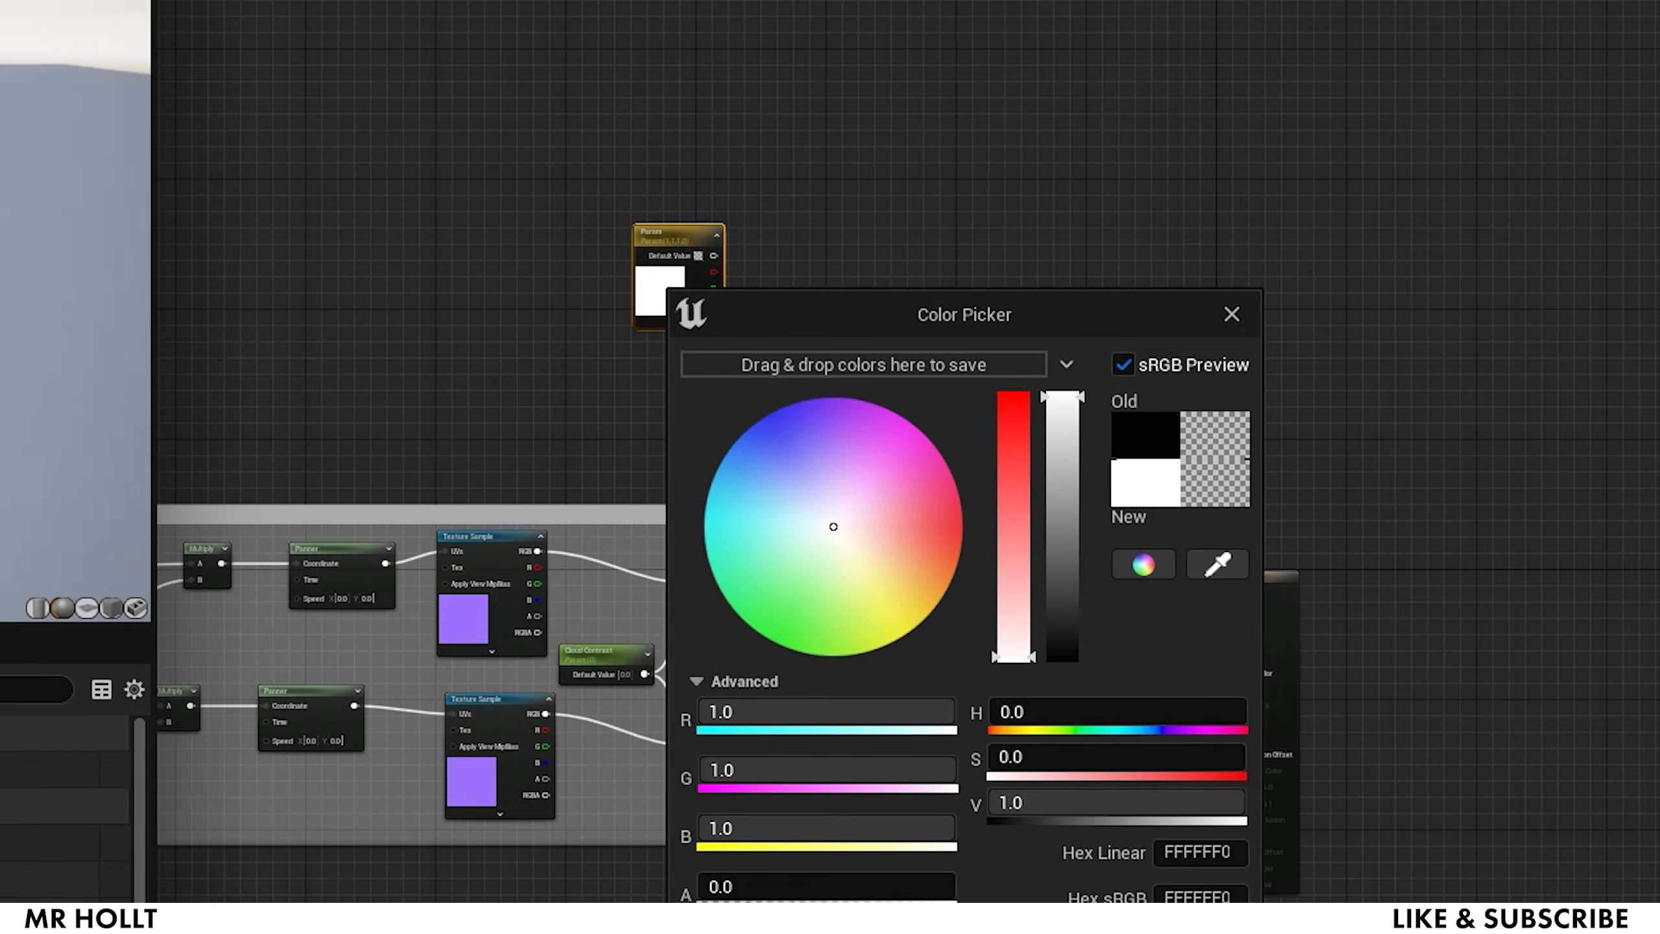
pyautogui.click(1129, 929)
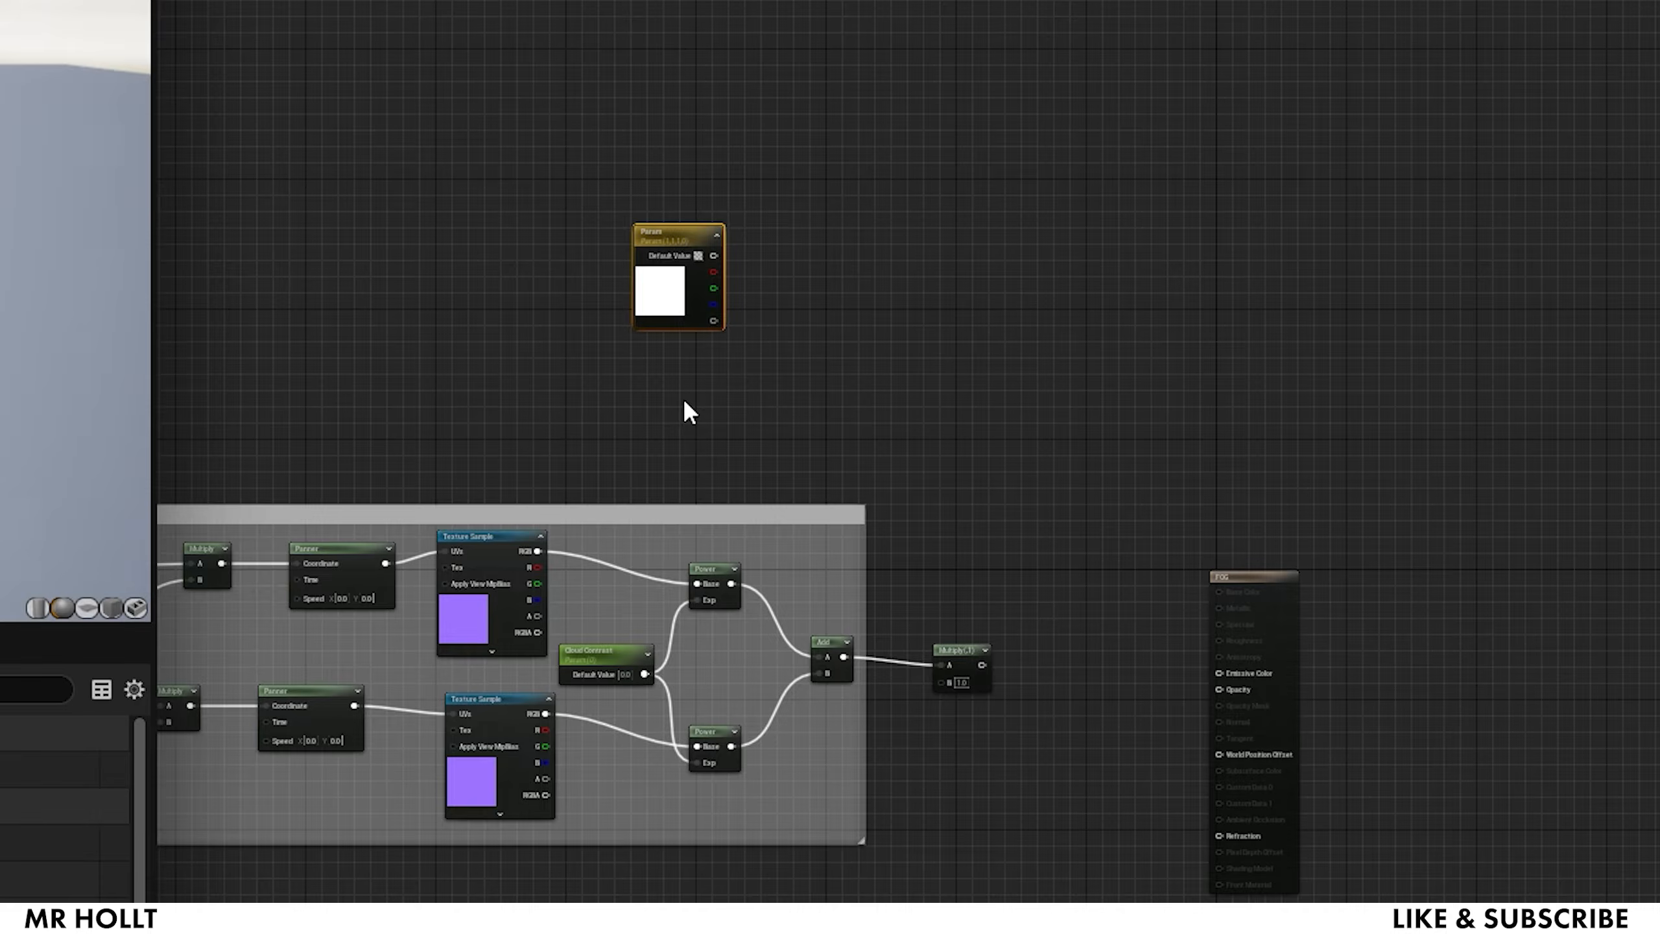
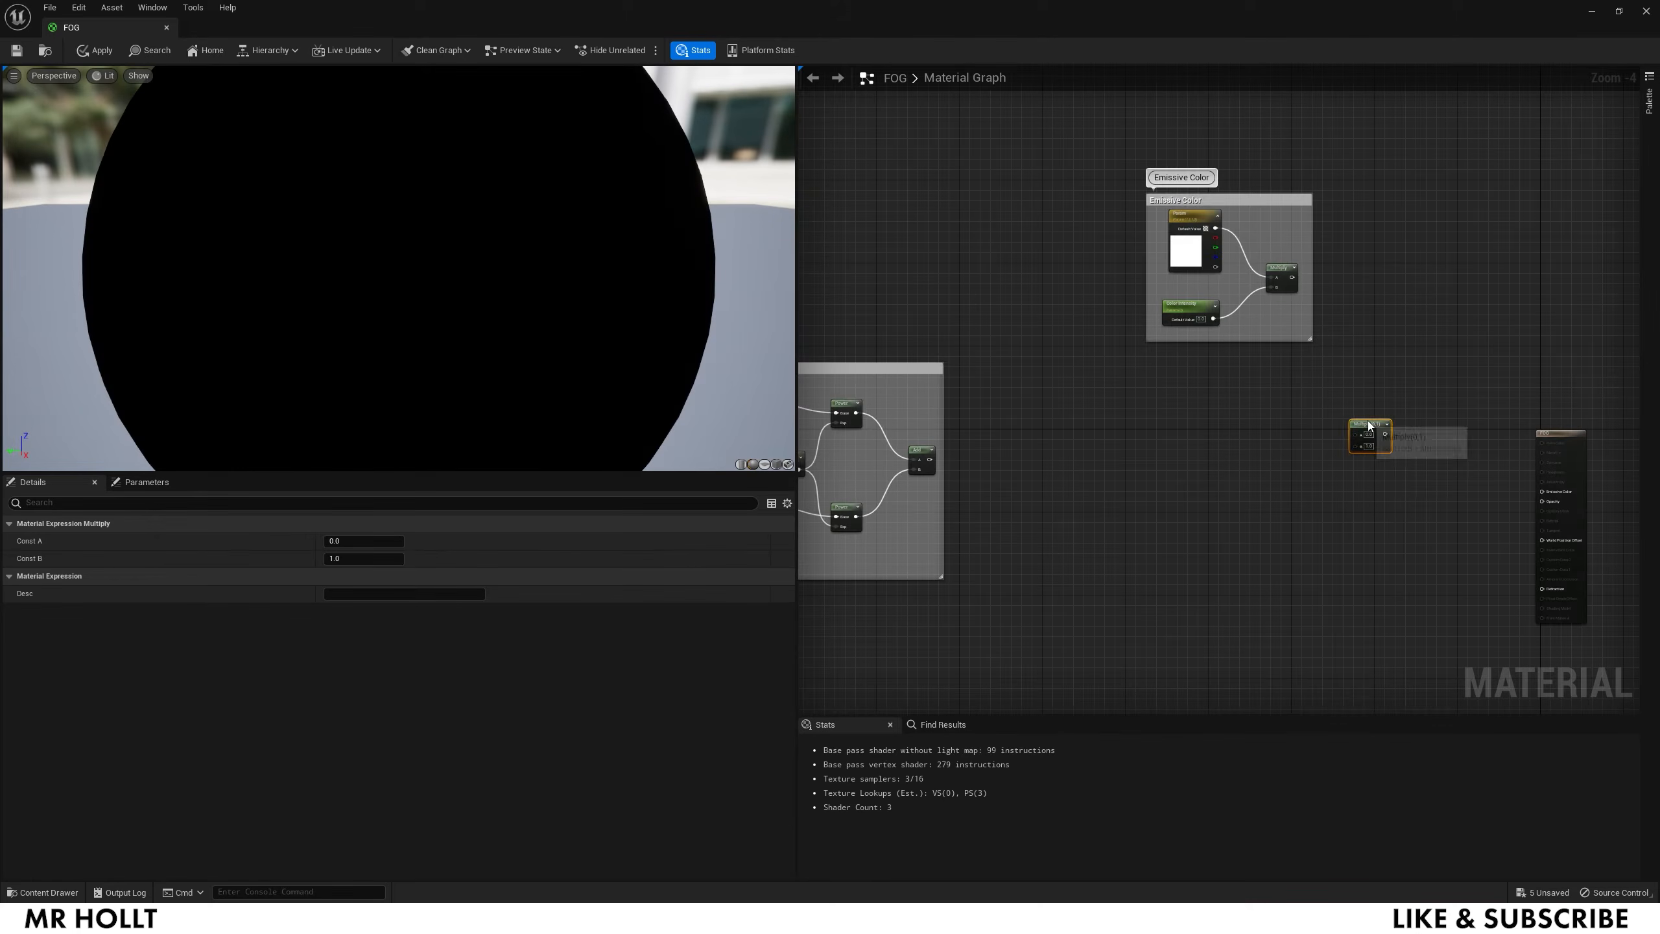
# Step: Feed the Emissive Color group into the standalone Multiply's input A, and combine the cloud Add and Saturate outputs in a new Multiply node
pyautogui.moveTo(1294, 281); pyautogui.dragTo(1356, 382)
pyautogui.moveTo(1183, 480); pyautogui.dragTo(1413, 317, button='right')
pyautogui.press('m')
pyautogui.click(1122, 476)
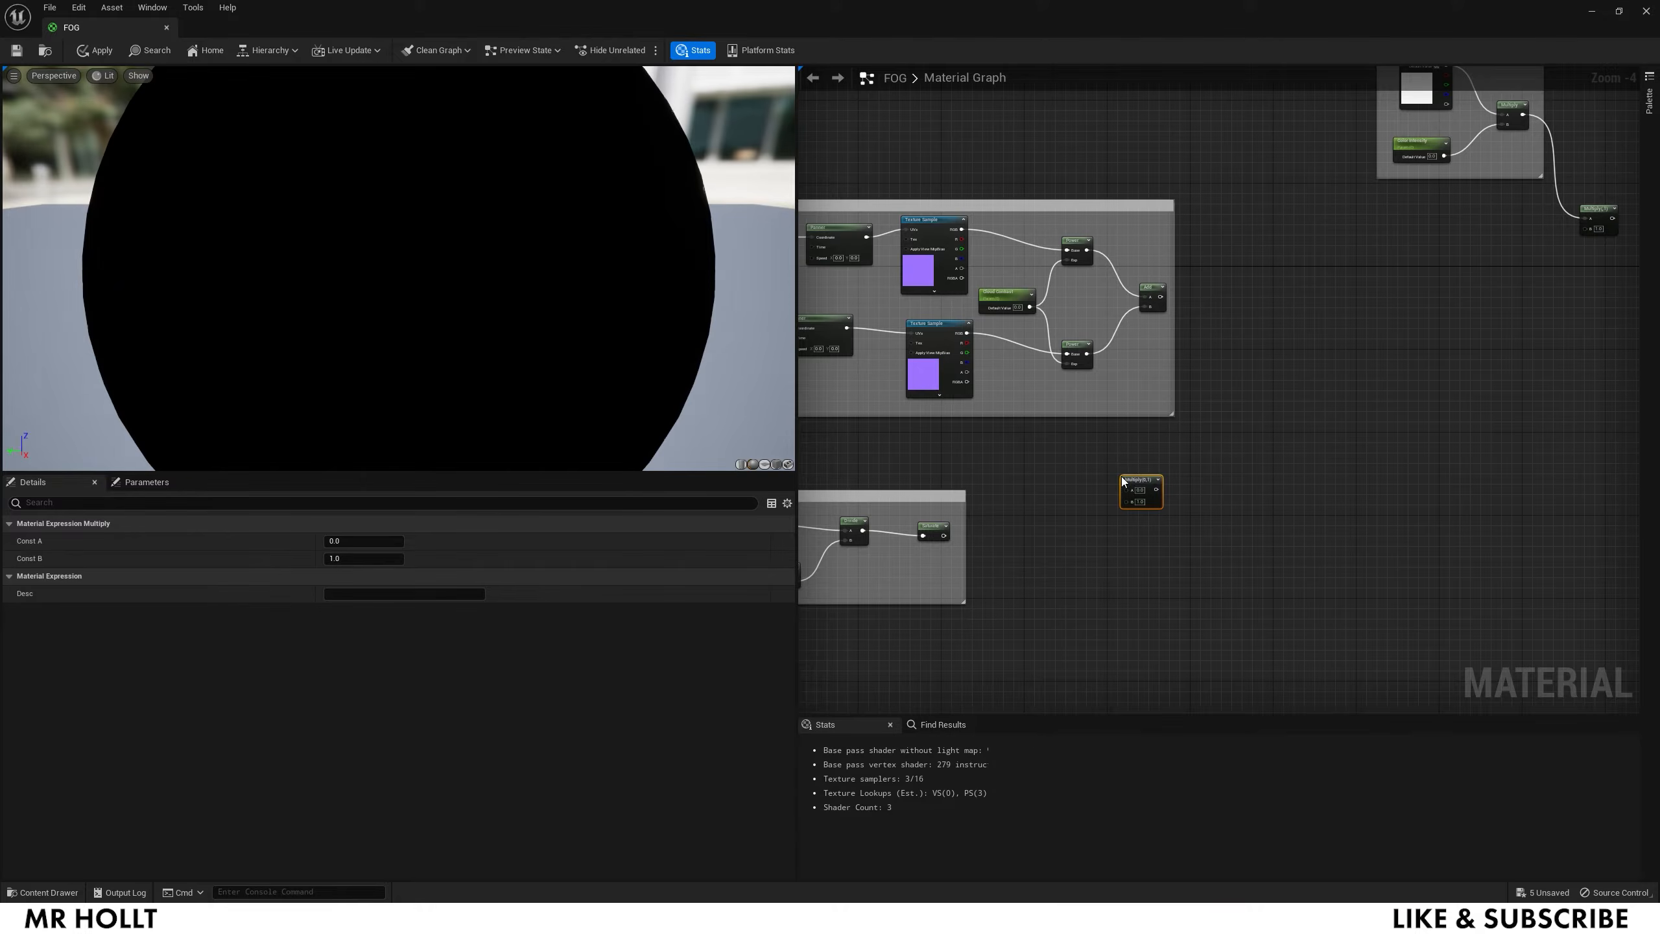
pyautogui.moveTo(1134, 480); pyautogui.dragTo(1167, 462)
pyautogui.moveTo(1160, 297); pyautogui.dragTo(1159, 472)
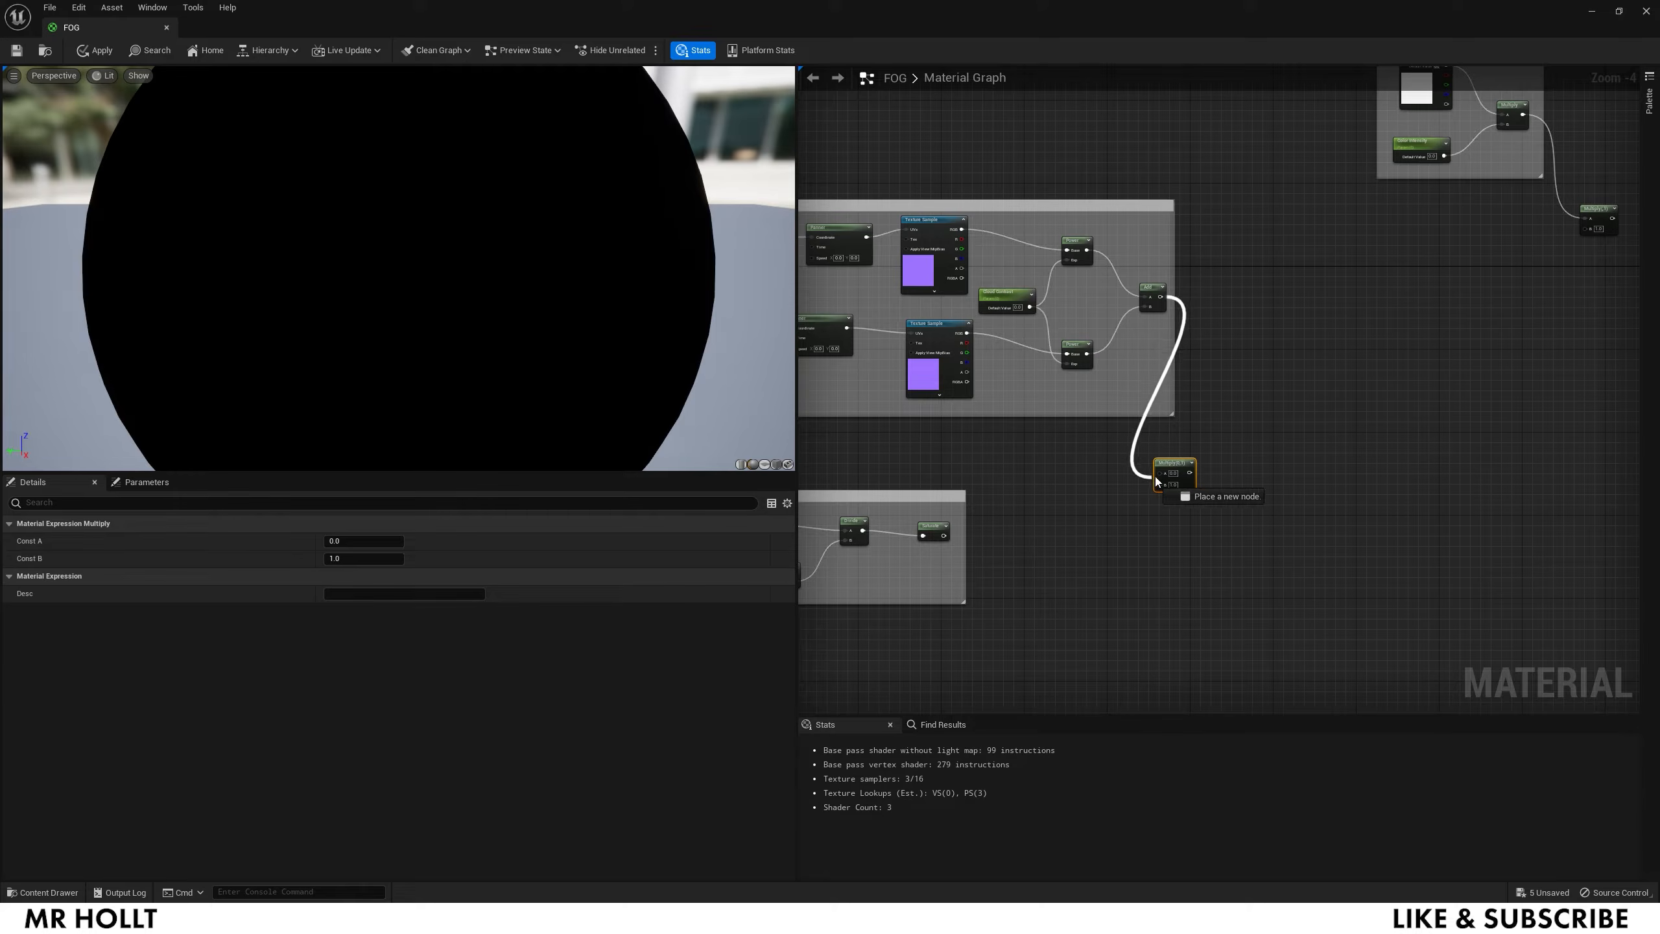
pyautogui.moveTo(944, 536); pyautogui.dragTo(1159, 484)
# Step: Connect the Multiply fed by the Emissive Color group to the material's Emissive Color input
pyautogui.moveTo(1160, 484); pyautogui.dragTo(984, 505, button='right')
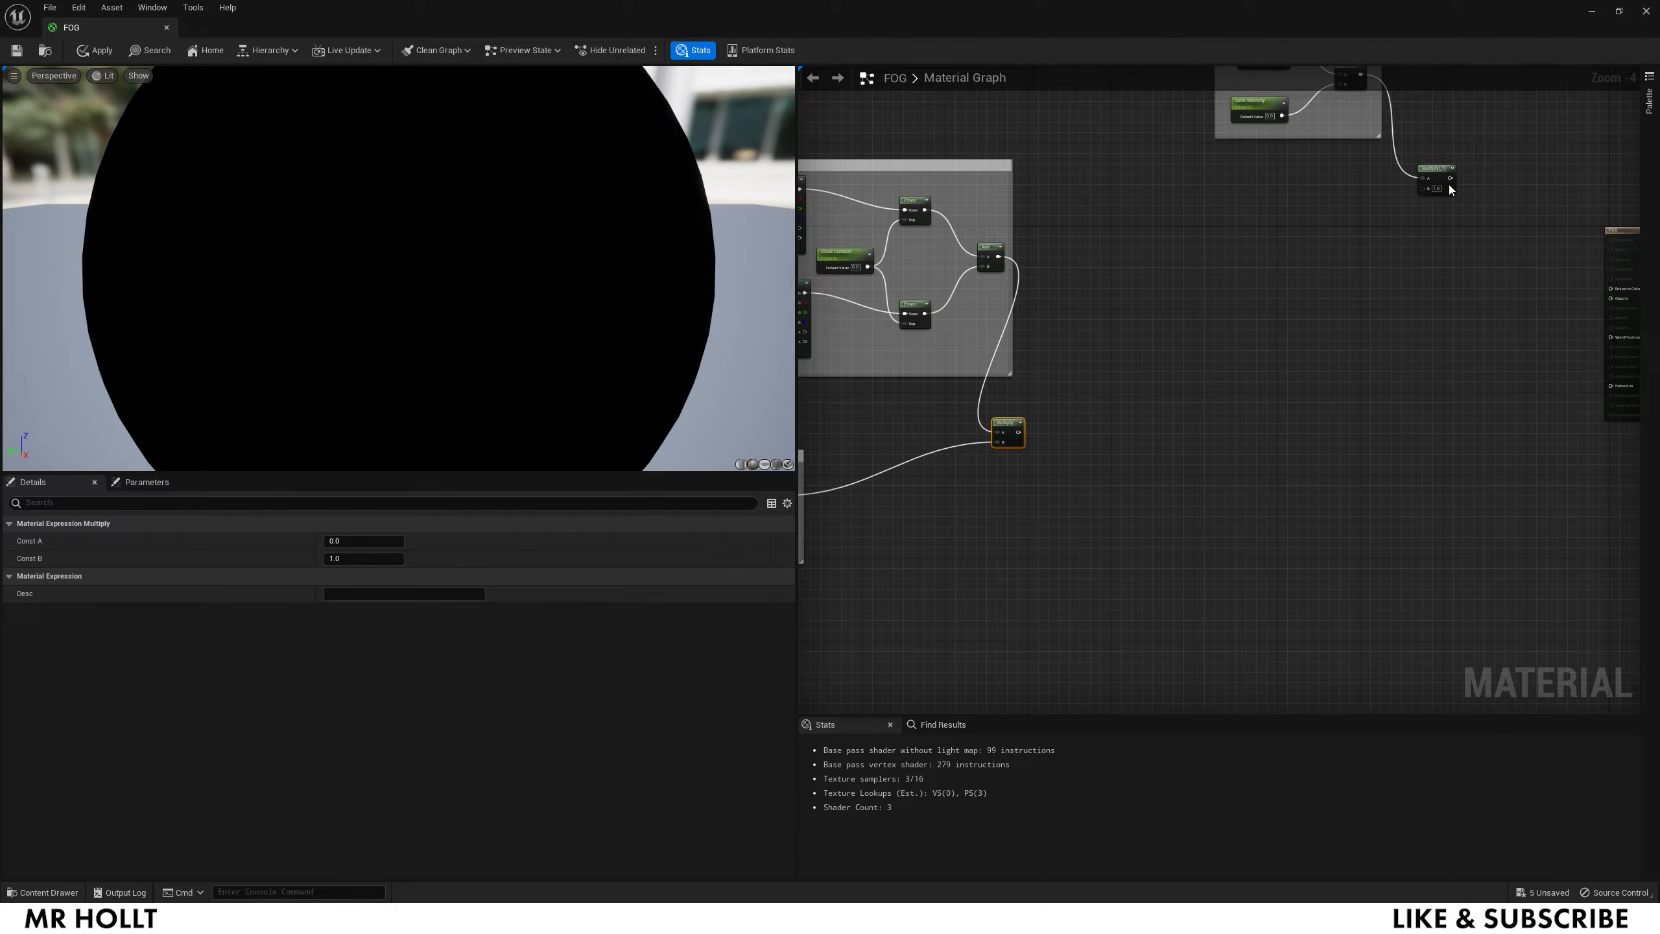
pyautogui.moveTo(1450, 177); pyautogui.dragTo(1608, 289)
# Step: Add a scalar parameter named GeoDepthfadeddistance beside the Multiply that combines the clouds and depth fade
pyautogui.scroll(2, 1034, 482)
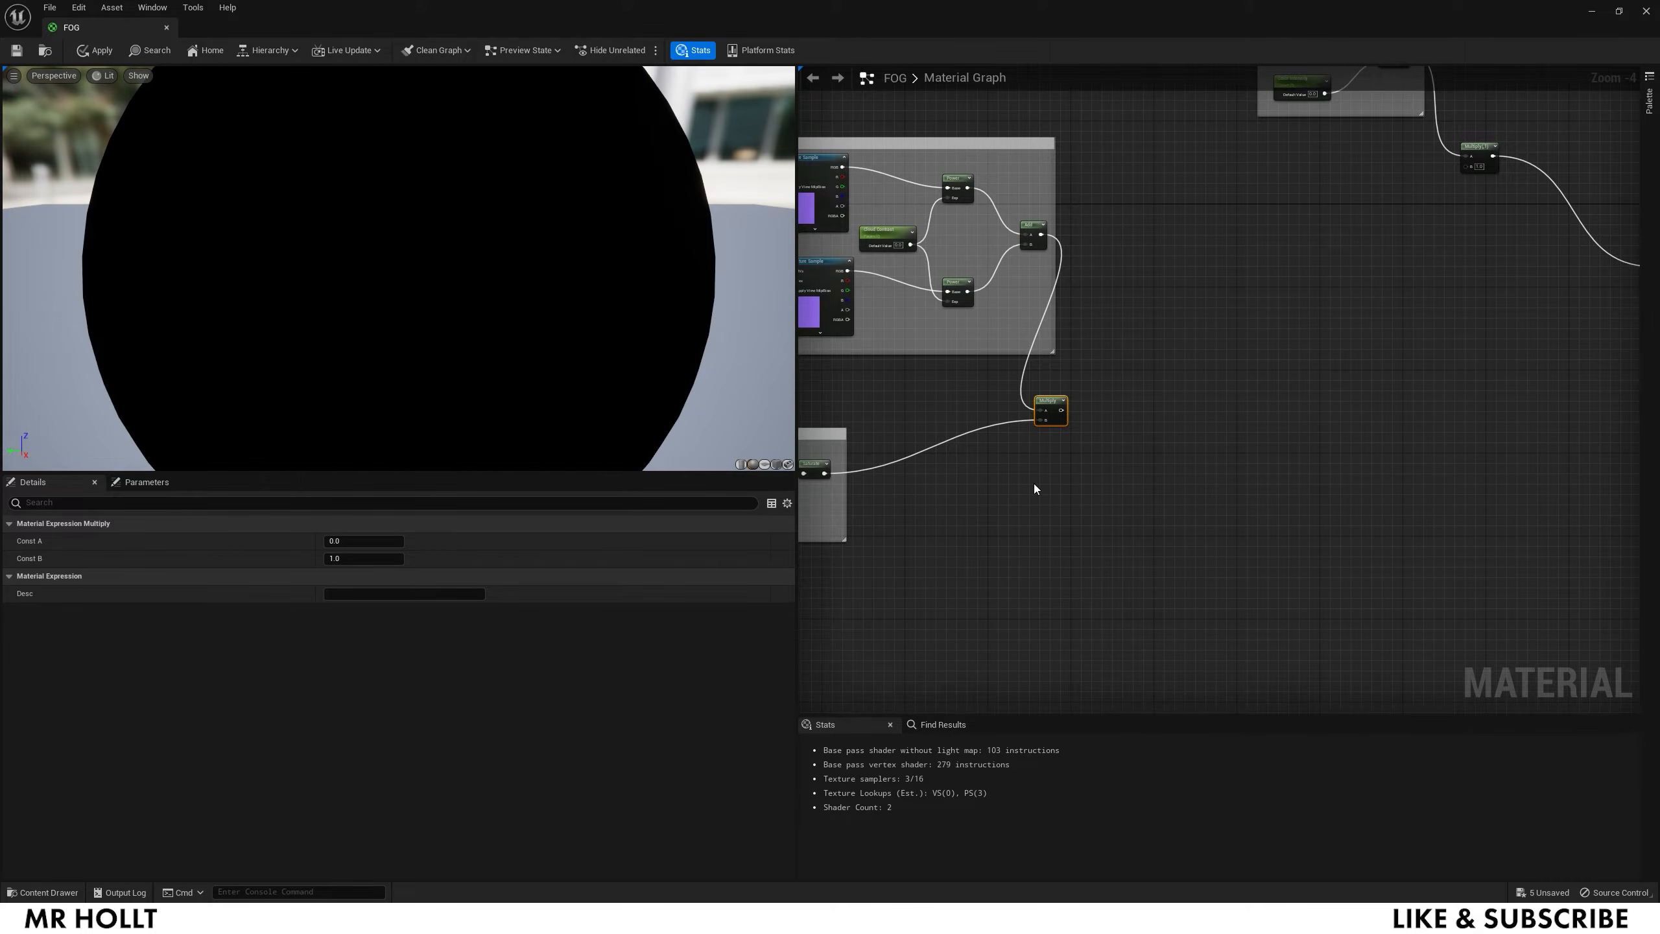
pyautogui.moveTo(1097, 475); pyautogui.dragTo(962, 489, button='right')
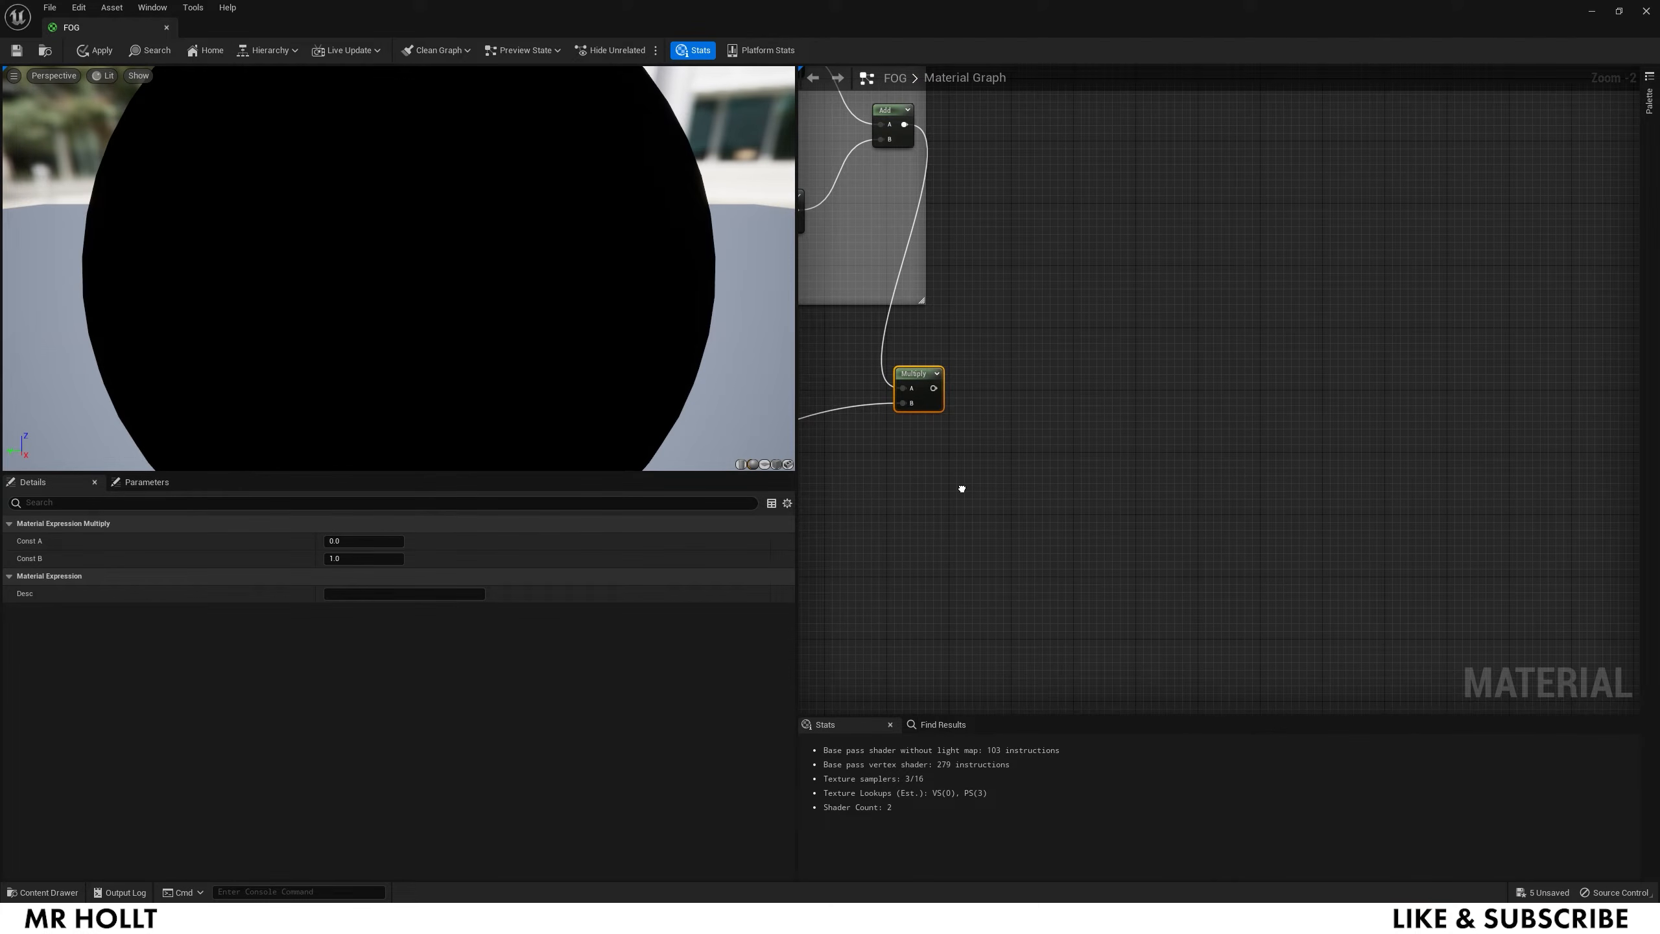
pyautogui.click(1087, 414)
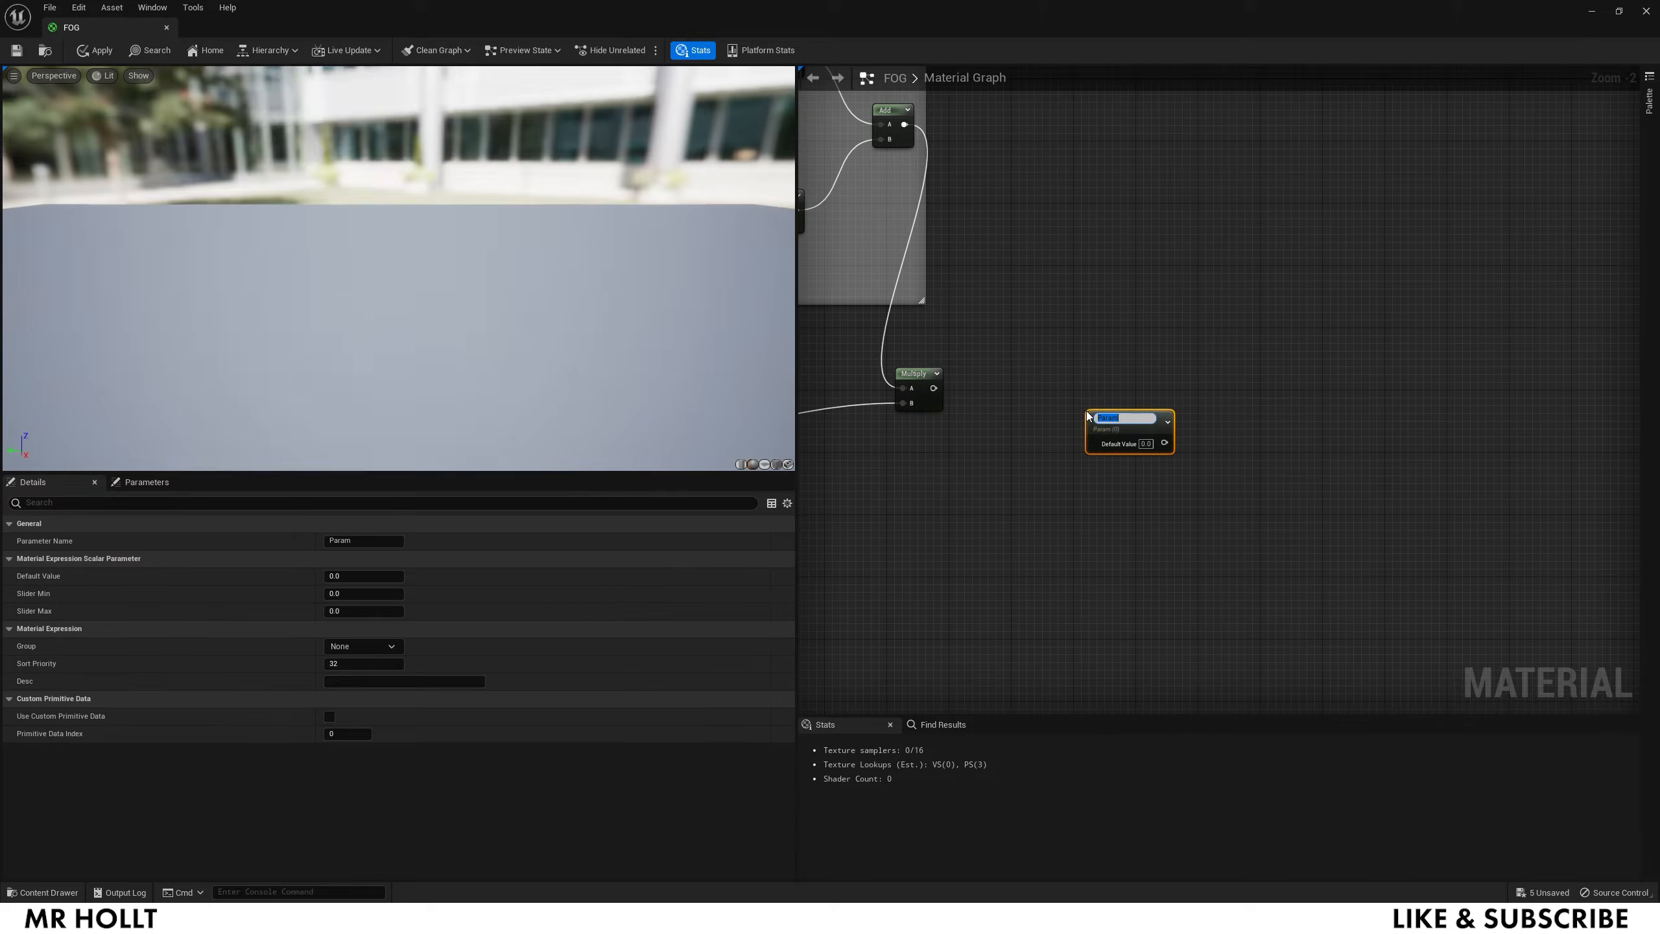
pyautogui.write('GeoDe')
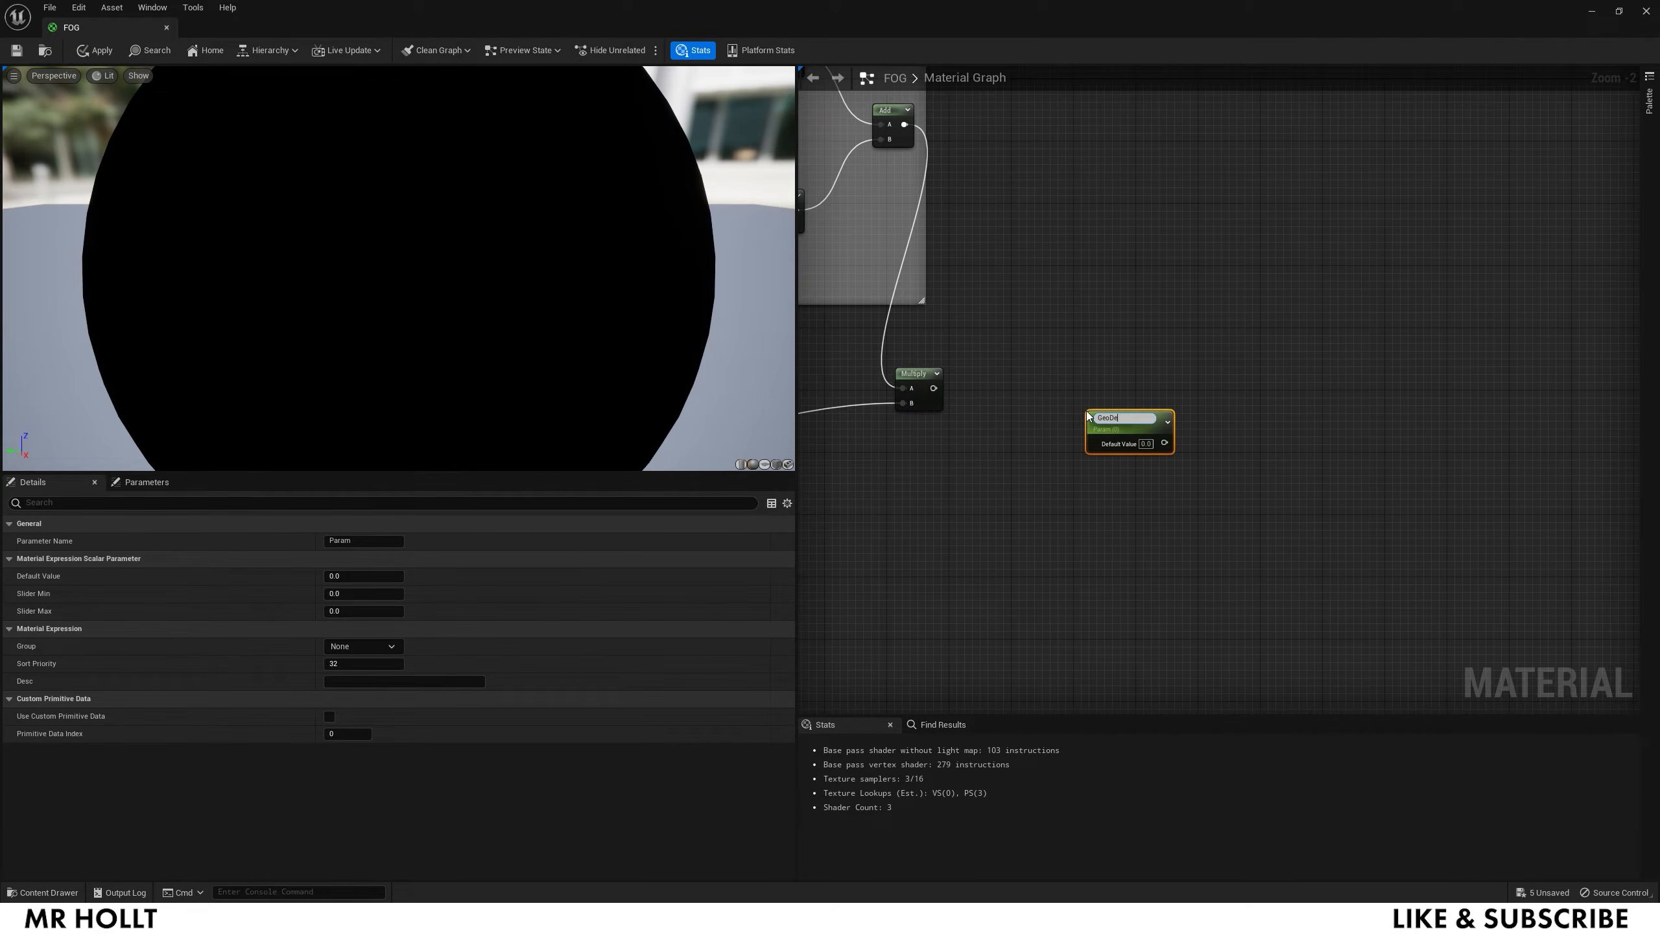
pyautogui.write('pthfadeddistance')
pyautogui.press('Return')
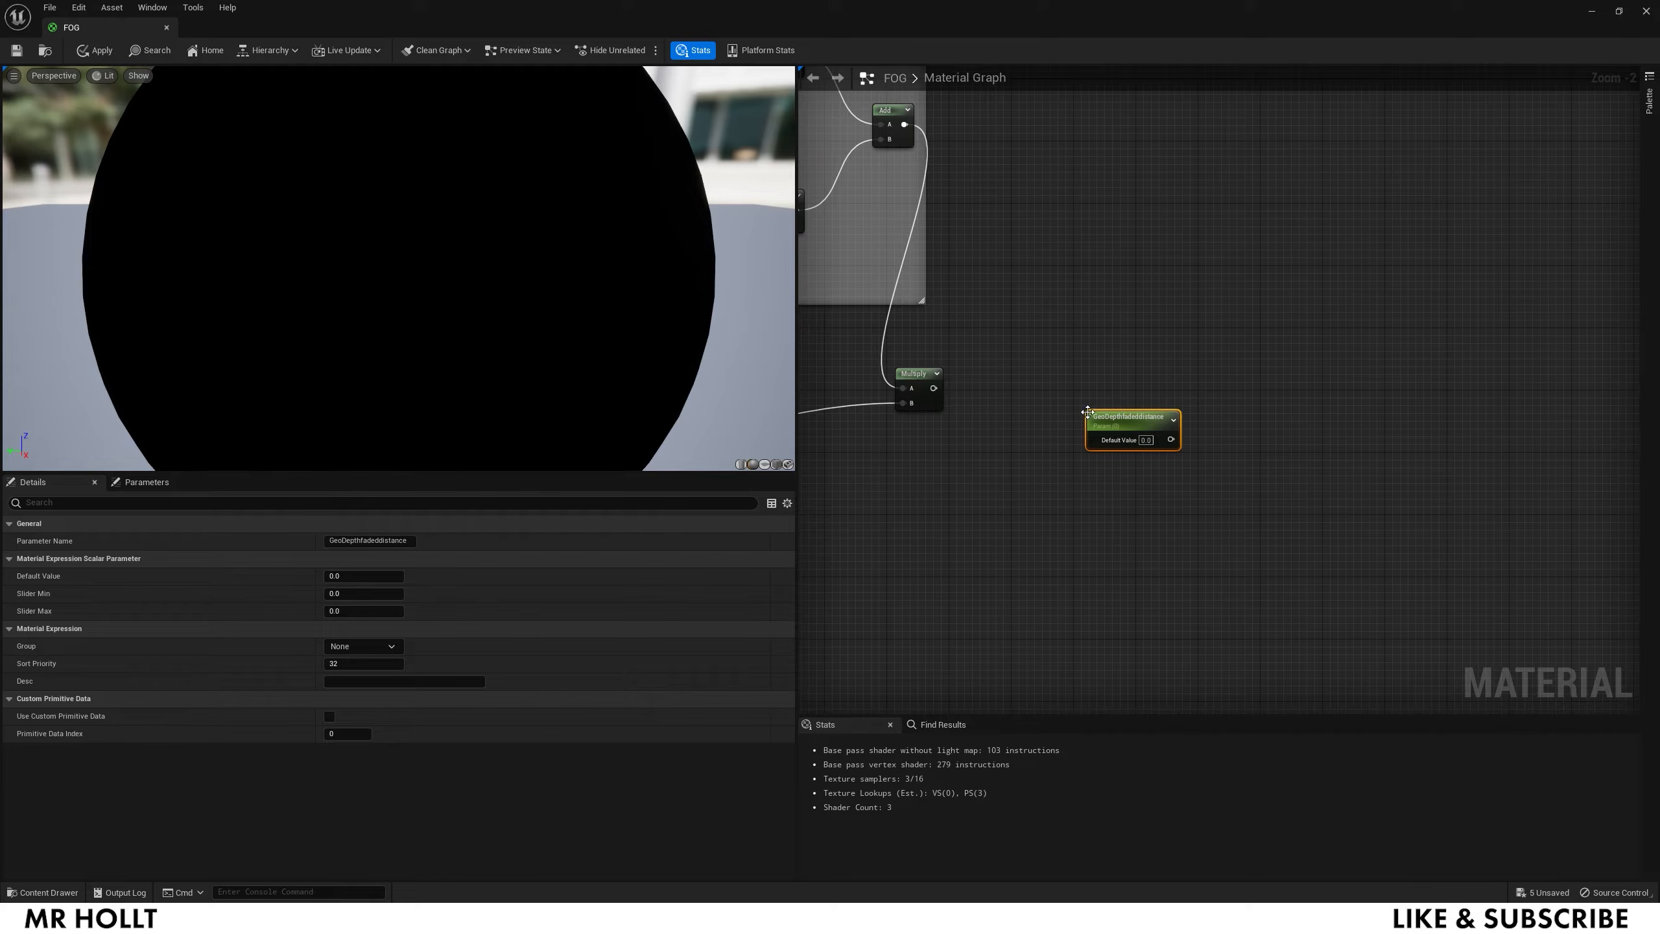
# Step: Add a DepthFade node beside the GeoDepthfadeddistance parameter
pyautogui.moveTo(1265, 419); pyautogui.dragTo(1113, 428, button='right')
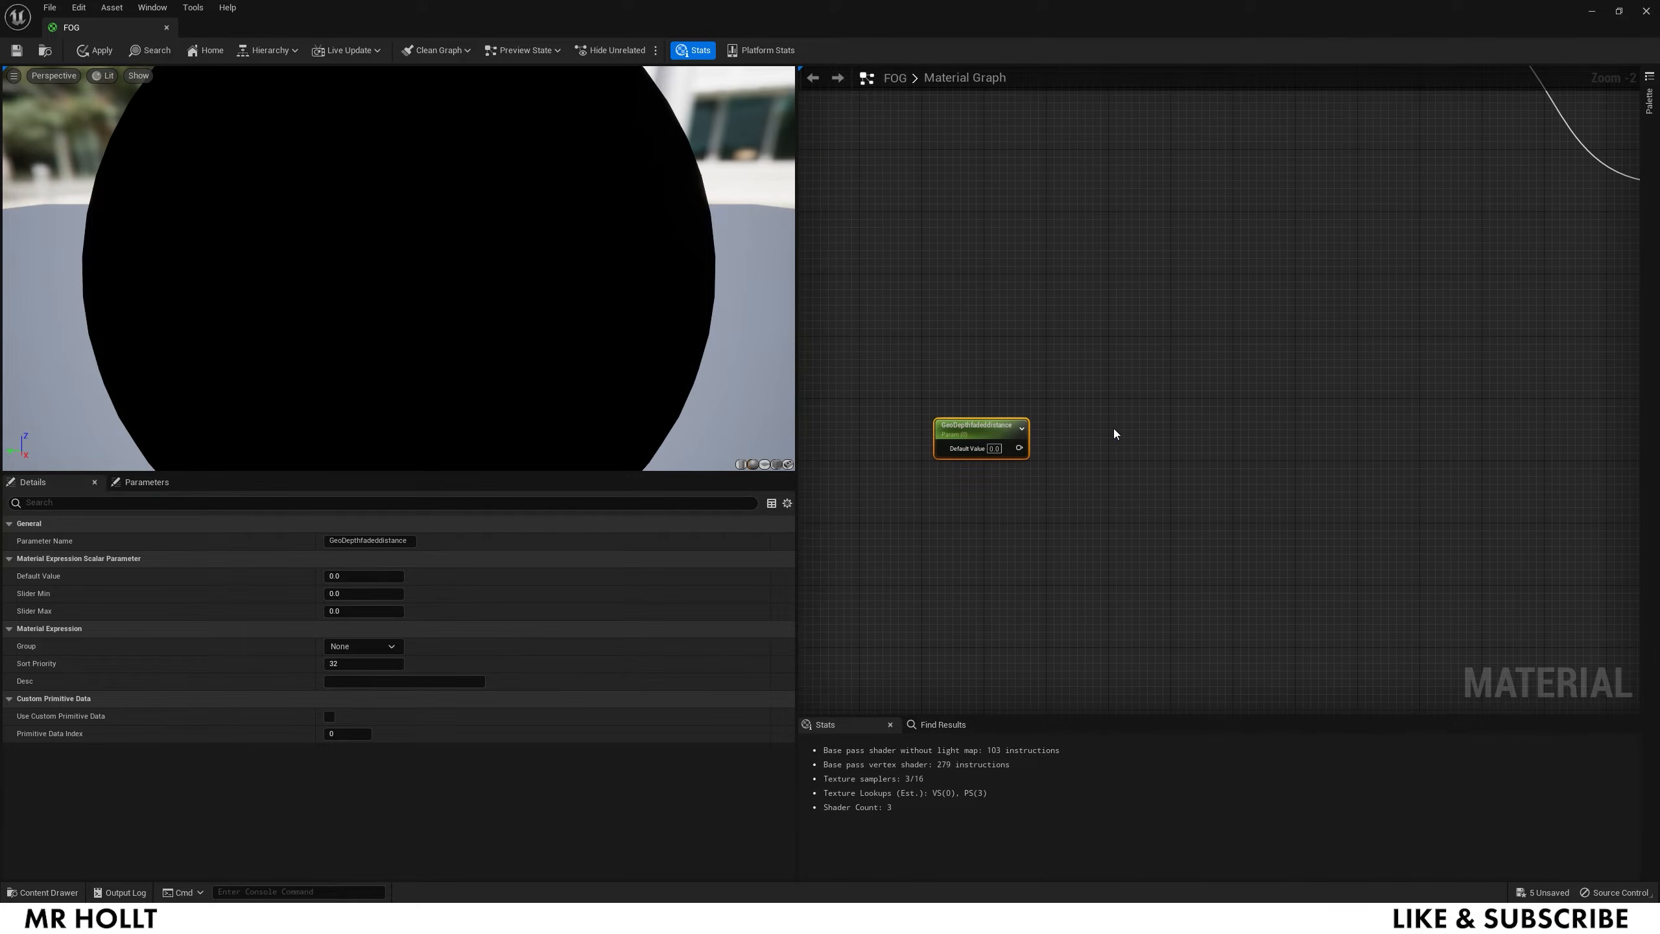
pyautogui.rightClick(1113, 429)
pyautogui.write('DepthF')
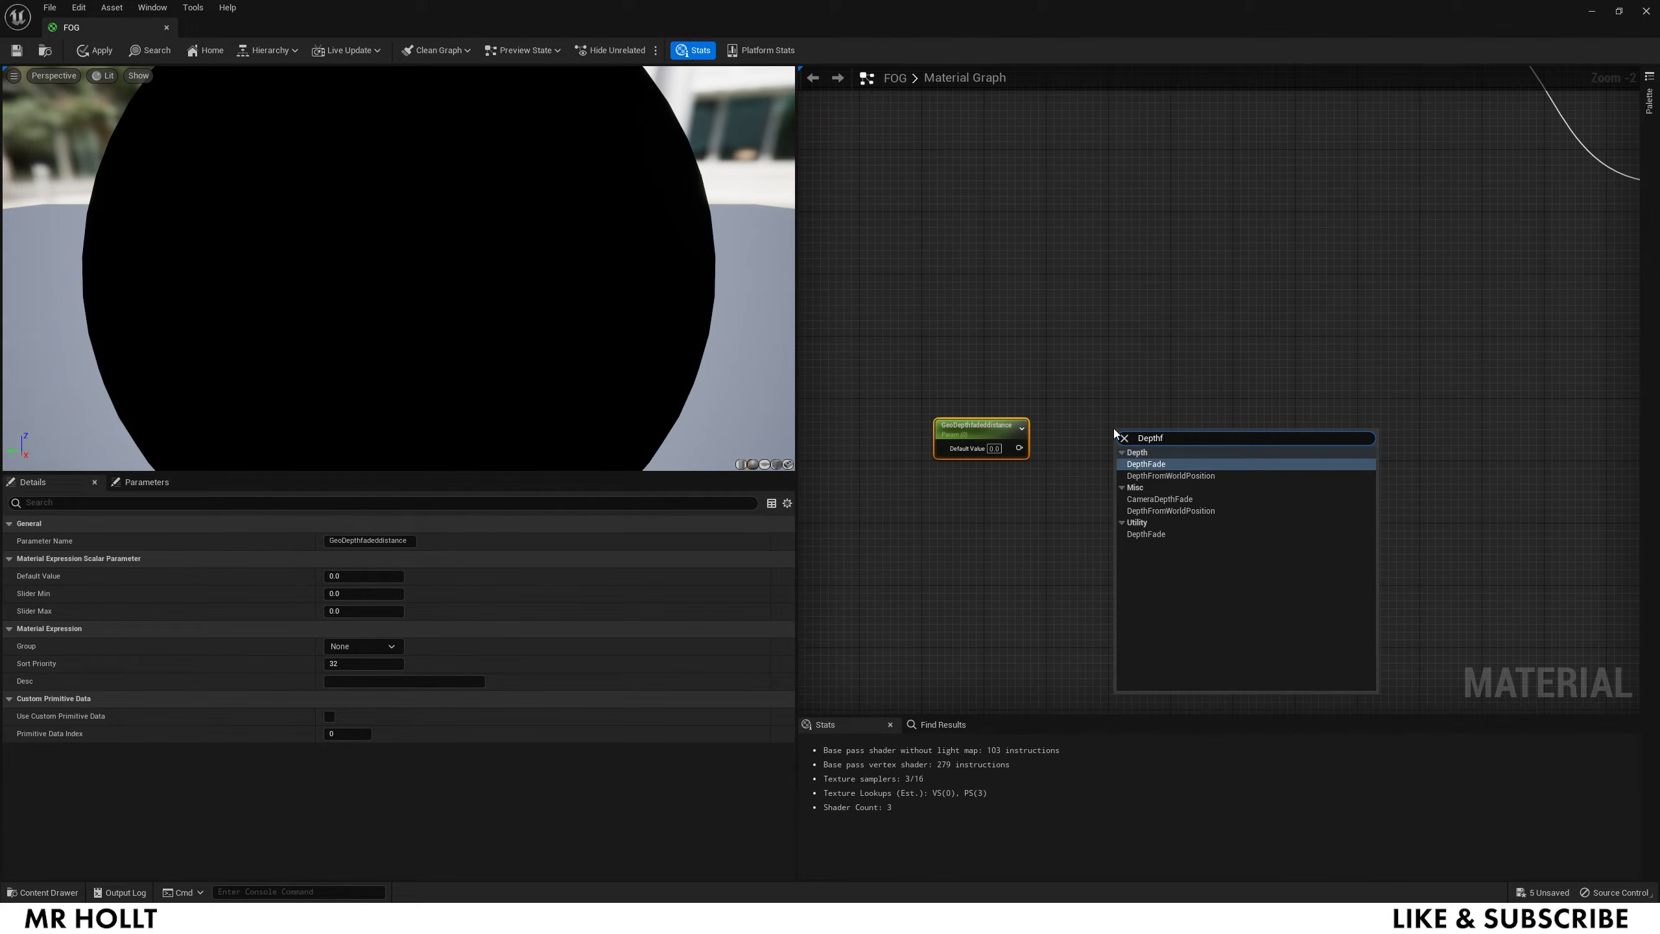
pyautogui.click(1118, 464)
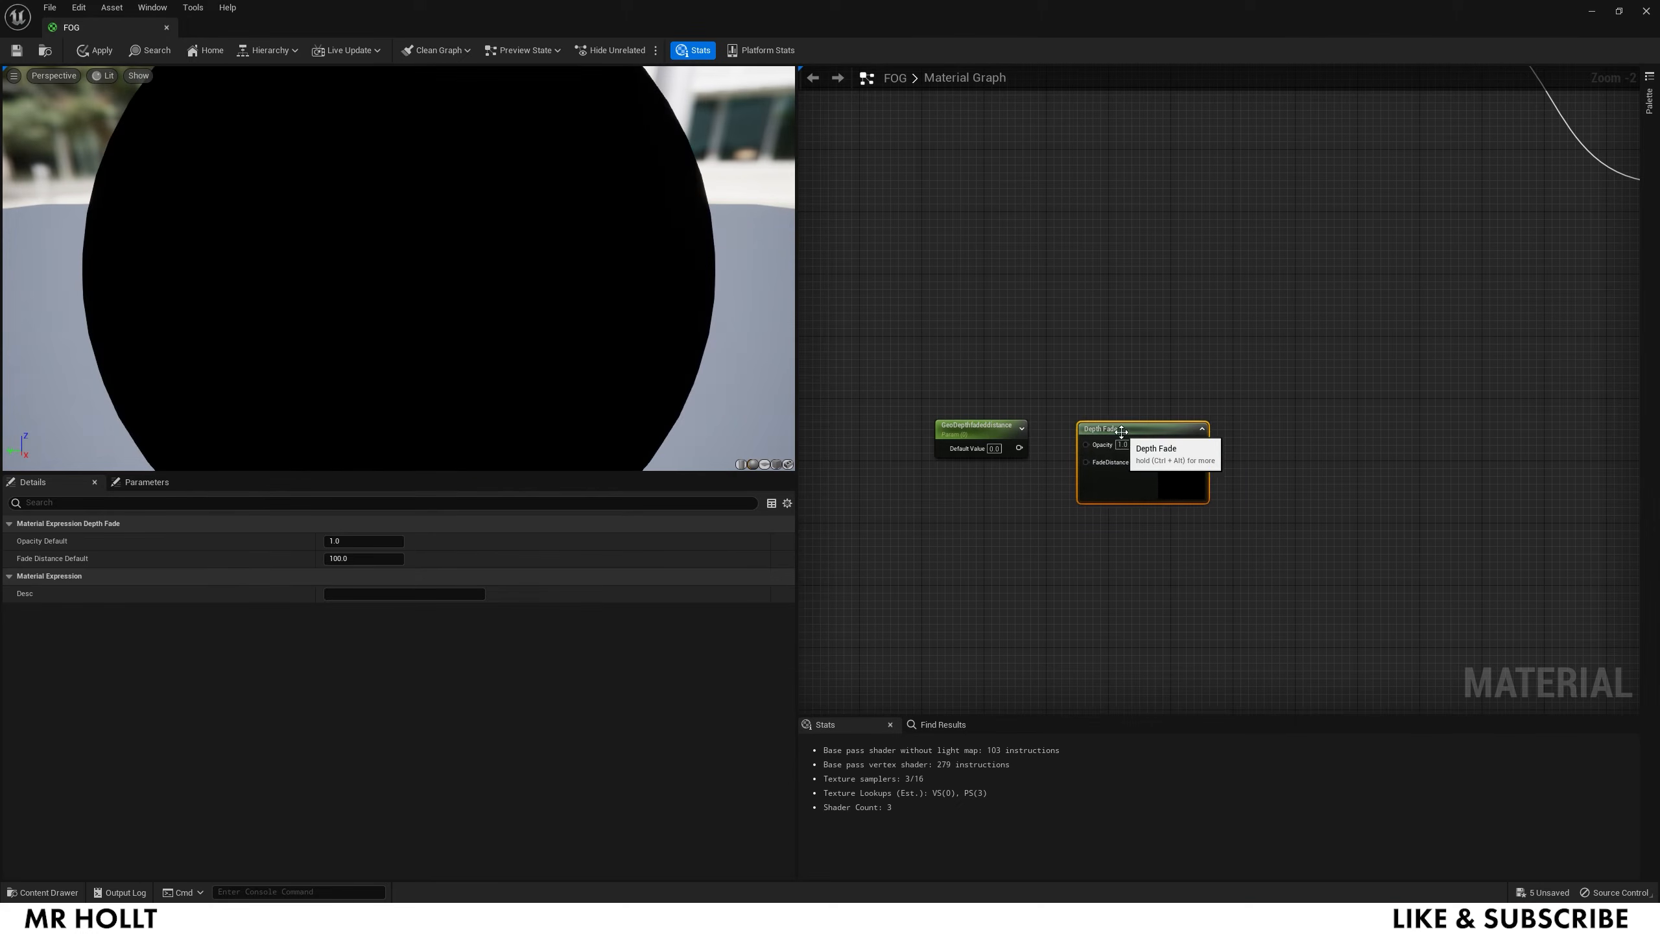
# Step: Add a Saturate node just after the Depth Fade node
pyautogui.moveTo(1279, 439); pyautogui.dragTo(1045, 441, button='right')
pyautogui.rightClick(1060, 457)
pyautogui.write('sat')
pyautogui.click(1087, 524)
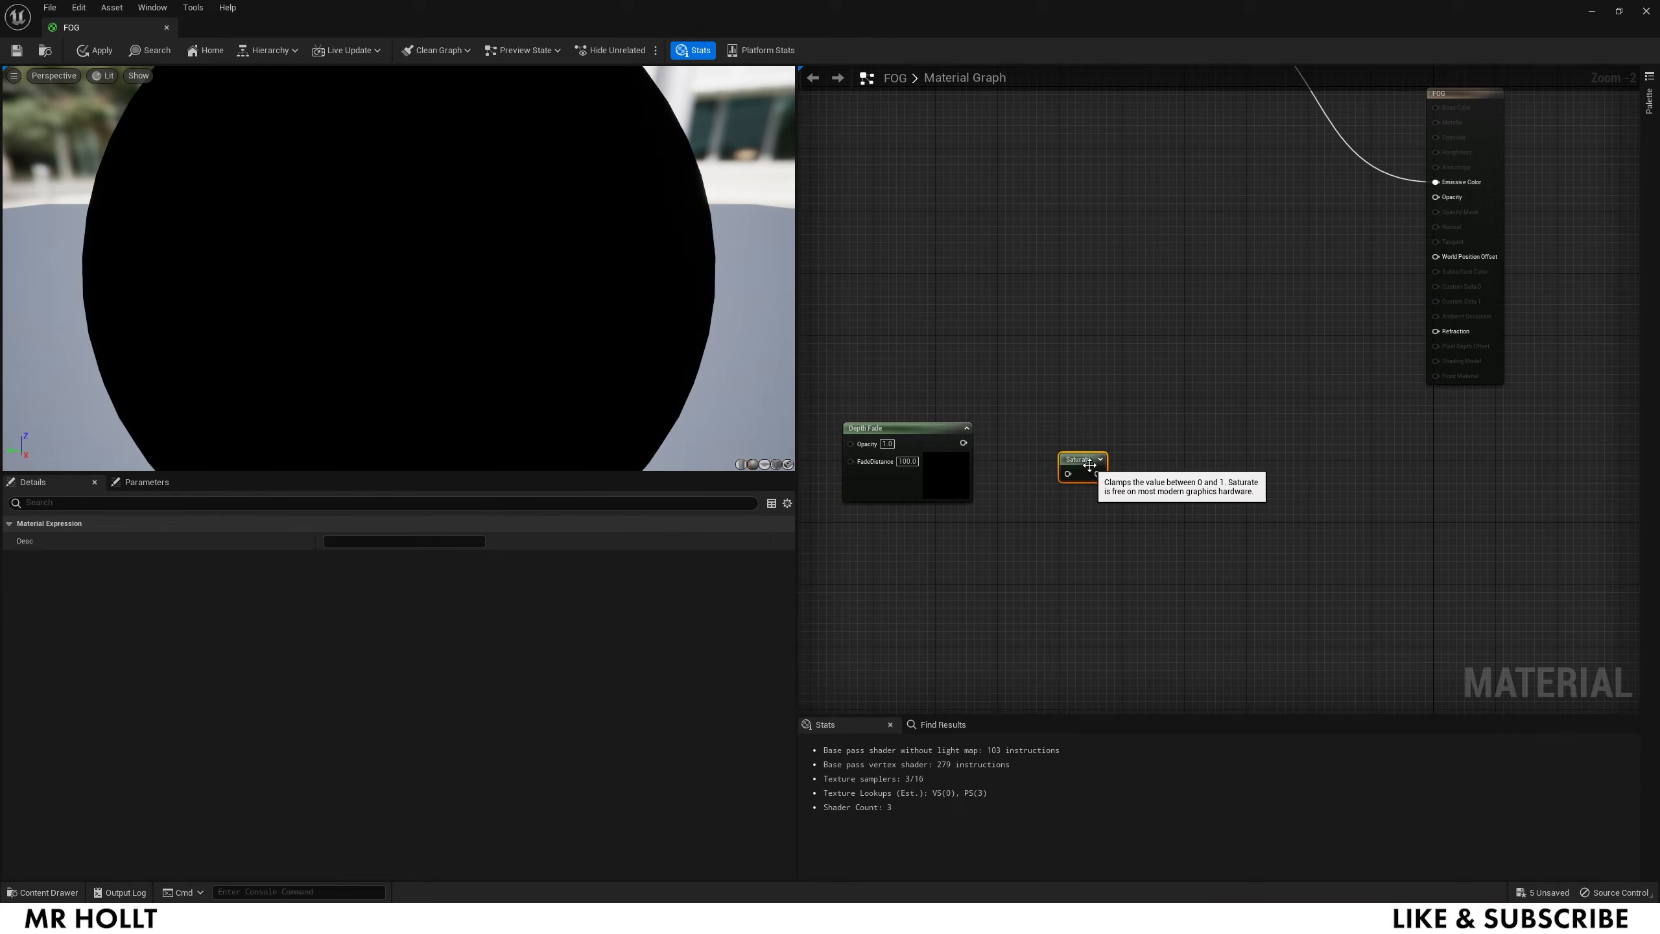
pyautogui.moveTo(1100, 471); pyautogui.dragTo(1064, 443)
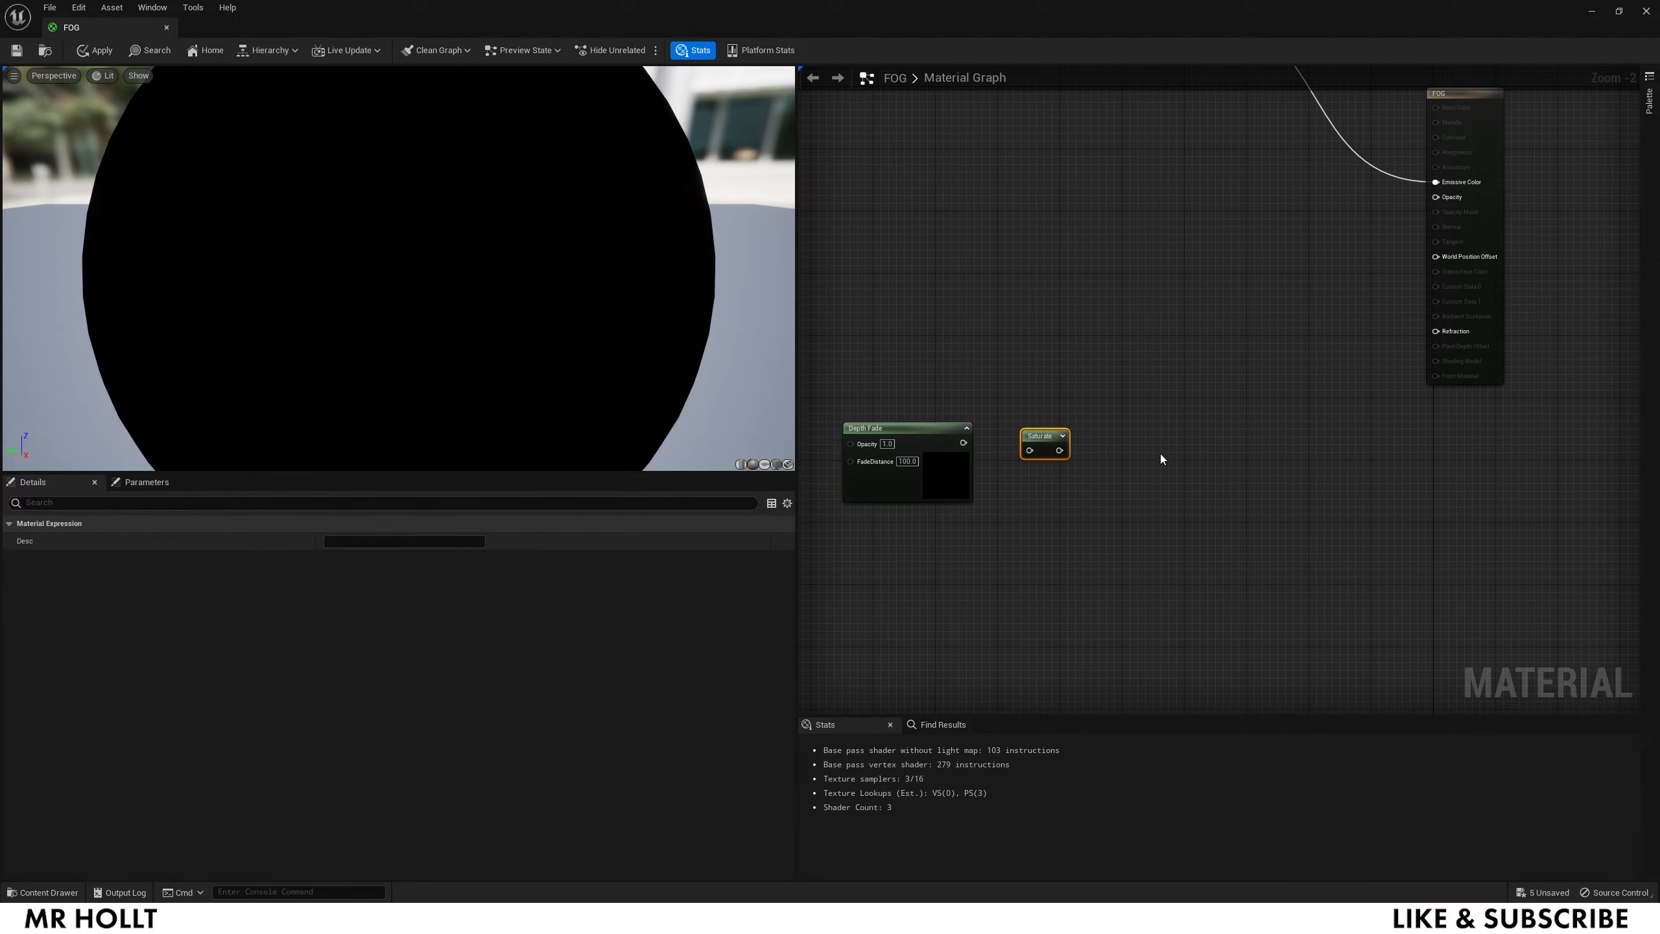
# Step: Add a Multiply node after the new Saturate node
pyautogui.moveTo(1164, 452); pyautogui.dragTo(1072, 434, button='right')
pyautogui.rightClick(1073, 435)
pyautogui.click(1055, 434)
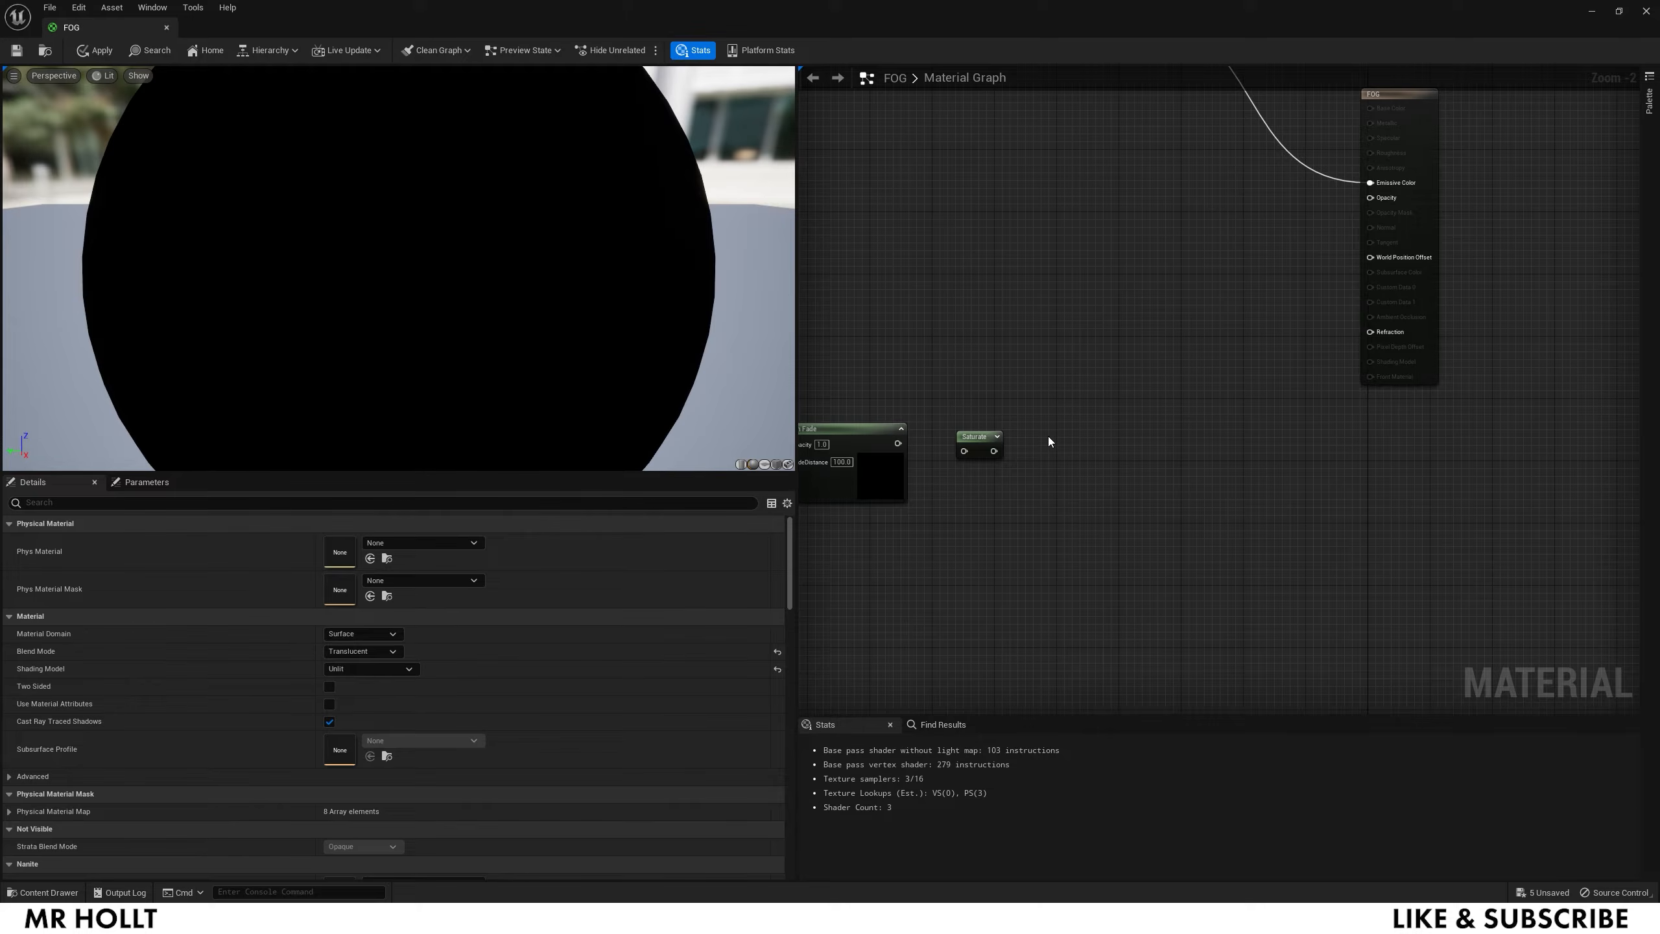
pyautogui.click(1049, 437)
pyautogui.moveTo(1033, 417); pyautogui.dragTo(1299, 293, button='right')
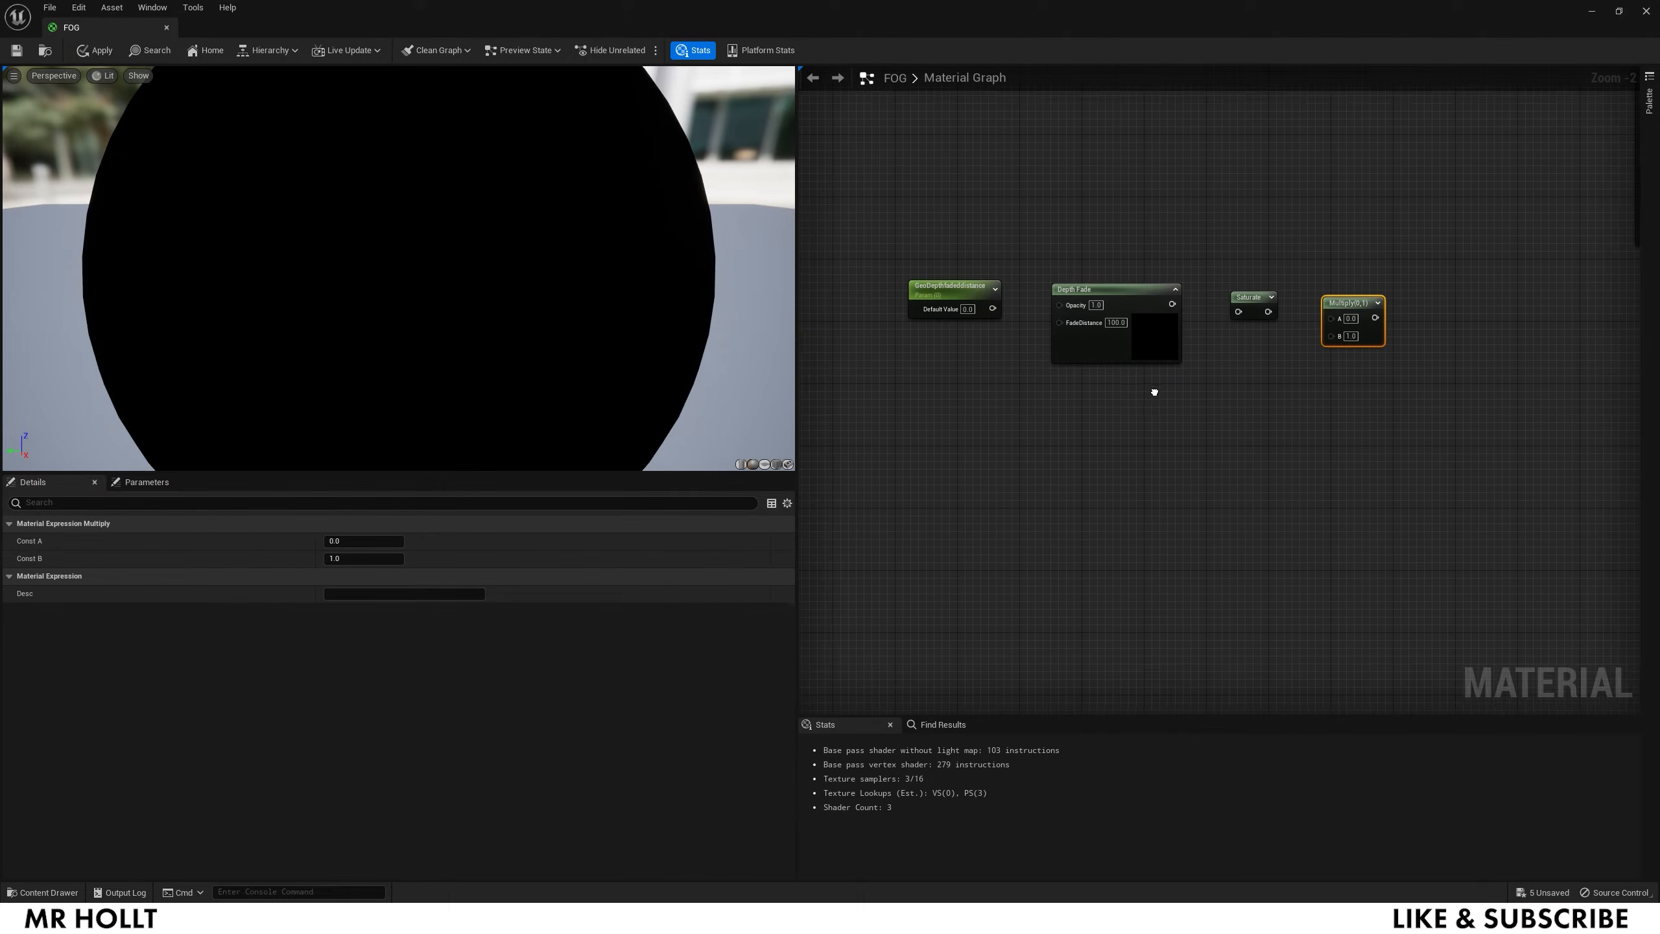
# Step: Connect GeoDepthfadeddistance to the Depth Fade's FadeDistance input and the cloud and depth-fade Multiply to its Opacity input
pyautogui.click(897, 377)
pyautogui.moveTo(897, 377); pyautogui.dragTo(1031, 327)
pyautogui.scroll(-2, 965, 308)
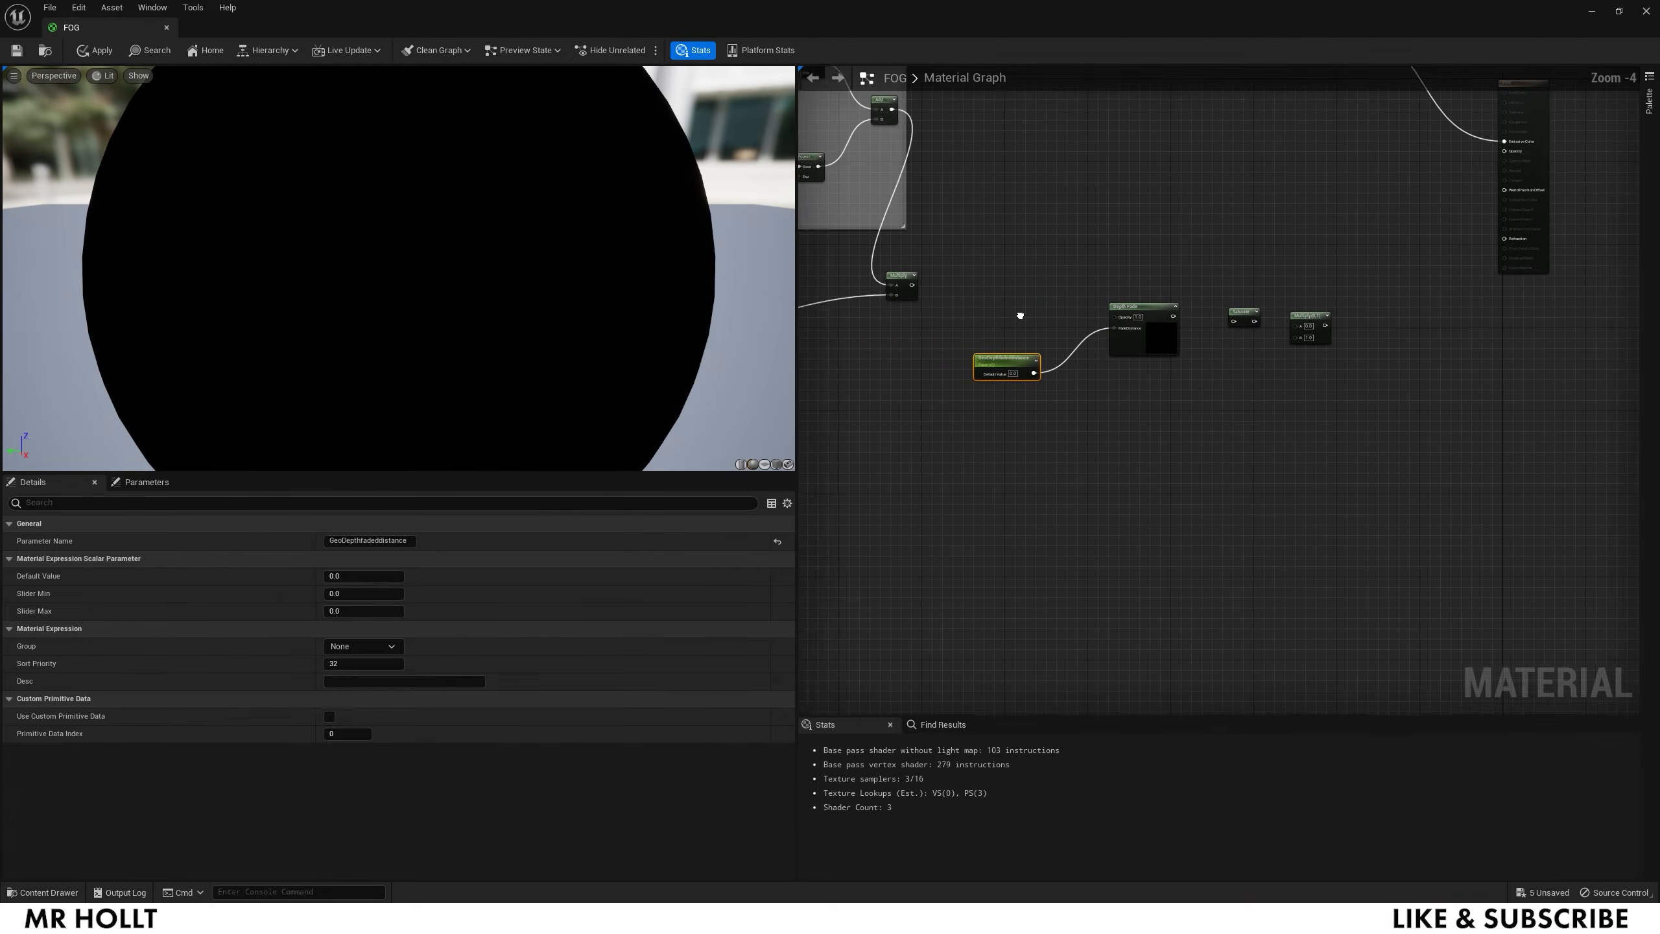
pyautogui.moveTo(937, 292); pyautogui.dragTo(1137, 325)
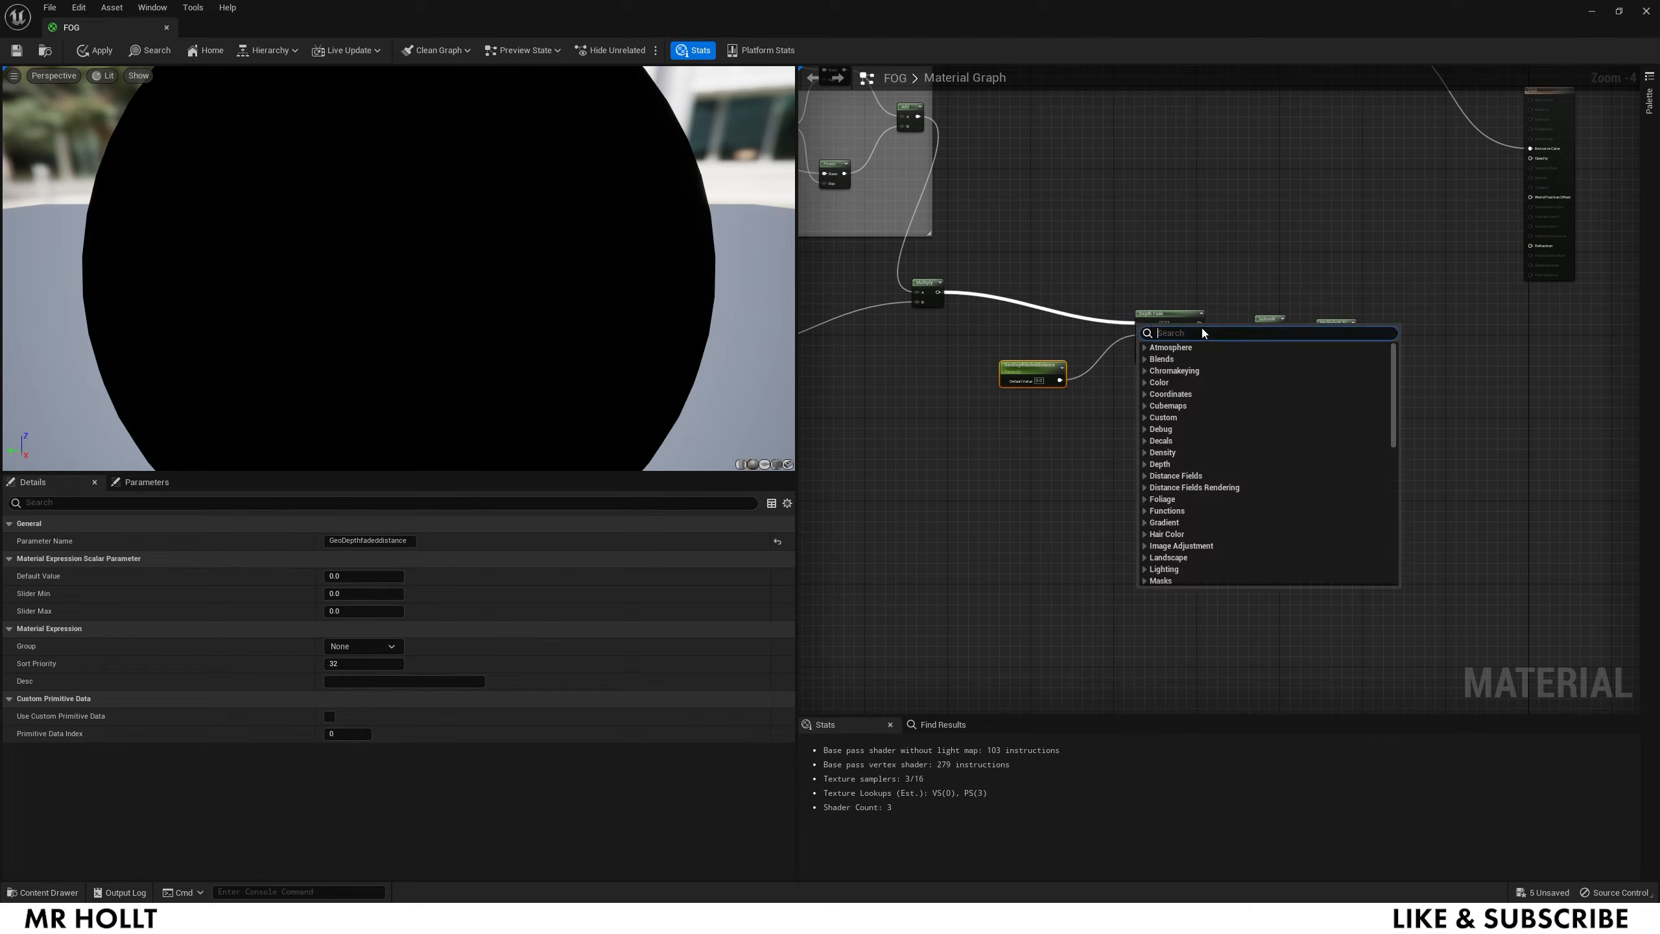
pyautogui.click(1102, 254)
pyautogui.moveTo(938, 293); pyautogui.dragTo(1144, 331)
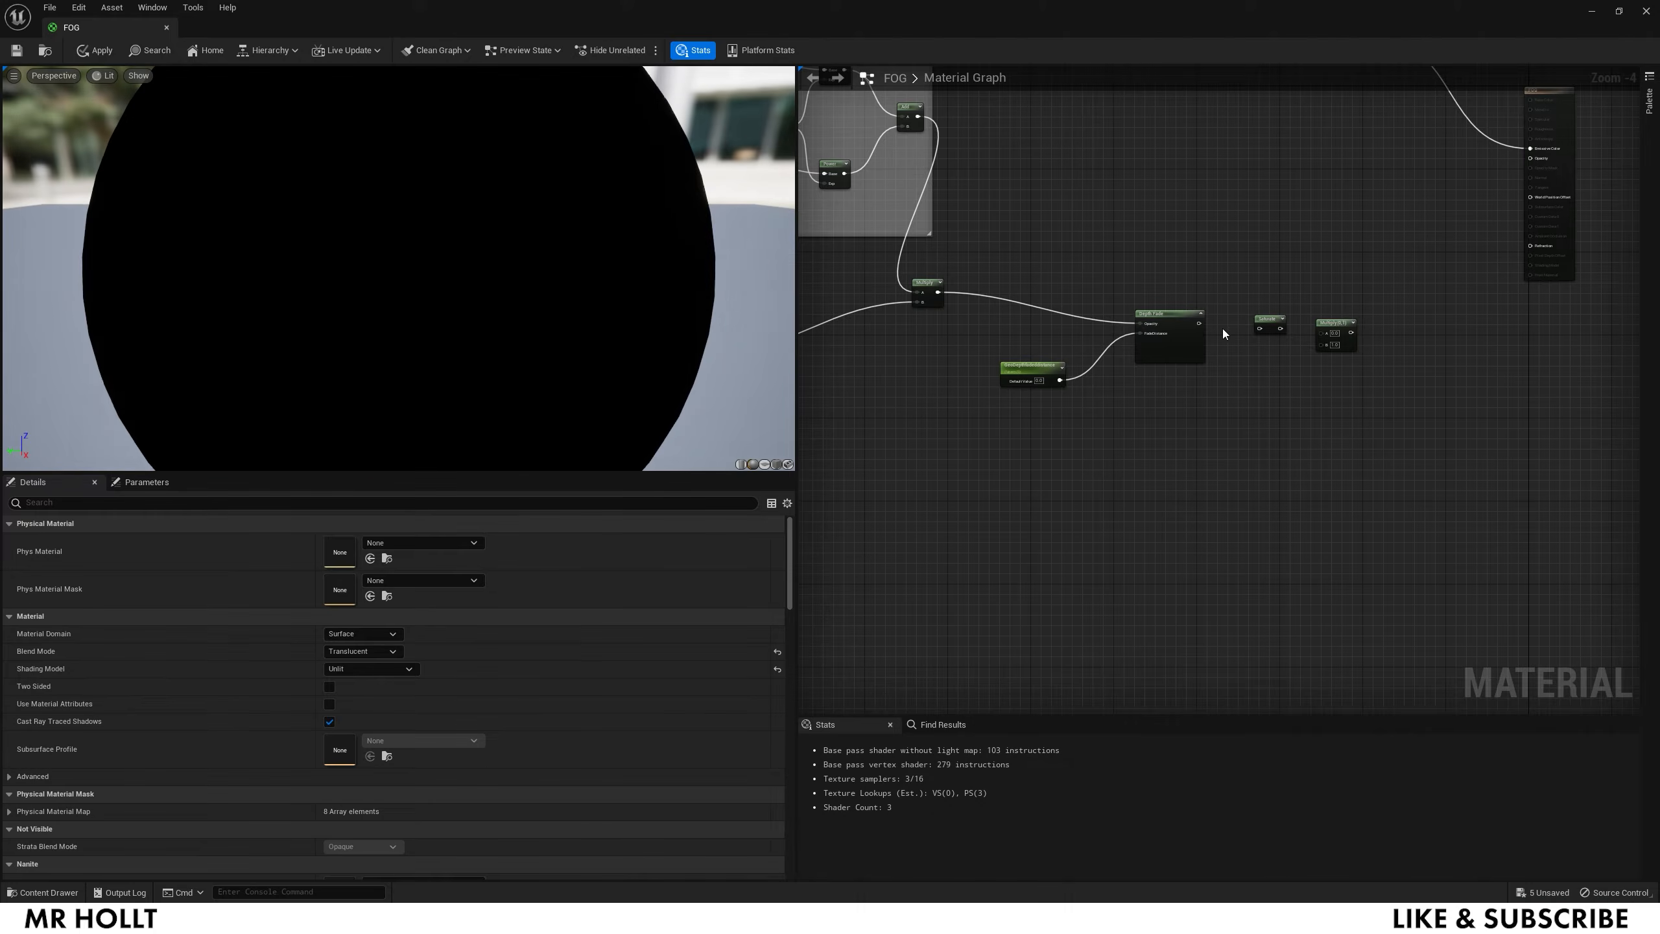
# Step: Connect the Depth Fade output through the Saturate node into input A of the new Multiply
pyautogui.moveTo(1221, 328); pyautogui.dragTo(1087, 340, button='right')
pyautogui.moveTo(1070, 345); pyautogui.dragTo(1194, 355)
# Step: Add a scalar parameter named FresnelExponent below the GeoDepthfadeddistance parameter
pyautogui.moveTo(1096, 405); pyautogui.dragTo(1061, 360, button='right')
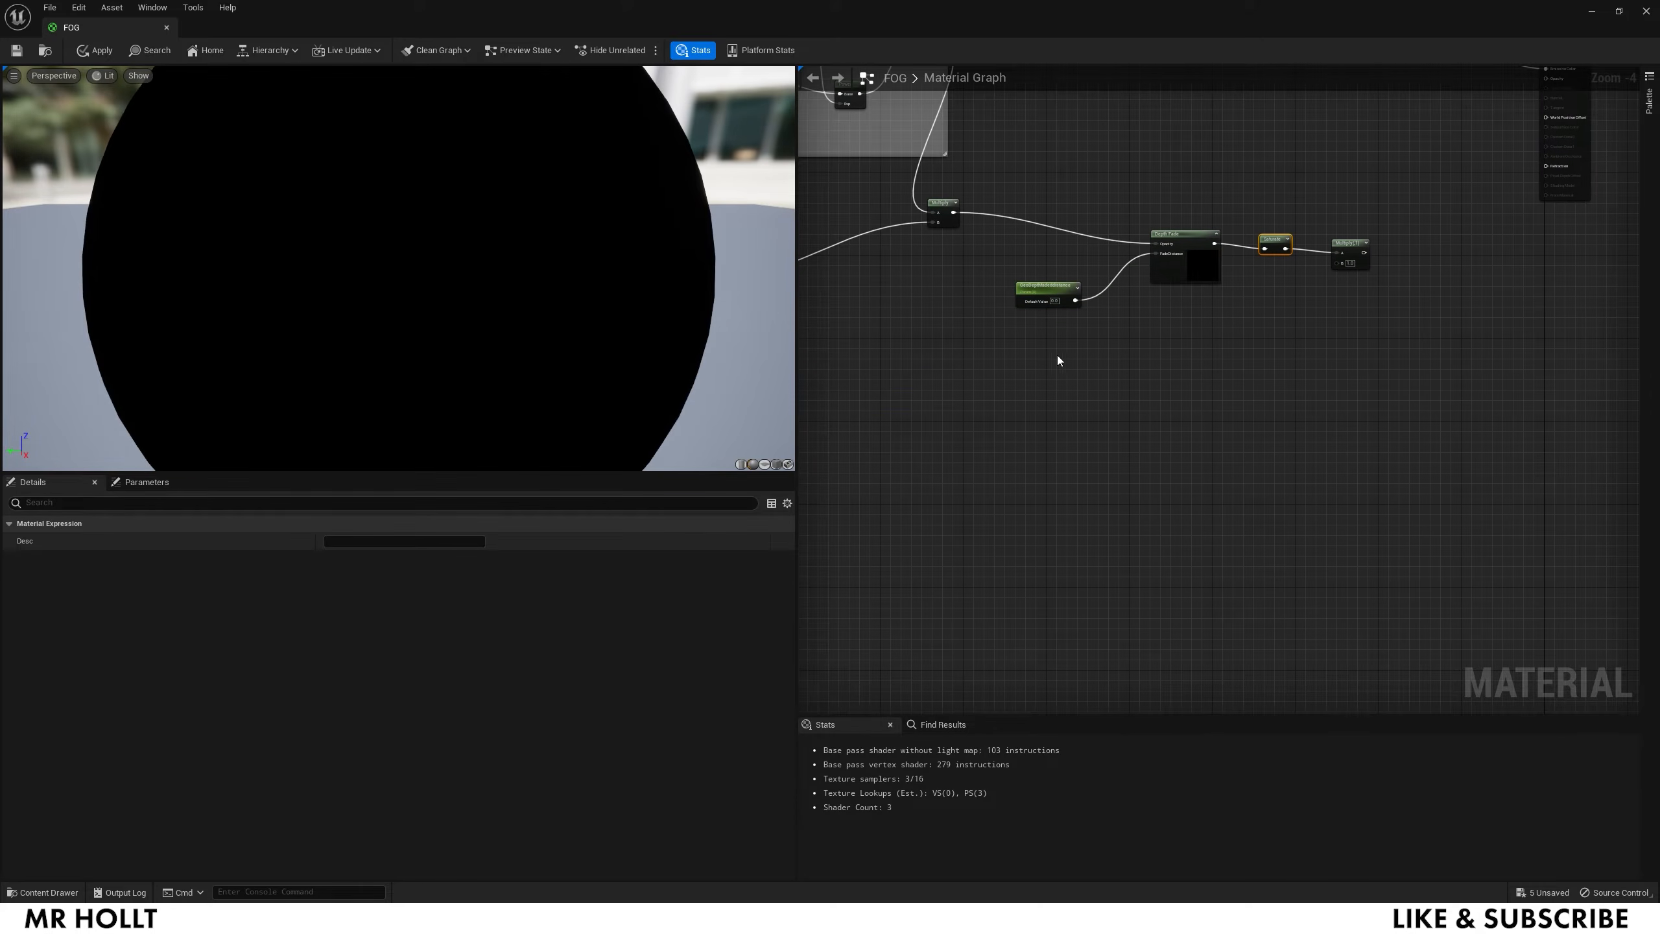
pyautogui.click(981, 369)
pyautogui.scroll(1, 1052, 364)
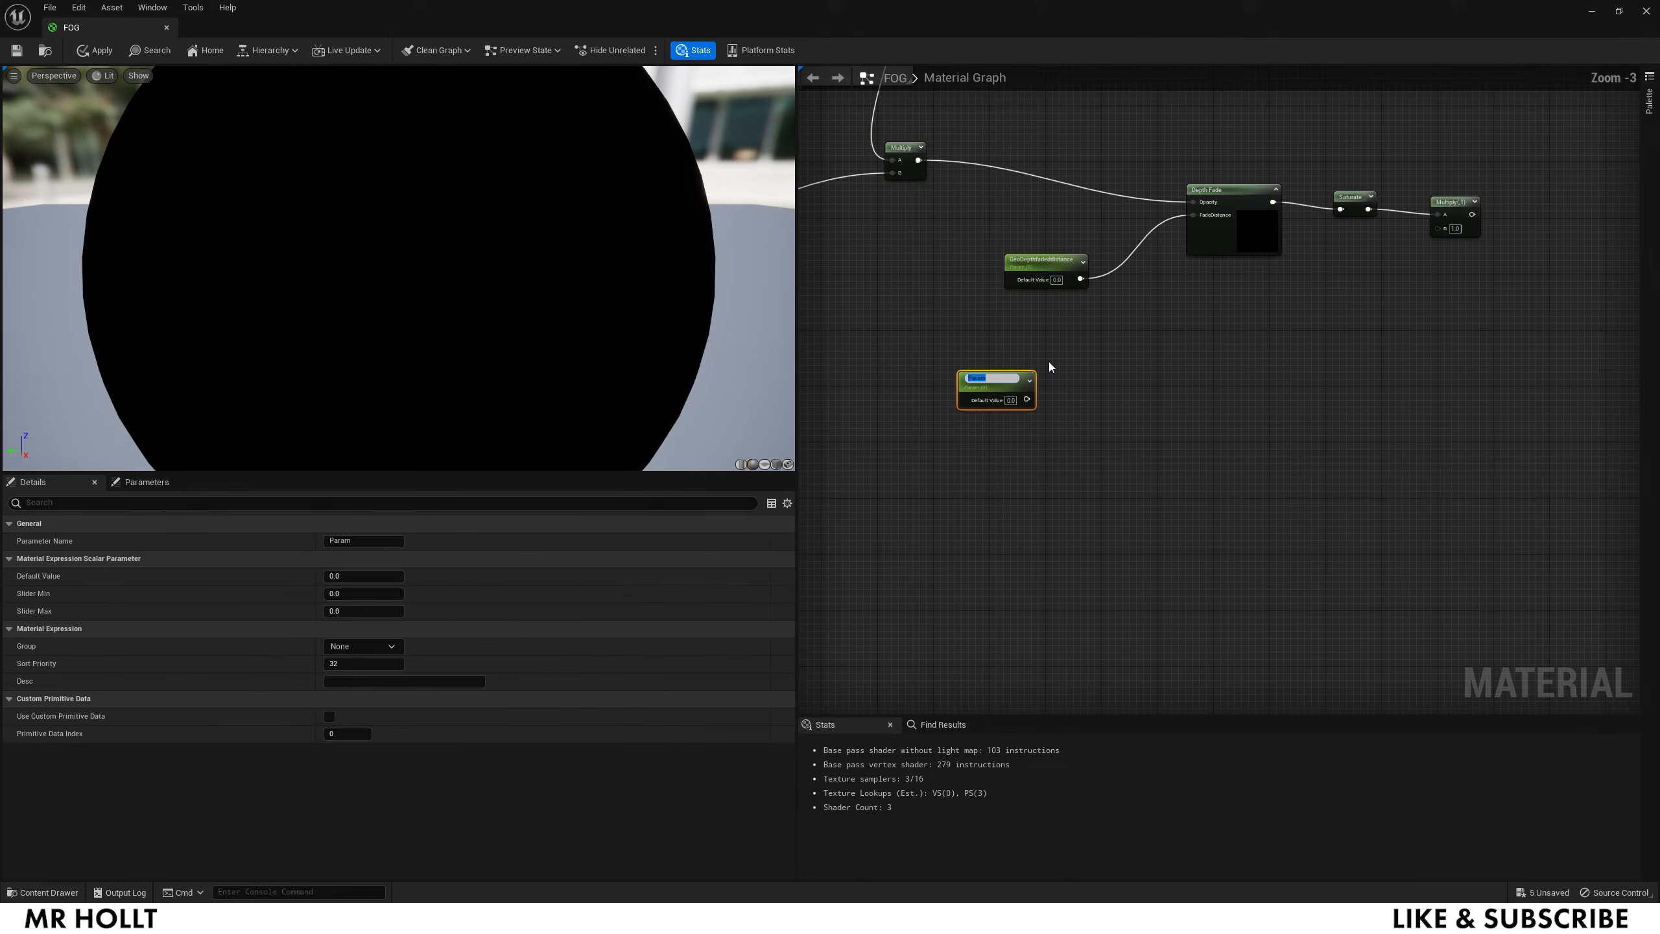
pyautogui.write('F')
pyautogui.click(1055, 441)
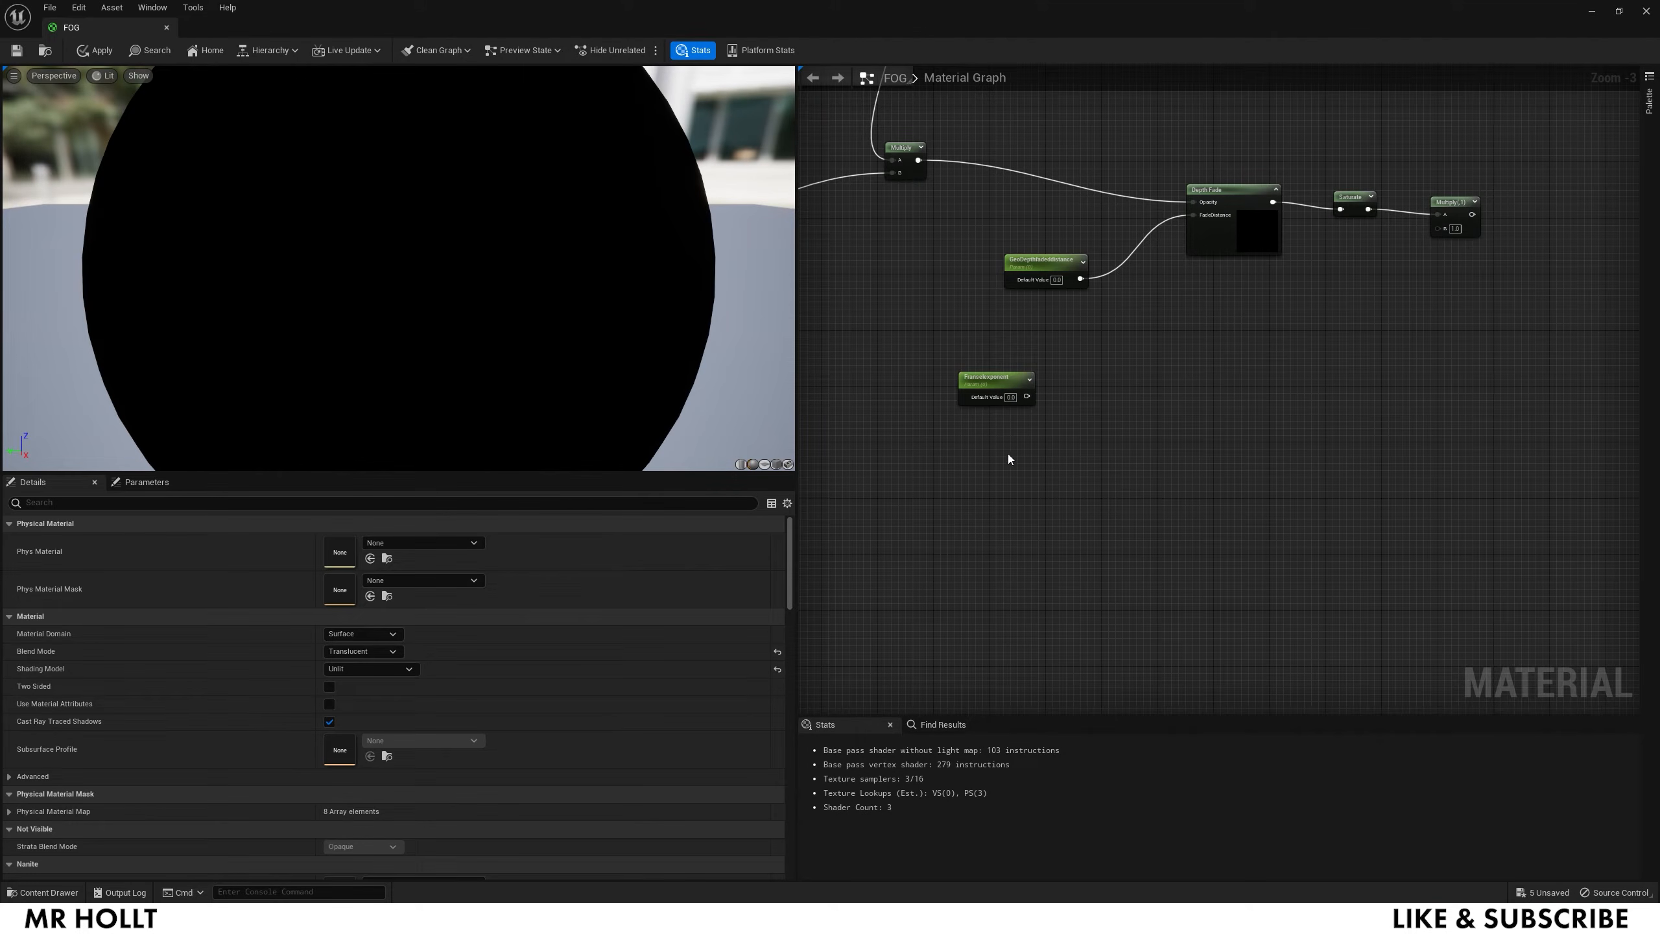
# Step: Add a VertexNormalWS node directly beneath the FresnelExponent parameter
pyautogui.rightClick(993, 457)
pyautogui.write('const')
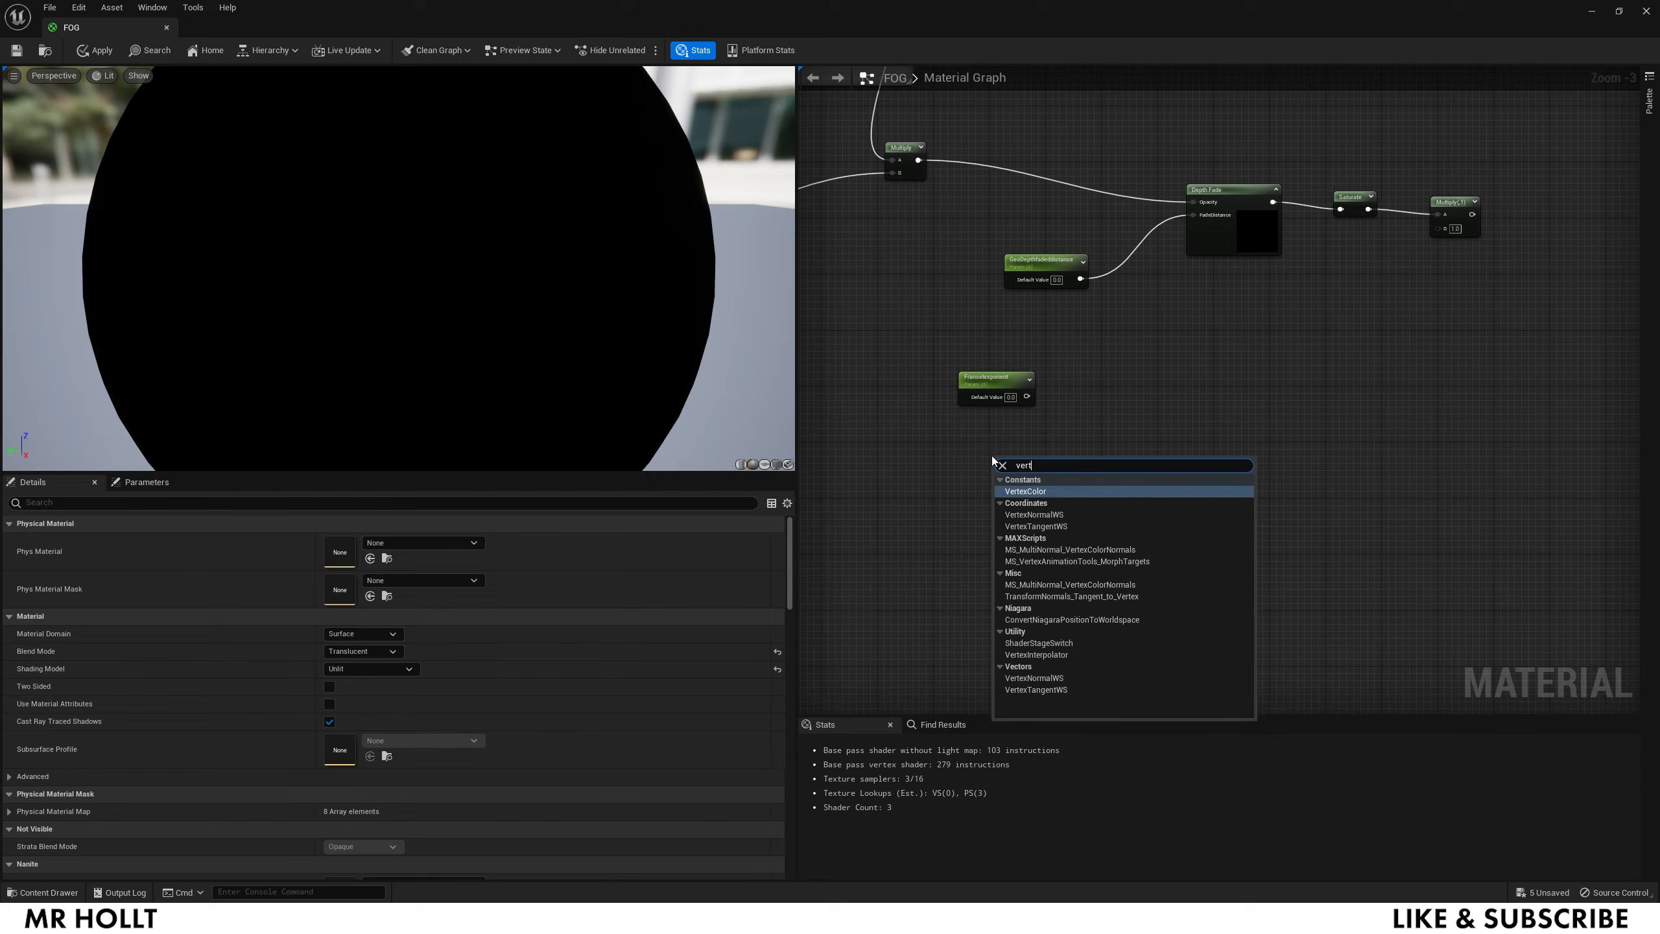
pyautogui.click(1017, 514)
pyautogui.moveTo(1016, 451)
pyautogui.mouseDown()
pyautogui.moveTo(985, 437)
pyautogui.moveTo(1008, 452)
pyautogui.mouseUp()
pyautogui.moveTo(1015, 456); pyautogui.dragTo(991, 423)
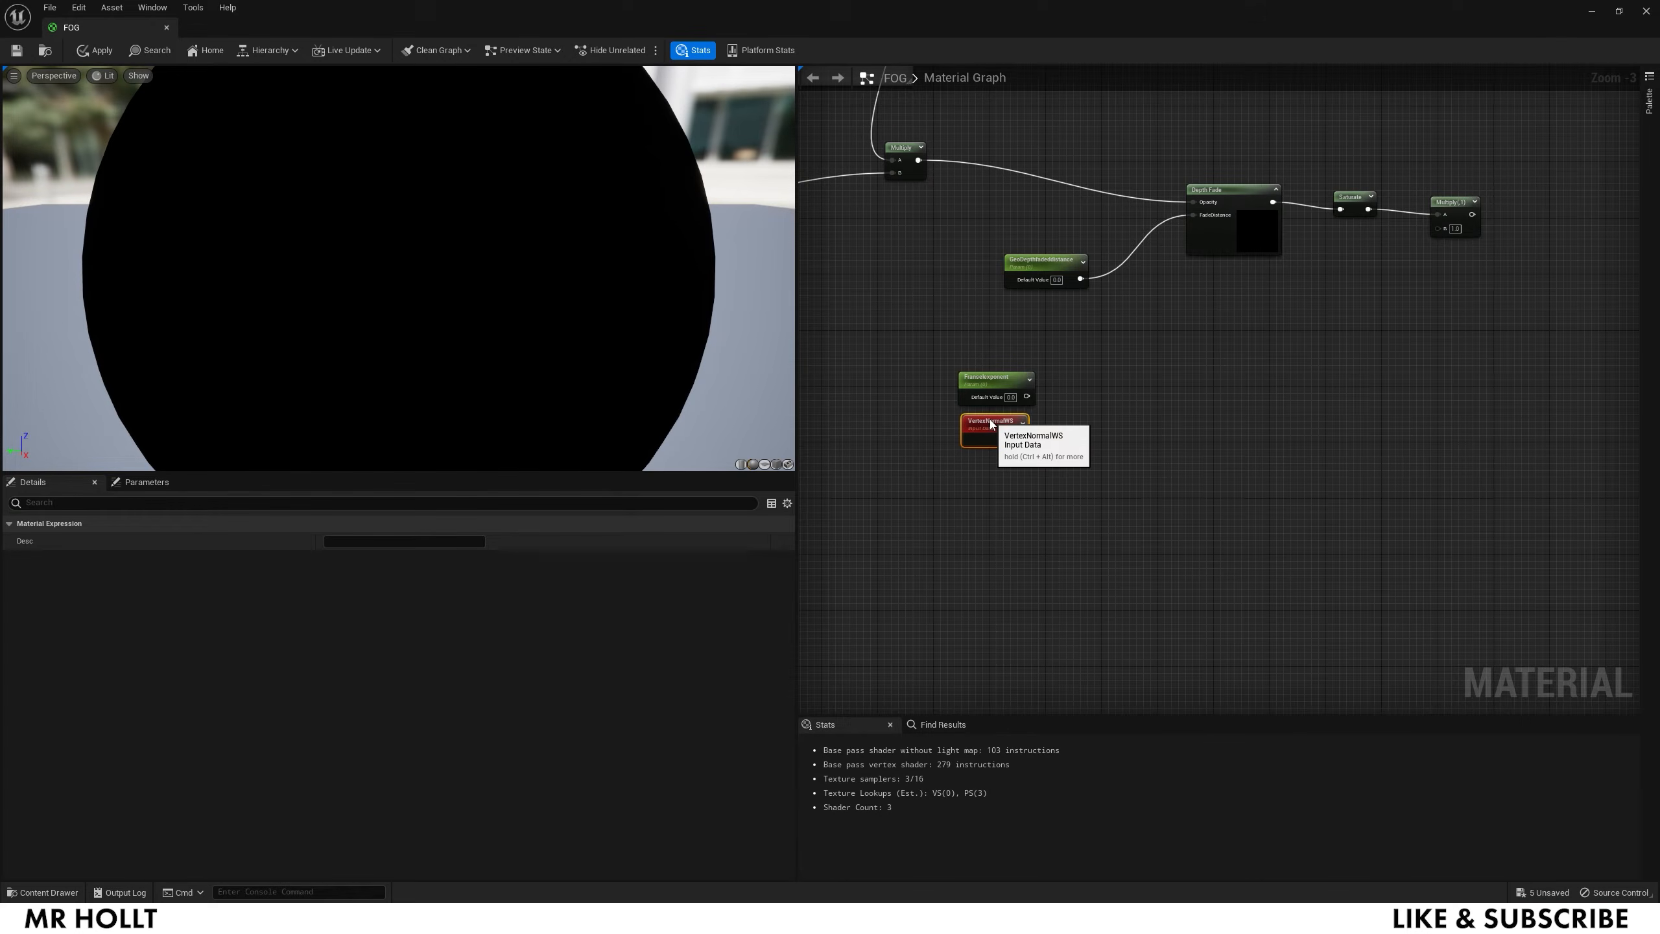
# Step: Add a Fresnel node and connect FresnelExponent to its ExponentIn and VertexNormalWS to its Normal input
pyautogui.rightClick(1087, 387)
pyautogui.write('fresnel')
pyautogui.click(1105, 466)
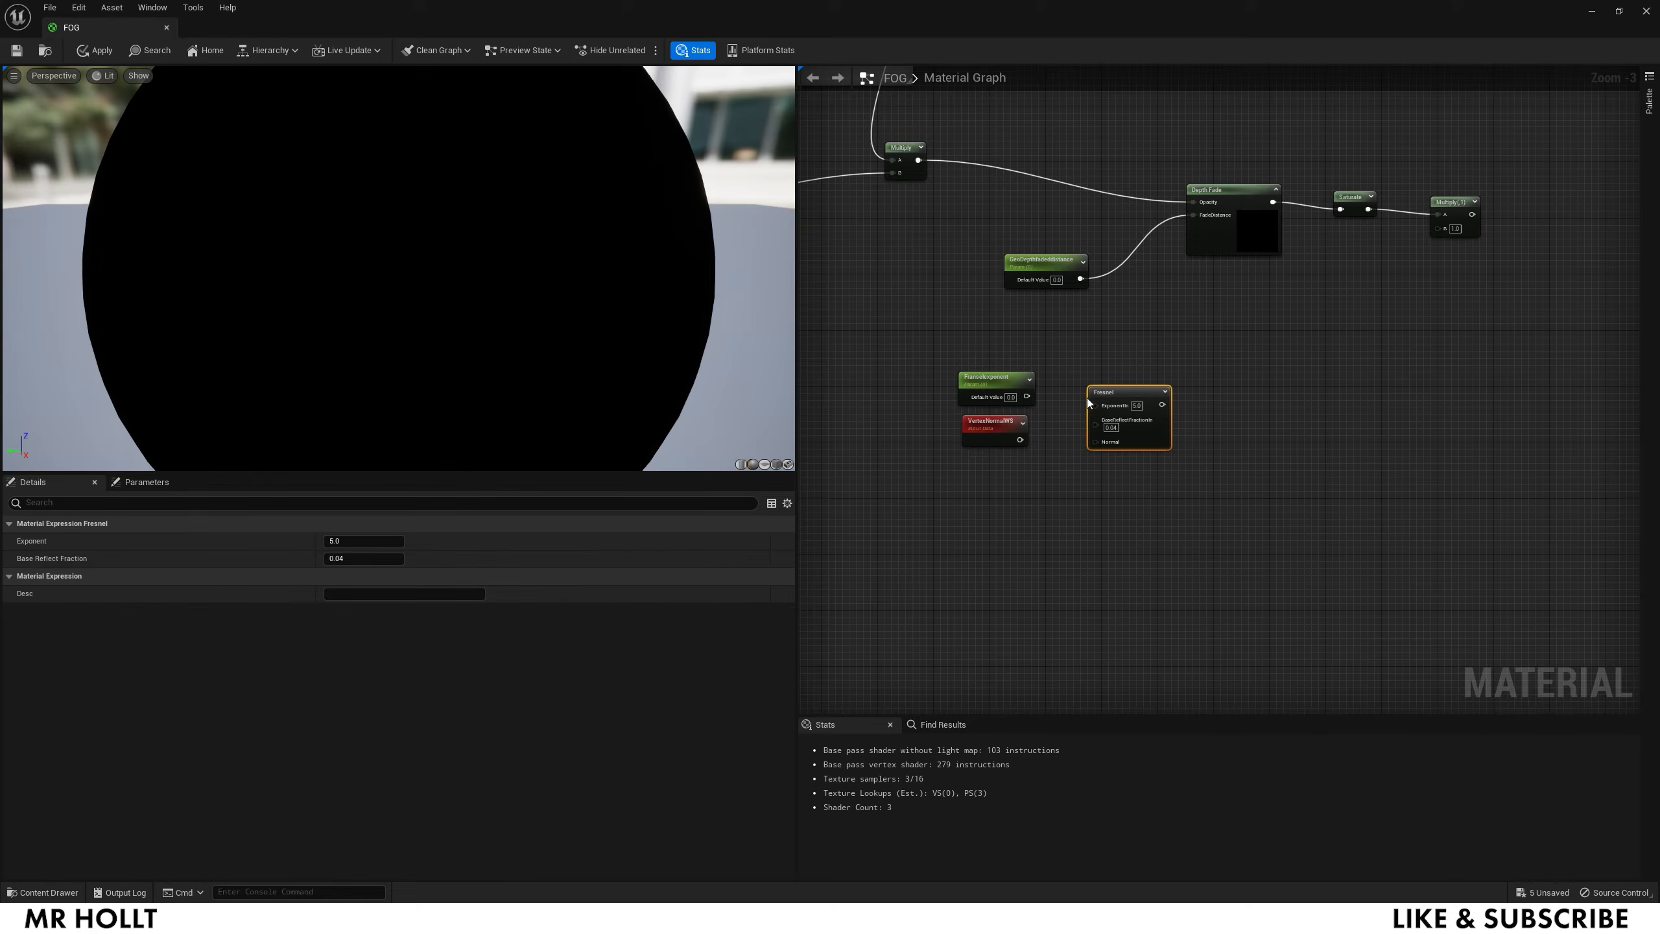
pyautogui.moveTo(1114, 390)
pyautogui.mouseDown()
pyautogui.moveTo(1107, 378)
pyautogui.moveTo(1088, 392)
pyautogui.mouseUp()
pyautogui.click(1037, 394)
pyautogui.moveTo(1020, 440); pyautogui.dragTo(1088, 425)
# Step: Add a OneMinus node after the Fresnel and feed the Fresnel output into it
pyautogui.moveTo(1109, 472); pyautogui.dragTo(1023, 512, button='right')
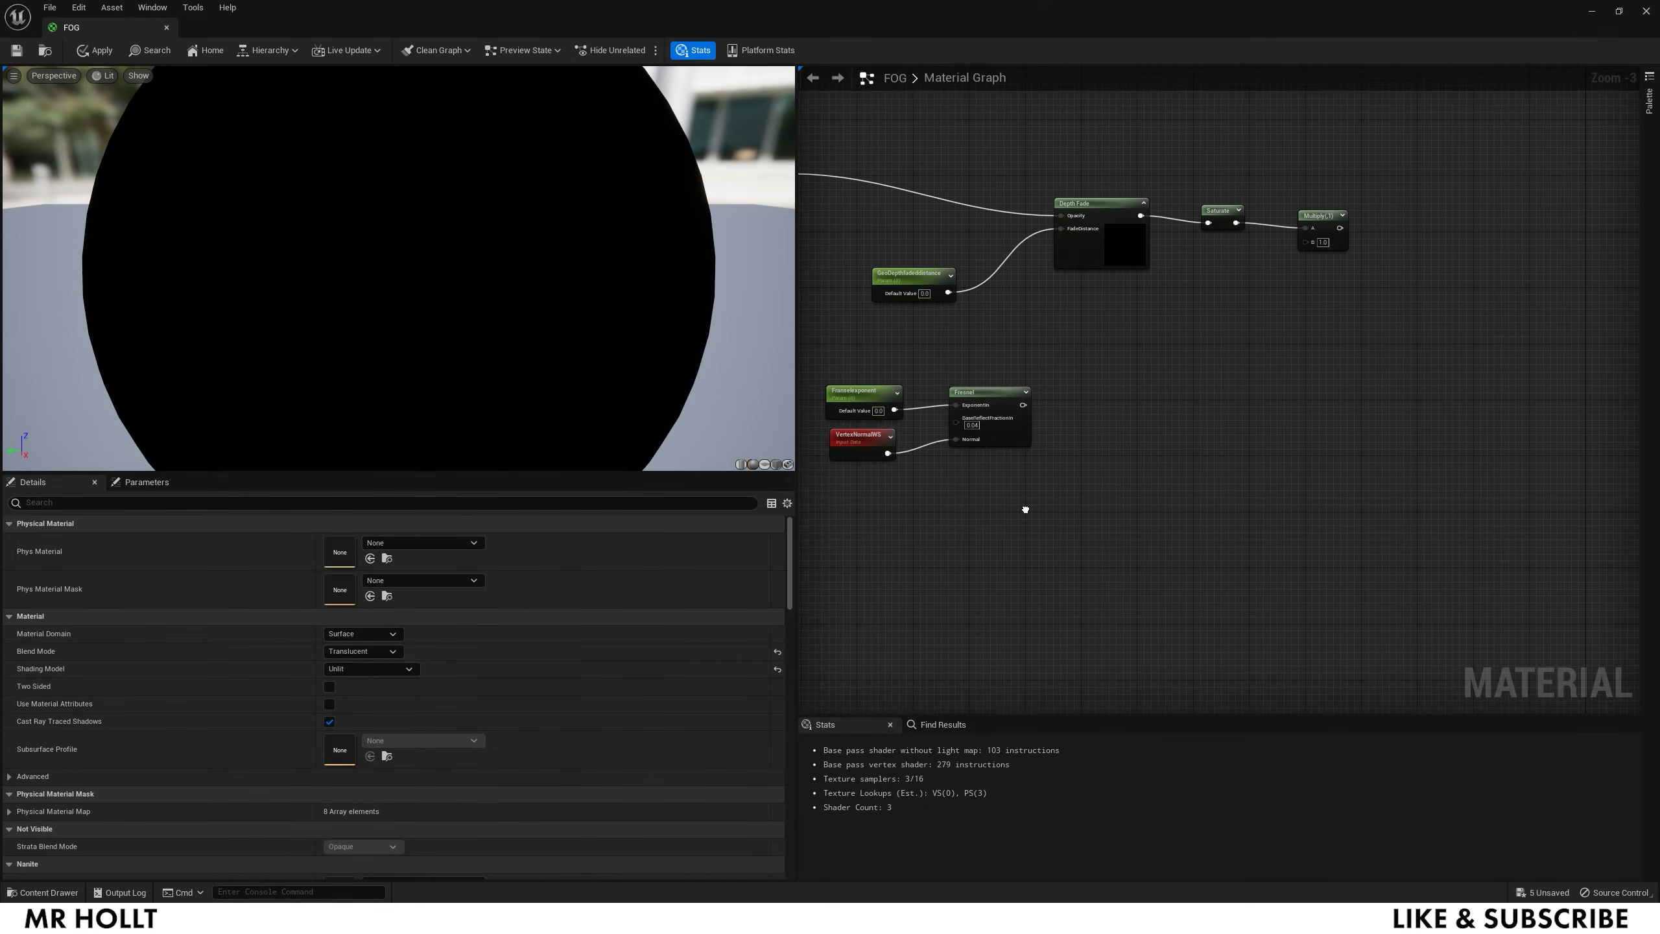
pyautogui.rightClick(1066, 400)
pyautogui.write('one')
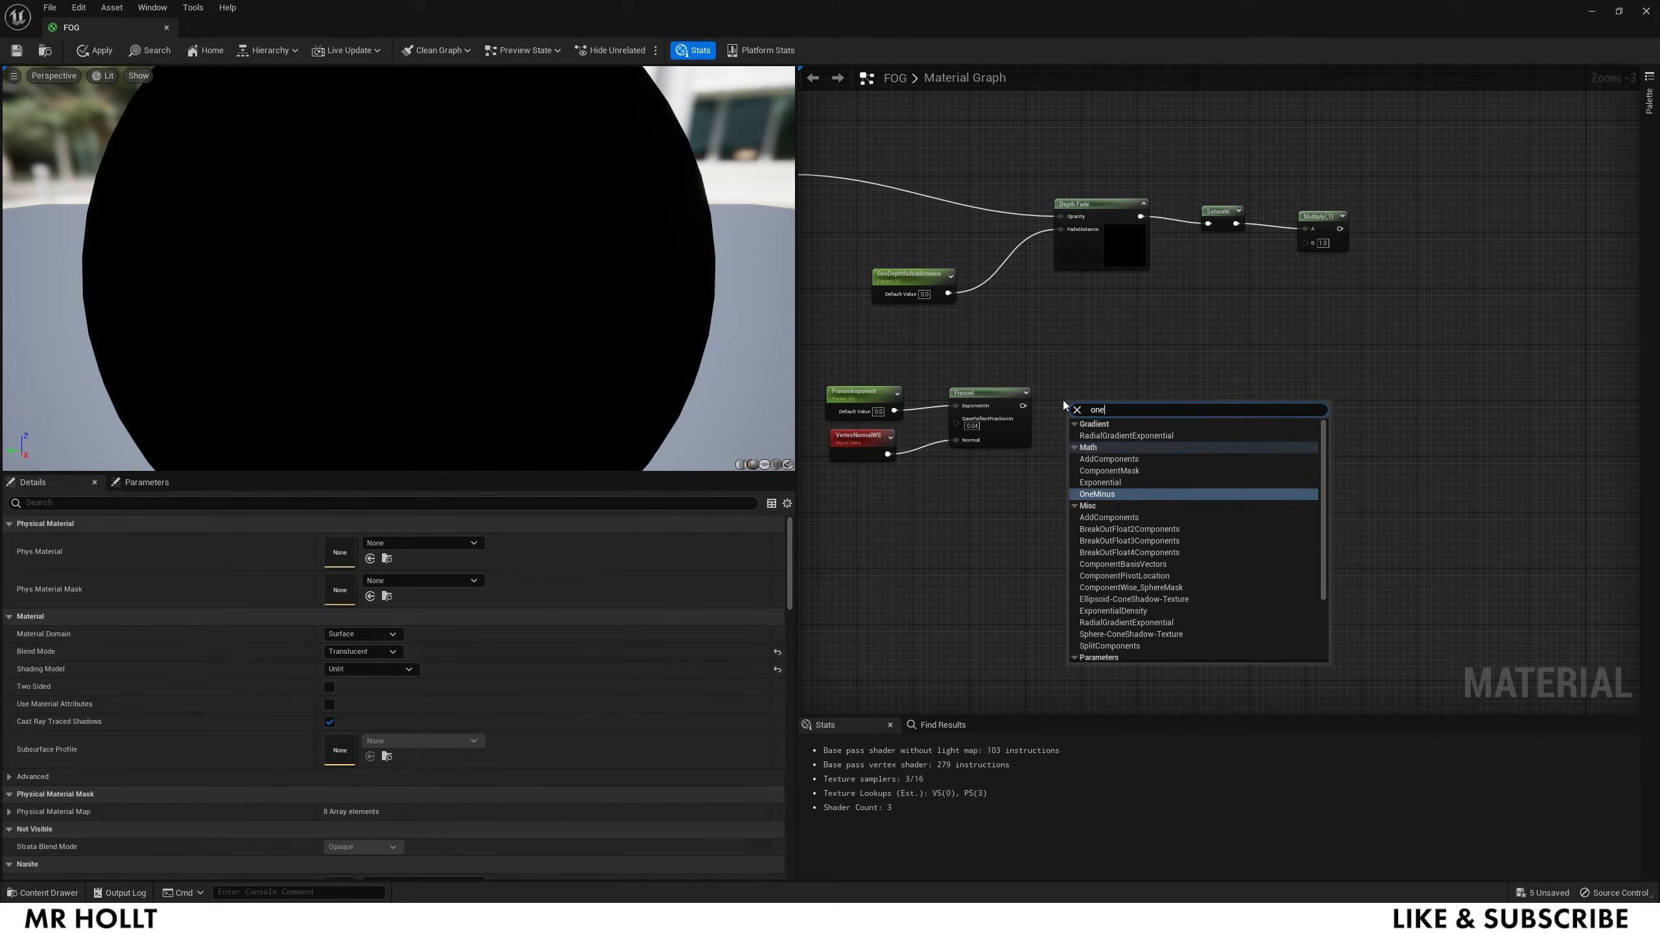
pyautogui.click(1098, 494)
pyautogui.moveTo(1022, 405); pyautogui.dragTo(1074, 417)
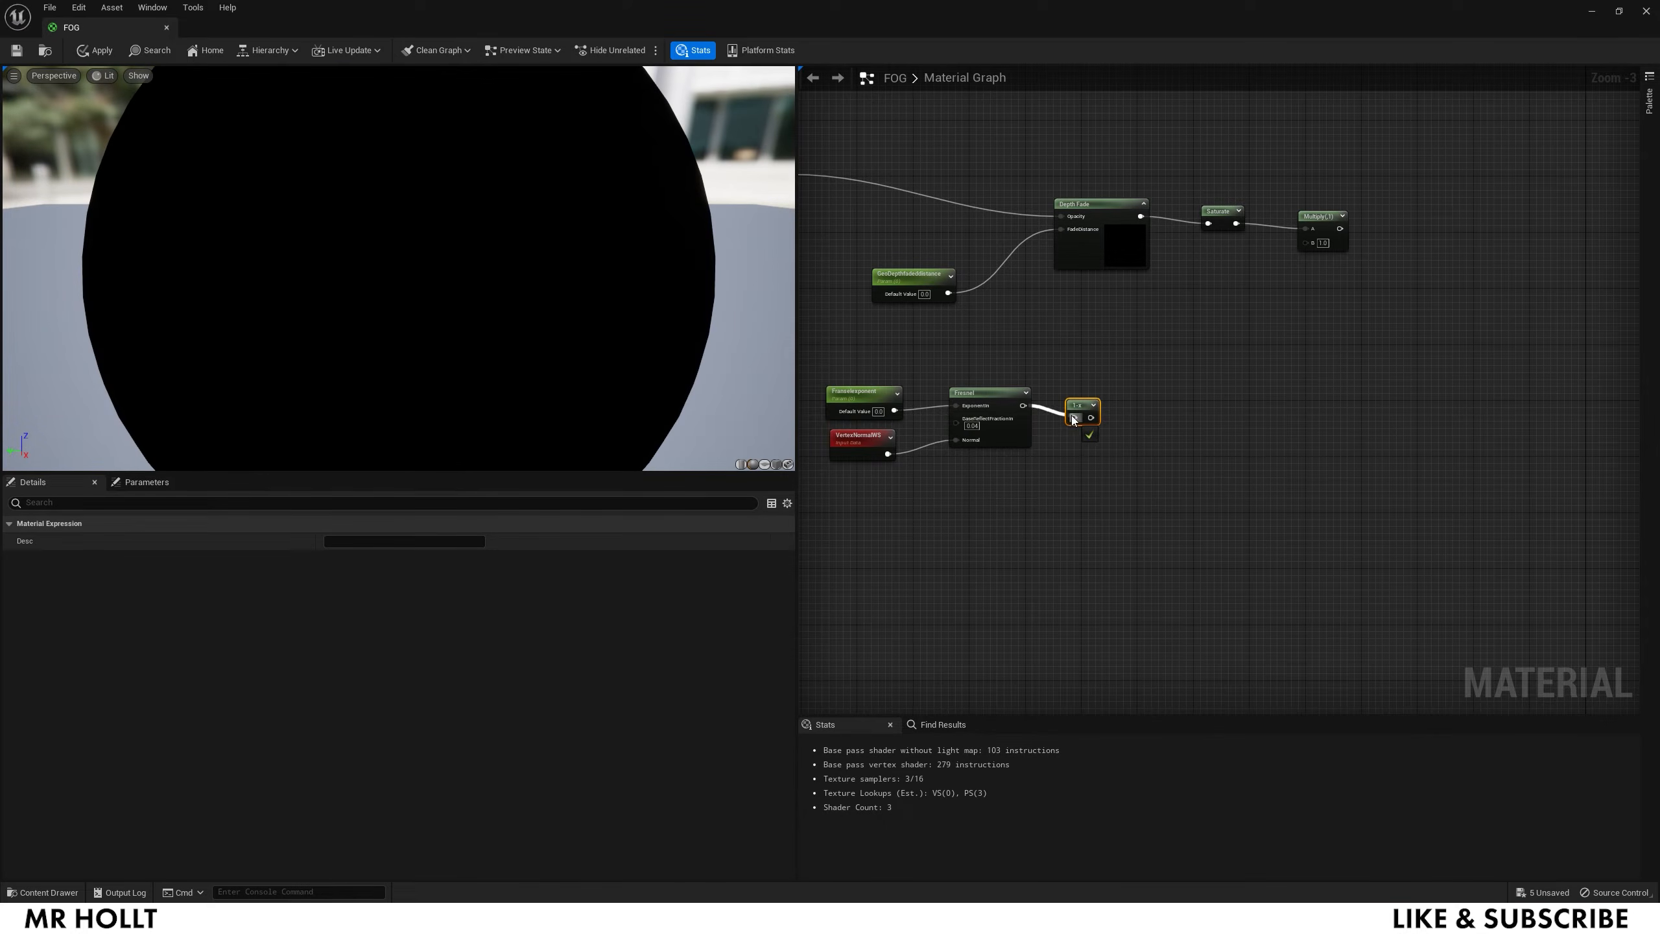
# Step: Add a RemapValueRange node and connect the OneMinus output to its Input
pyautogui.rightClick(1173, 411)
pyautogui.write('rema')
pyautogui.click(1218, 475)
pyautogui.moveTo(1092, 417); pyautogui.dragTo(1159, 398)
# Step: Create two stacked Constant nodes below the OneMinus node, the second as a duplicate of the first
pyautogui.rightClick(1057, 475)
pyautogui.write('const')
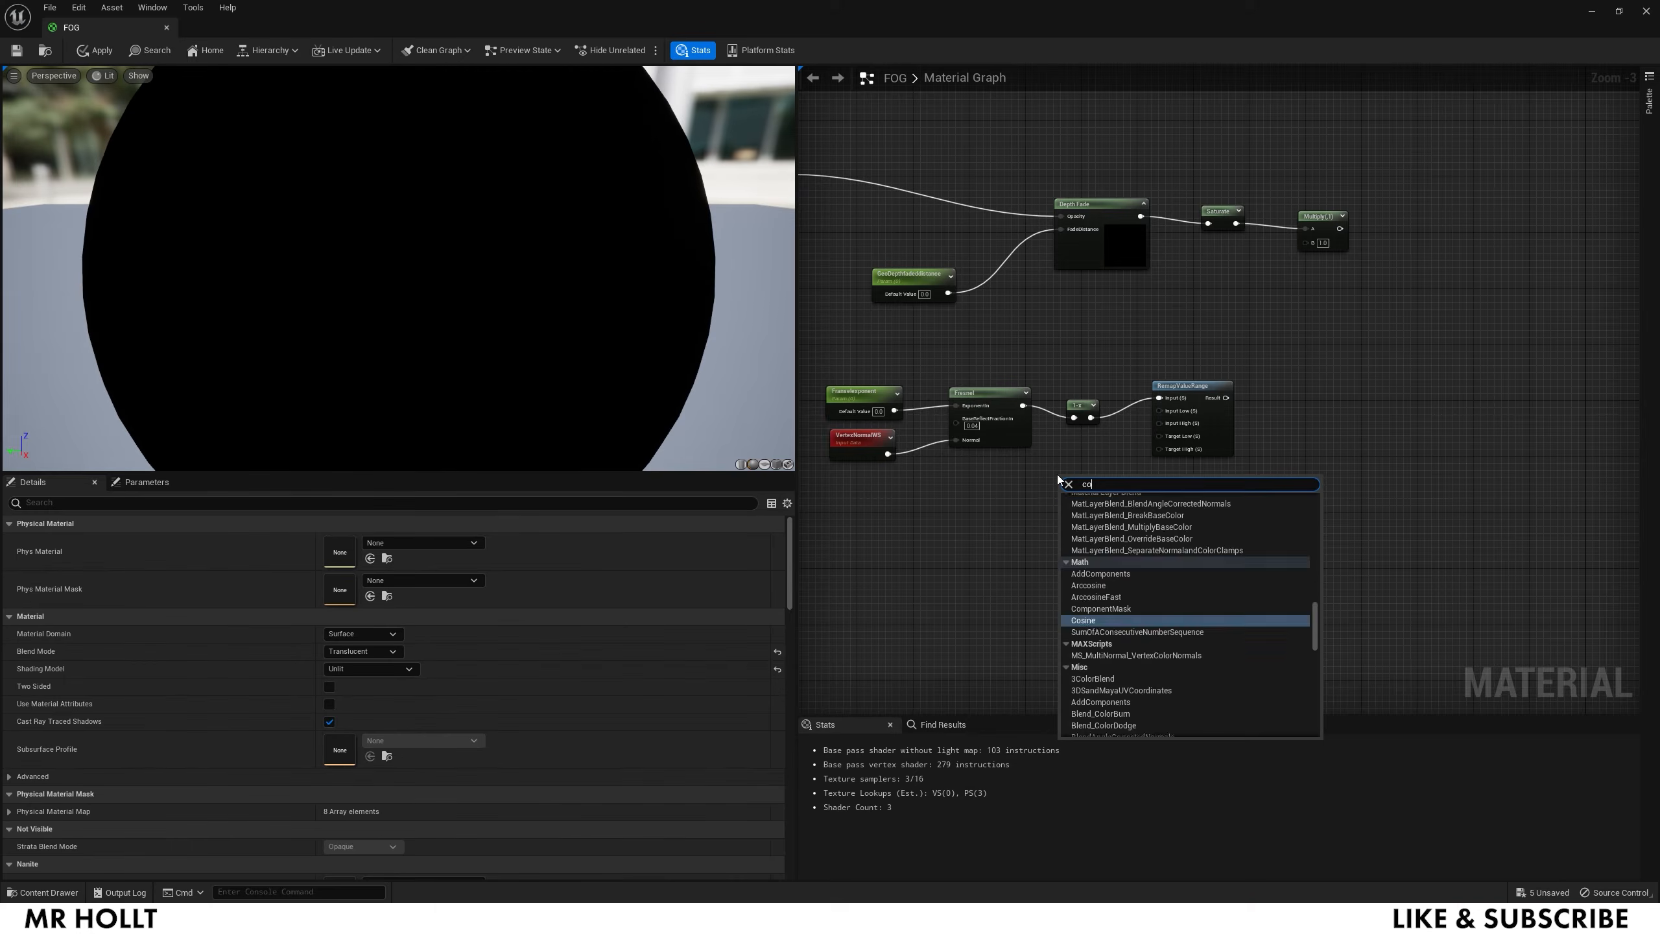
pyautogui.click(1081, 511)
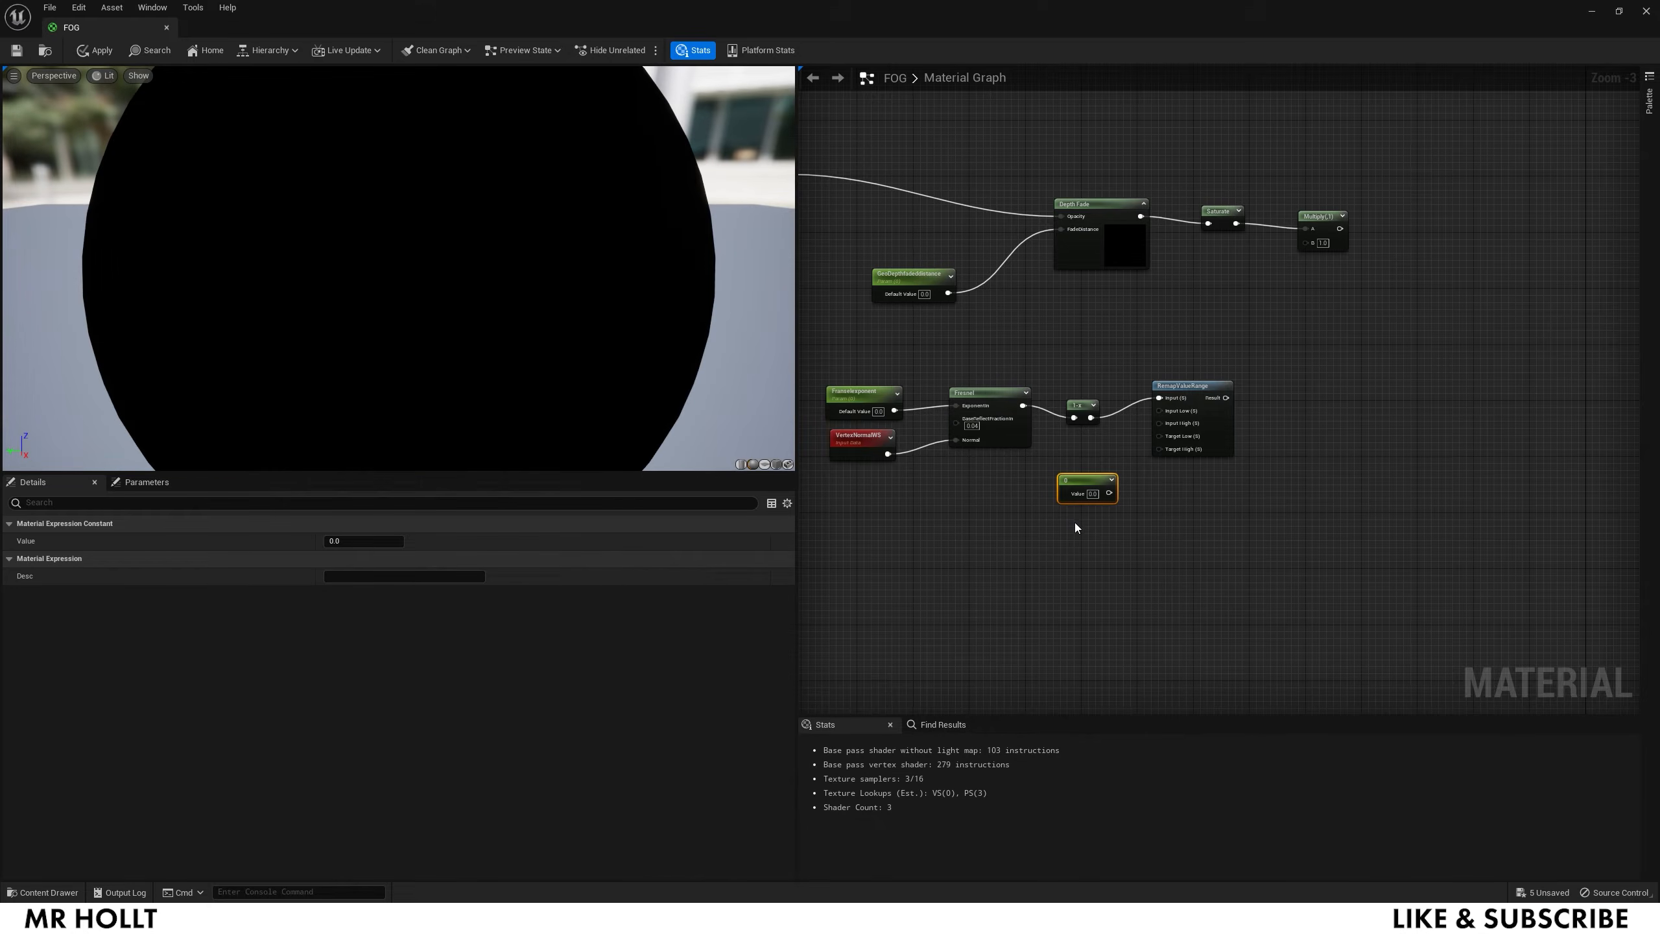
pyautogui.hotkey('ctrl', 'd')
pyautogui.moveTo(1112, 505); pyautogui.dragTo(1087, 517)
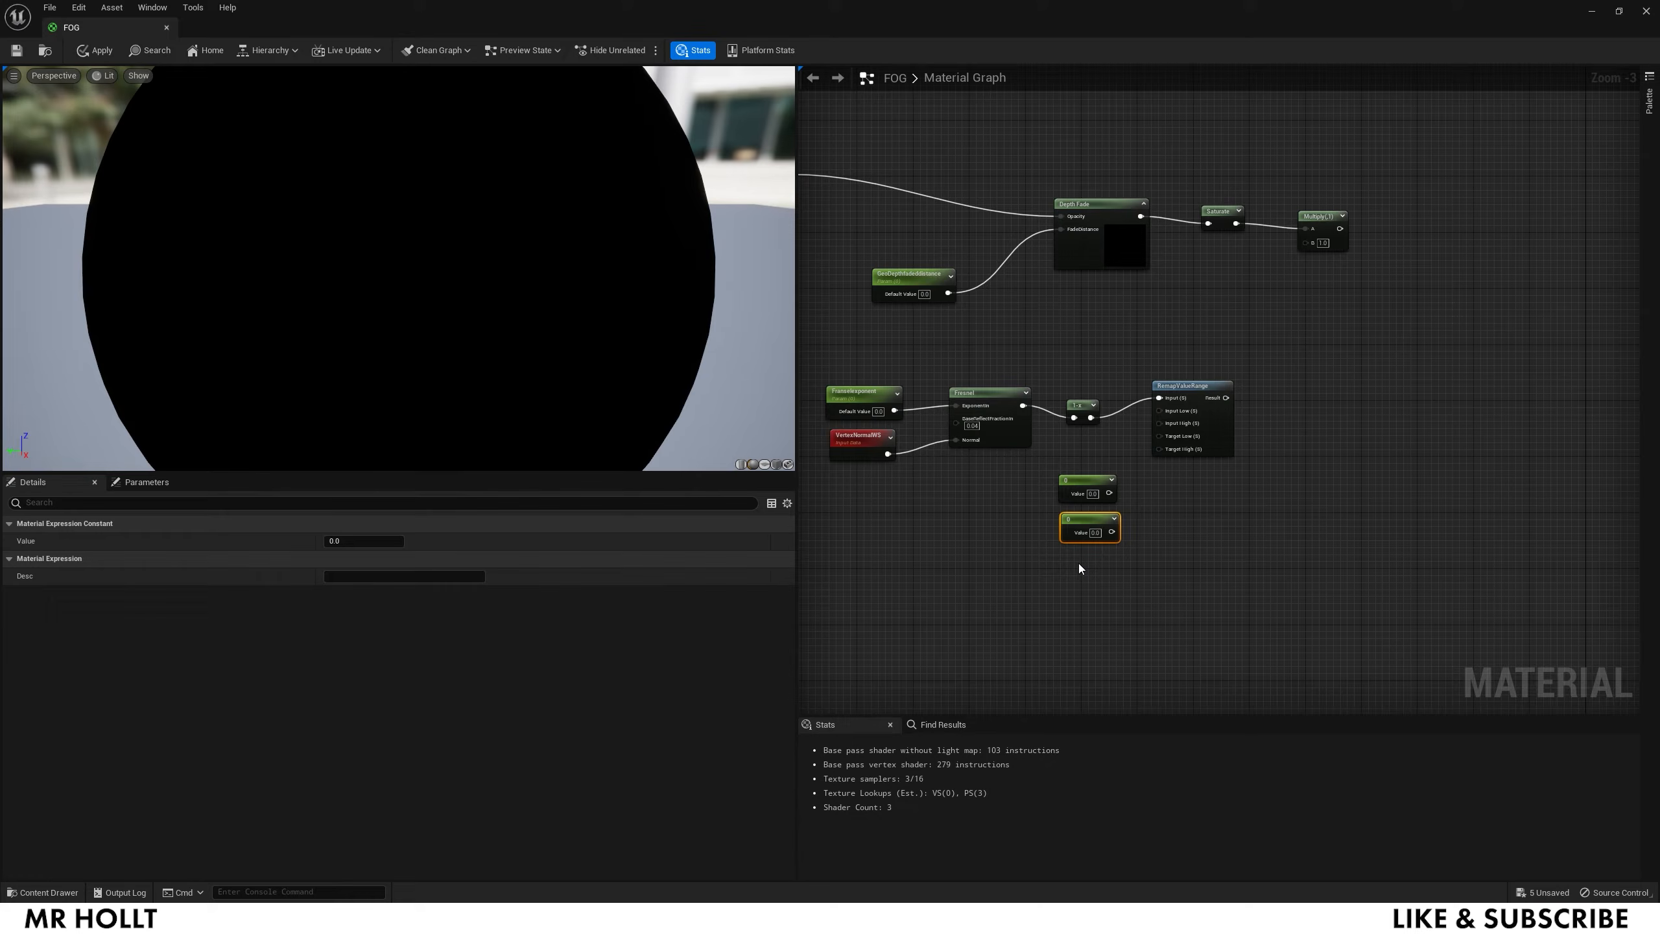
# Step: Add a scalar parameter named Fresnel Min below the two Constant nodes
pyautogui.click(1074, 581)
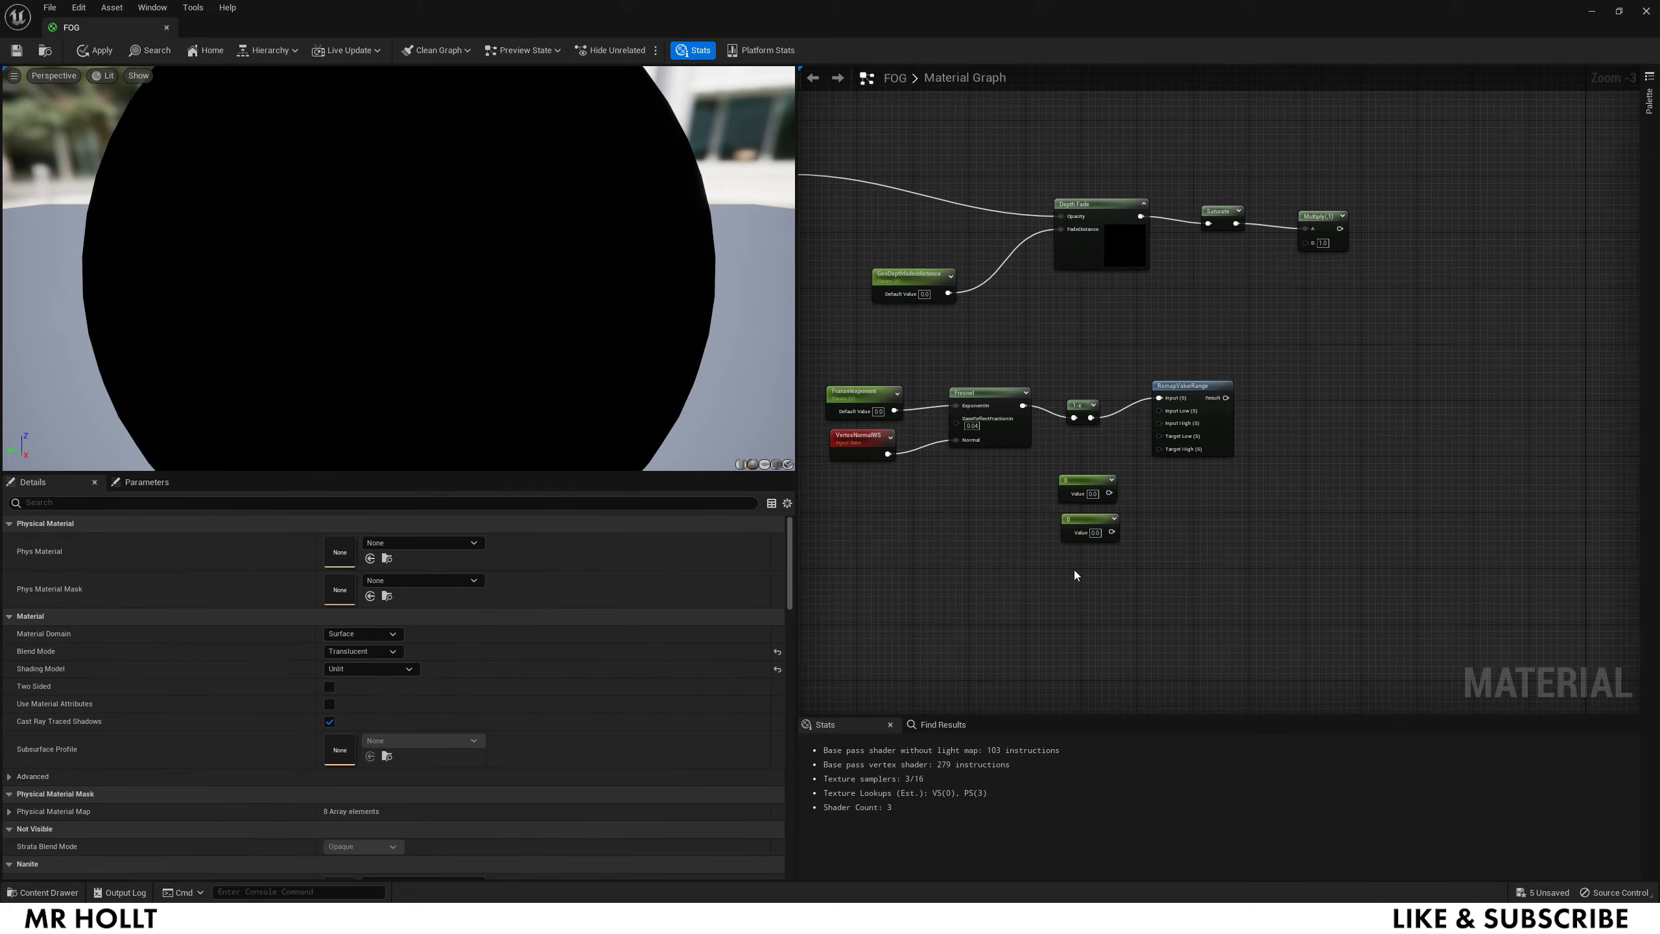
pyautogui.click(1074, 570)
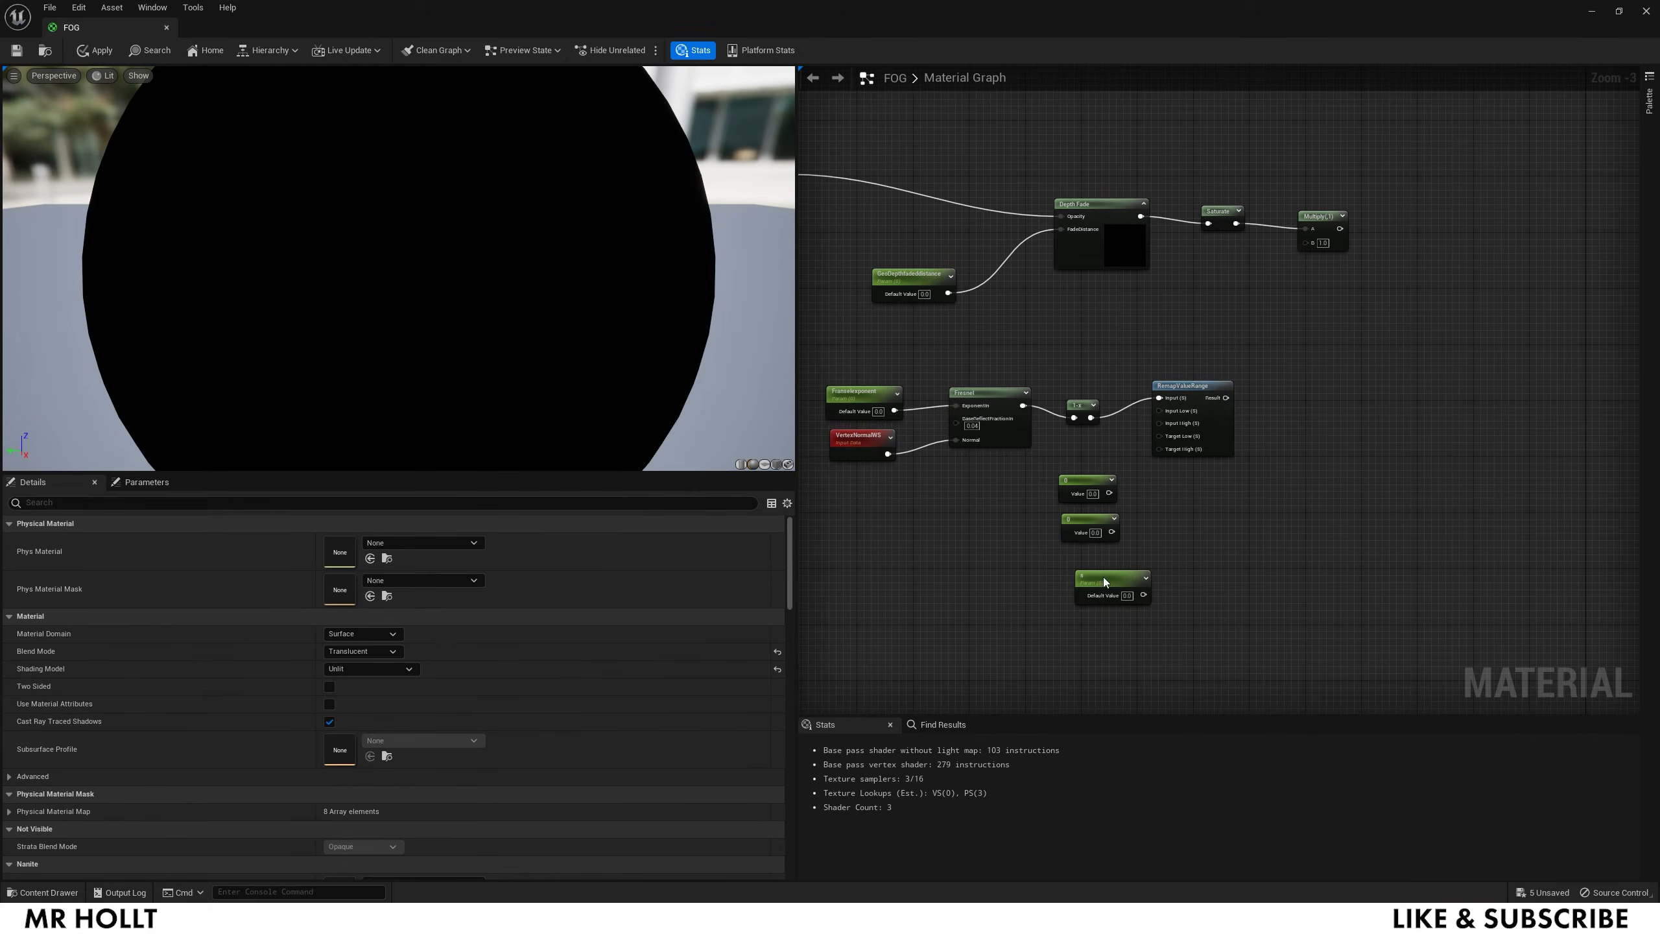
pyautogui.click(367, 543)
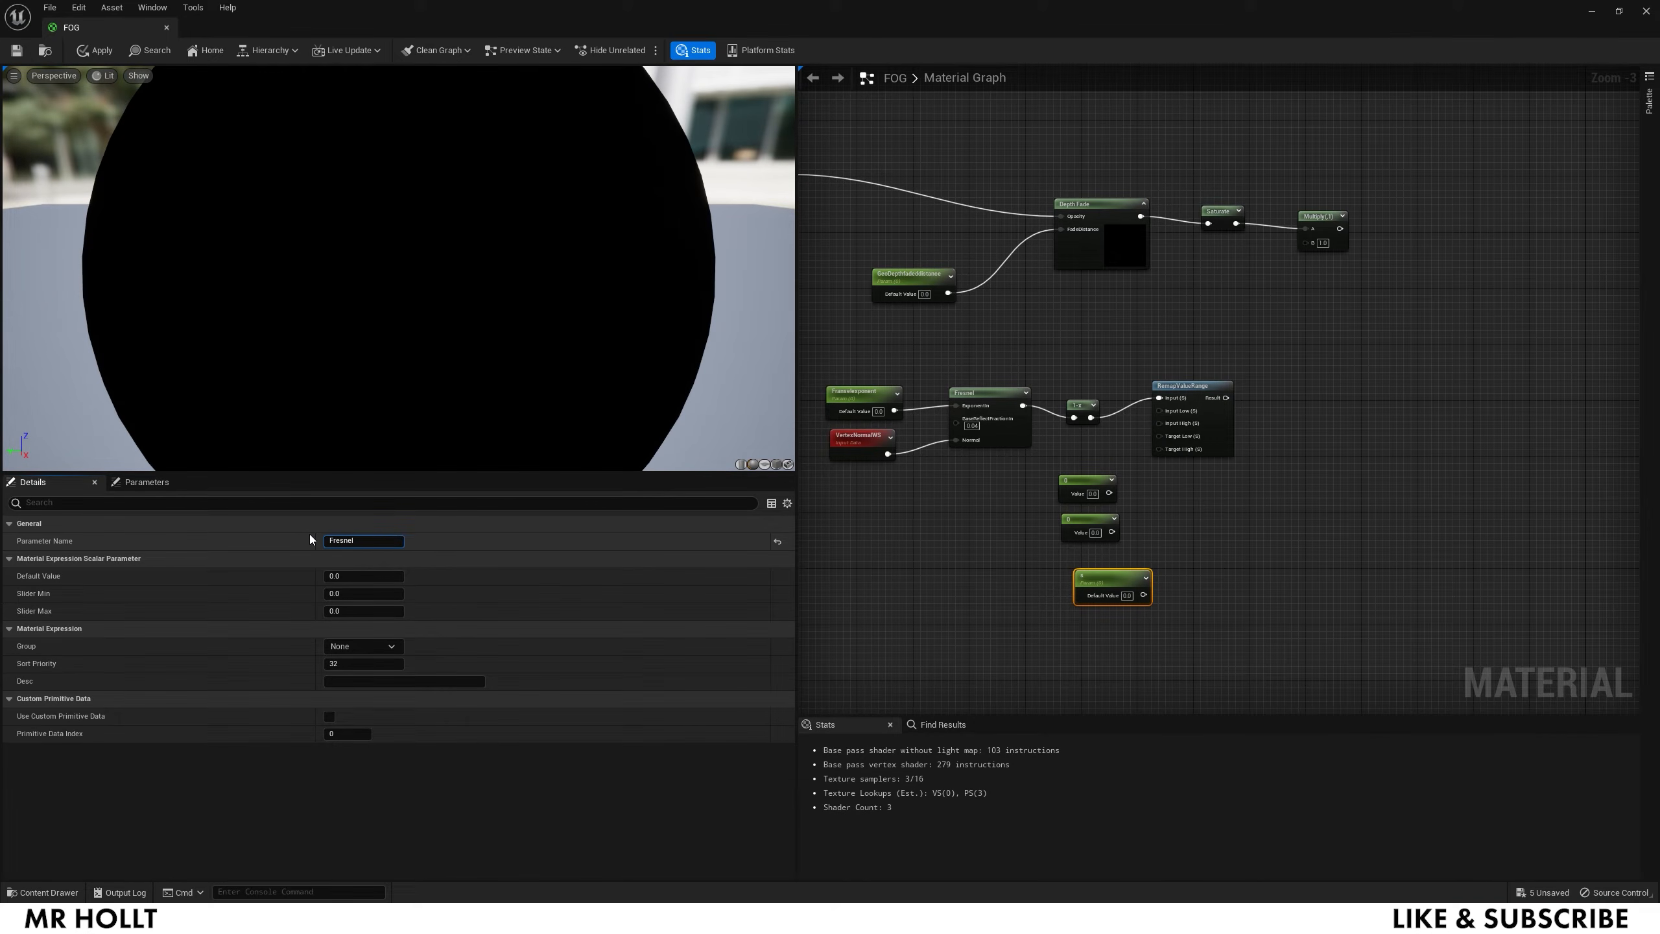
pyautogui.write('Fresnel Min')
pyautogui.press('Return')
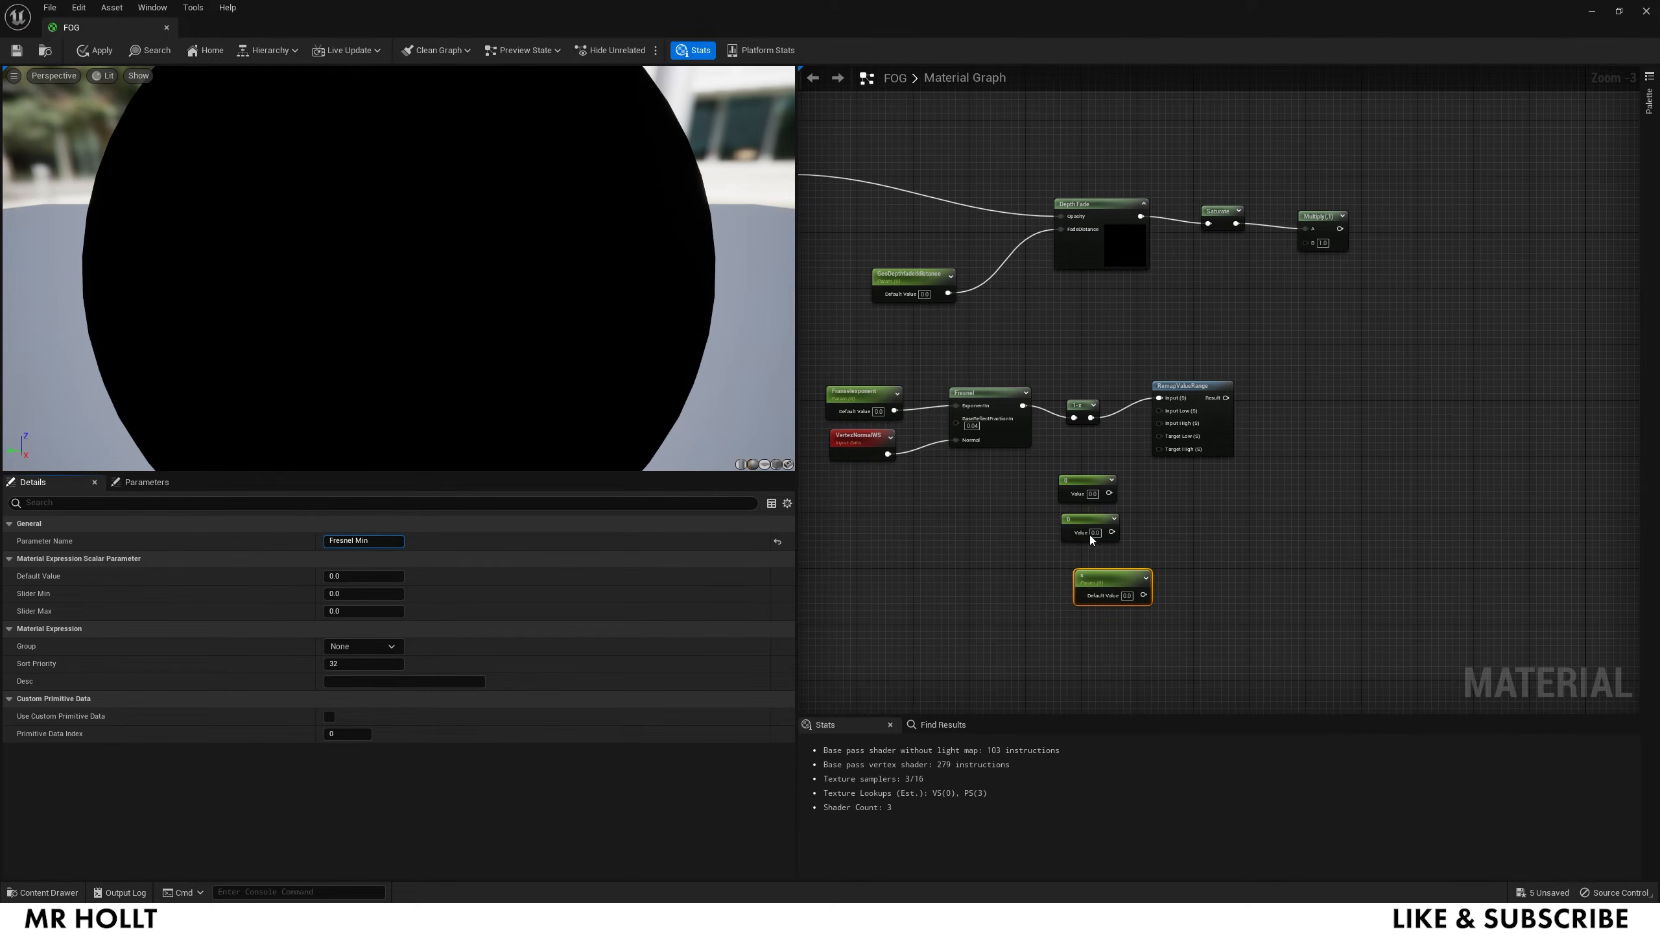
# Step: Add a scalar parameter named Fresnel Max and stack it with Fresnel Min beneath the Constant nodes
pyautogui.click(1086, 629)
pyautogui.rightClick(1086, 632)
pyautogui.press('Escape')
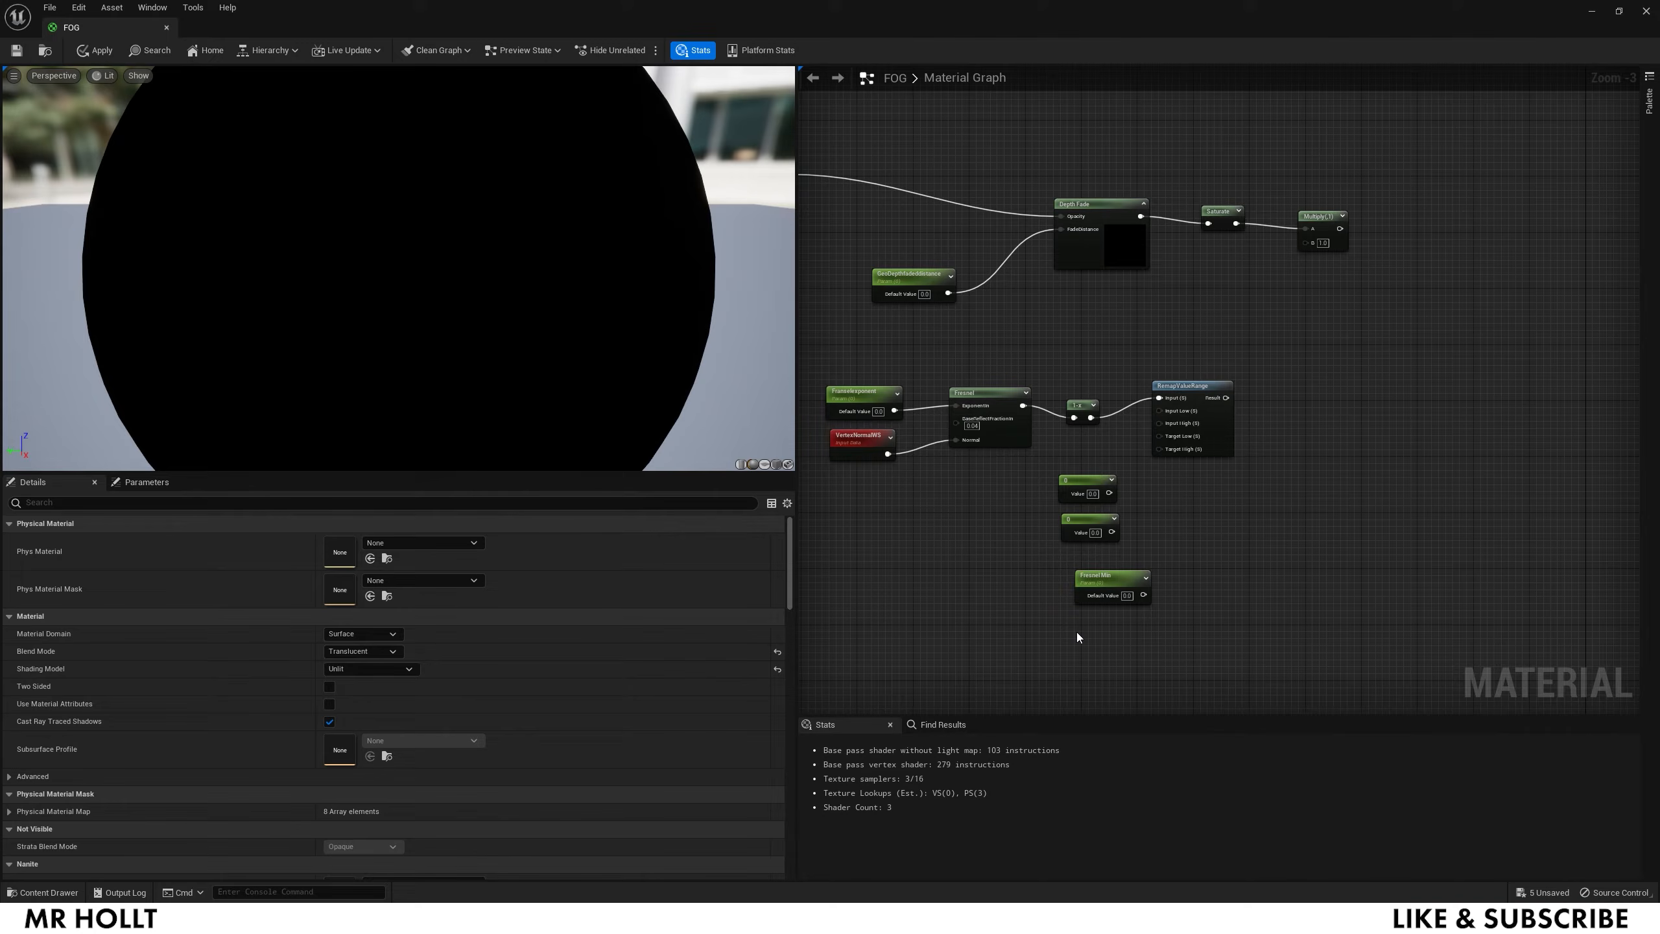
pyautogui.click(1080, 629)
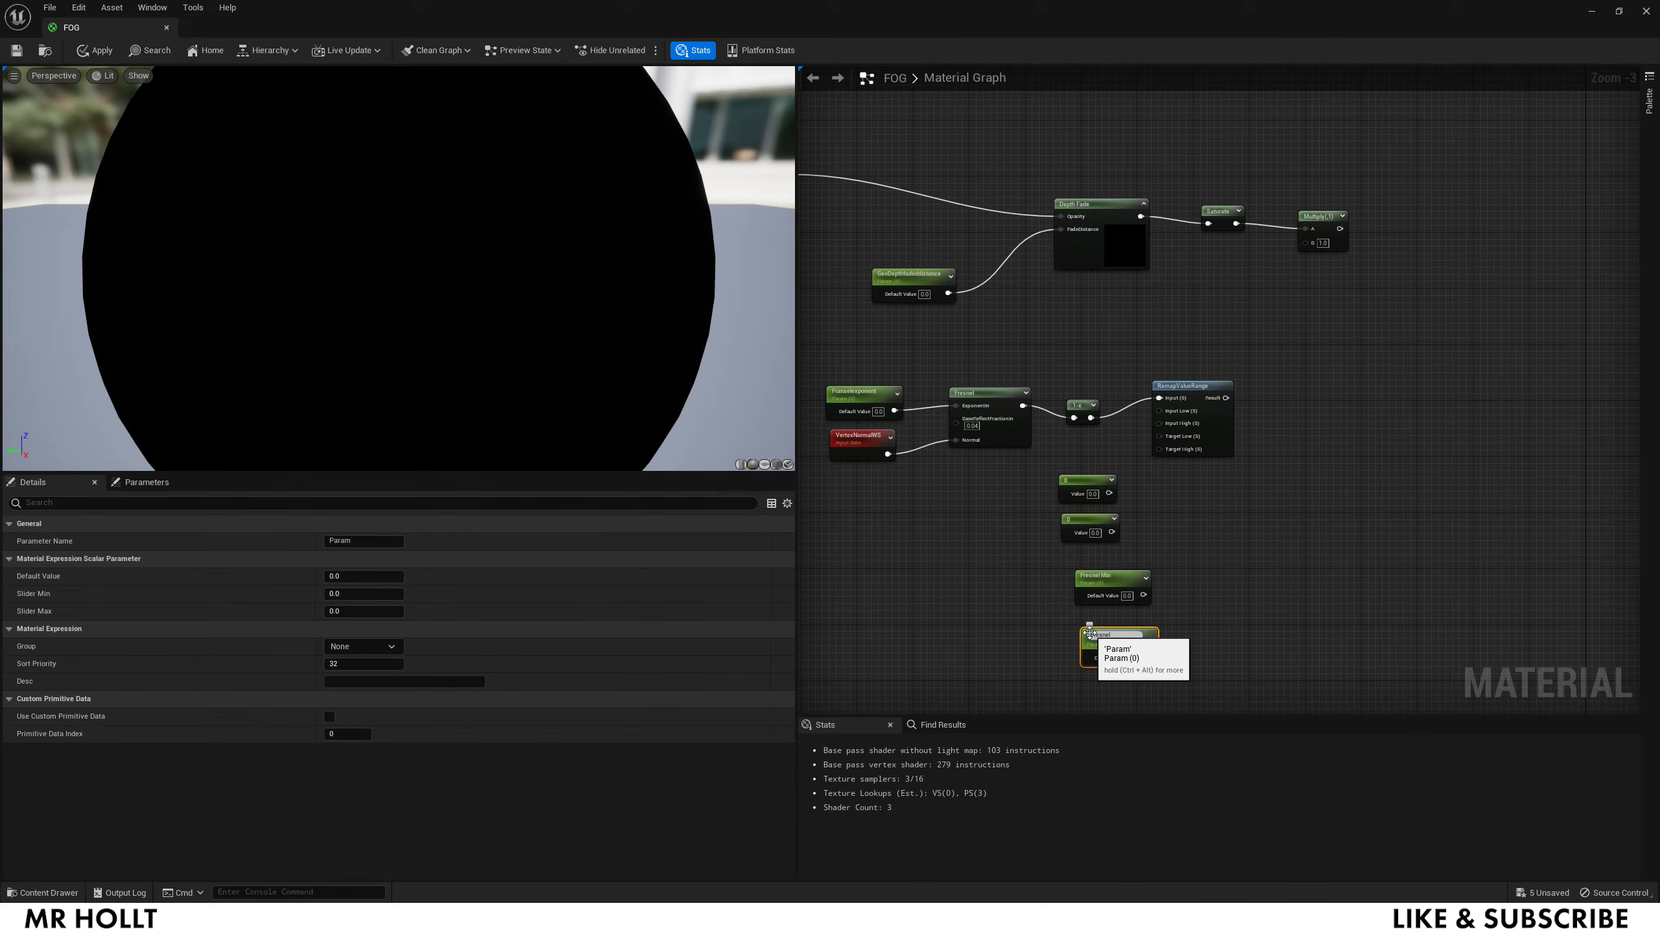
pyautogui.write('Fresnel Max')
pyautogui.press('Return')
pyautogui.moveTo(1104, 575); pyautogui.dragTo(1072, 553)
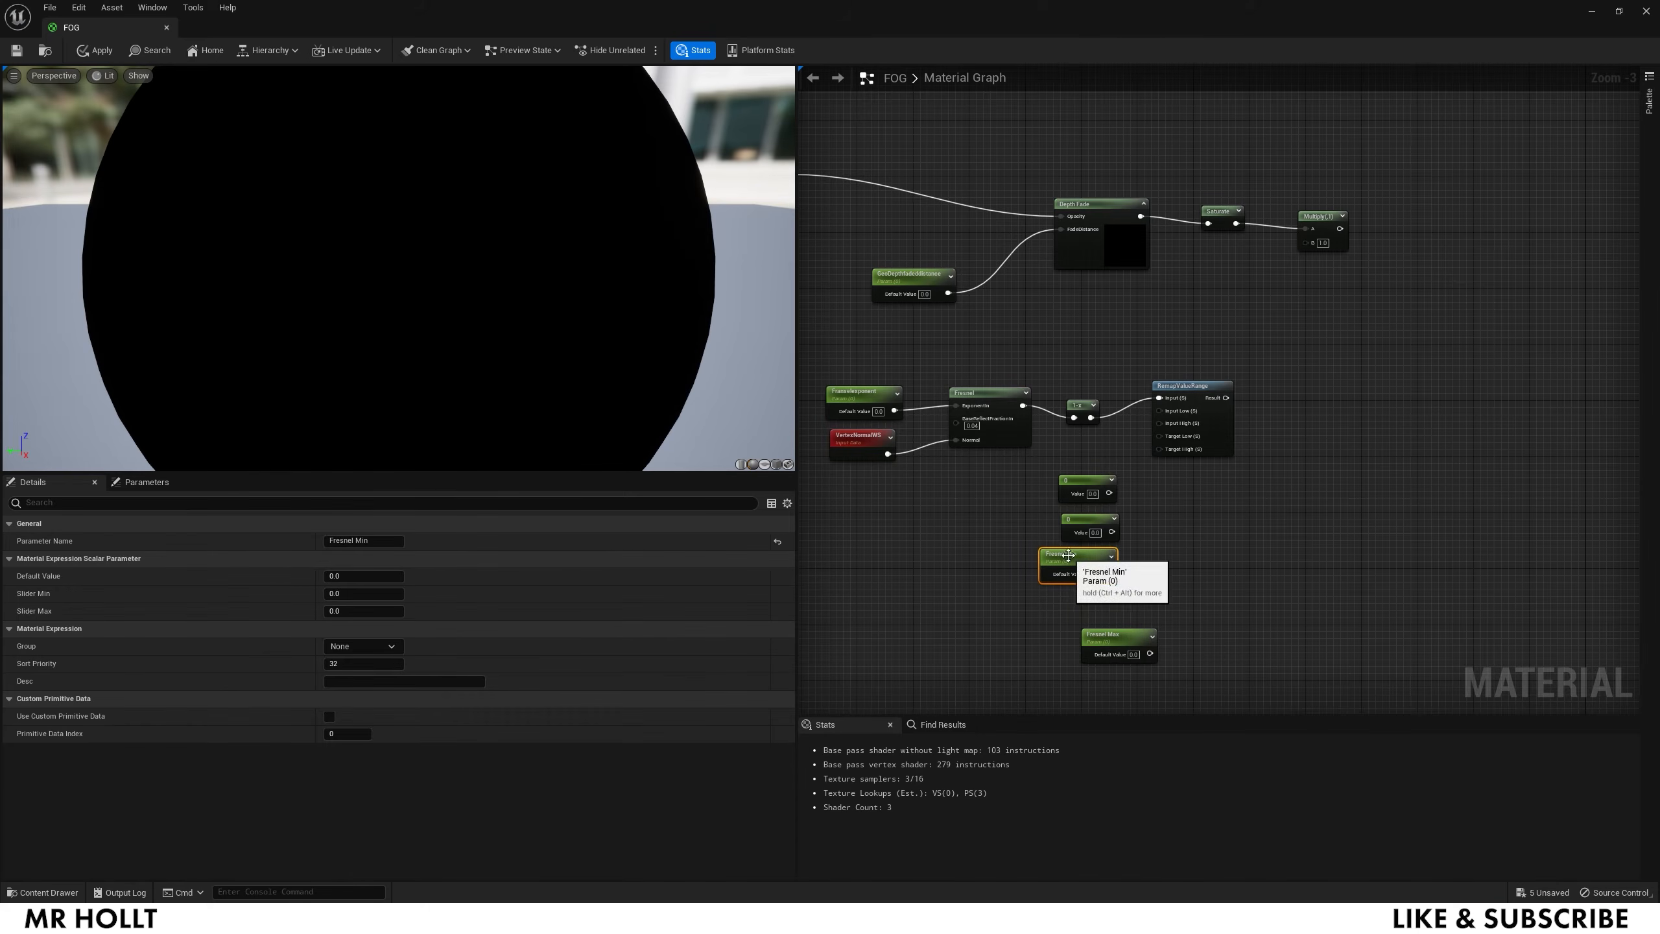
pyautogui.moveTo(1115, 633); pyautogui.dragTo(1076, 602)
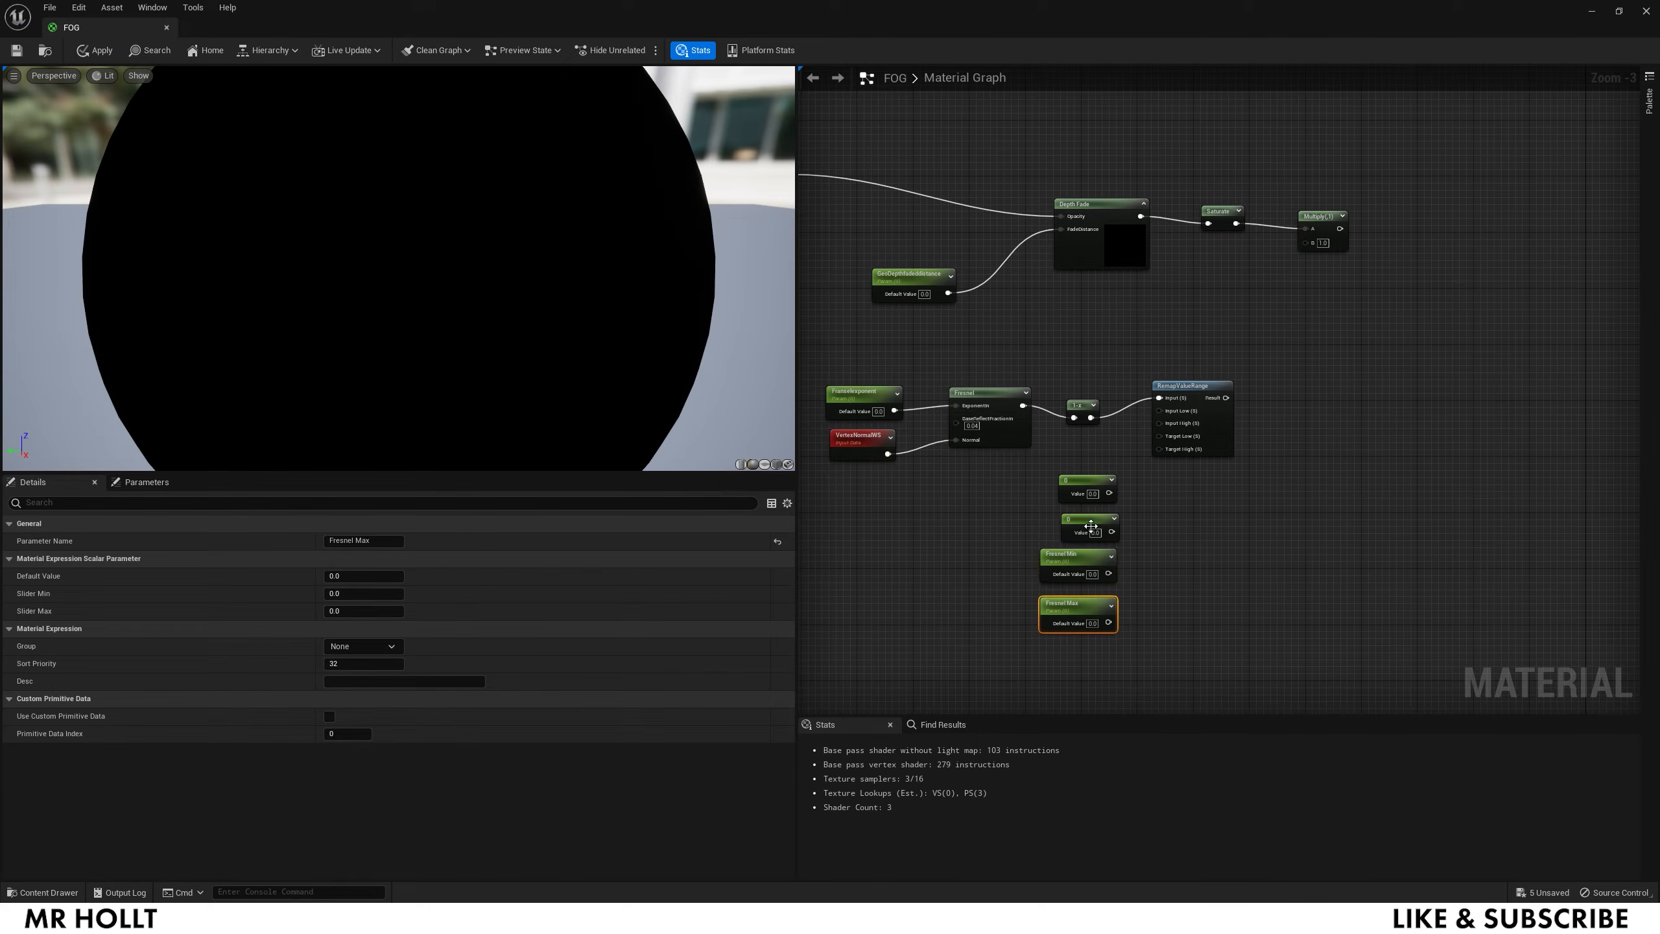
# Step: Set the lower Constant node's value to 1
pyautogui.click(1087, 485)
pyautogui.click(385, 543)
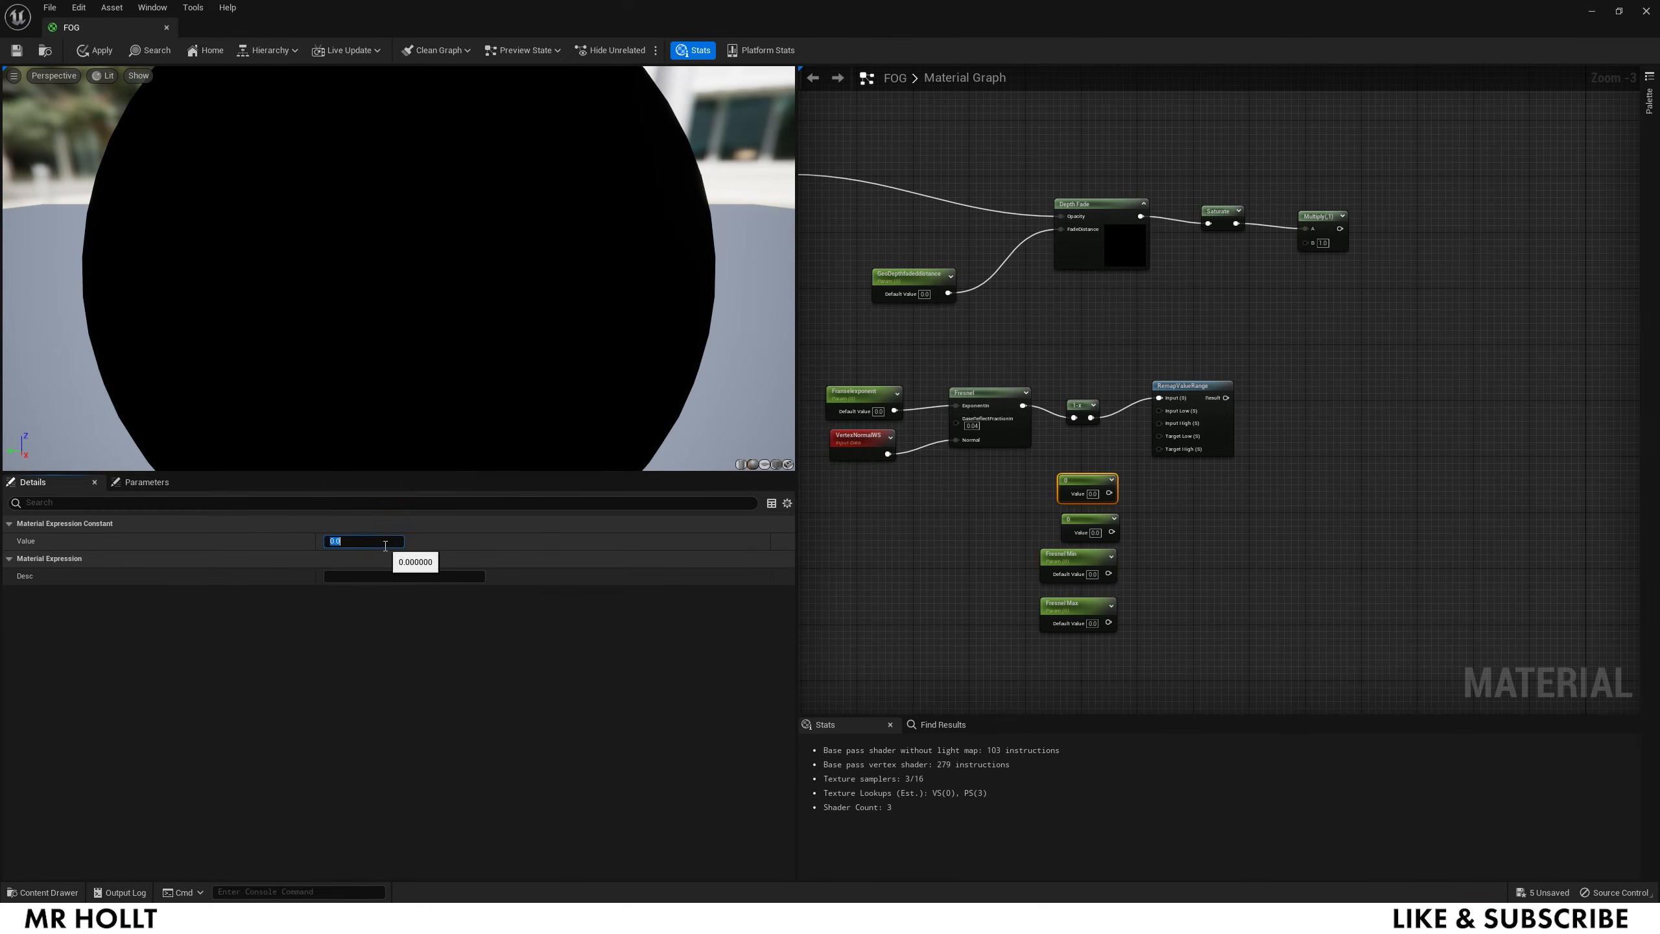
pyautogui.click(1090, 526)
pyautogui.click(346, 544)
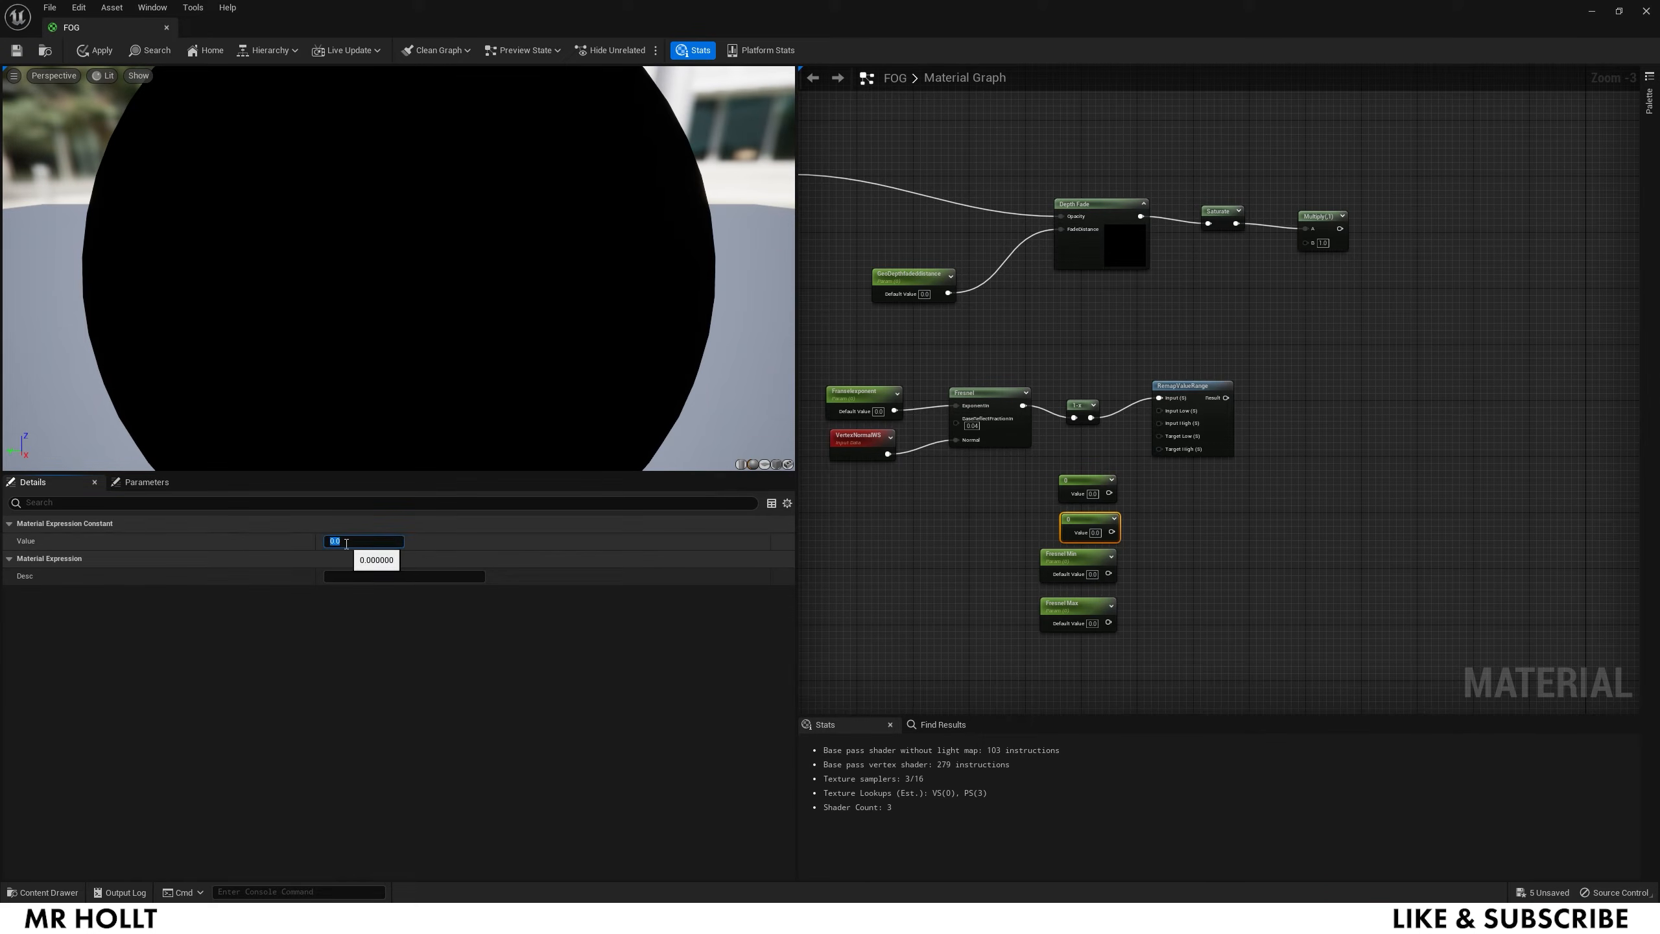
pyautogui.write('1')
pyautogui.press('Return')
# Step: Wire the 0 and 1 Constants to RemapValueRange's Input Low and High, and Fresnel Min and Max to its Target Low and High
pyautogui.moveTo(1108, 493); pyautogui.dragTo(1159, 410)
pyautogui.moveTo(1086, 481); pyautogui.dragTo(1046, 463)
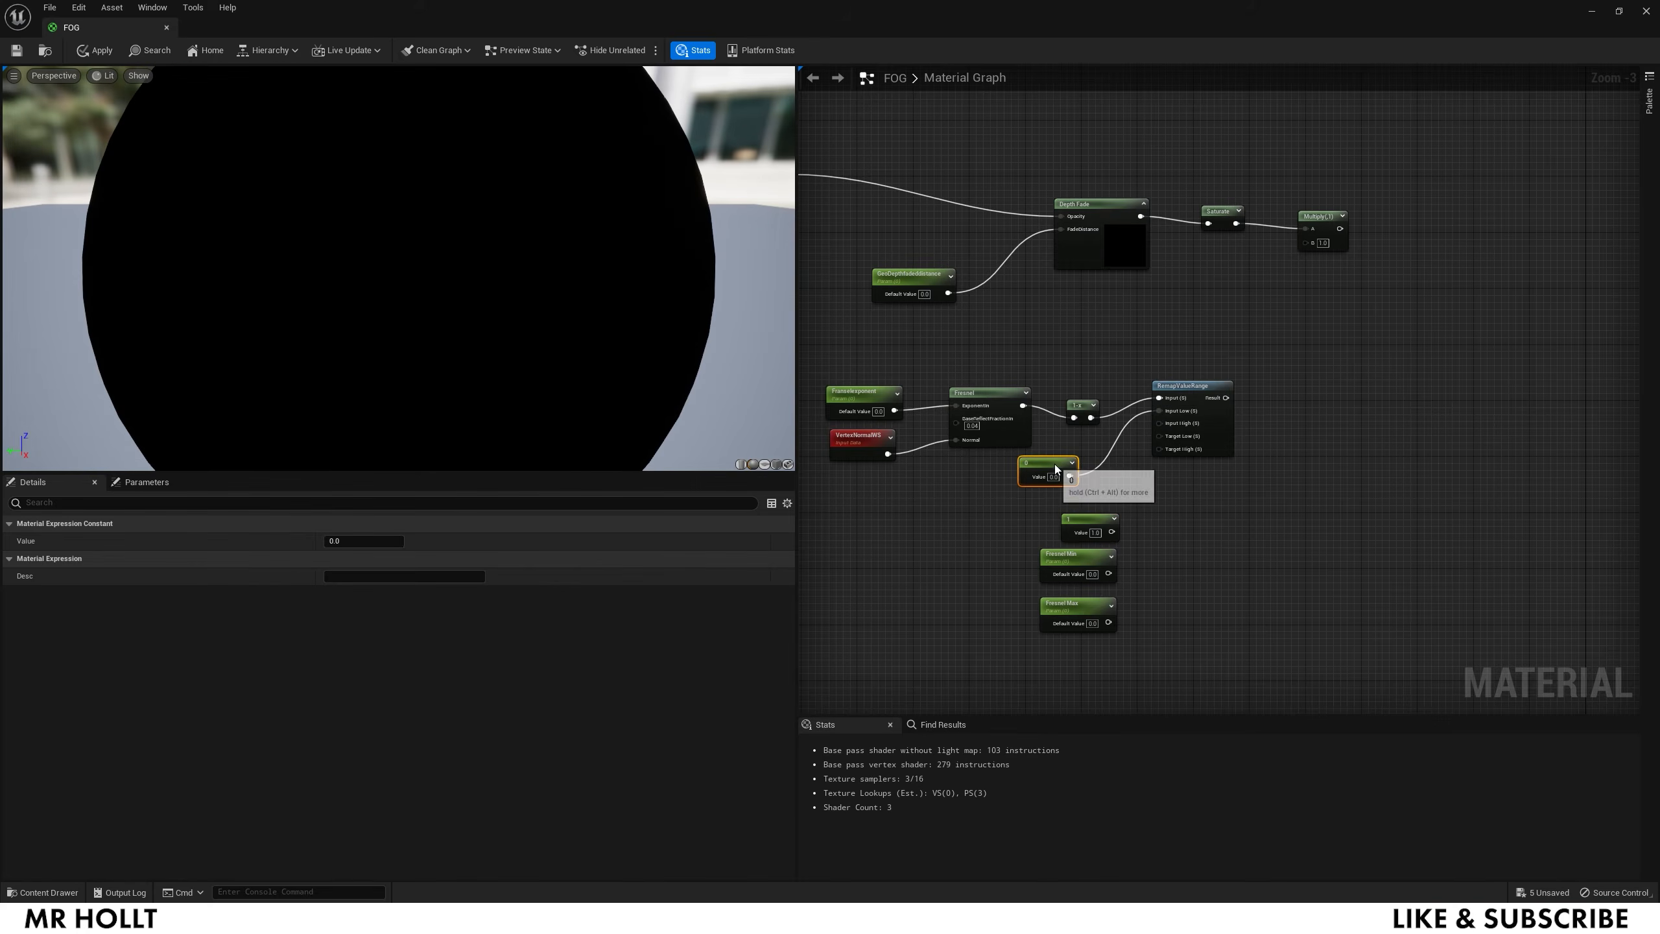
pyautogui.moveTo(1095, 519); pyautogui.dragTo(1054, 498)
pyautogui.moveTo(1072, 559); pyautogui.dragTo(1029, 538)
pyautogui.moveTo(1086, 608); pyautogui.dragTo(1158, 436)
pyautogui.moveTo(1066, 595); pyautogui.dragTo(1160, 449)
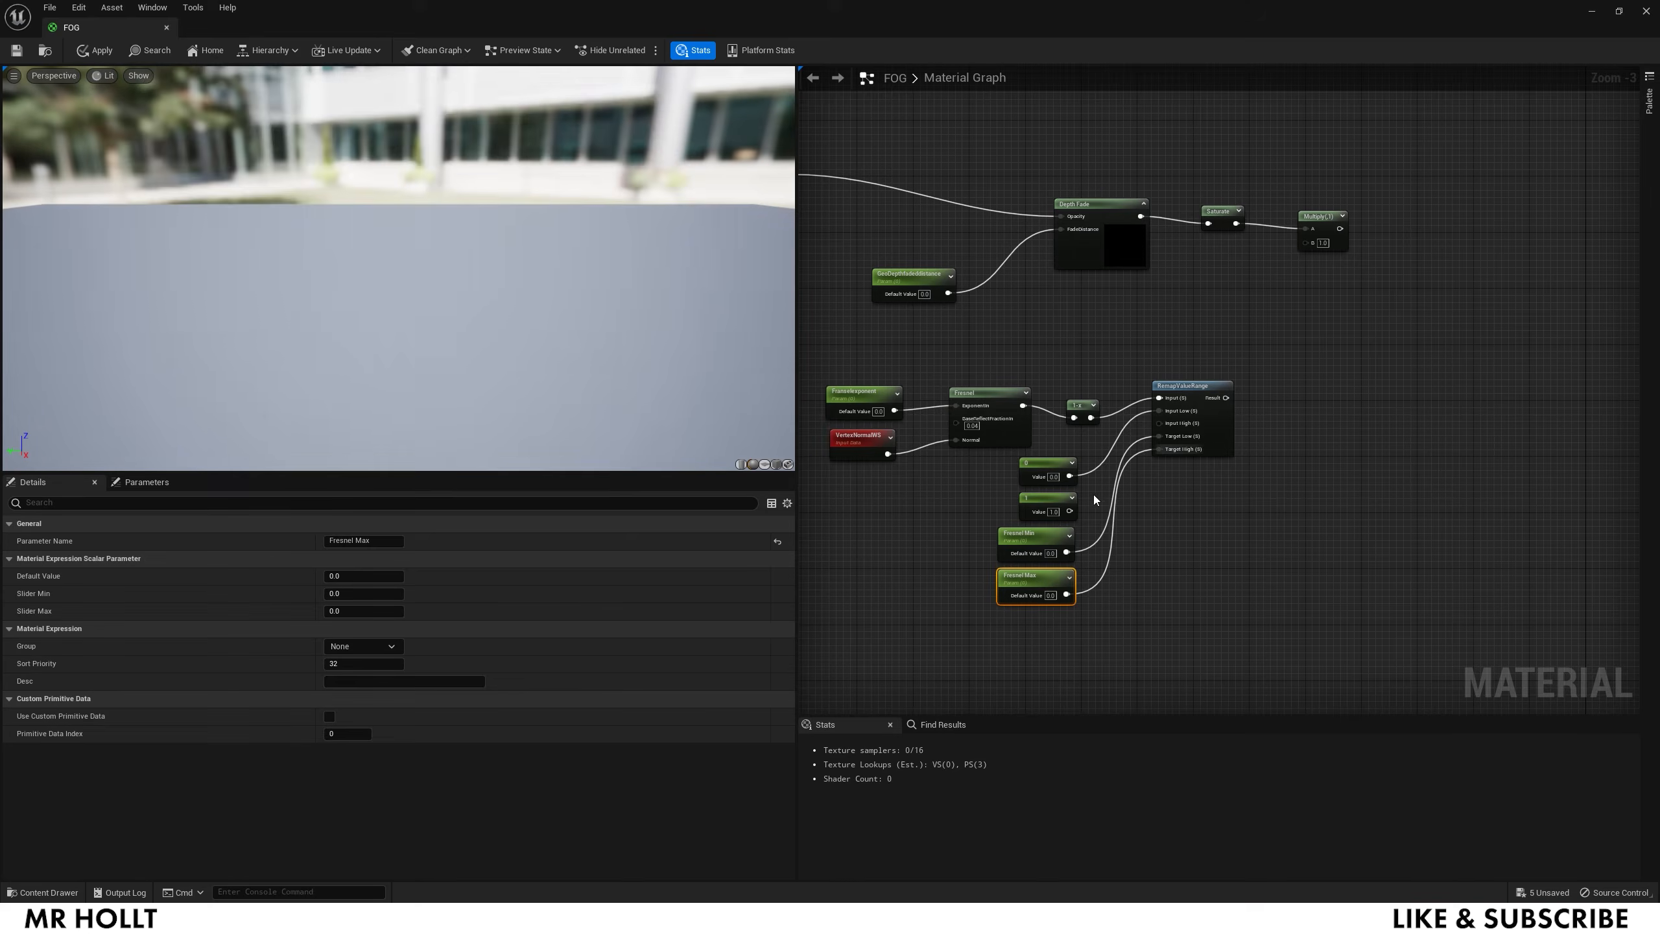
pyautogui.moveTo(1070, 511); pyautogui.dragTo(1160, 423)
pyautogui.moveTo(1235, 517); pyautogui.dragTo(1079, 519, button='right')
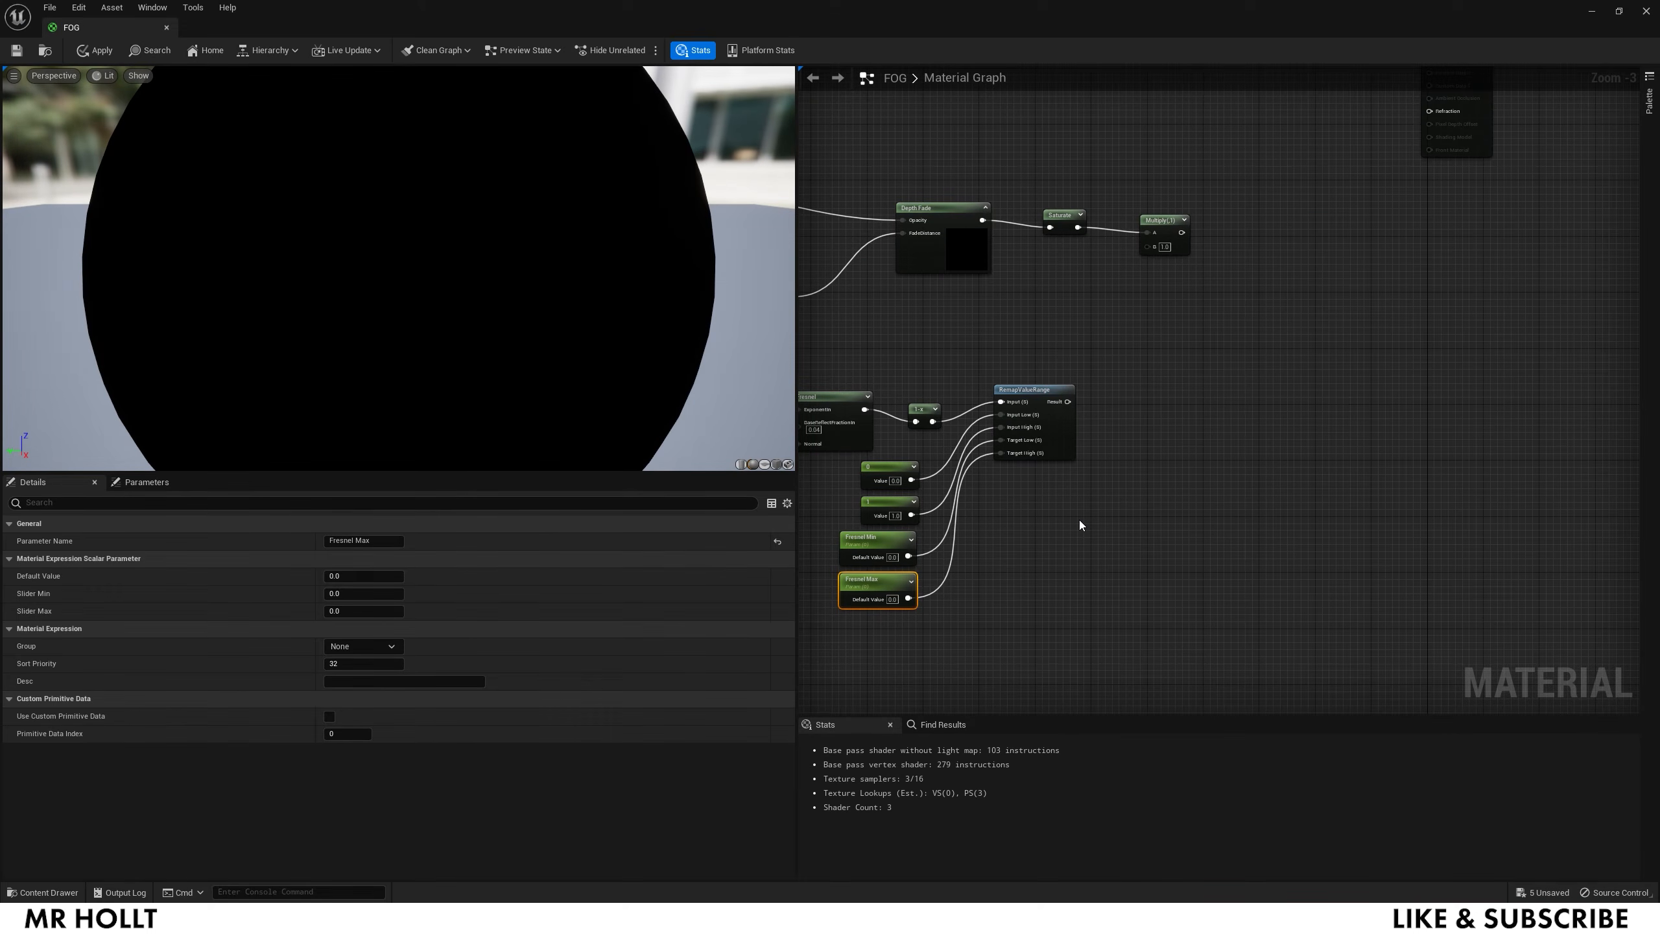
# Step: Add a Saturate node after RemapValueRange, feed Result into it, and connect its output to input B of the fade Multiply node
pyautogui.rightClick(1119, 389)
pyautogui.write('sa')
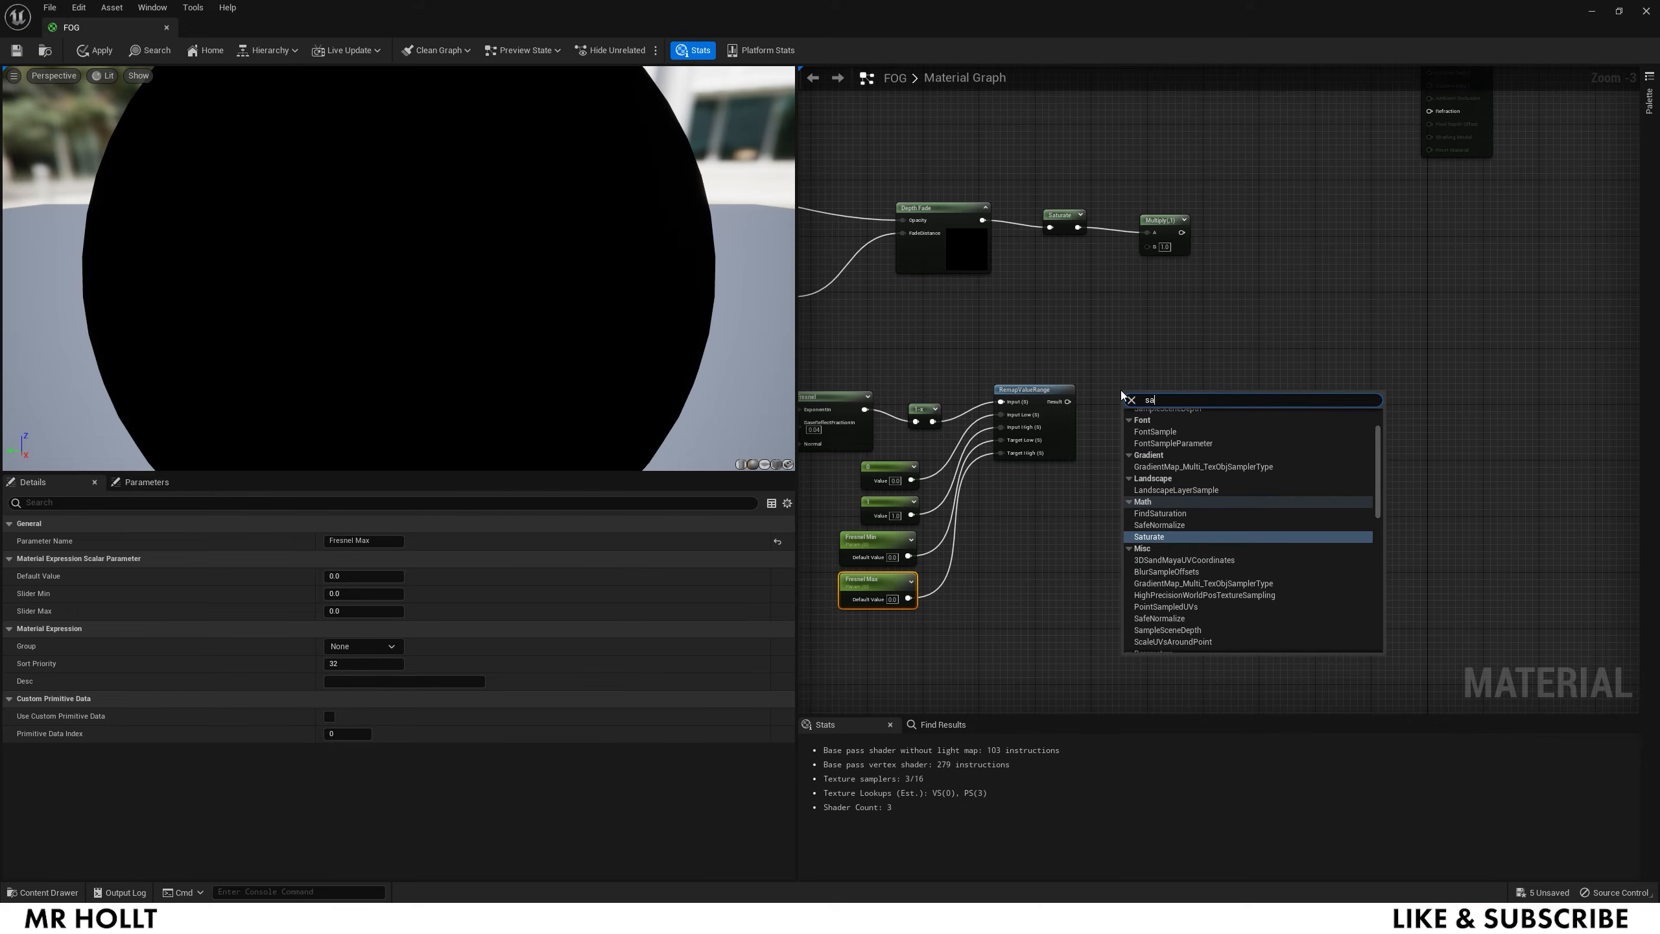
pyautogui.click(1152, 538)
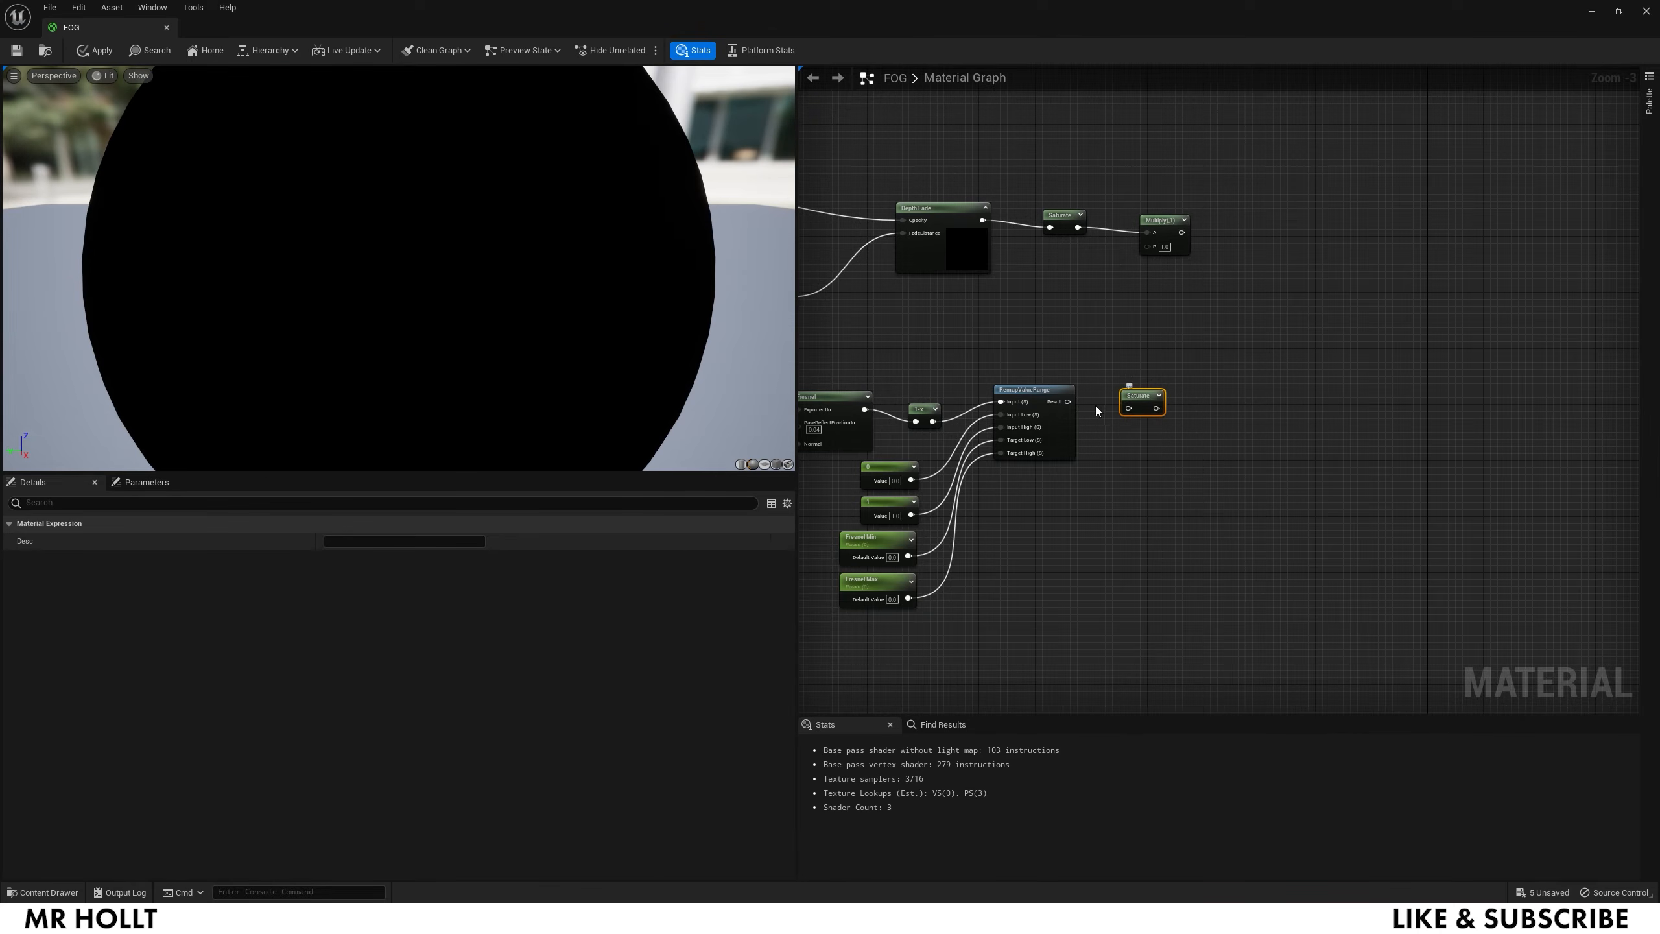
pyautogui.moveTo(1068, 401); pyautogui.dragTo(1144, 381)
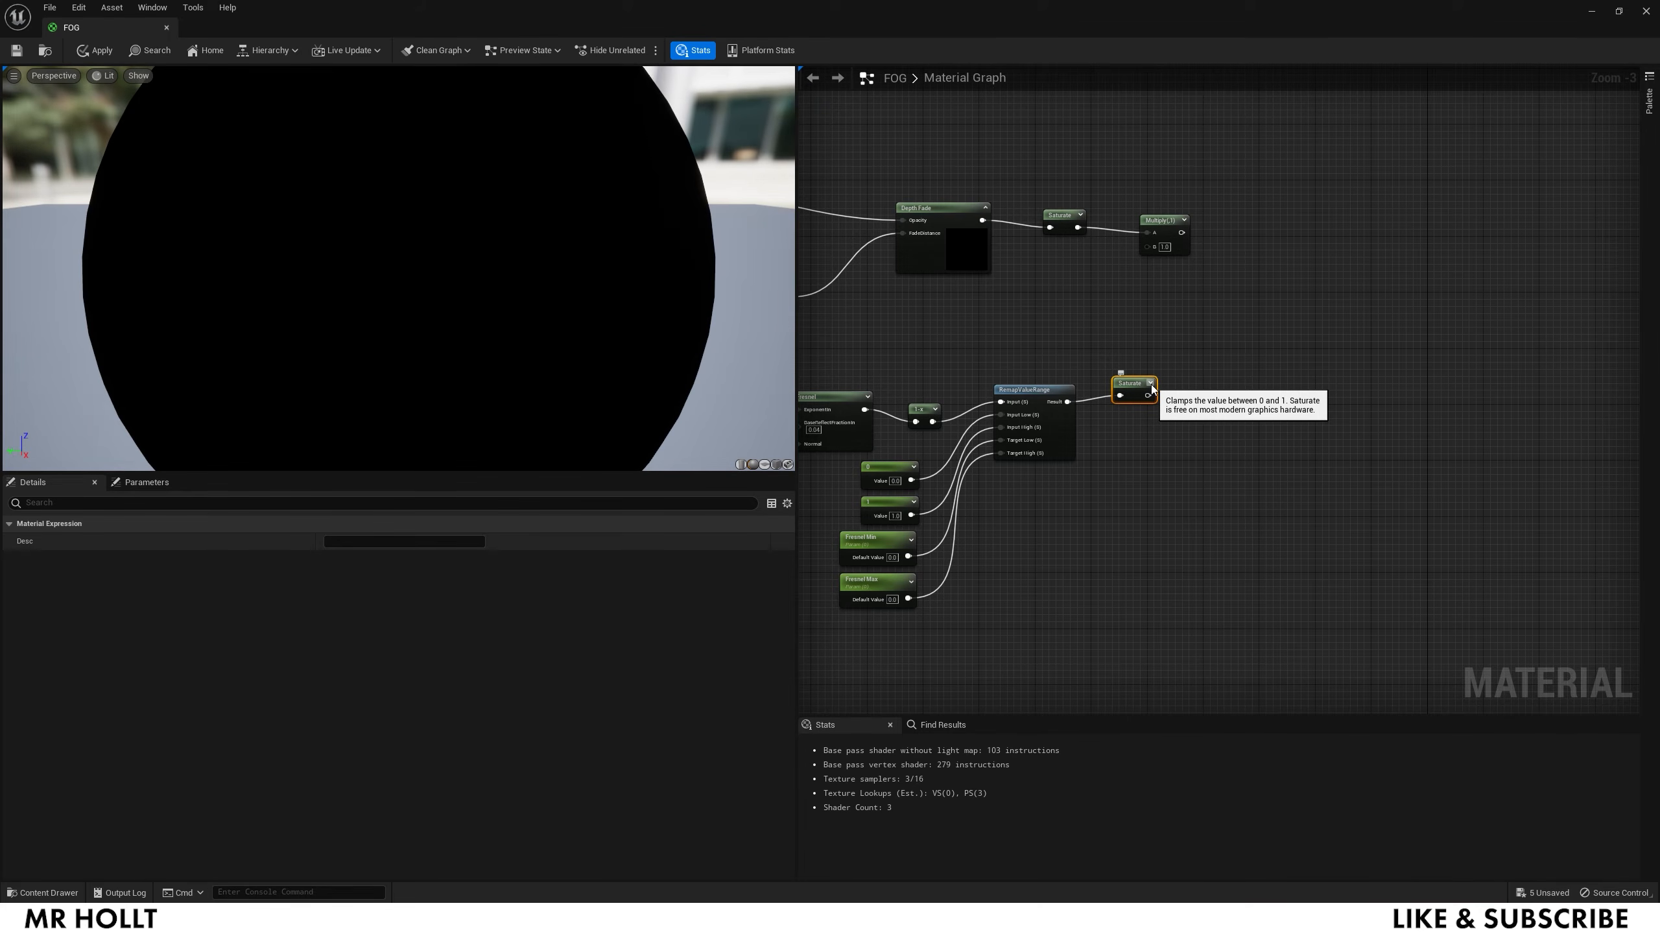
pyautogui.moveTo(1148, 395); pyautogui.dragTo(1147, 245)
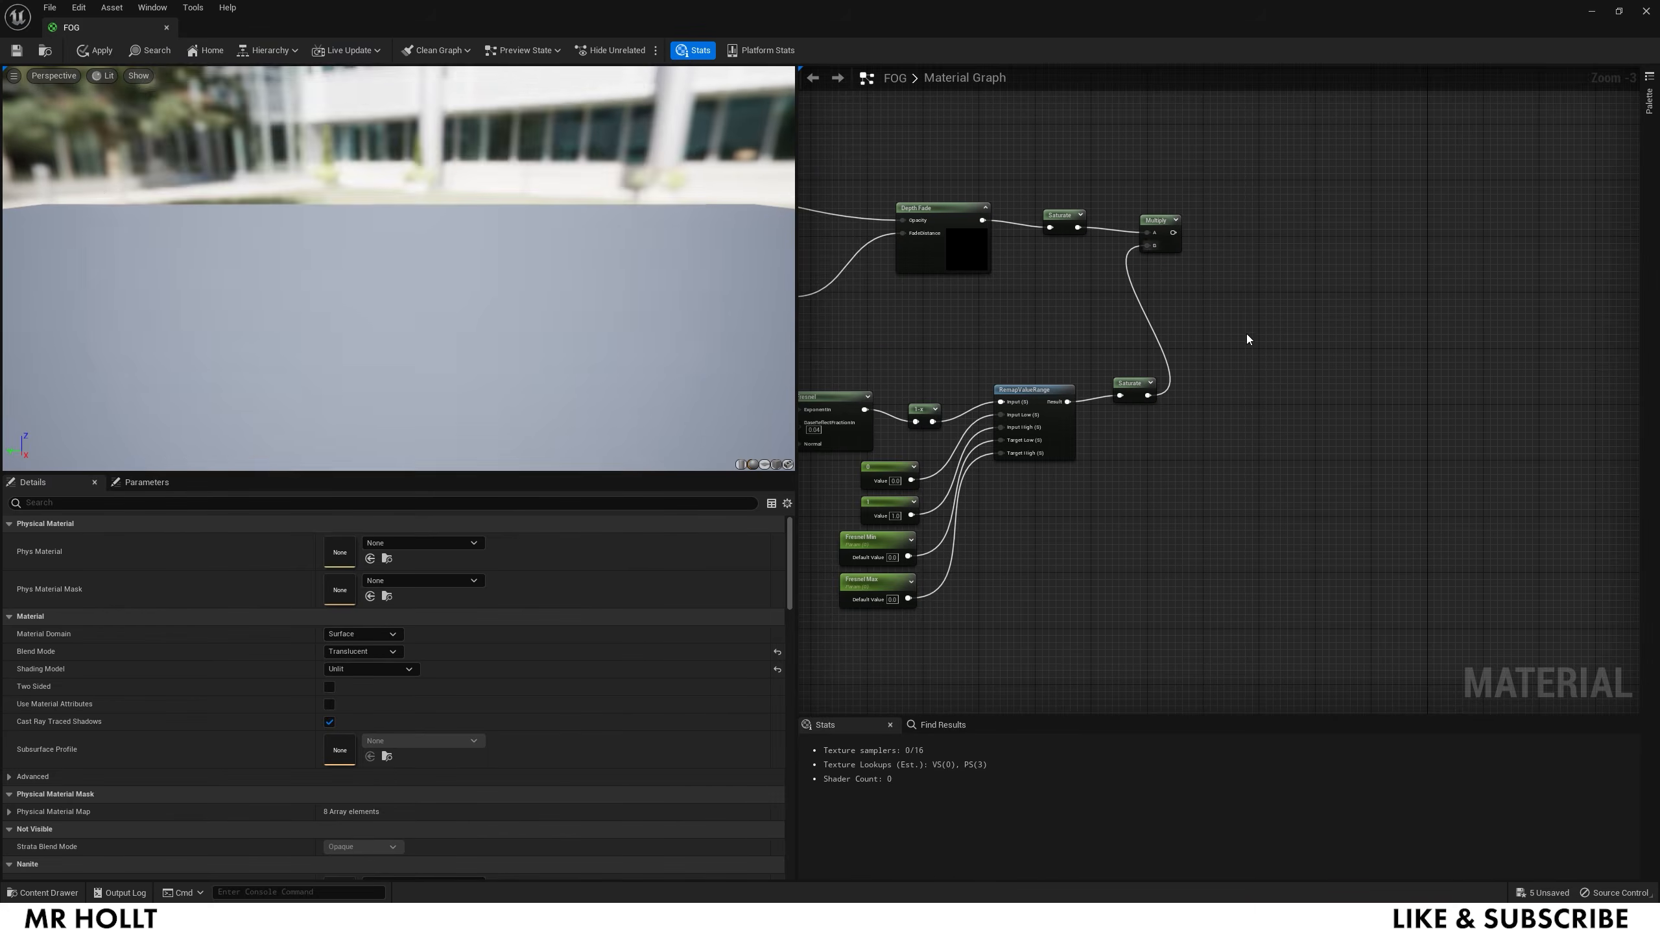
# Step: Wire the new Saturate output into the emissive Multiply's B input and the fade Multiply's output into the material's Opacity
pyautogui.scroll(-2, 1221, 443)
pyautogui.moveTo(1168, 510); pyautogui.dragTo(1183, 207)
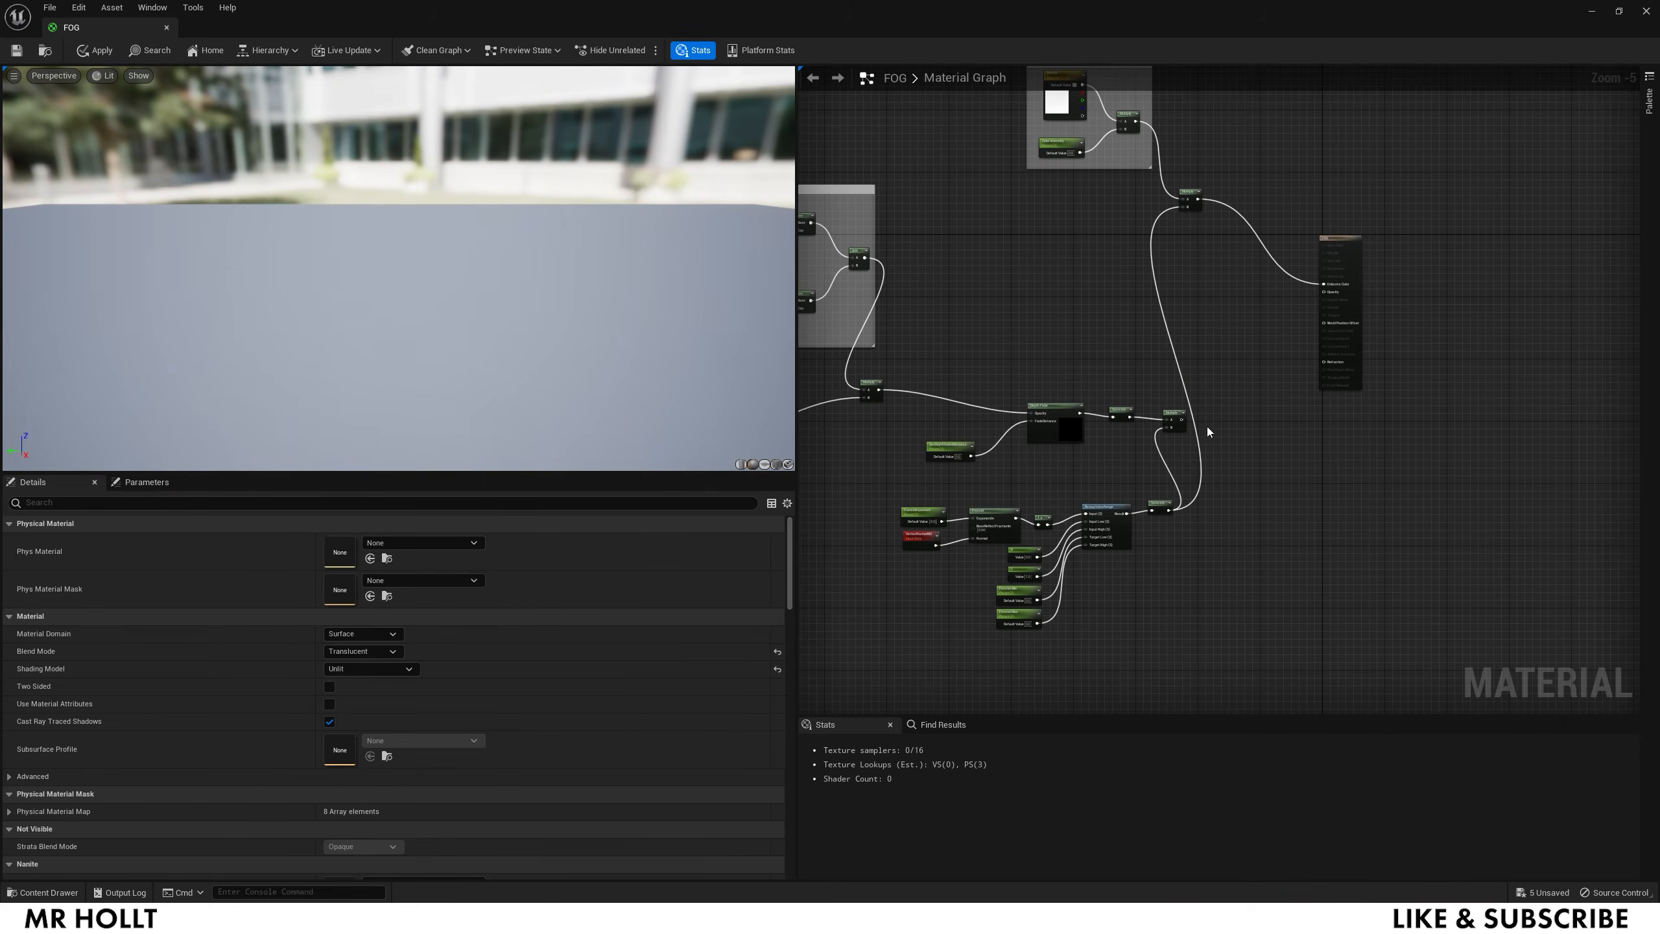
pyautogui.moveTo(1182, 421); pyautogui.dragTo(1325, 292)
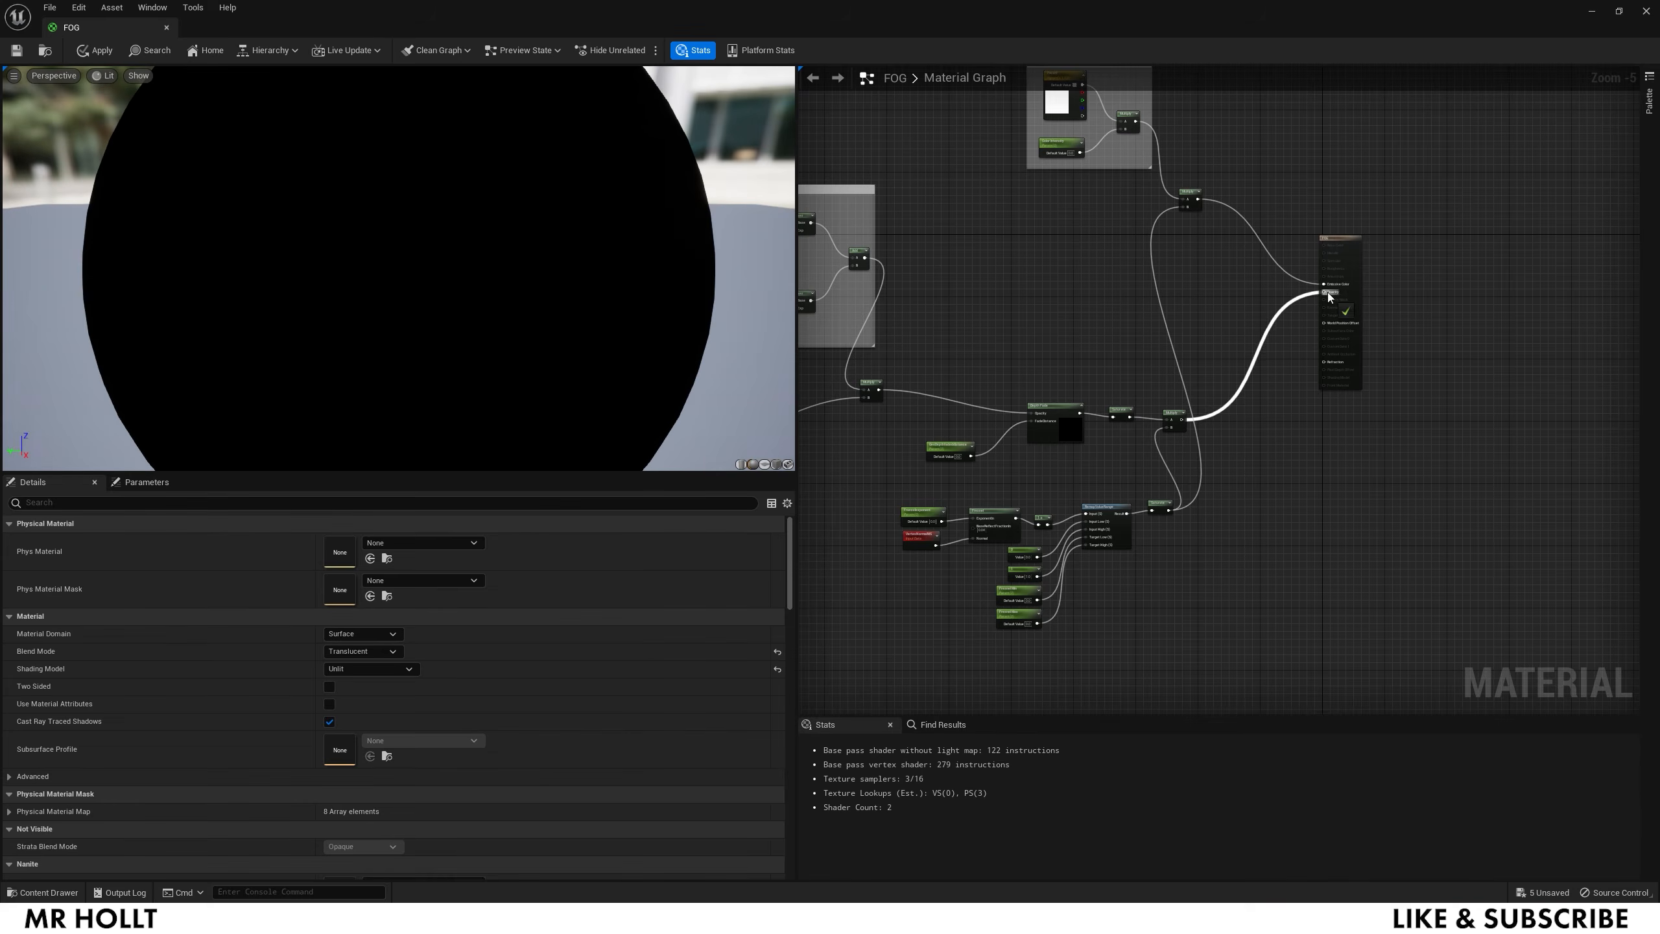
# Step: Group the depth and Fresnel fade nodes in a comment titled "Further Fades", shift the group slightly down, and apply the material
pyautogui.moveTo(1199, 368); pyautogui.dragTo(1315, 337, button='right')
pyautogui.moveTo(1354, 366); pyautogui.dragTo(1001, 635)
pyautogui.press('c')
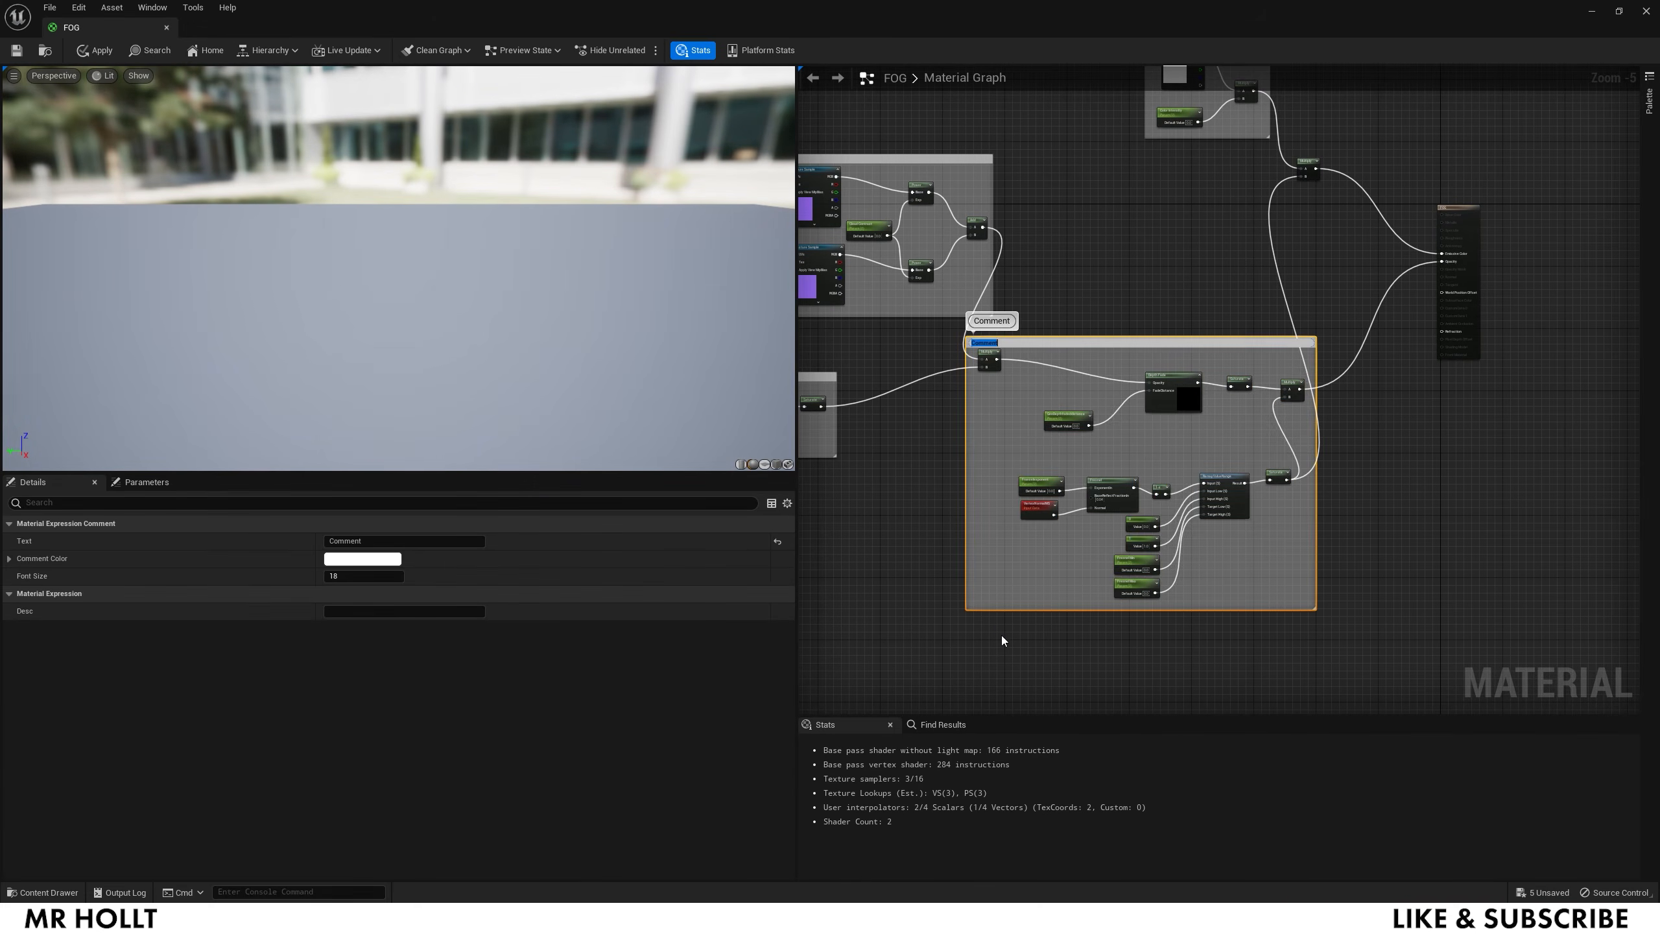
pyautogui.write('Further Fades')
pyautogui.click(1101, 304)
pyautogui.moveTo(1106, 341); pyautogui.dragTo(1130, 369)
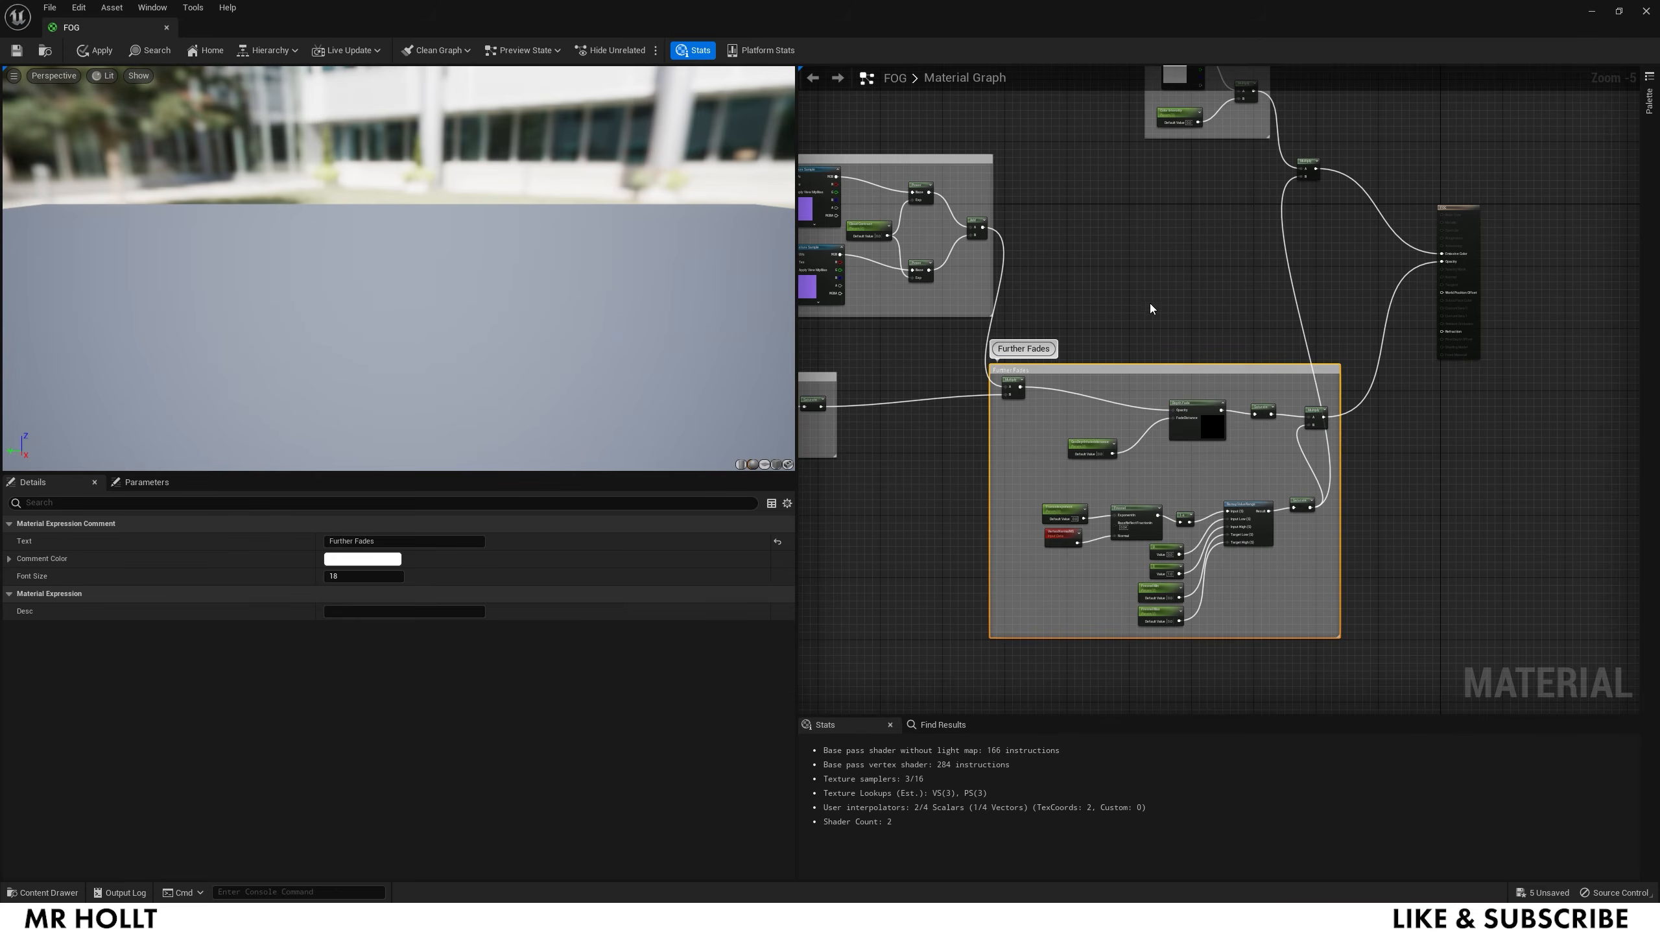
pyautogui.click(1148, 298)
pyautogui.click(95, 51)
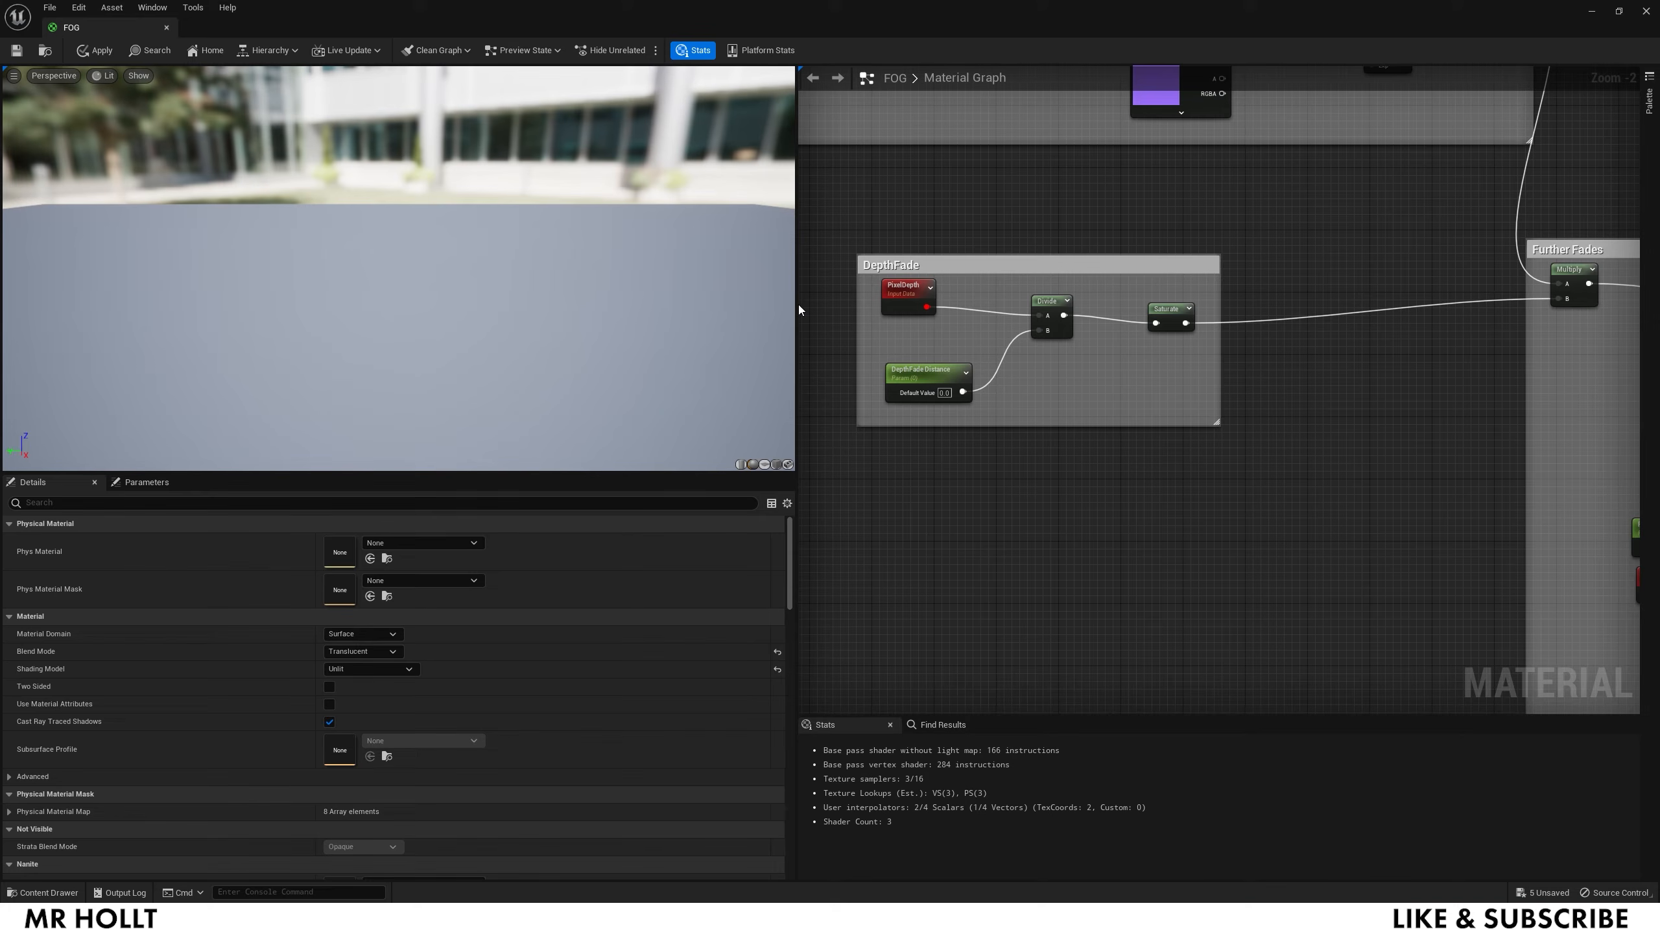
pyautogui.click(944, 391)
pyautogui.write('10240')
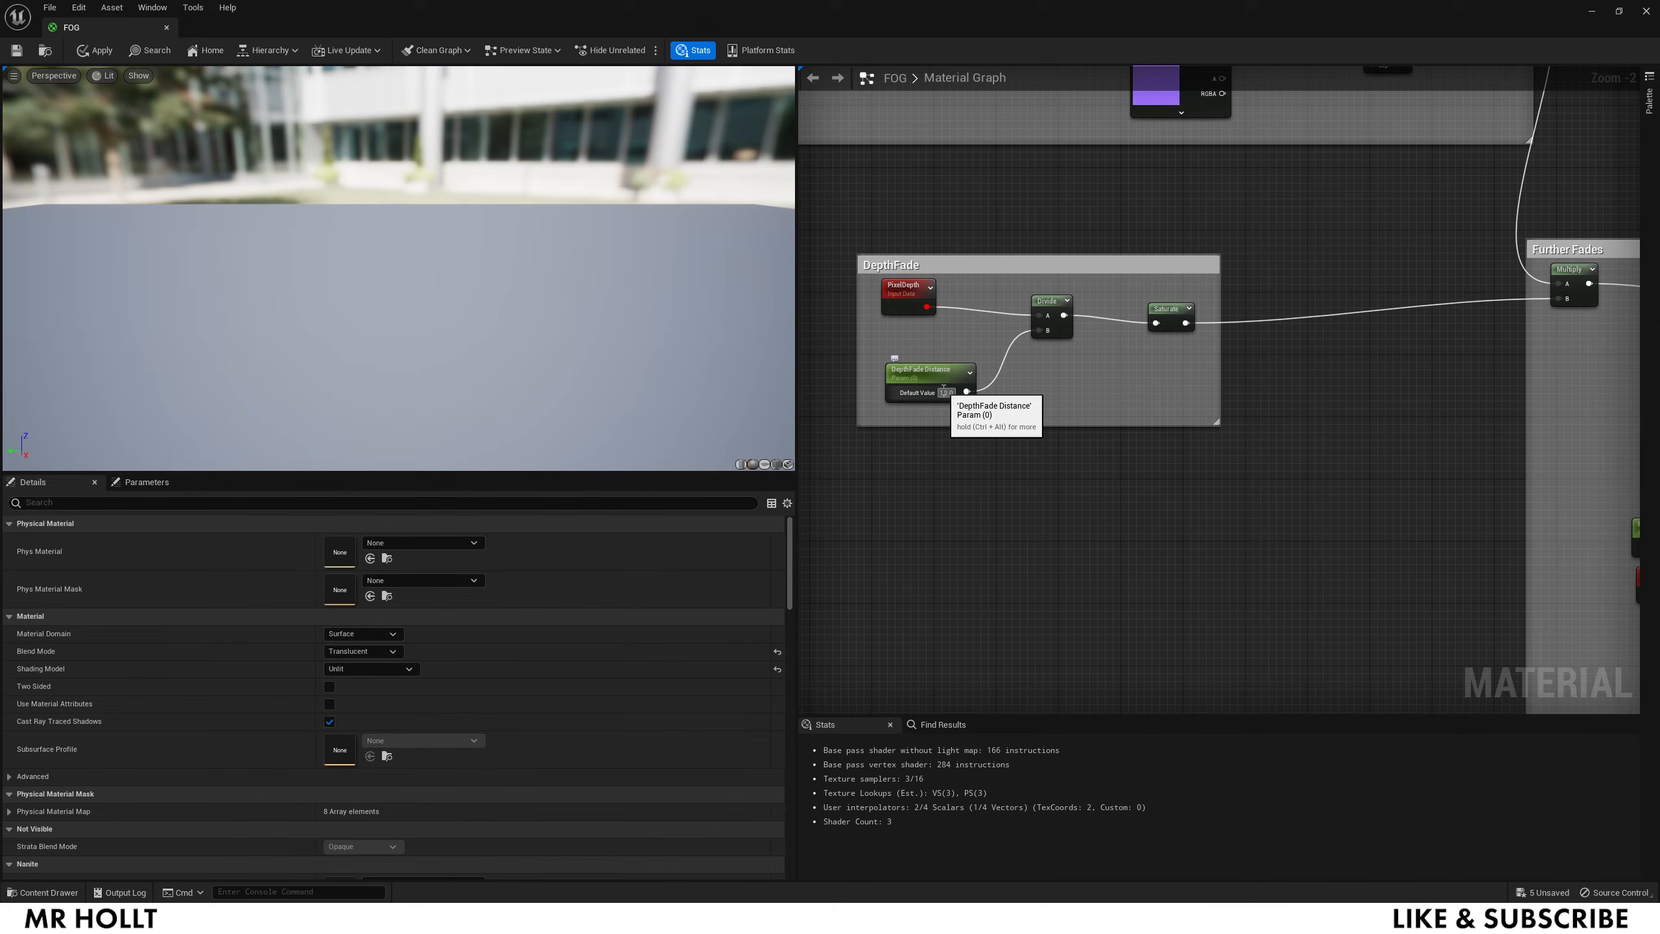
pyautogui.press('Return')
pyautogui.moveTo(1358, 413); pyautogui.dragTo(1243, 417, button='right')
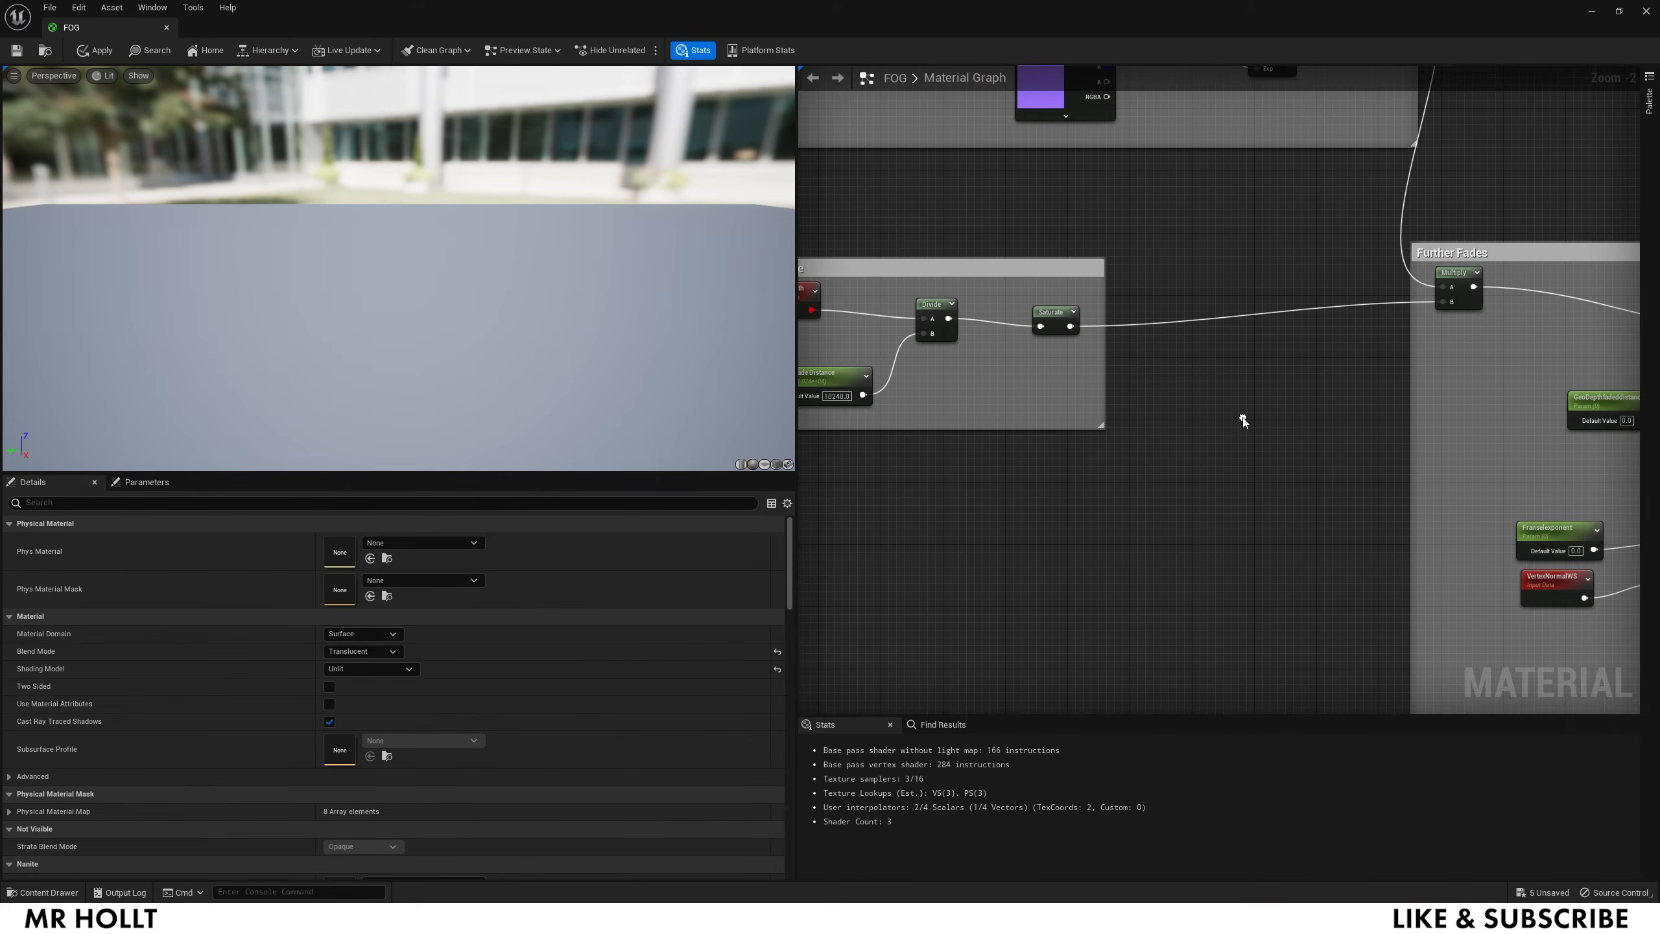
pyautogui.click(837, 397)
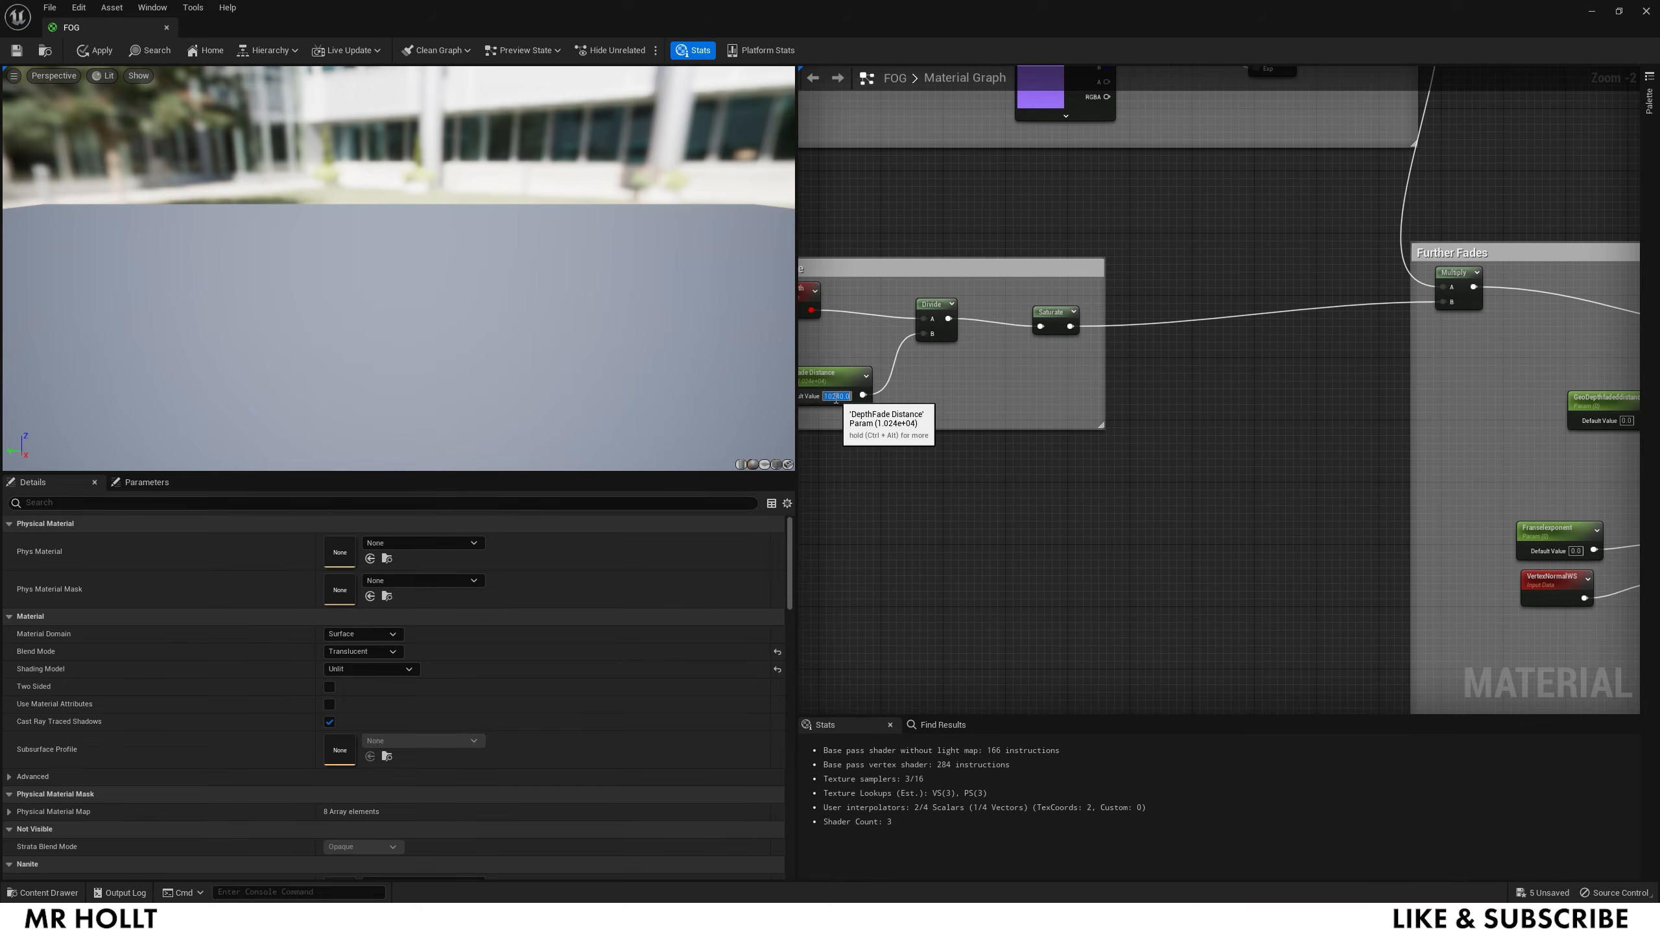
pyautogui.write('1240')
pyautogui.press('Return')
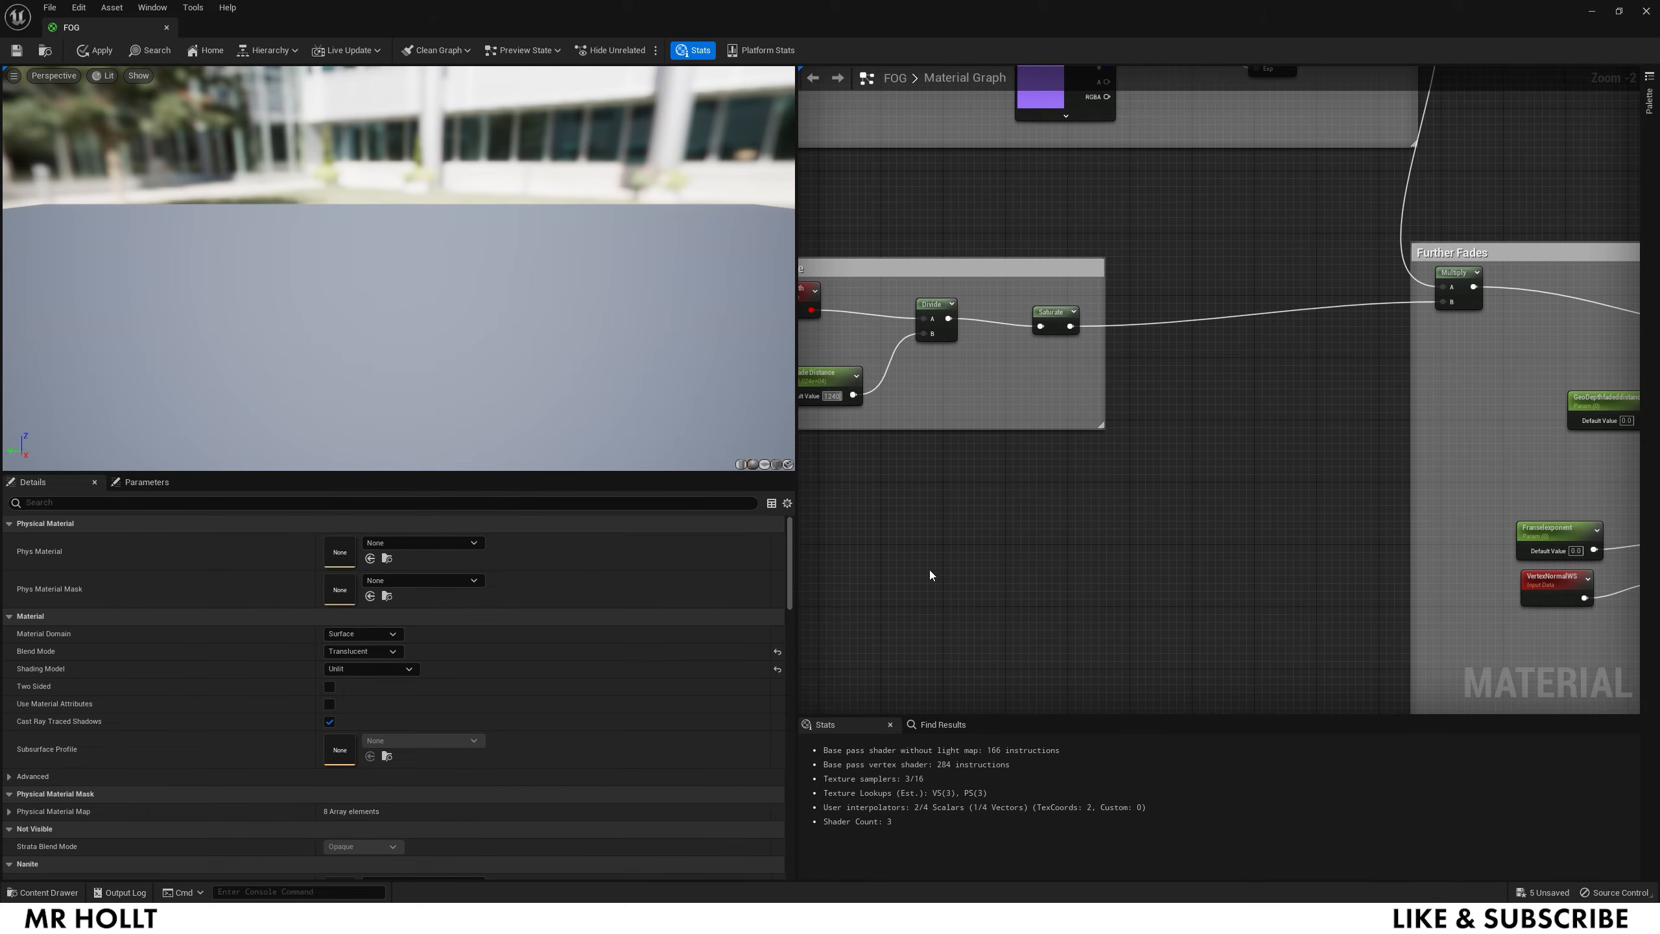
# Step: Set the DepthFade Distance parameter's default value to 1024
pyautogui.click(836, 396)
pyautogui.write('1024')
pyautogui.press('Return')
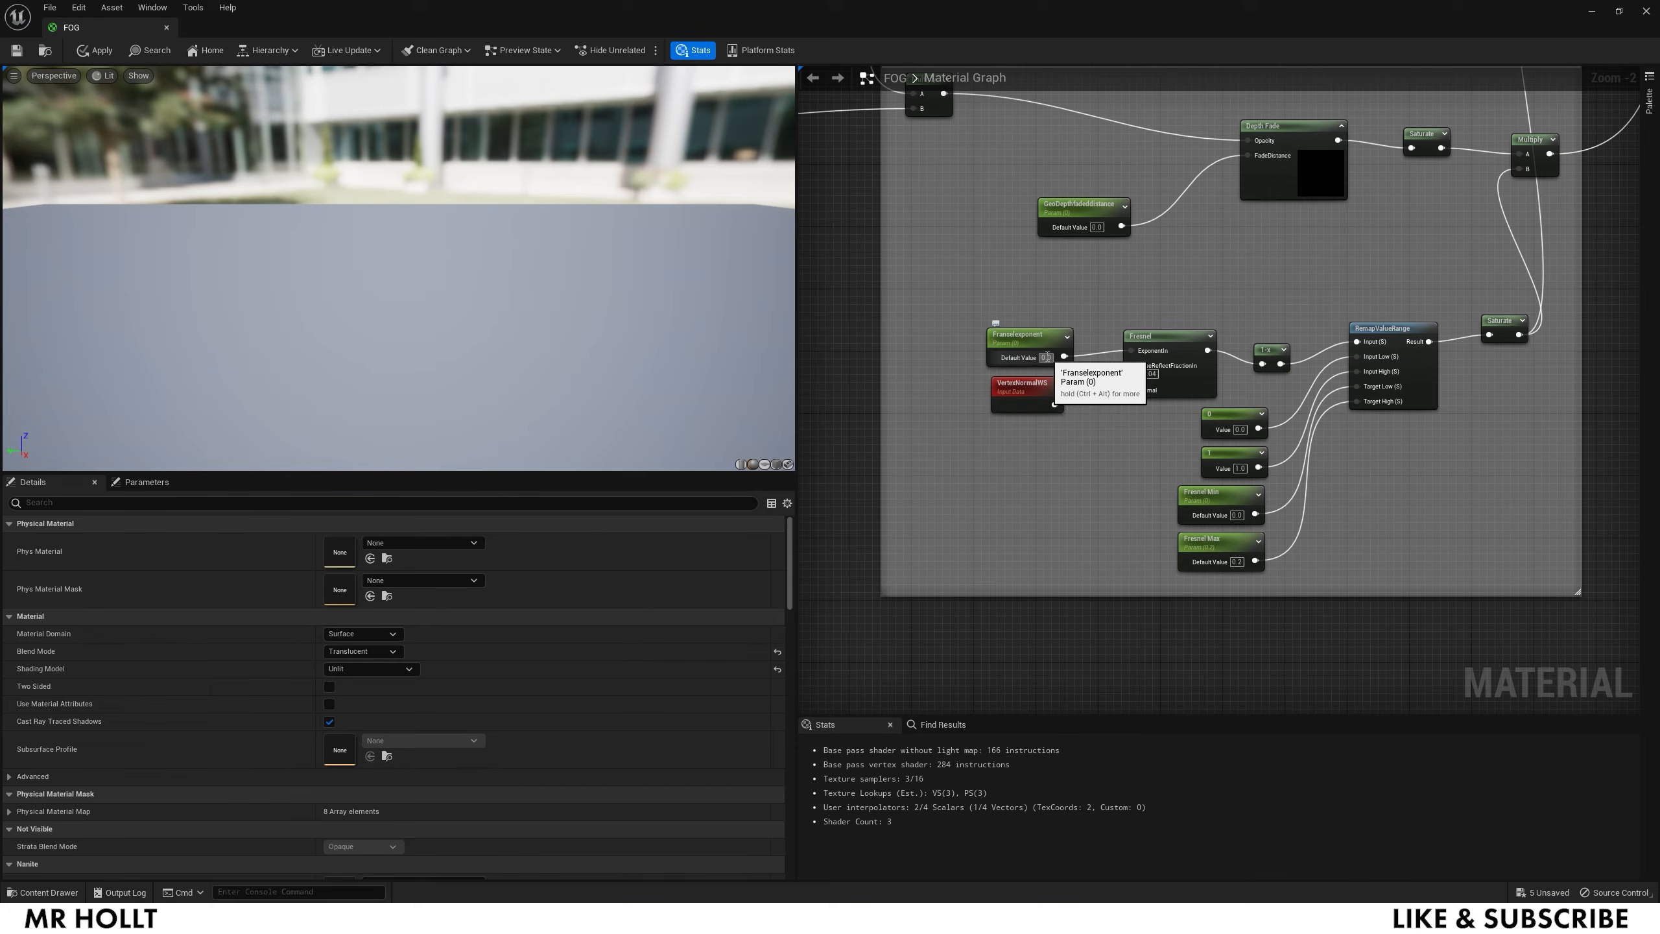
# Step: Set the default values of the Fresnel exponent parameter to 0.2 and Fresnel Max to 0.5
pyautogui.click(1047, 357)
pyautogui.write('0.2')
pyautogui.press('Return')
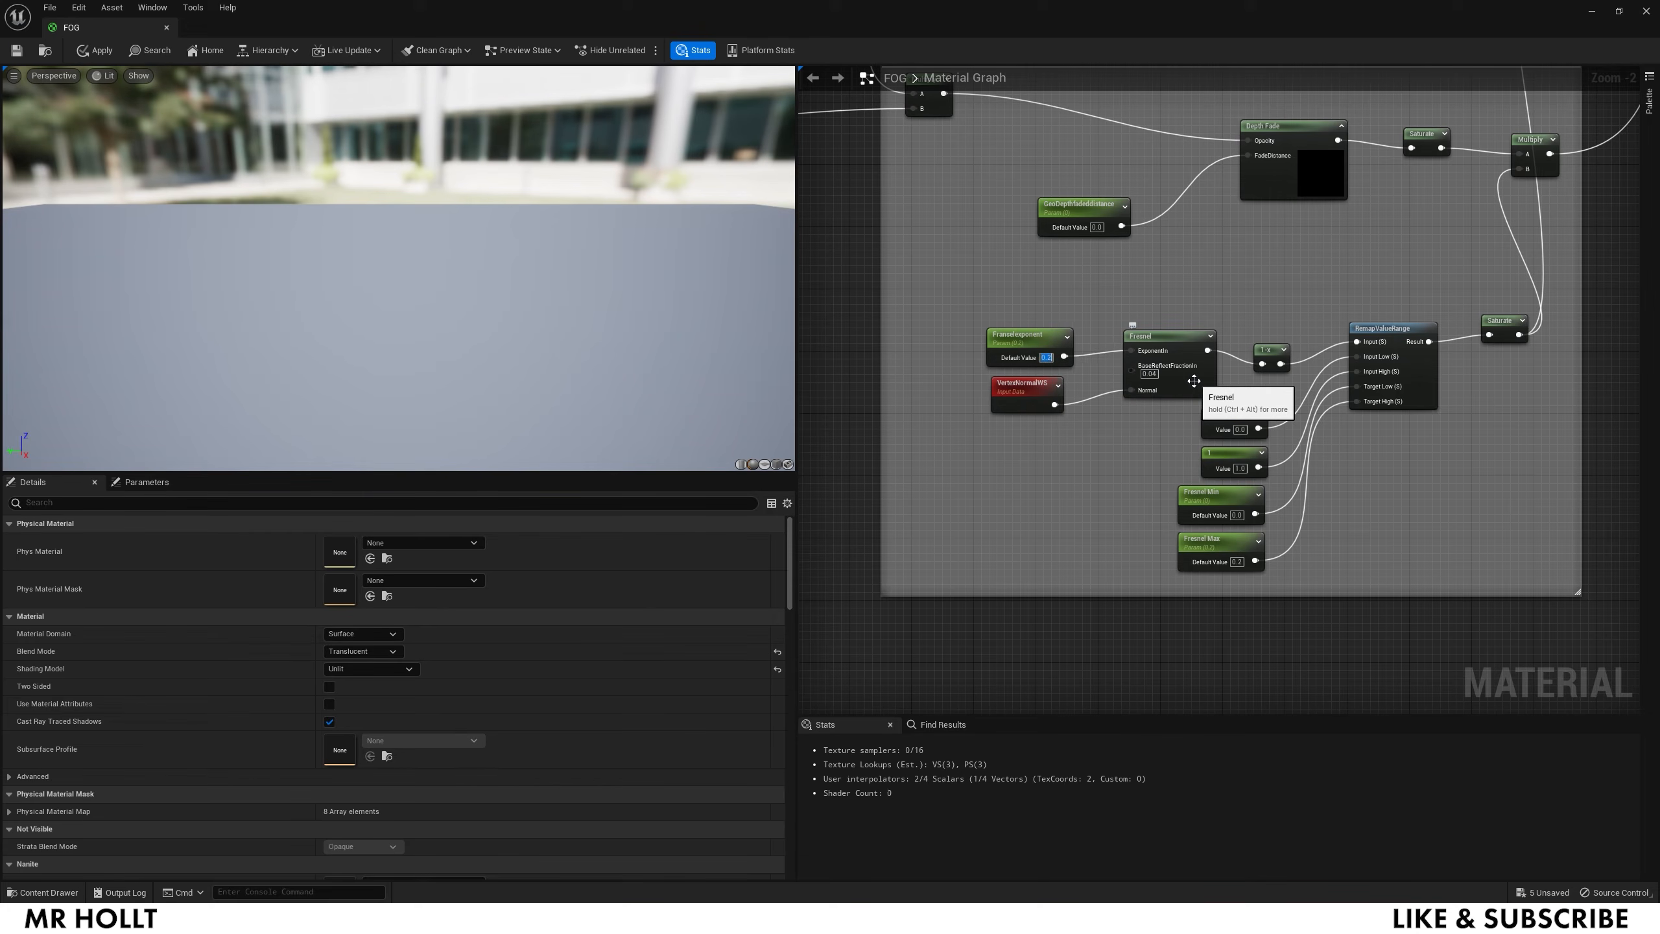
pyautogui.write('0.5')
pyautogui.press('Return')
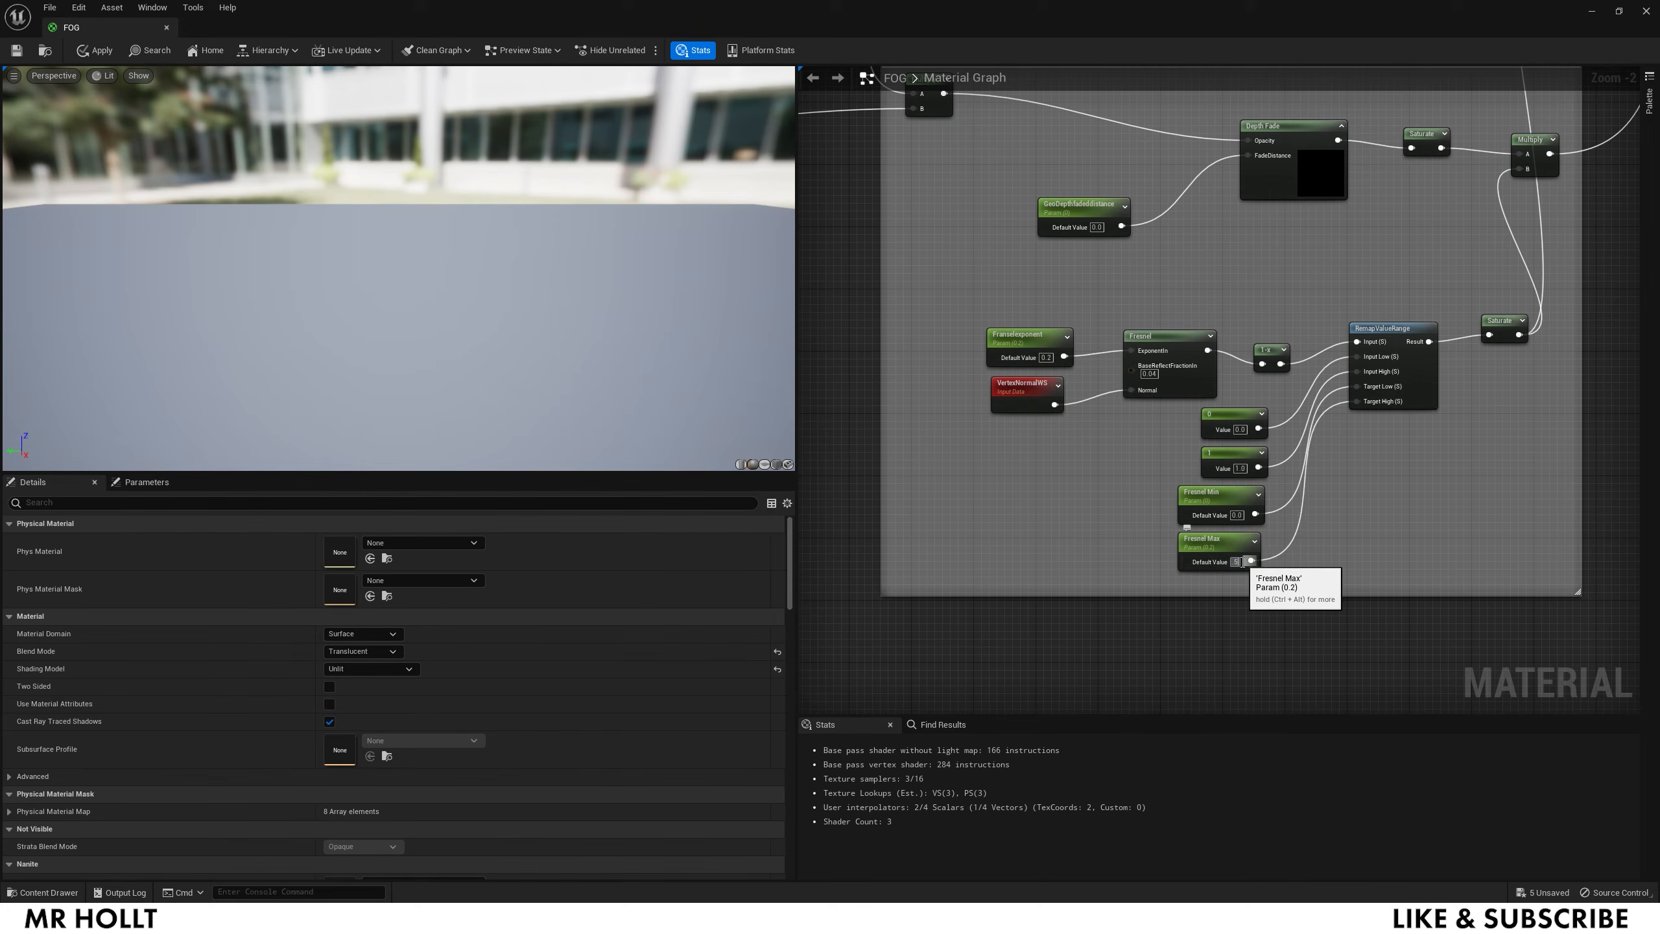
# Step: Set the default value of the fade distance parameter feeding the Depth Fade node to 1000
pyautogui.click(1097, 227)
pyautogui.write('1000')
pyautogui.press('Return')
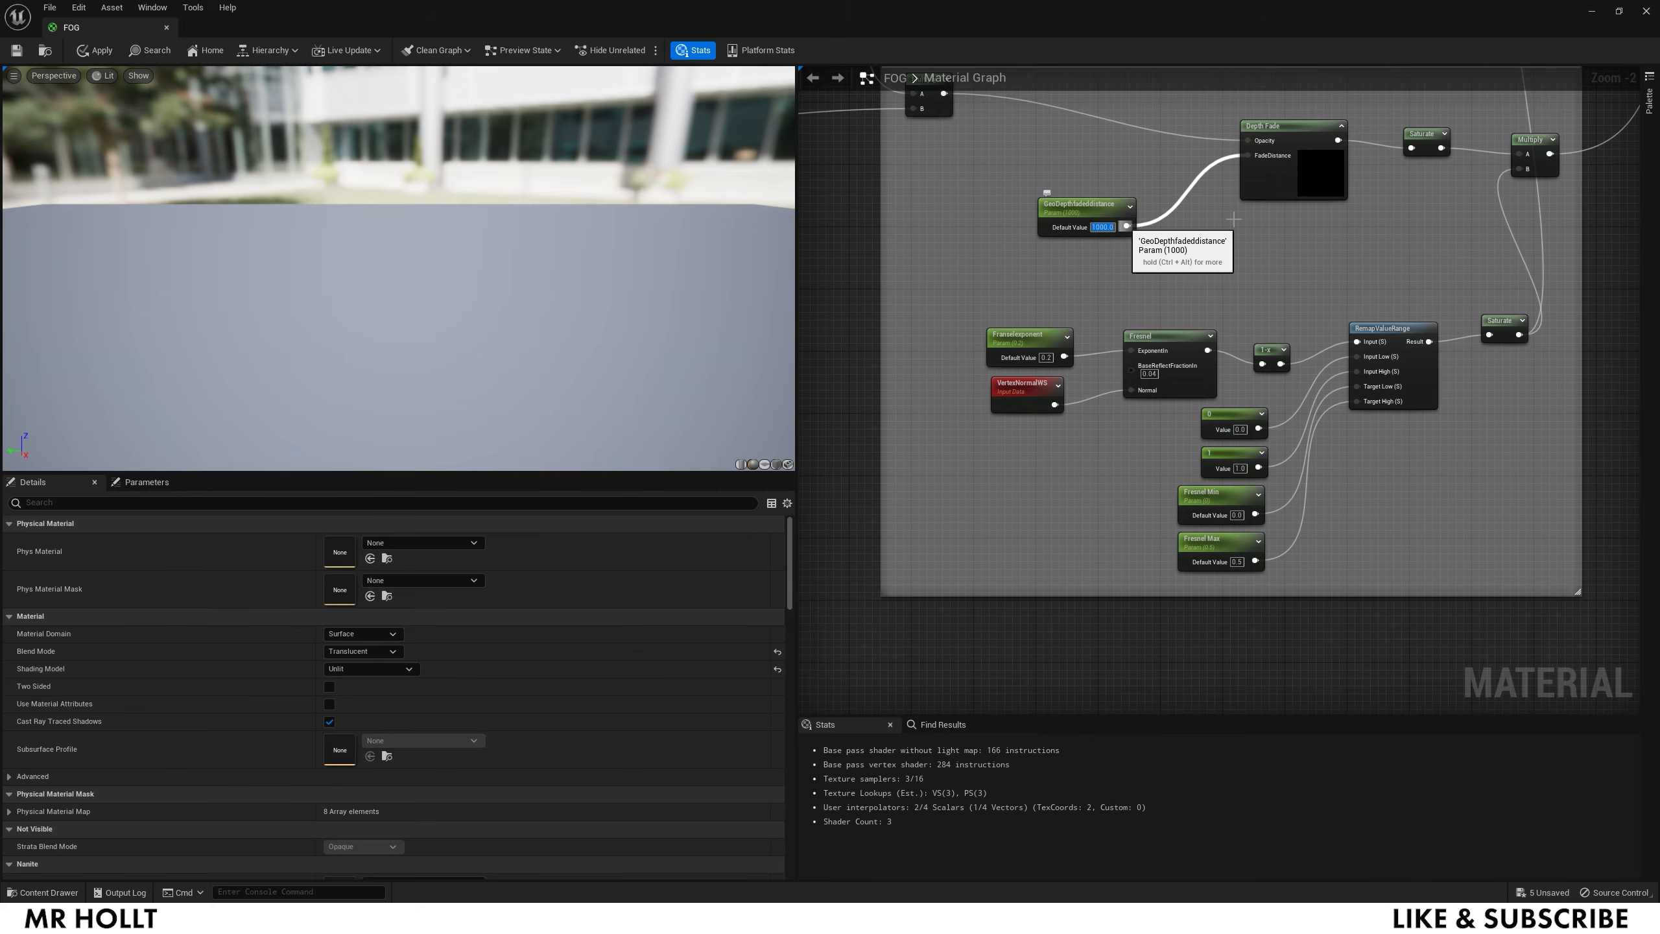
# Step: Set the Color Intensity parameter's default value to 20 in the Emissive Color group
pyautogui.moveTo(1028, 228); pyautogui.dragTo(1115, 403, button='right')
pyautogui.scroll(-2, 1116, 404)
pyautogui.moveTo(1282, 98); pyautogui.dragTo(1097, 449, button='right')
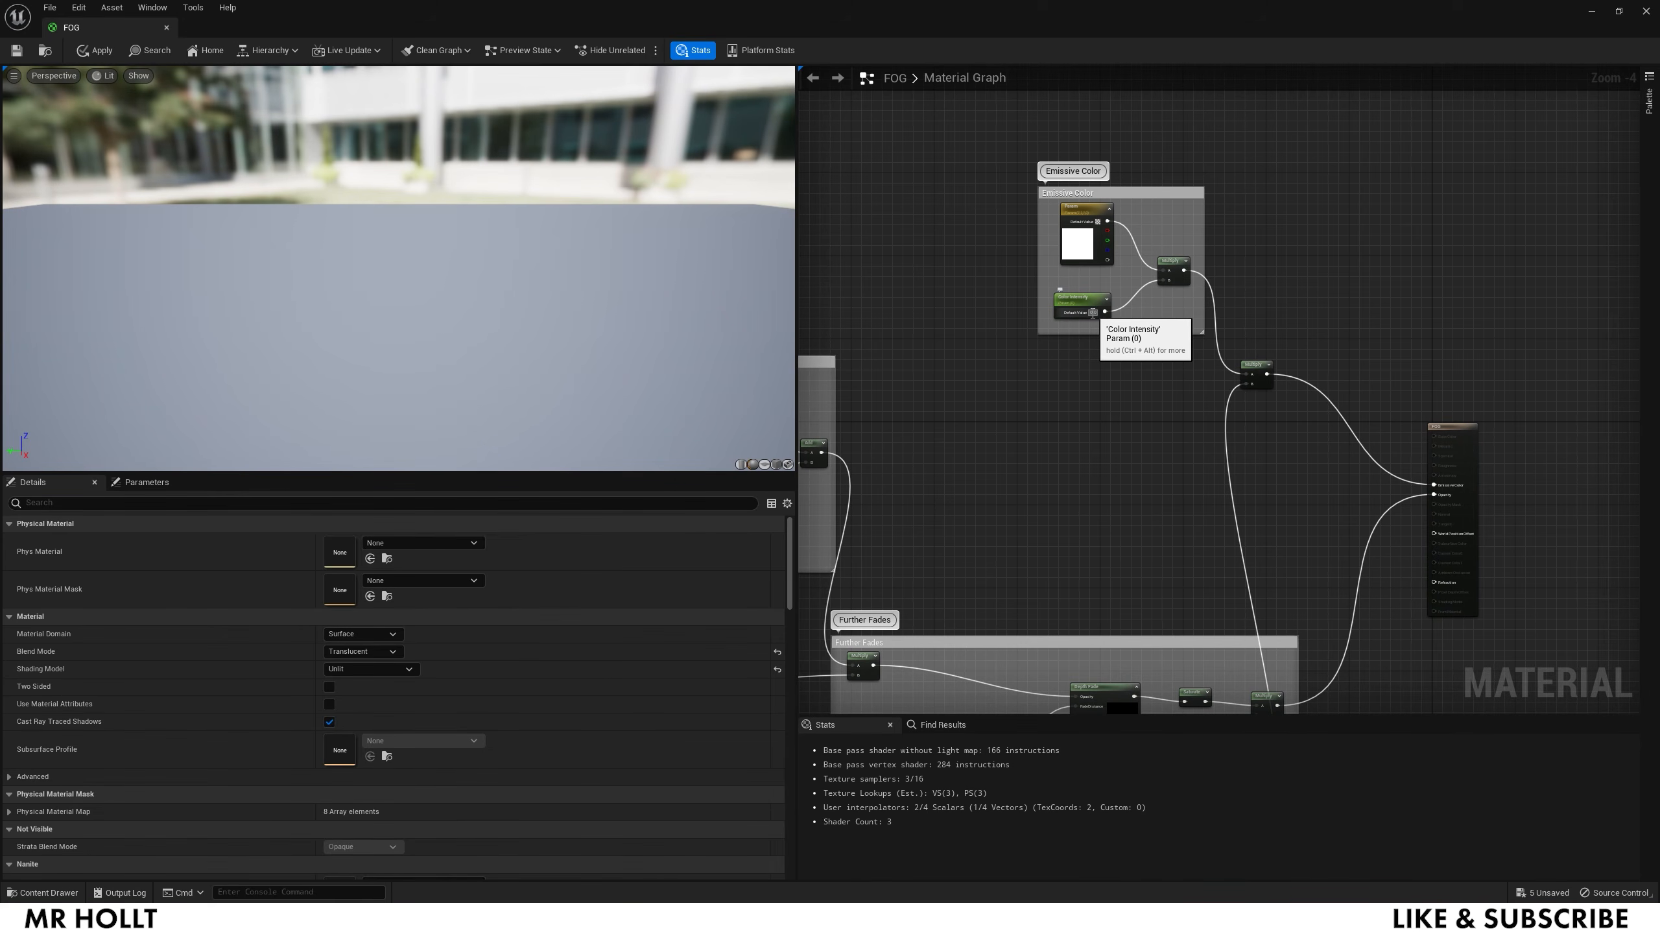
pyautogui.click(1094, 313)
pyautogui.write('20')
pyautogui.press('Return')
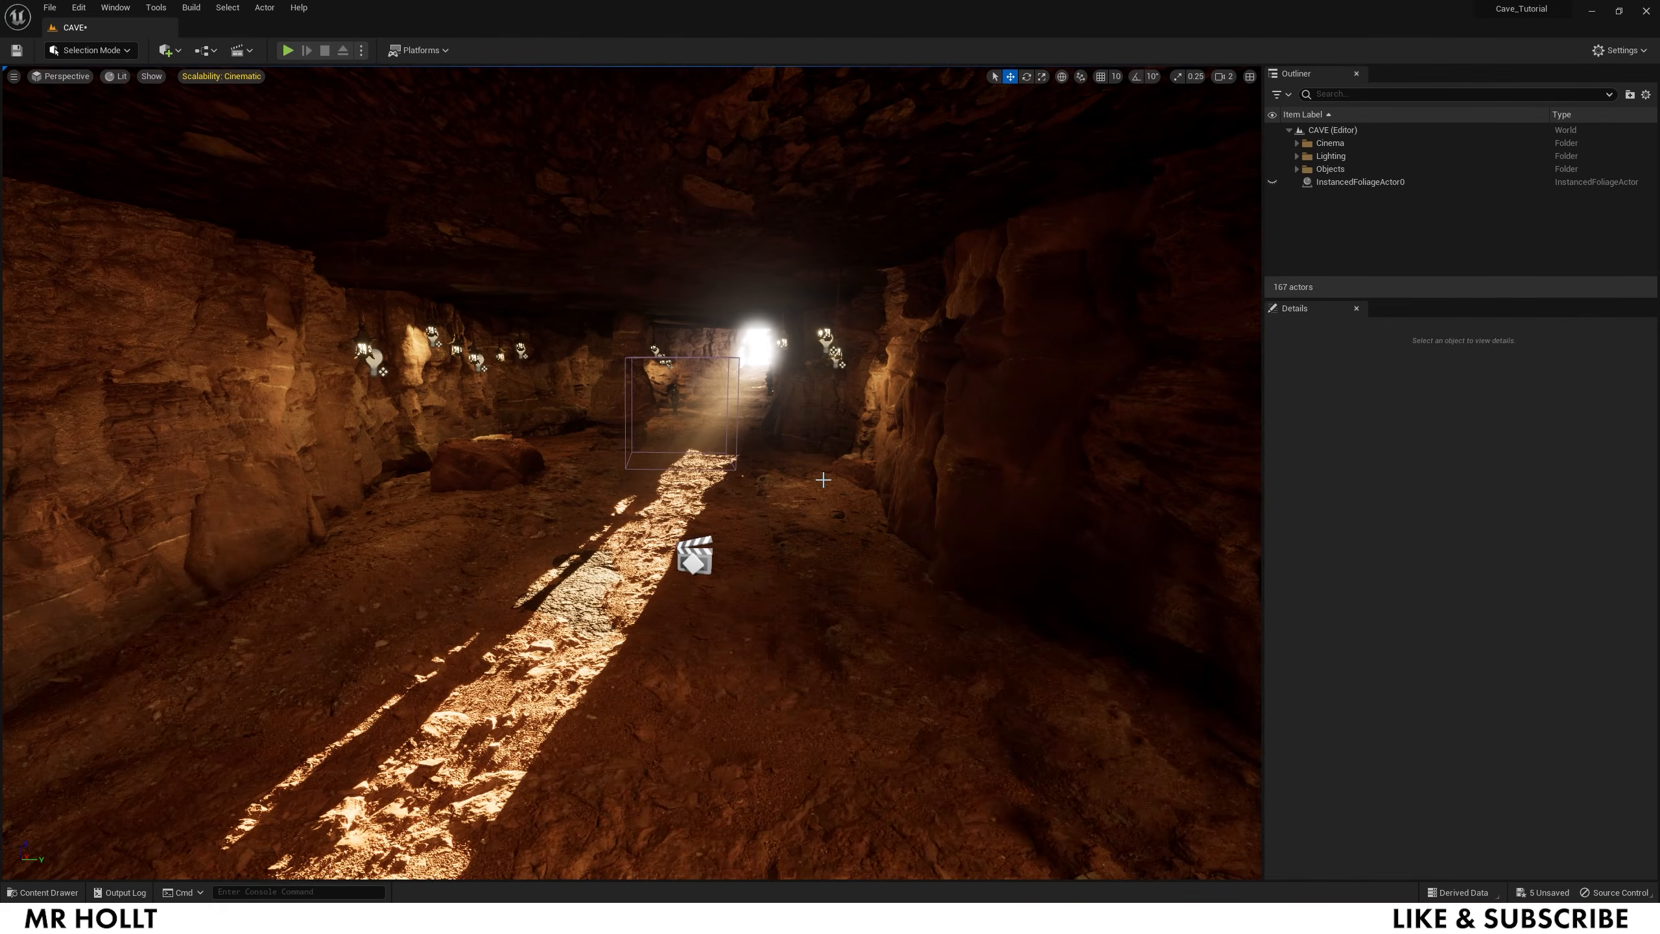
# Step: Switch to the CAVE level and add a Plane shape to the scene
pyautogui.hotkey('ctrl', 'space')
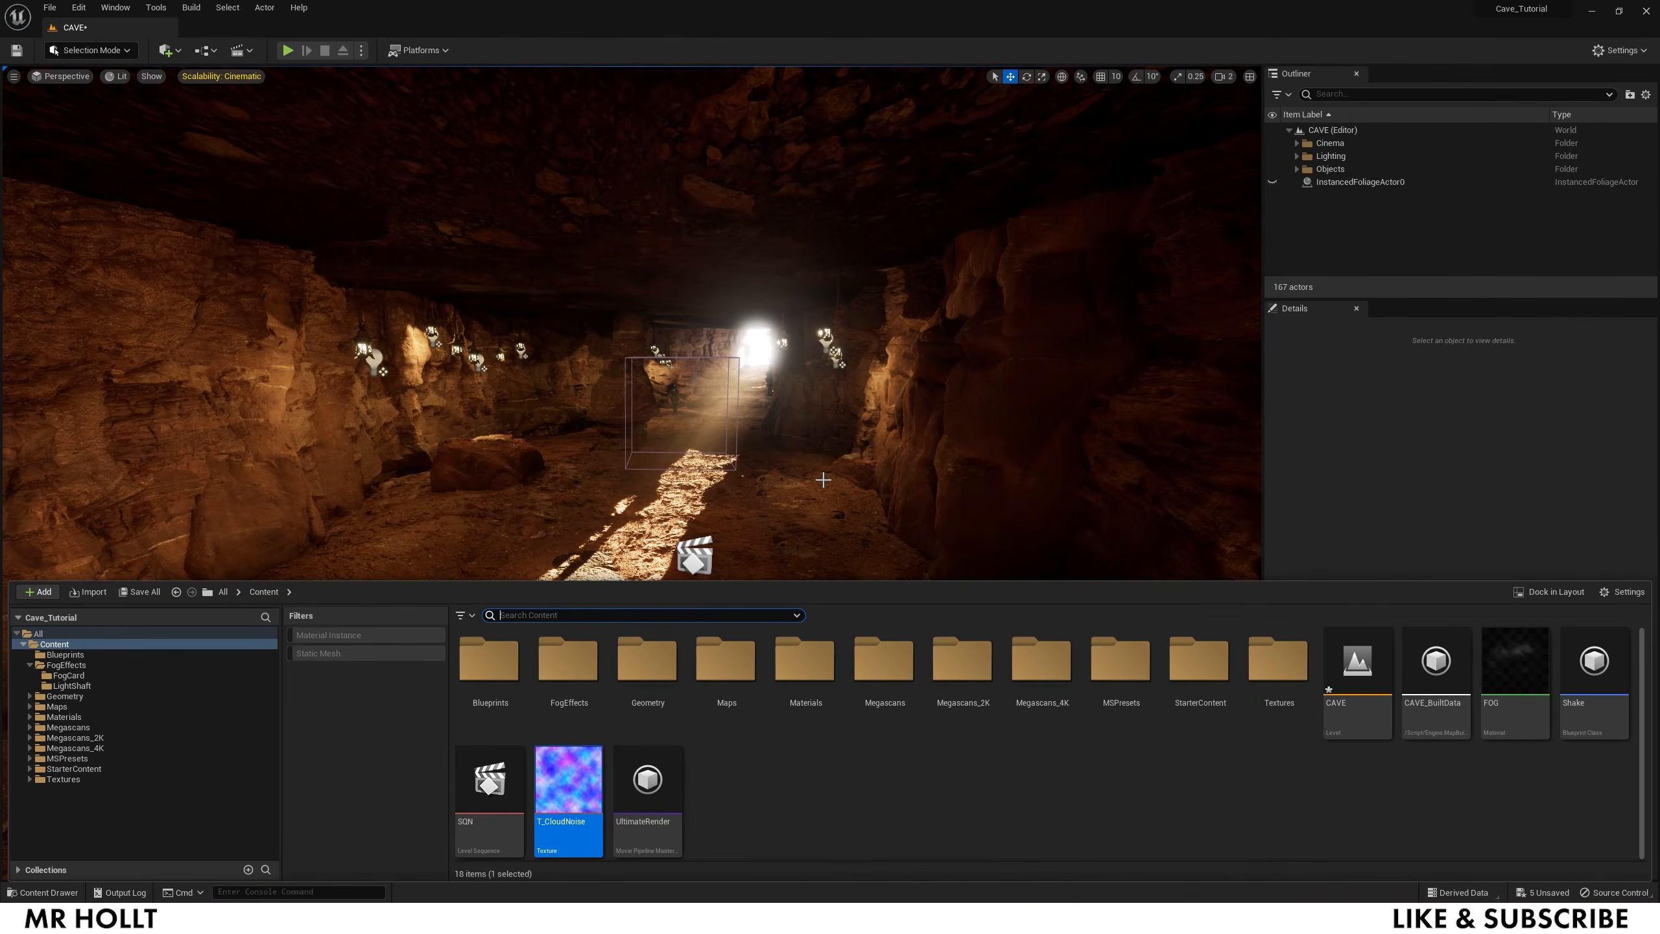
pyautogui.click(165, 50)
pyautogui.moveTo(210, 186)
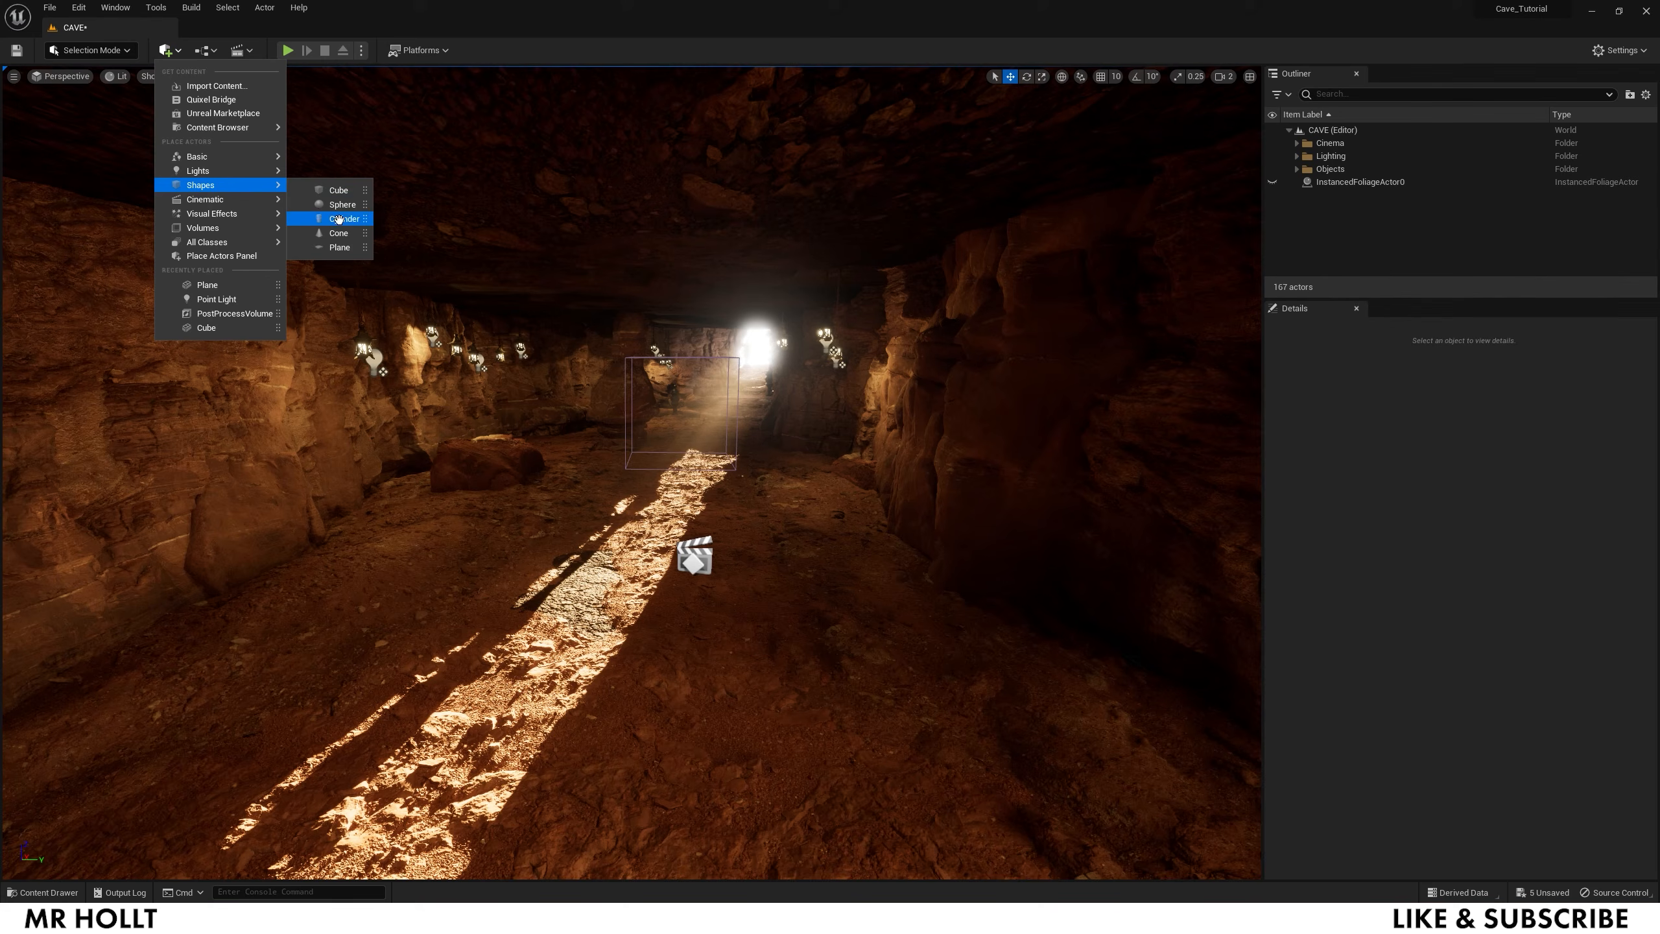
pyautogui.click(339, 247)
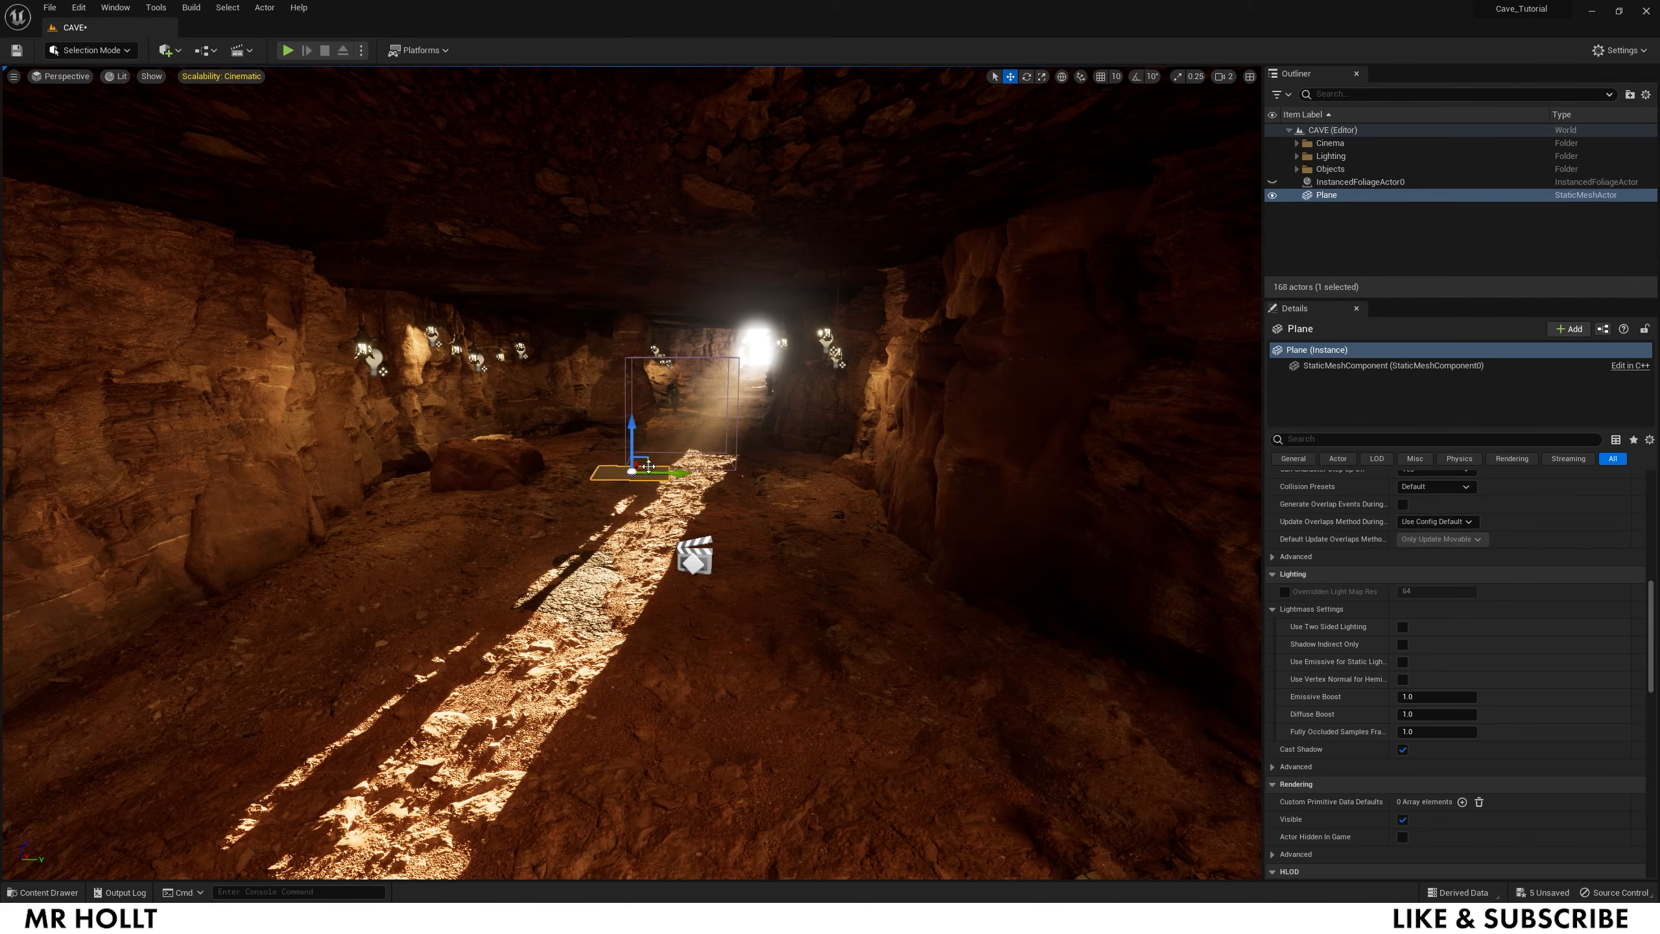
# Step: Scale the plane up uniformly until it spans the cave floor, and reposition it within the cave
pyautogui.moveTo(605, 511); pyautogui.dragTo(552, 568, button='right')
pyautogui.press('r')
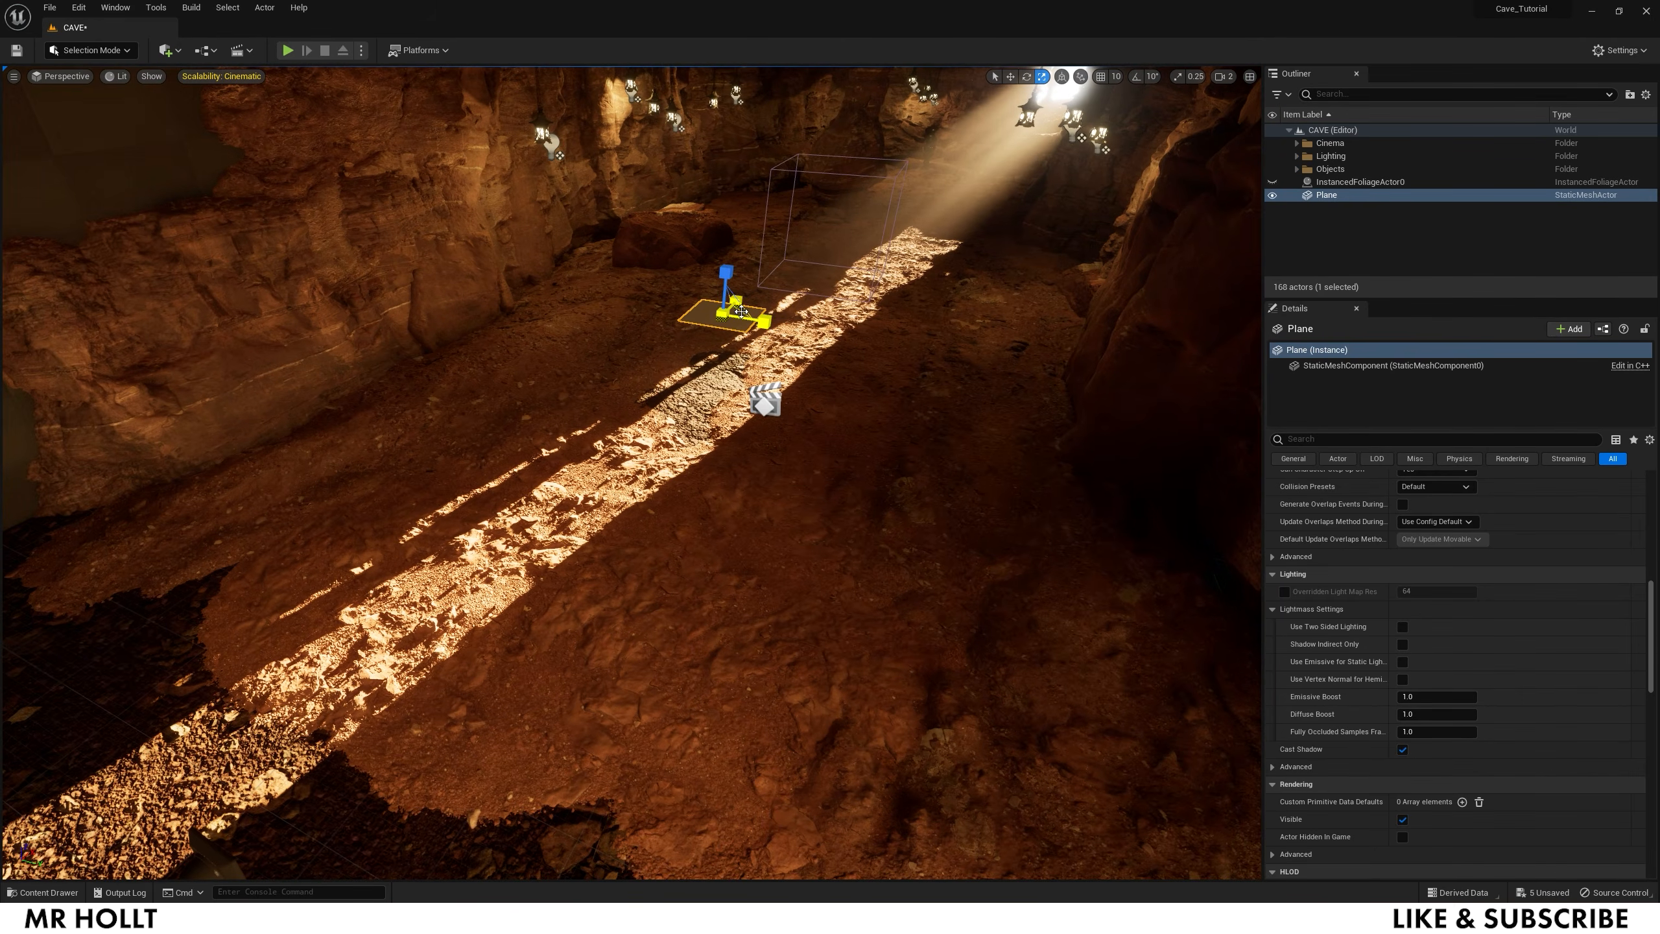
pyautogui.moveTo(734, 304); pyautogui.dragTo(954, 303)
pyautogui.press('q')
pyautogui.press('w')
pyautogui.moveTo(727, 288); pyautogui.dragTo(749, 431)
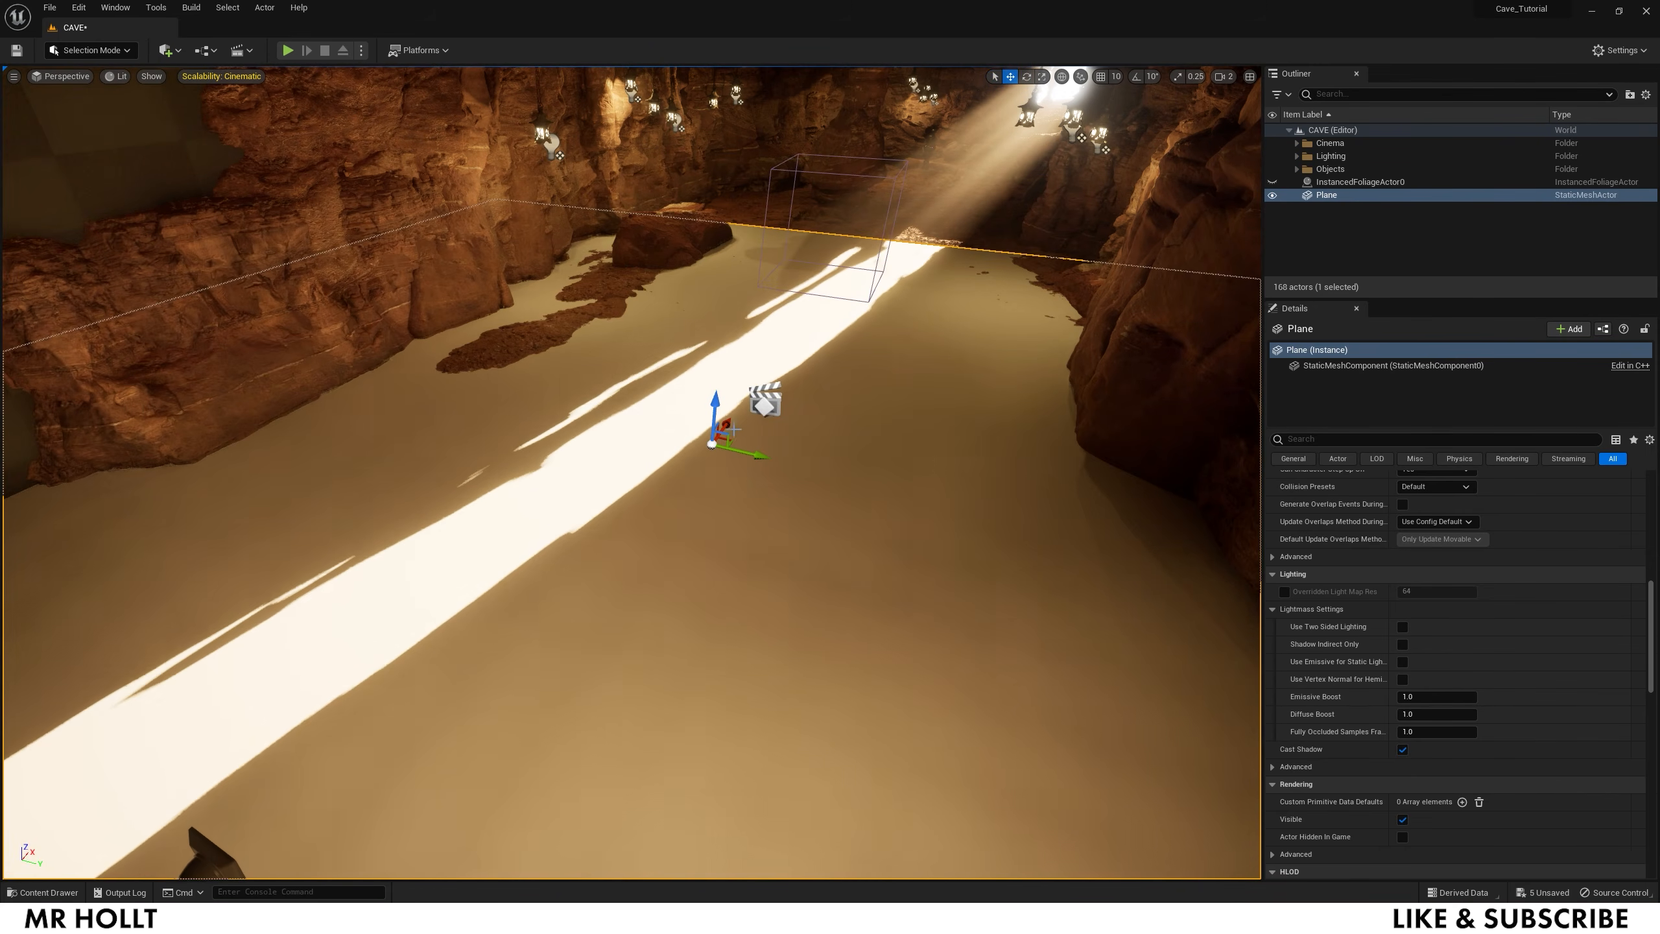
# Step: Check the plane's extent from outside the cave and shift it horizontally to cover the cave floor
pyautogui.press('g')
pyautogui.press('r')
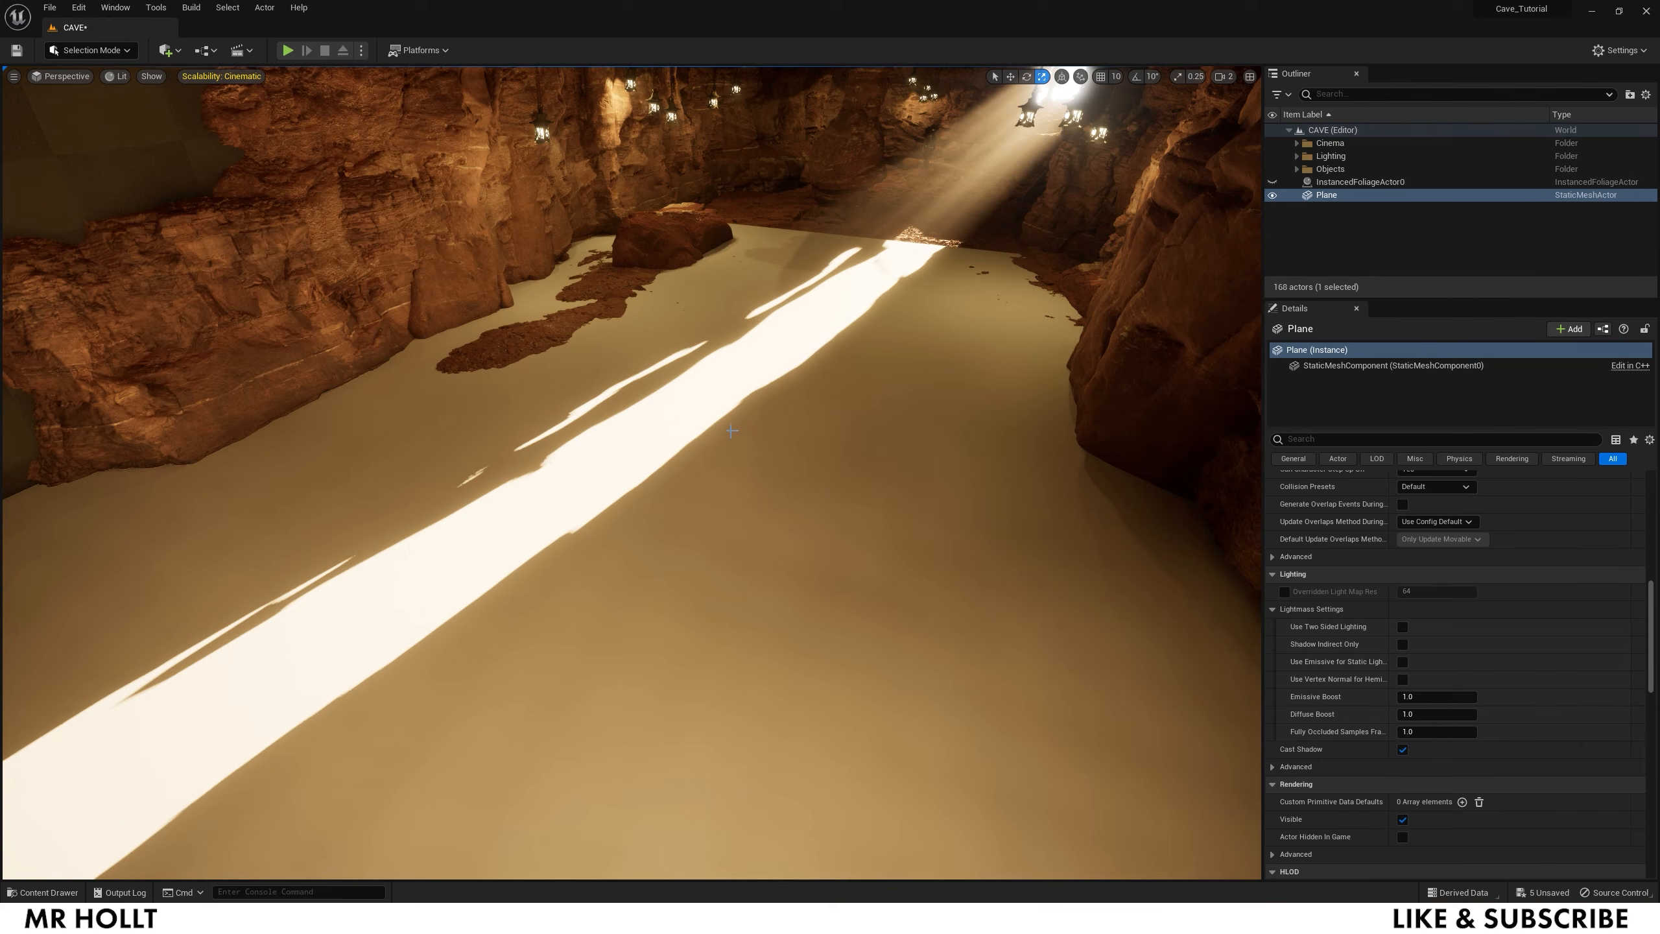
pyautogui.press('g')
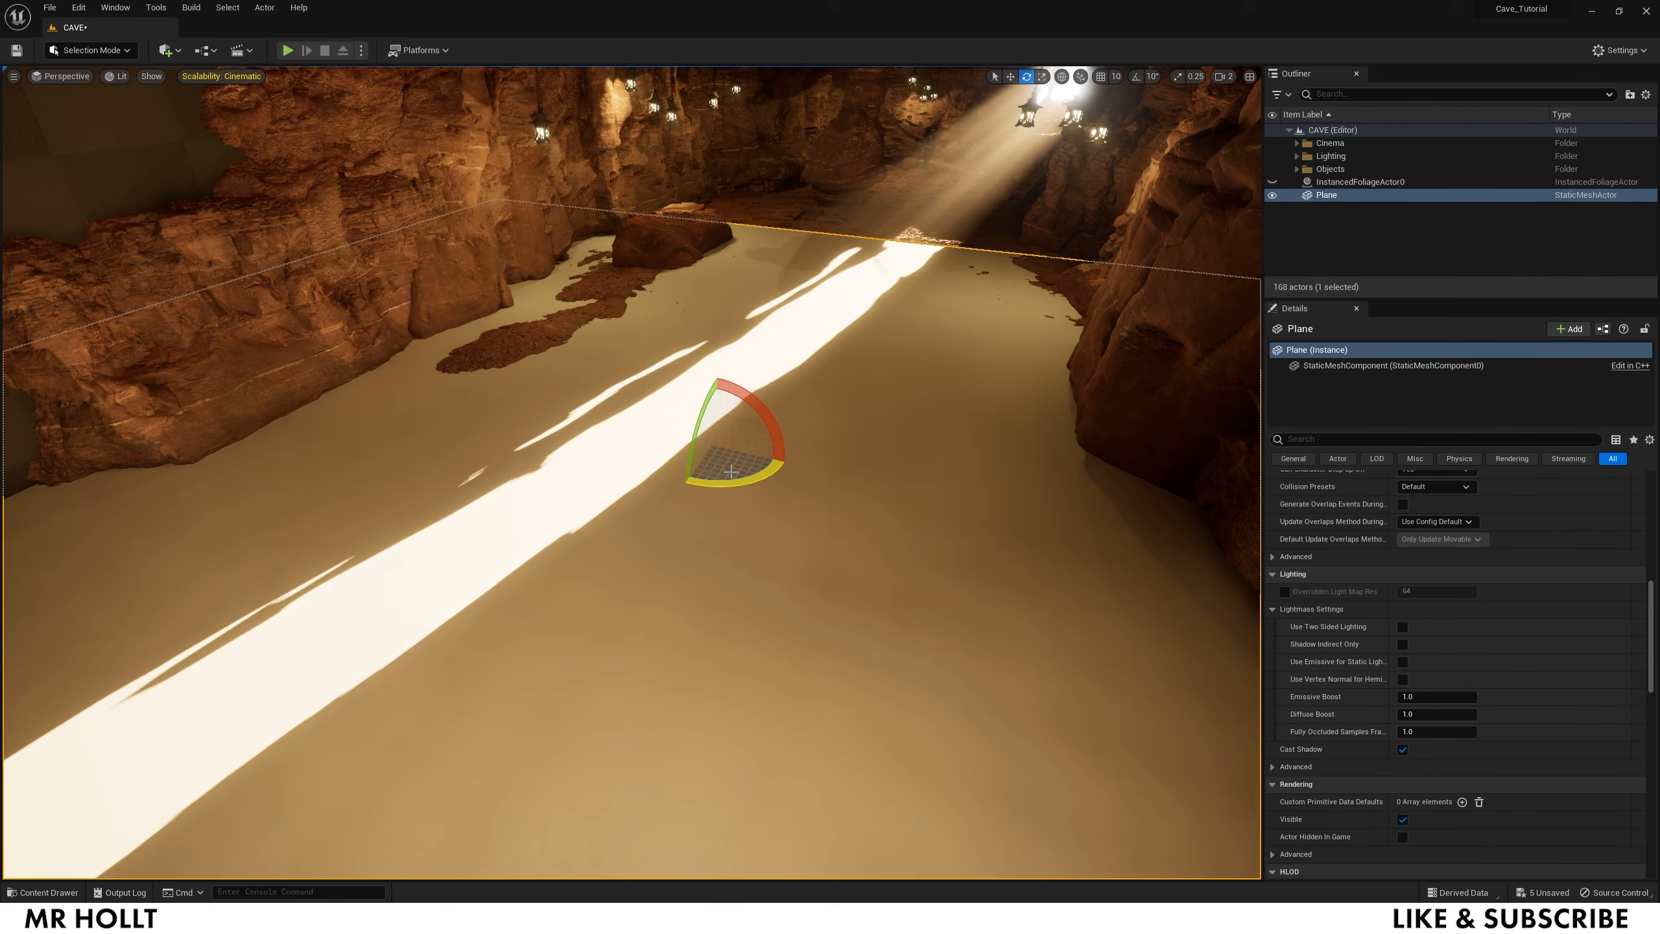
pyautogui.press('f')
pyautogui.press('w')
pyautogui.press('e')
pyautogui.press('r')
pyautogui.moveTo(656, 451); pyautogui.dragTo(629, 515)
pyautogui.press('w')
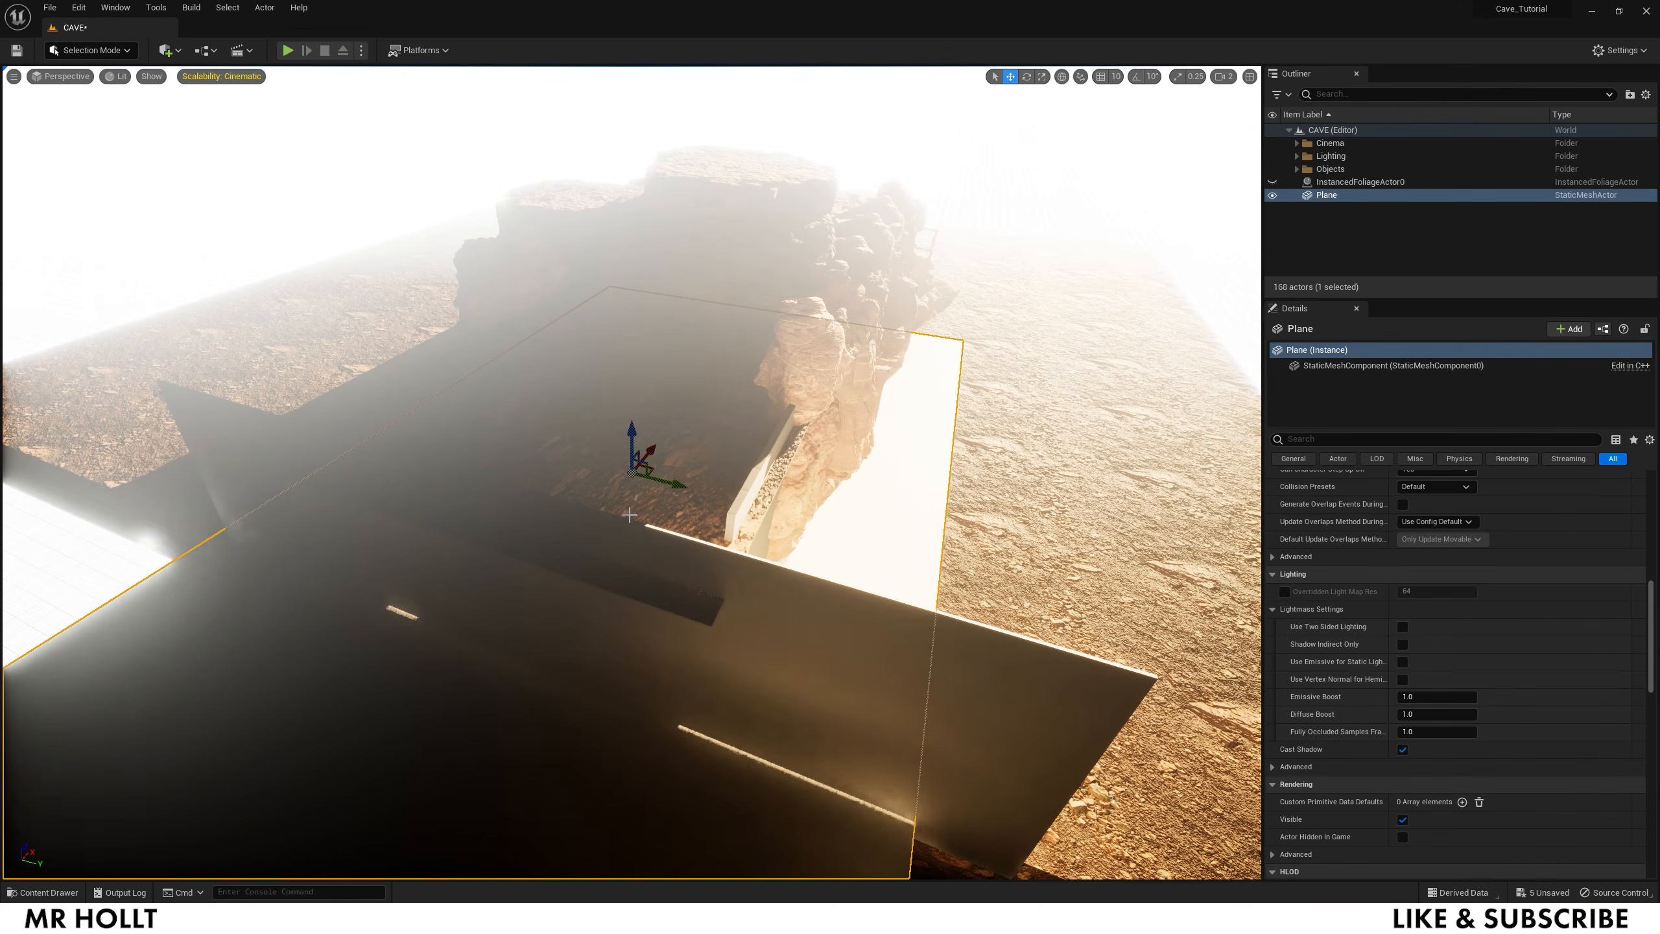
pyautogui.moveTo(654, 449); pyautogui.dragTo(694, 402)
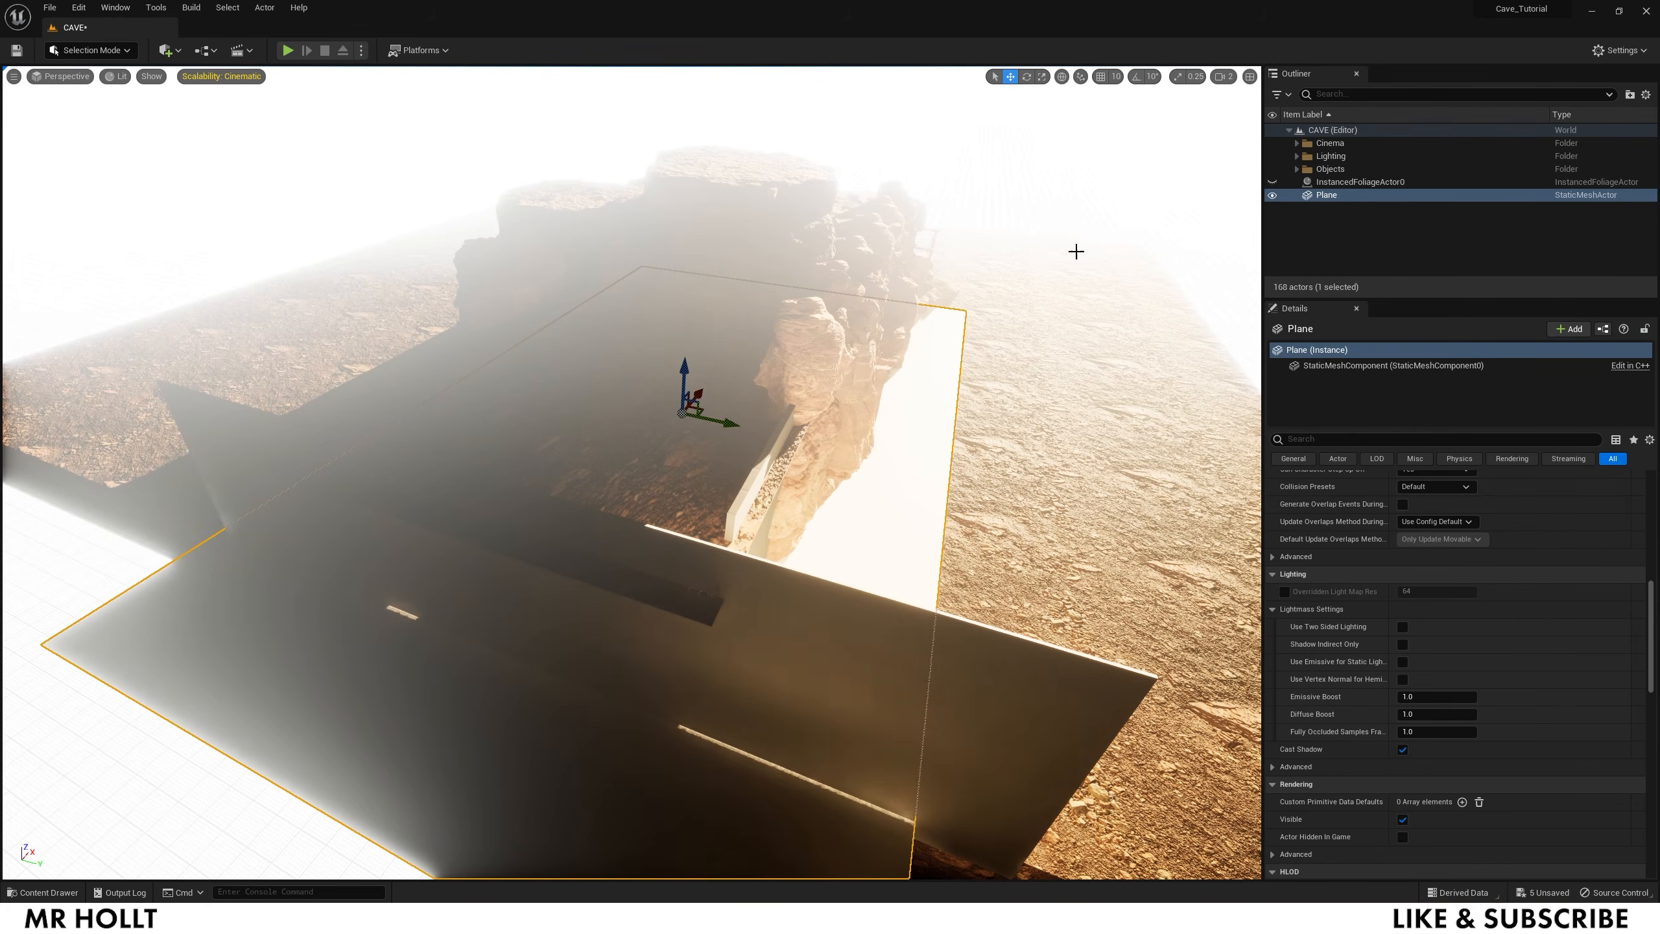
# Step: Set the viewport camera speed to 5, return inside the cave, and lower the plane until rocks poke through it
pyautogui.click(1223, 78)
pyautogui.moveTo(784, 392)
pyautogui.mouseDown(button='right')
pyautogui.moveTo(784, 418)
pyautogui.moveTo(804, 373)
pyautogui.mouseUp(button='right')
pyautogui.press('w')
pyautogui.moveTo(624, 451); pyautogui.dragTo(588, 496, button='right')
pyautogui.press('e')
pyautogui.moveTo(612, 430); pyautogui.dragTo(612, 445)
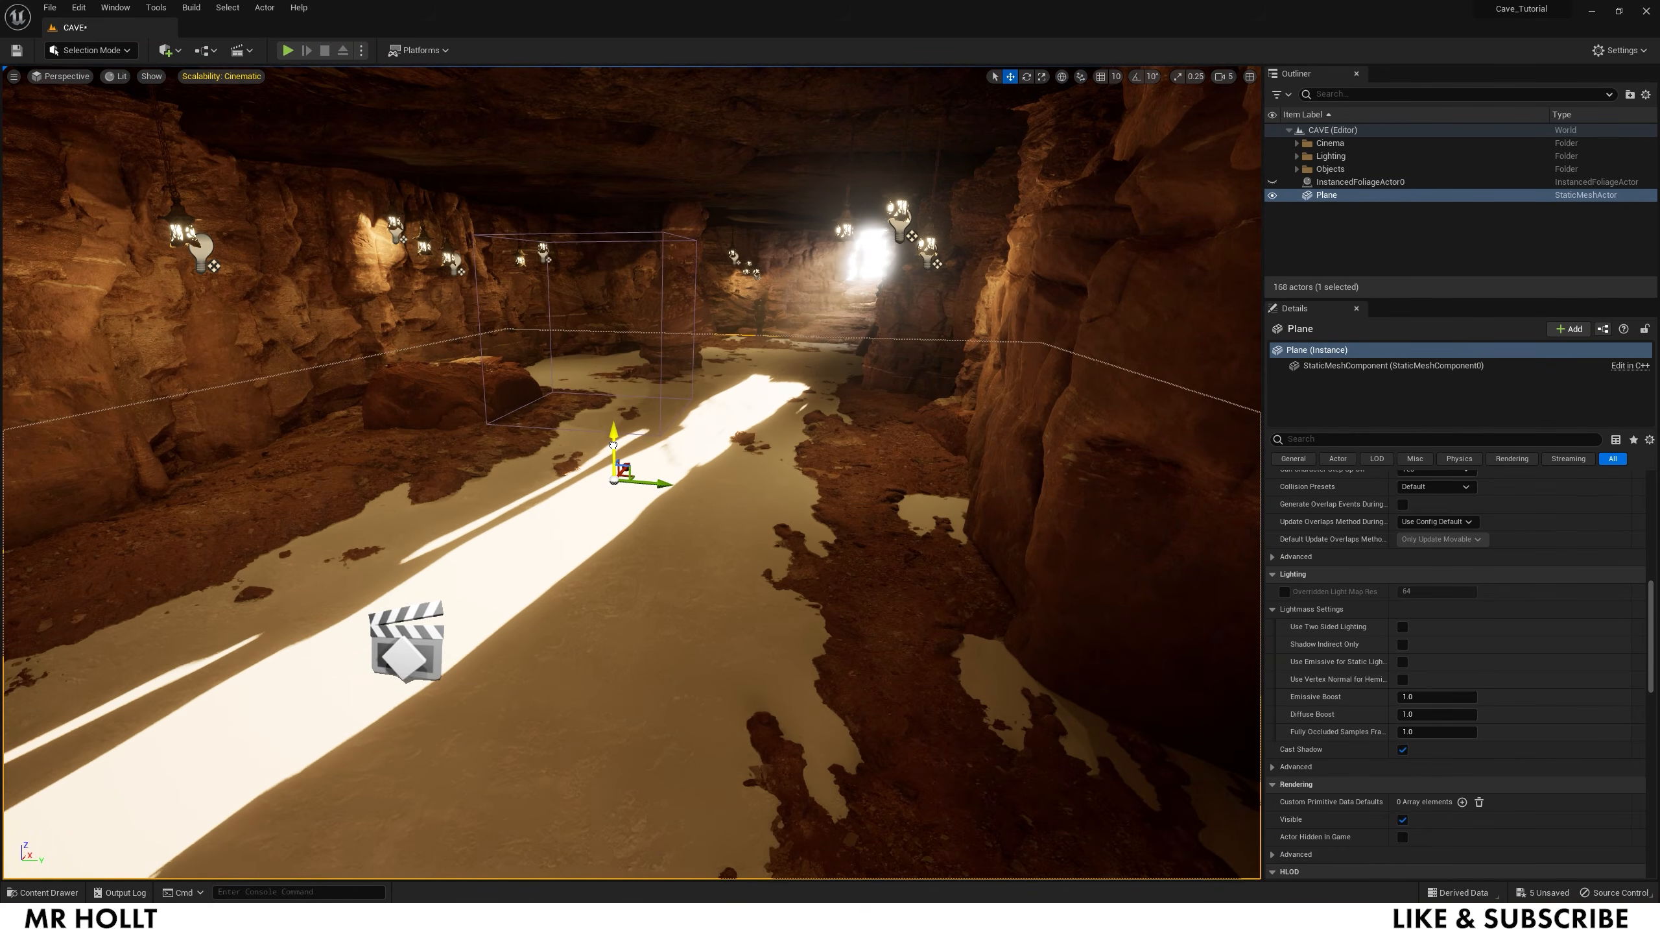
# Step: Apply the FOG material to the plane and look over the ground fog from inside the cave
pyautogui.hotkey('ctrl', 'space')
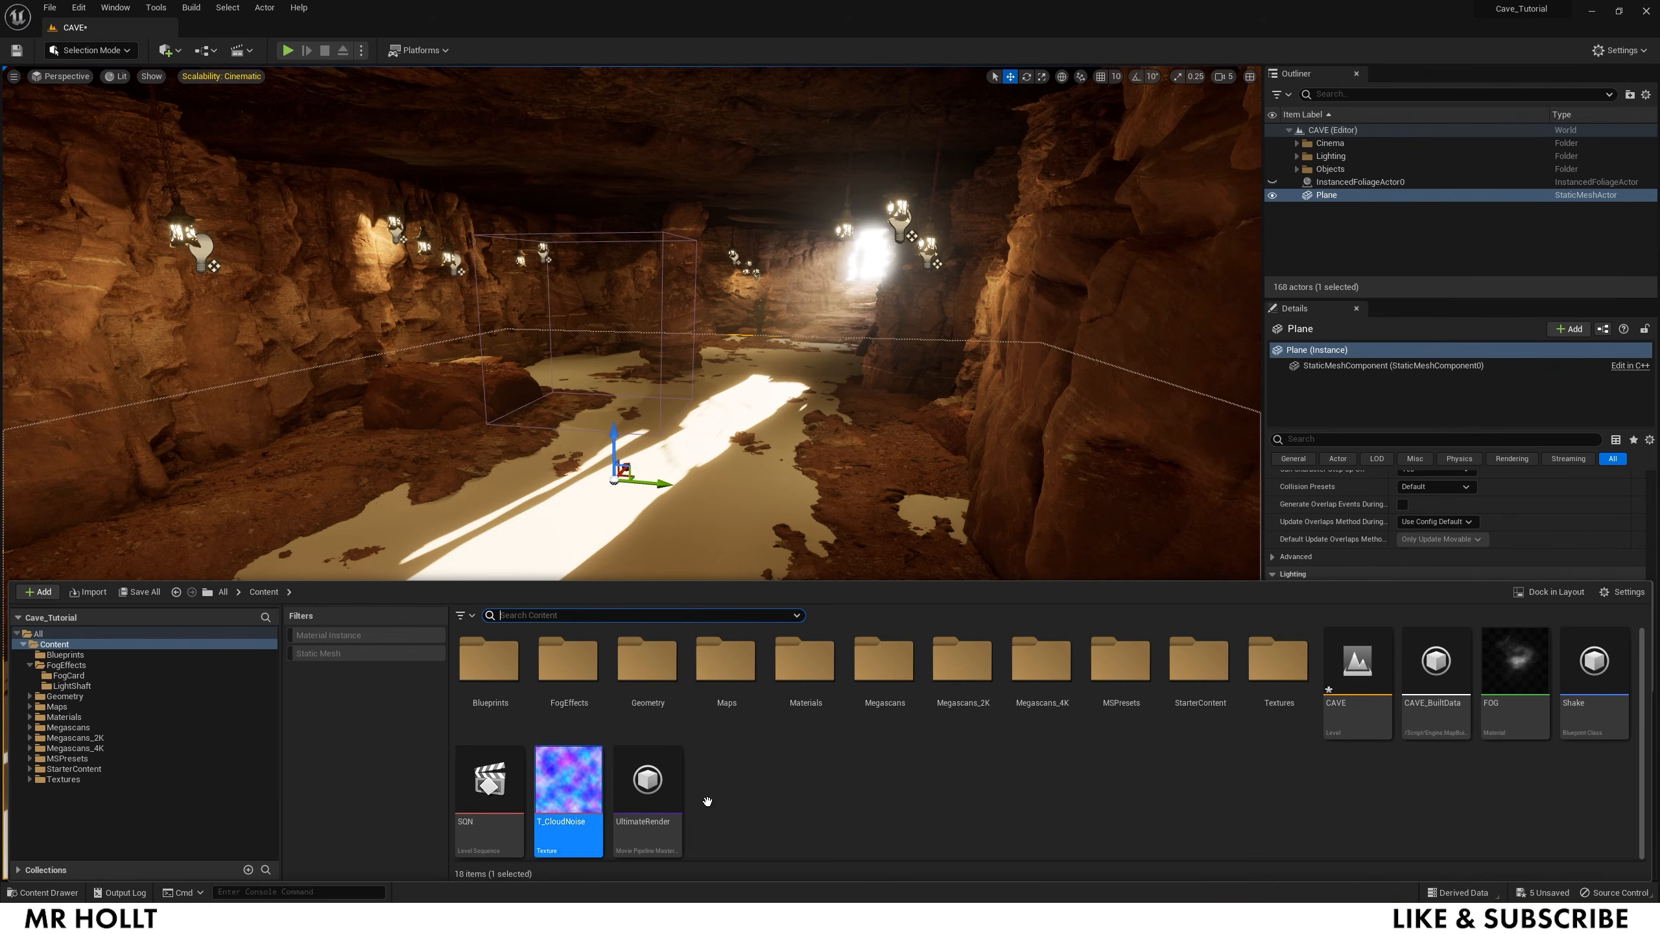
pyautogui.moveTo(1512, 679); pyautogui.dragTo(625, 502)
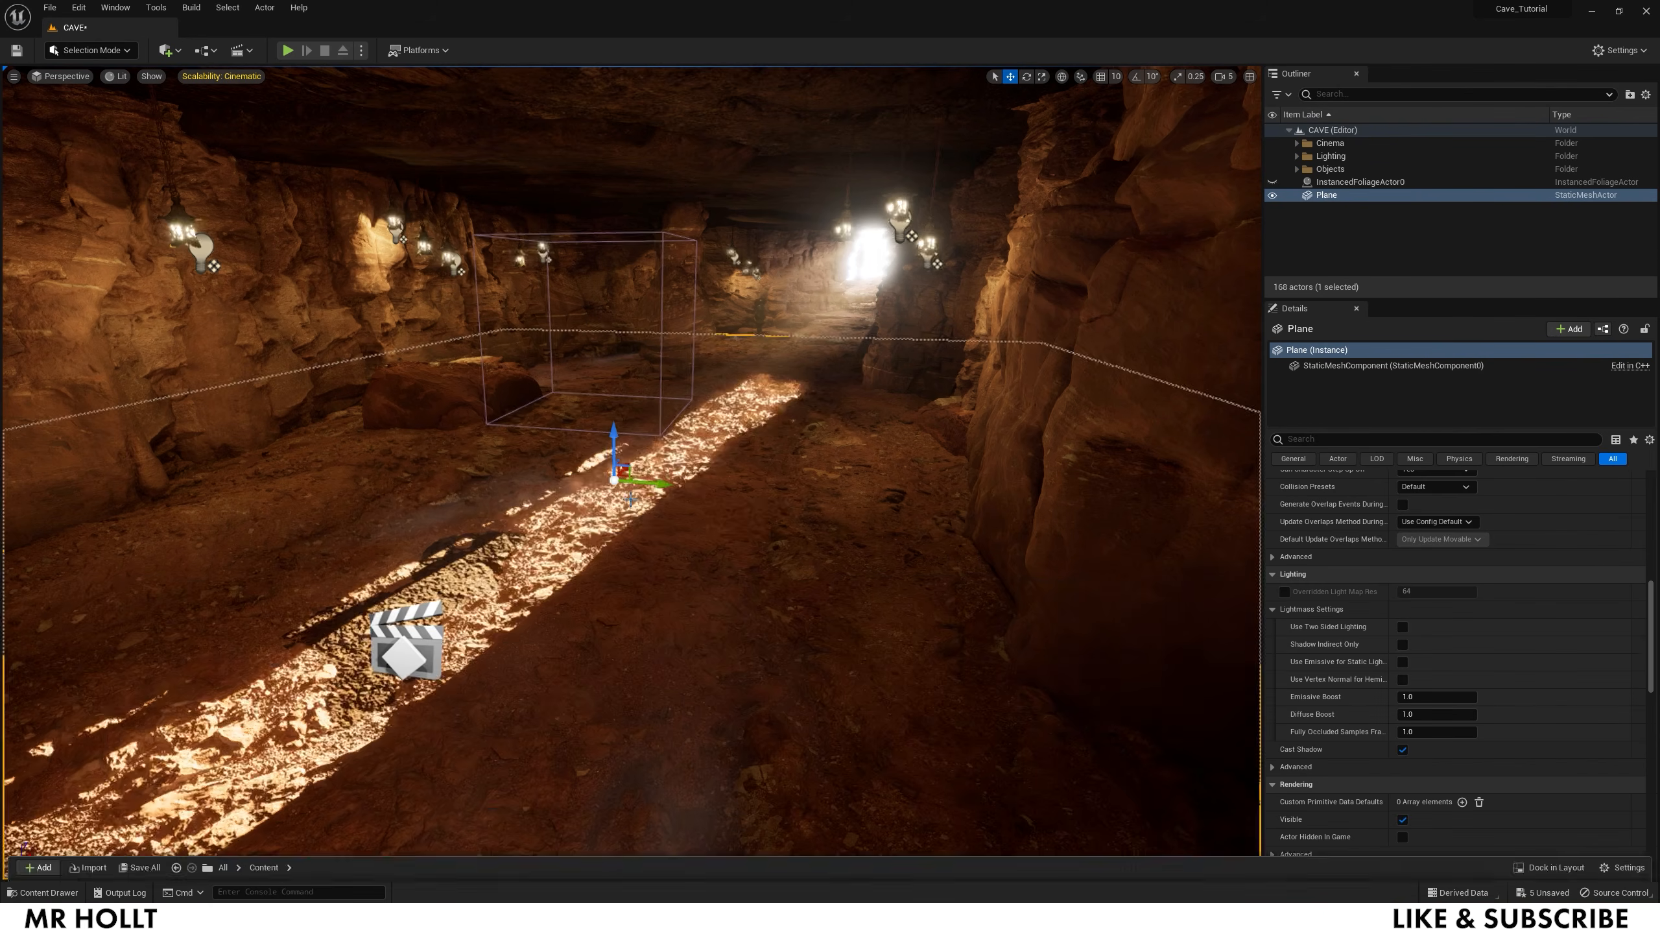
pyautogui.scroll(5, 767, 594)
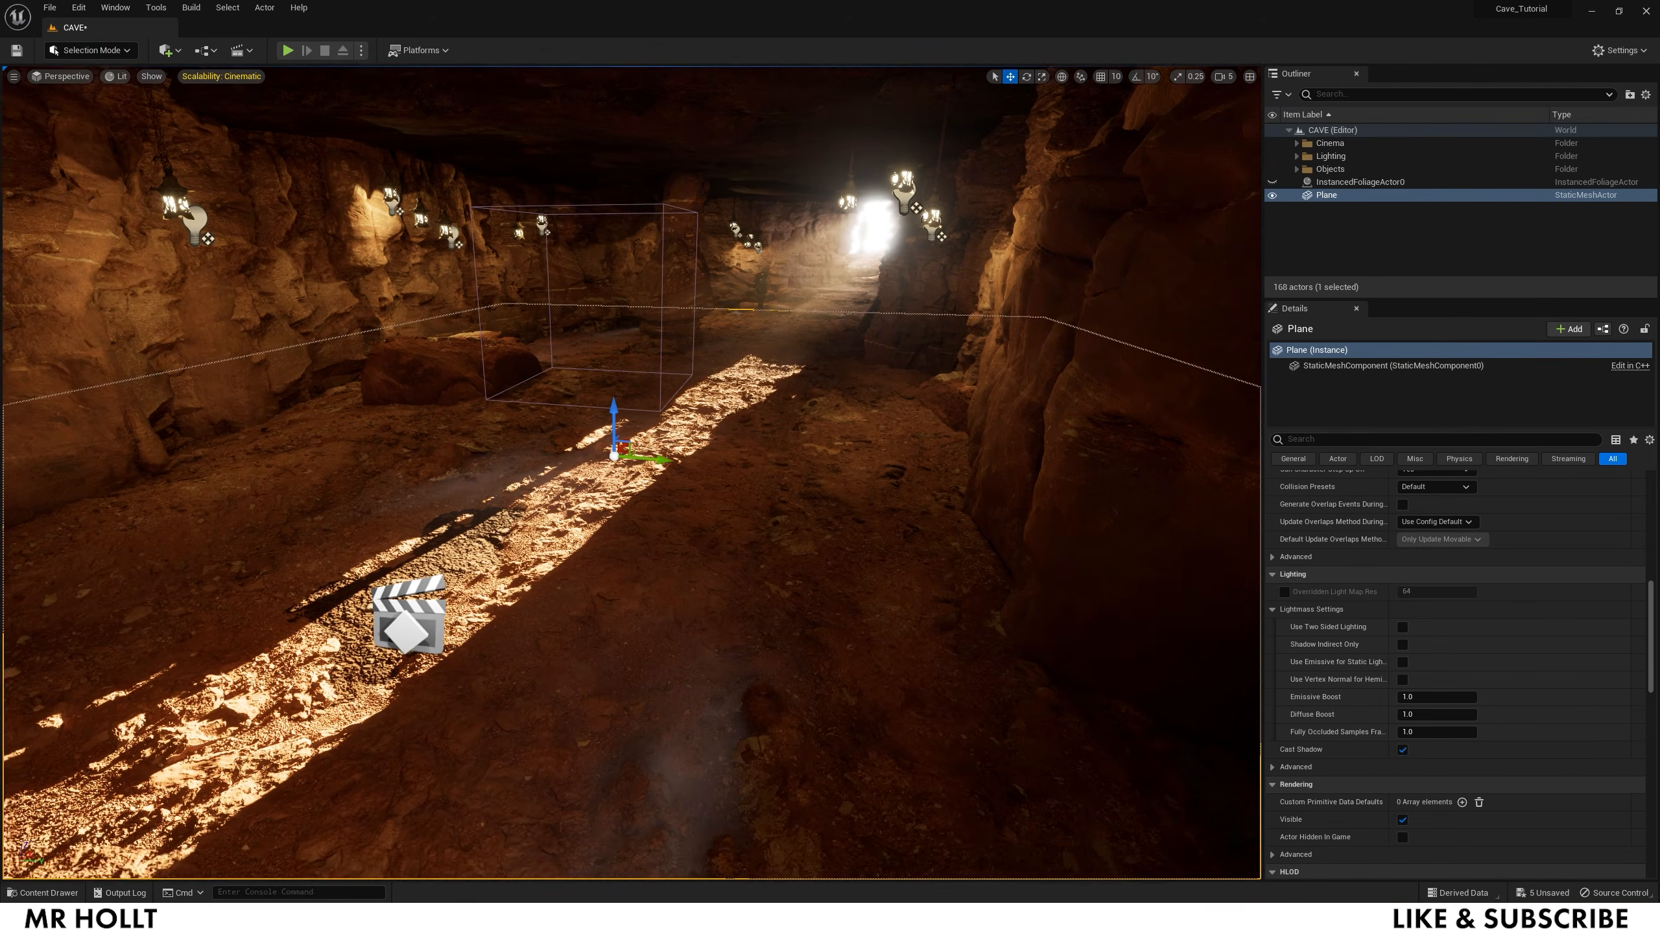
pyautogui.press('s')
pyautogui.moveTo(767, 593); pyautogui.dragTo(880, 367, button='right')
pyautogui.press('a')
pyautogui.press('e')
pyautogui.press('q')
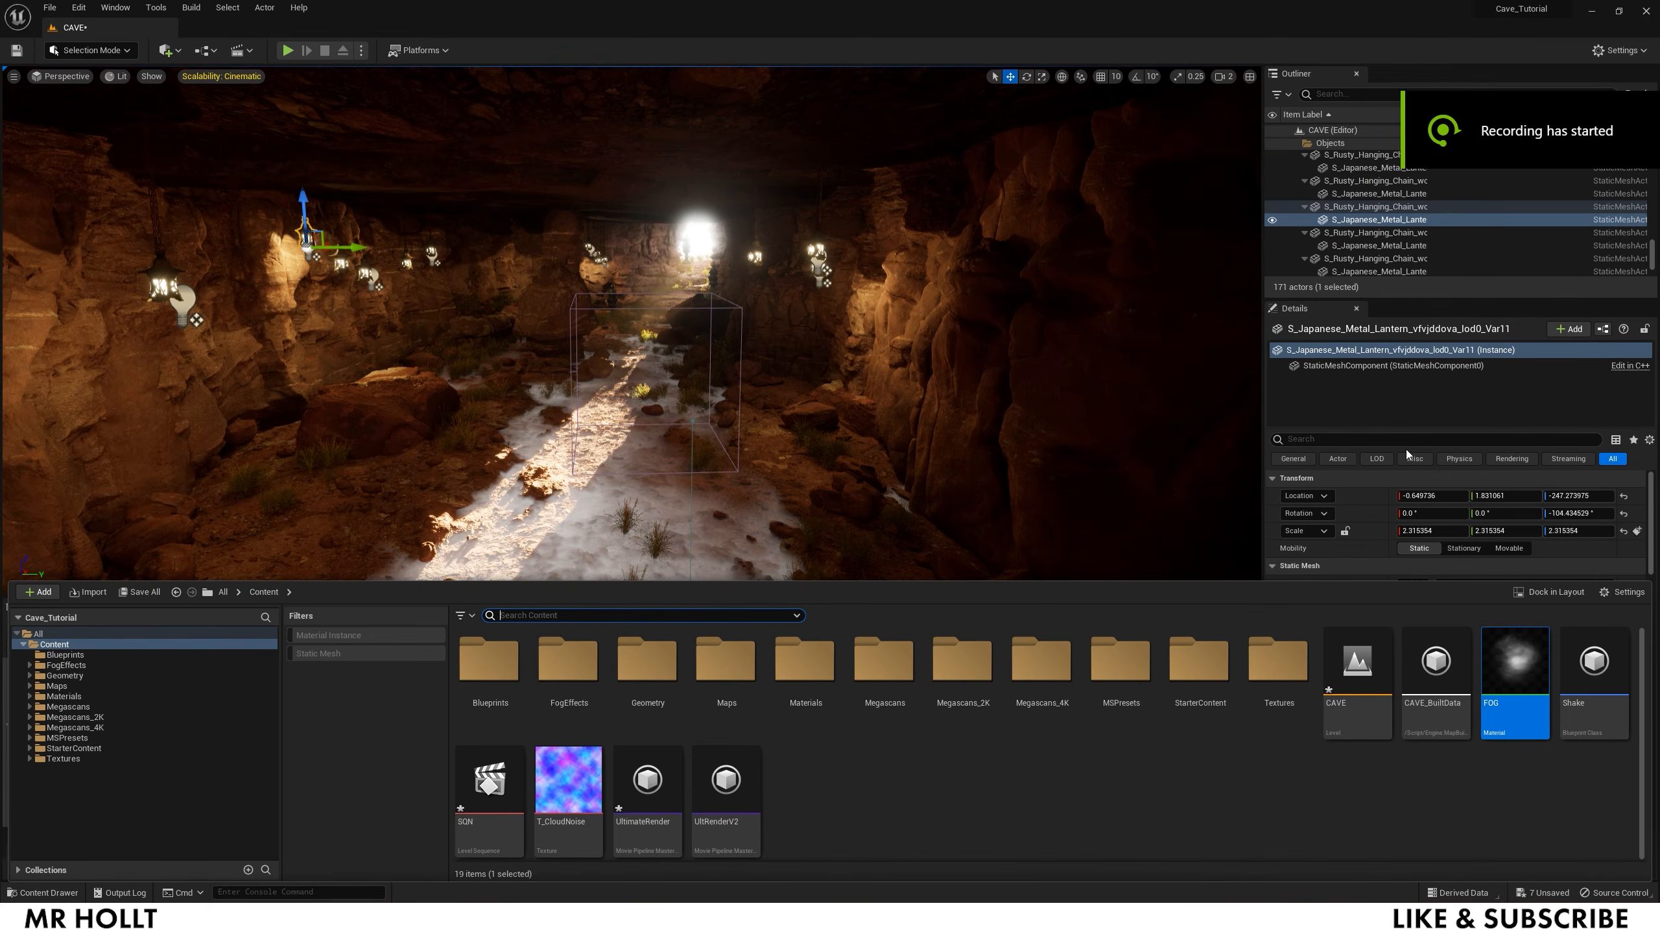